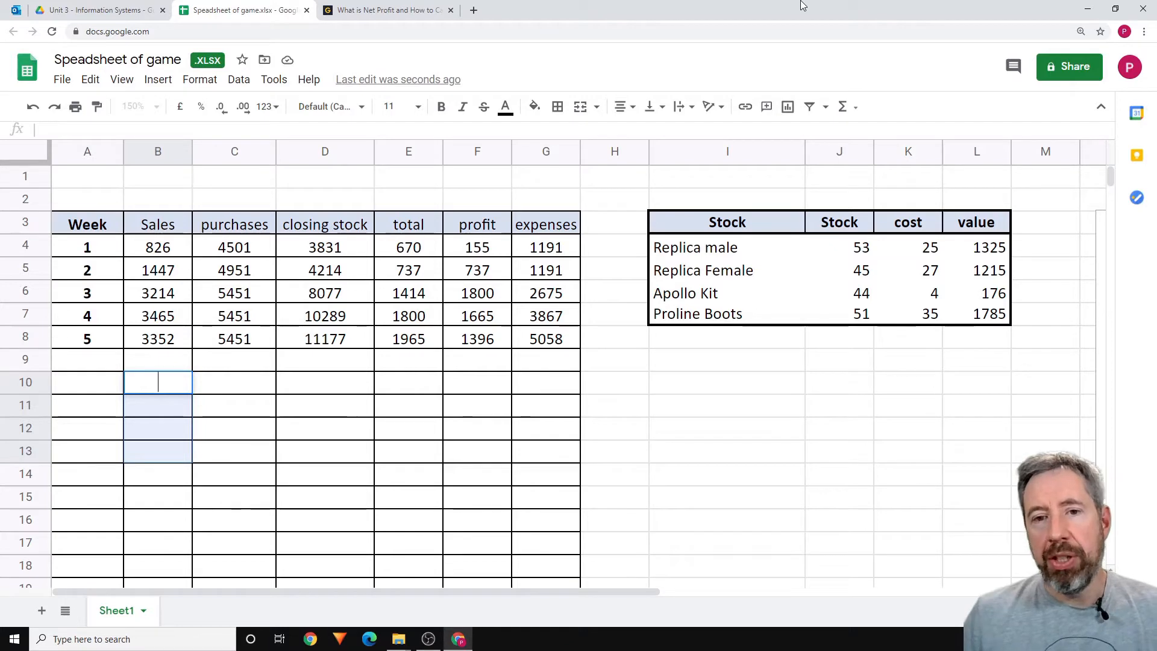
pyautogui.scroll(-2, 641, 366)
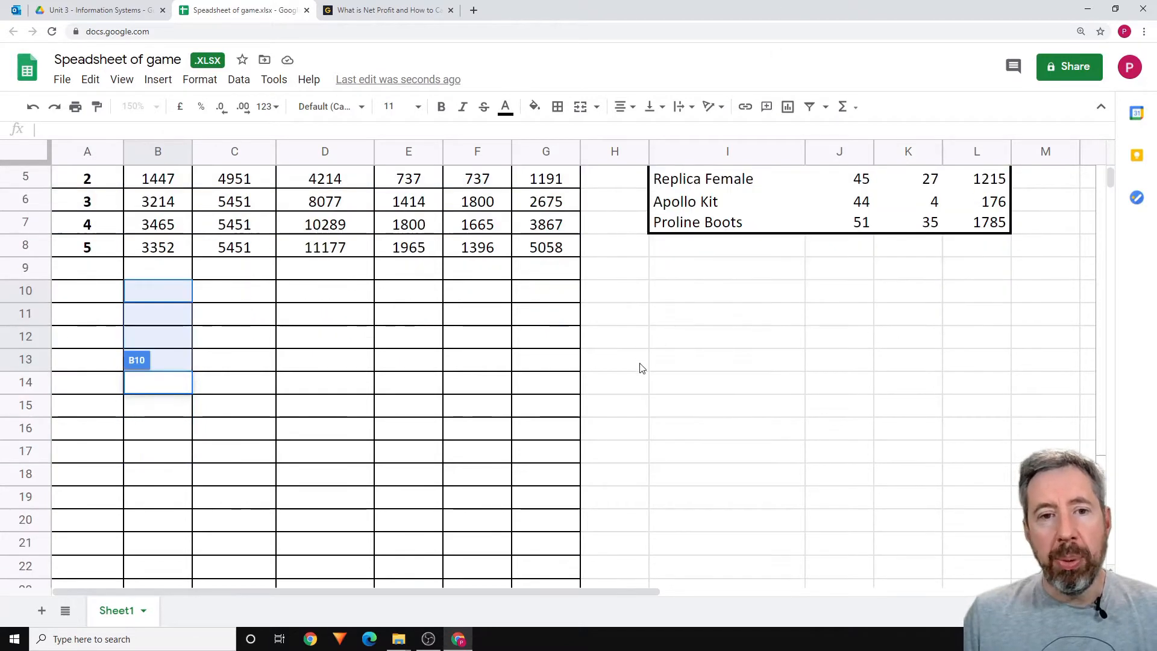
pyautogui.scroll(2, 641, 367)
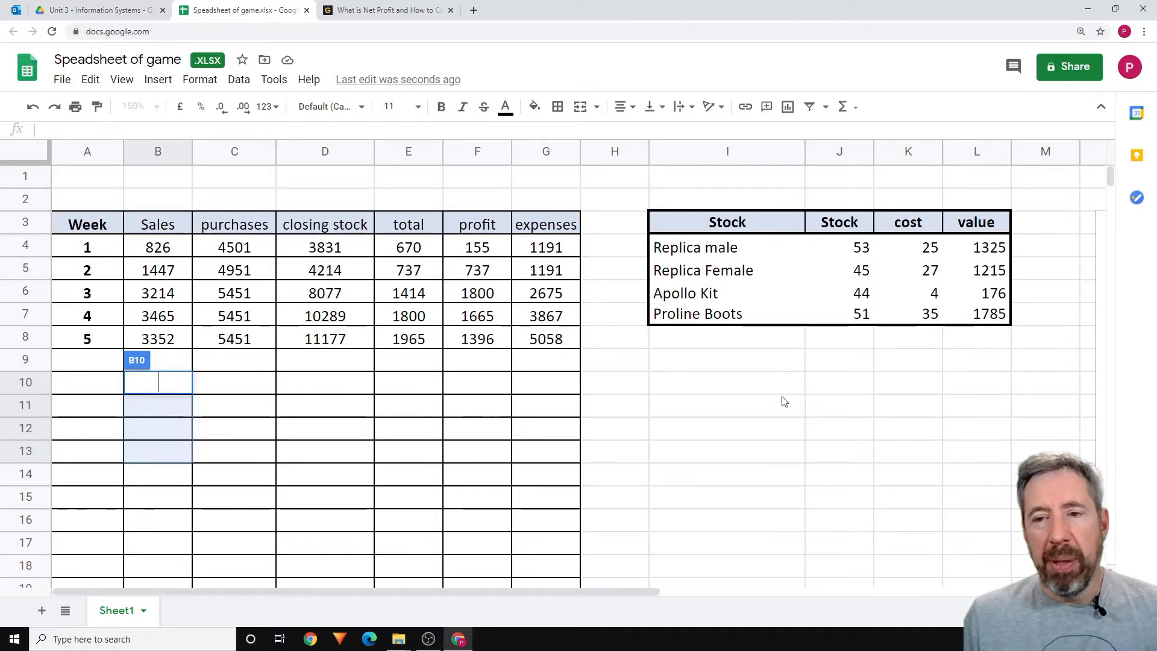
pyautogui.scroll(-1, 627, 478)
pyautogui.scroll(1, 605, 503)
pyautogui.moveTo(512, 591); pyautogui.dragTo(482, 607)
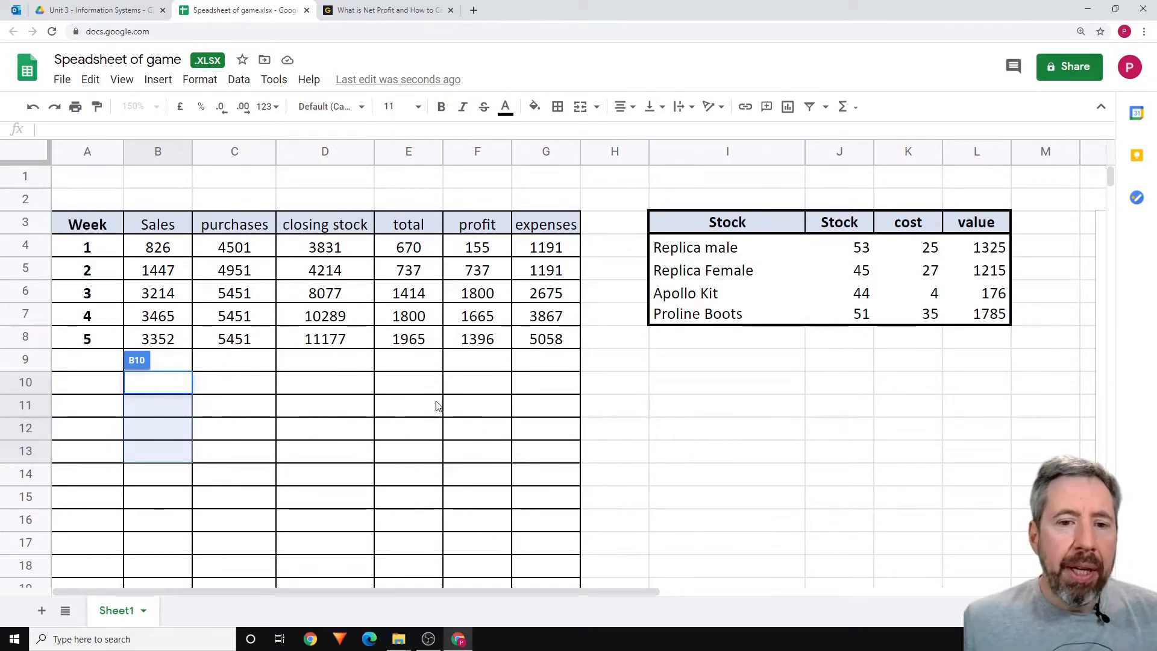
pyautogui.click(690, 391)
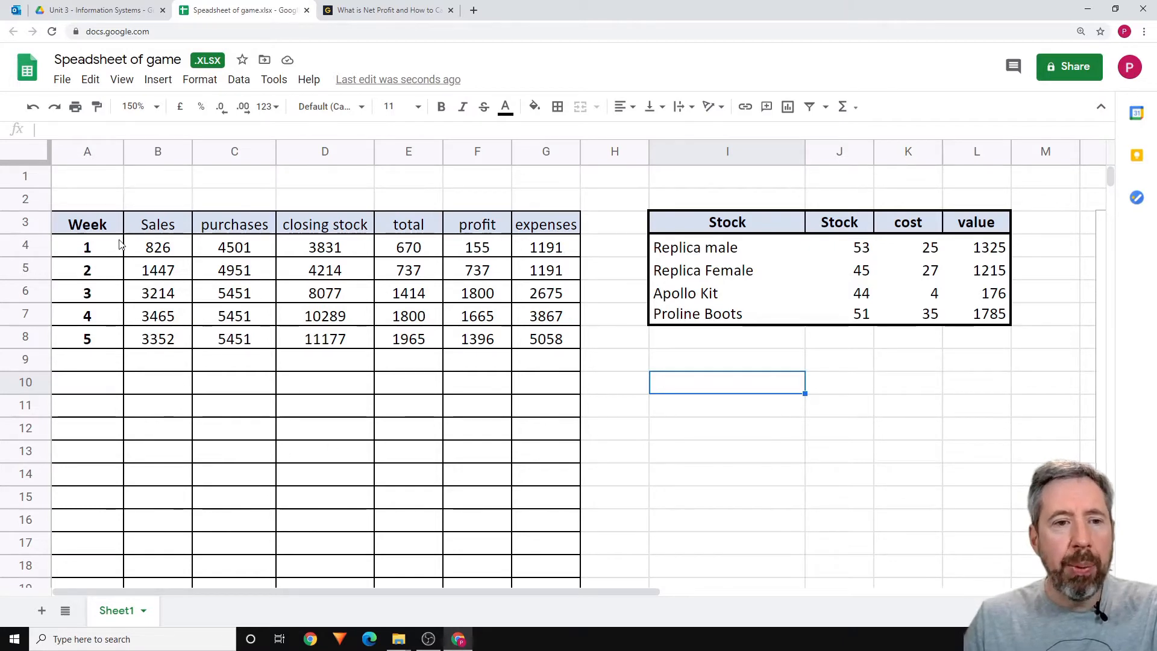
pyautogui.moveTo(96, 218); pyautogui.dragTo(99, 343)
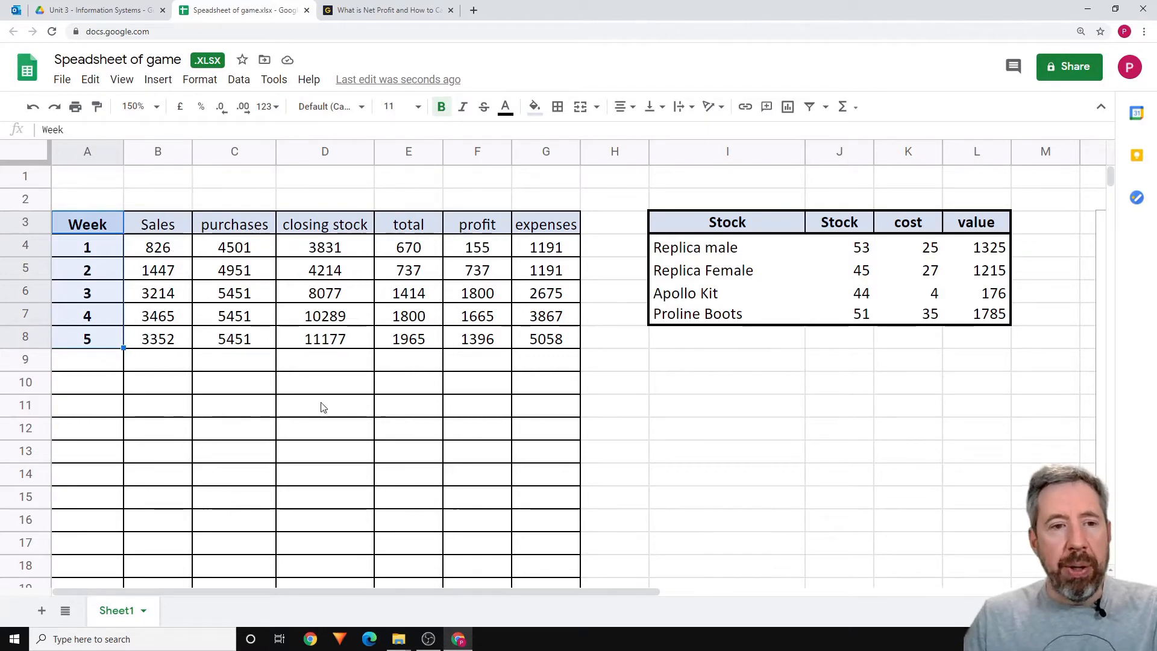
pyautogui.click(152, 249)
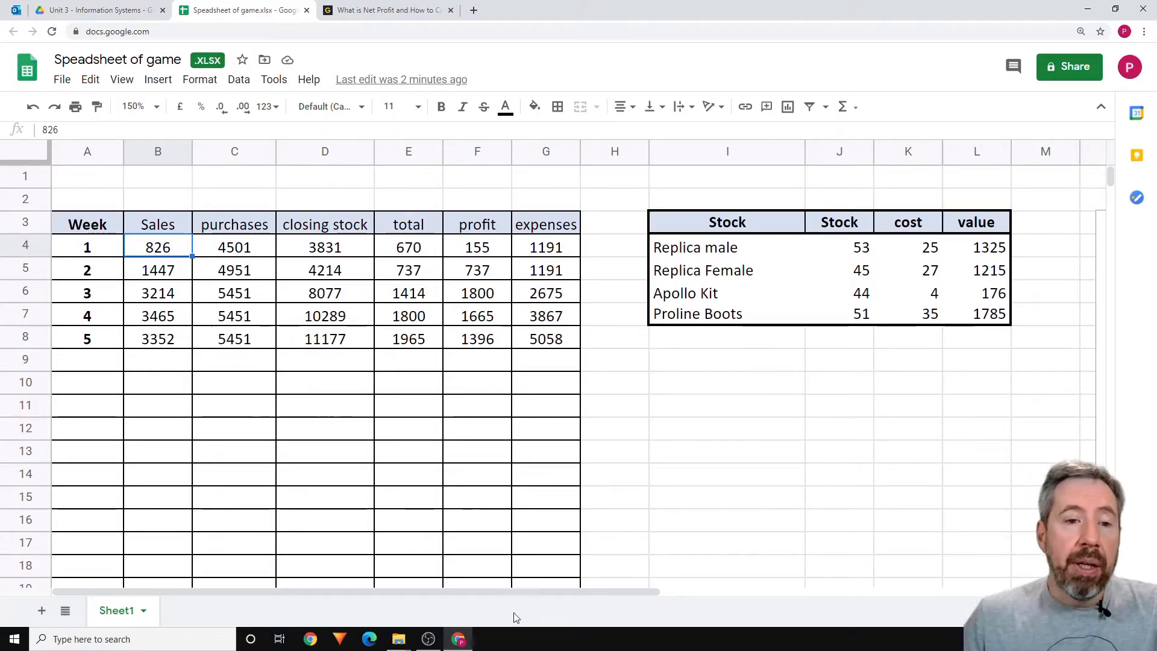
# Step: Enter 4 in cell B10 and 5 in cell C10
pyautogui.click(171, 385)
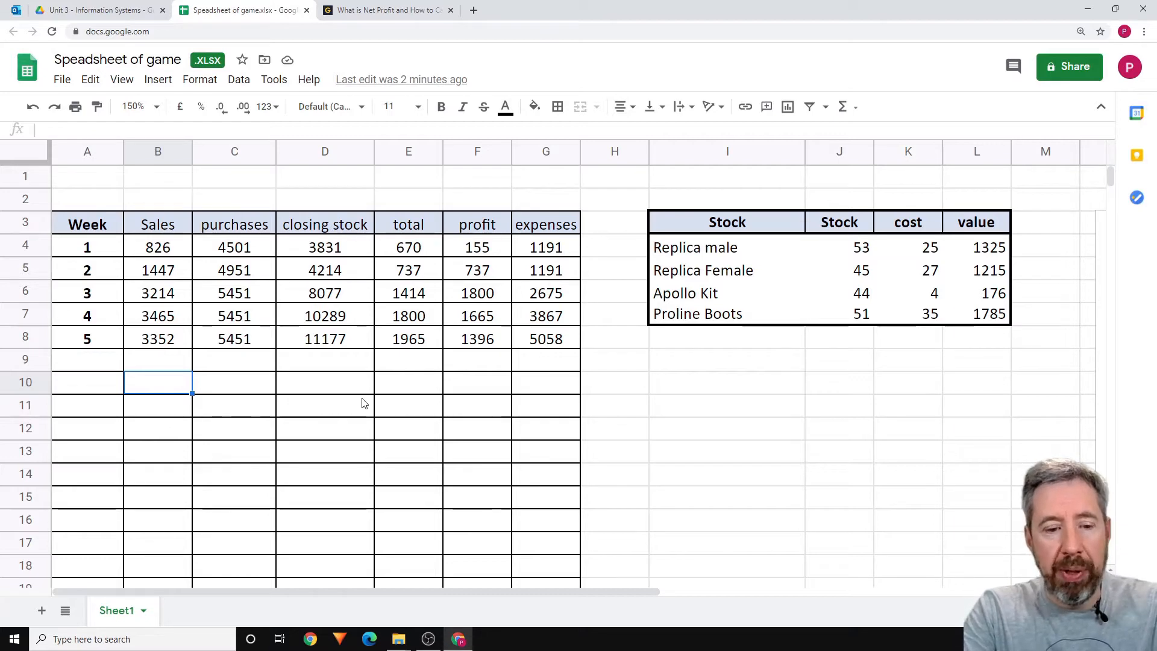
pyautogui.write('4')
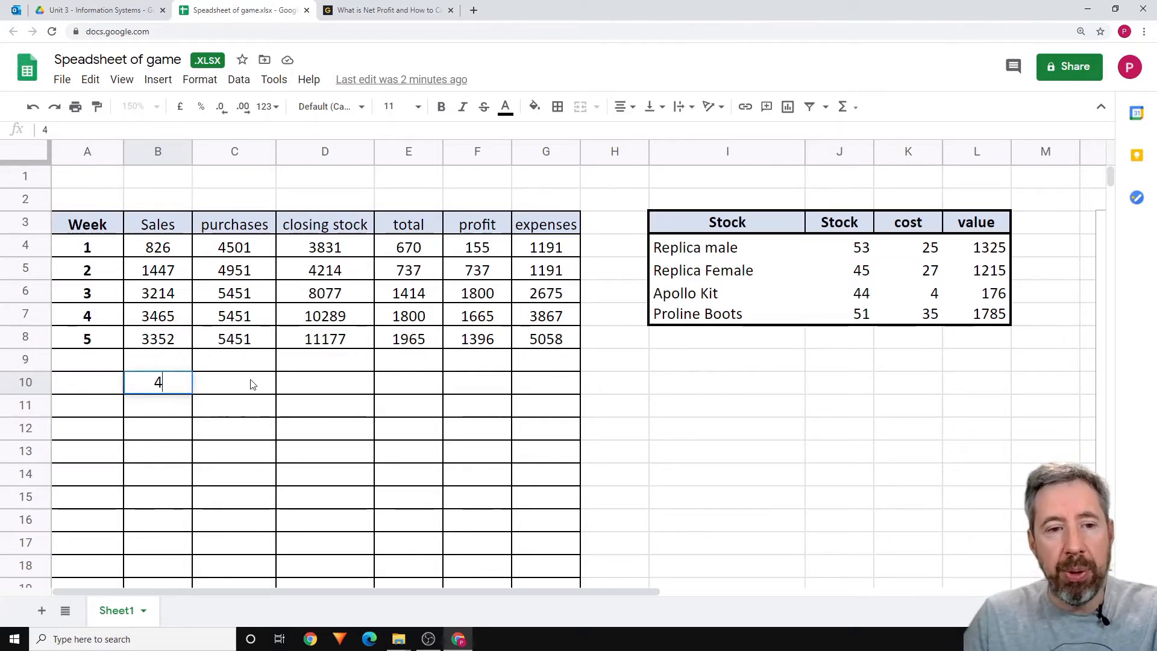
pyautogui.click(252, 384)
pyautogui.write('5')
# Step: Add the two numbers in row 10 with the formula =B10+C10 in cell D10
pyautogui.click(334, 392)
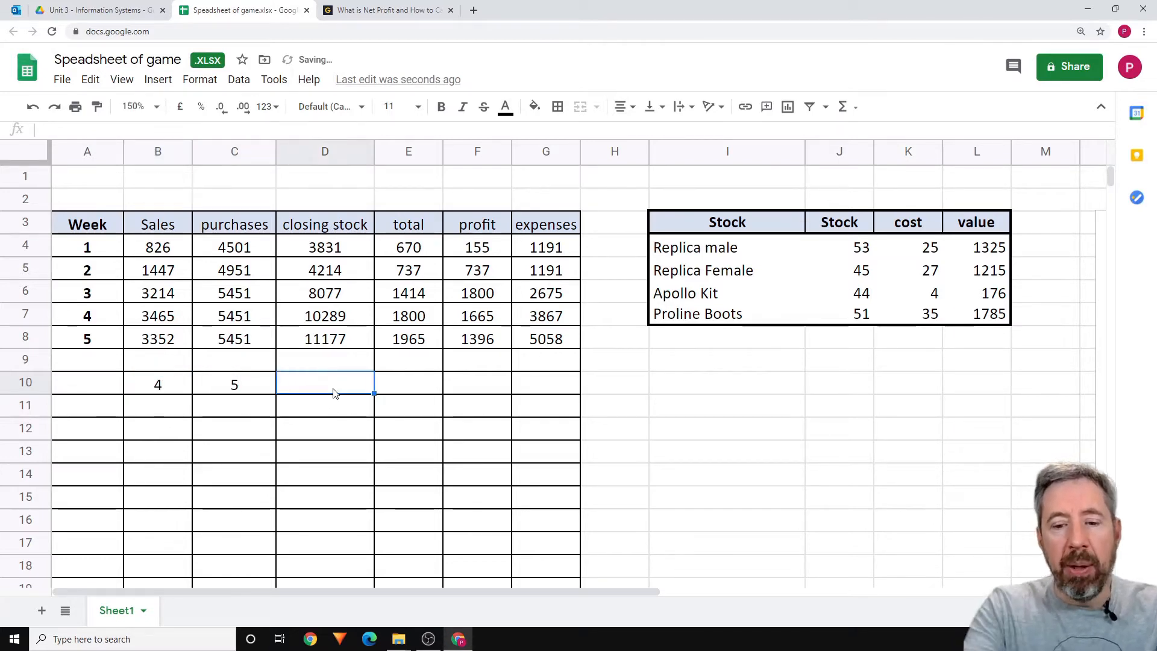
pyautogui.write('=')
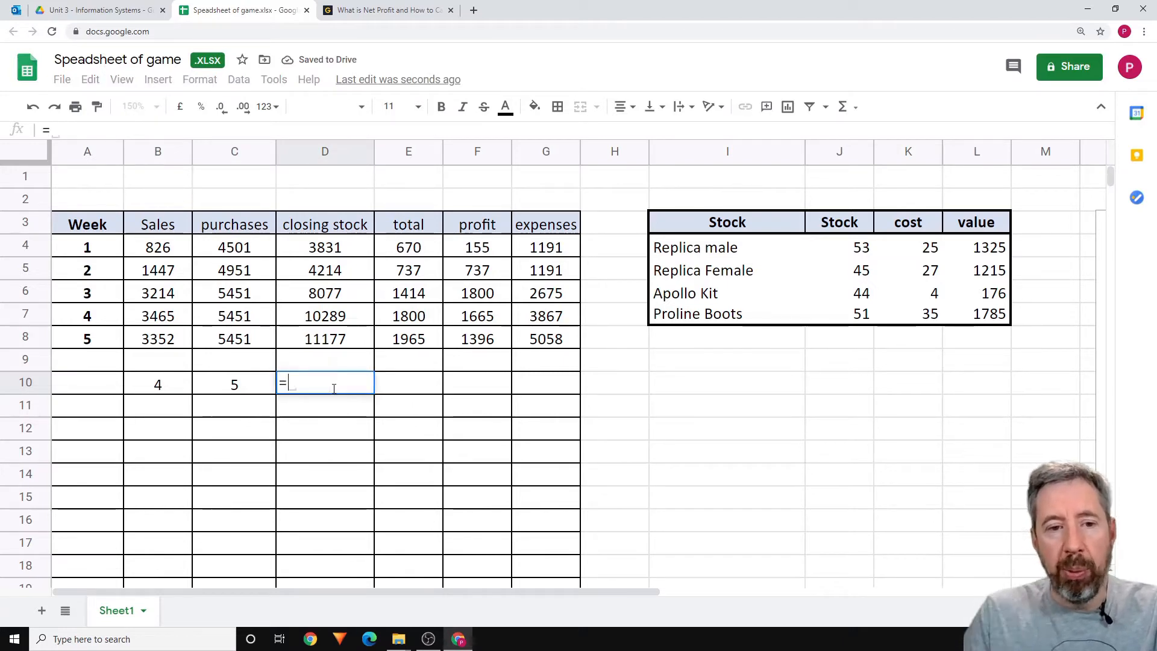
pyautogui.click(161, 386)
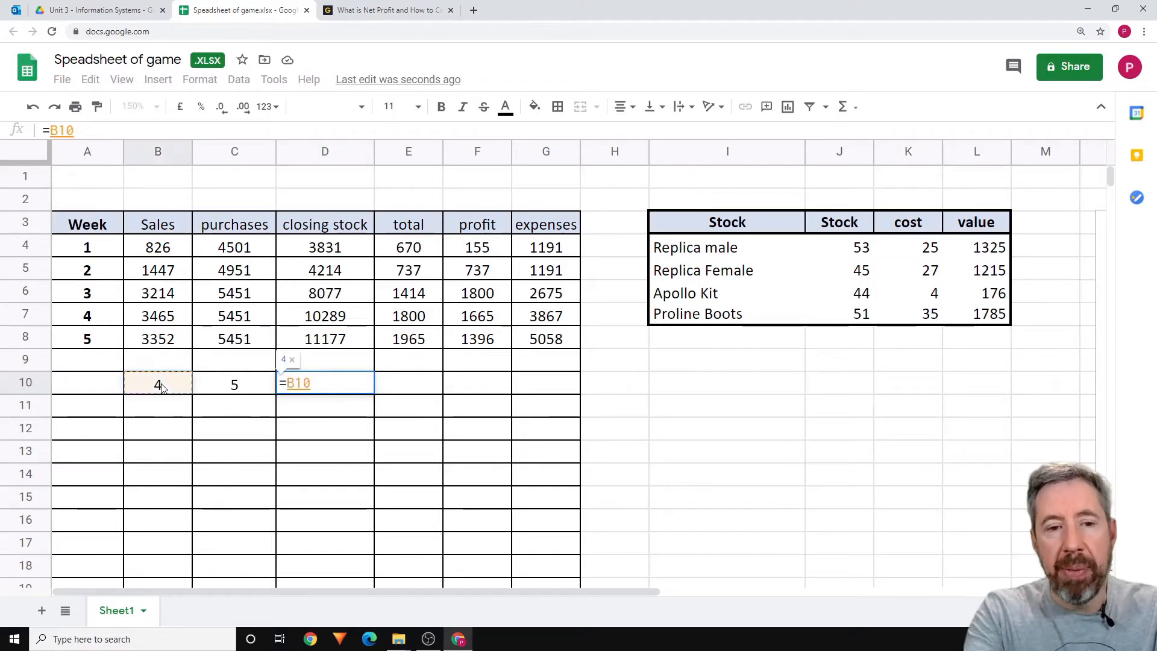
pyautogui.write('+')
pyautogui.click(233, 386)
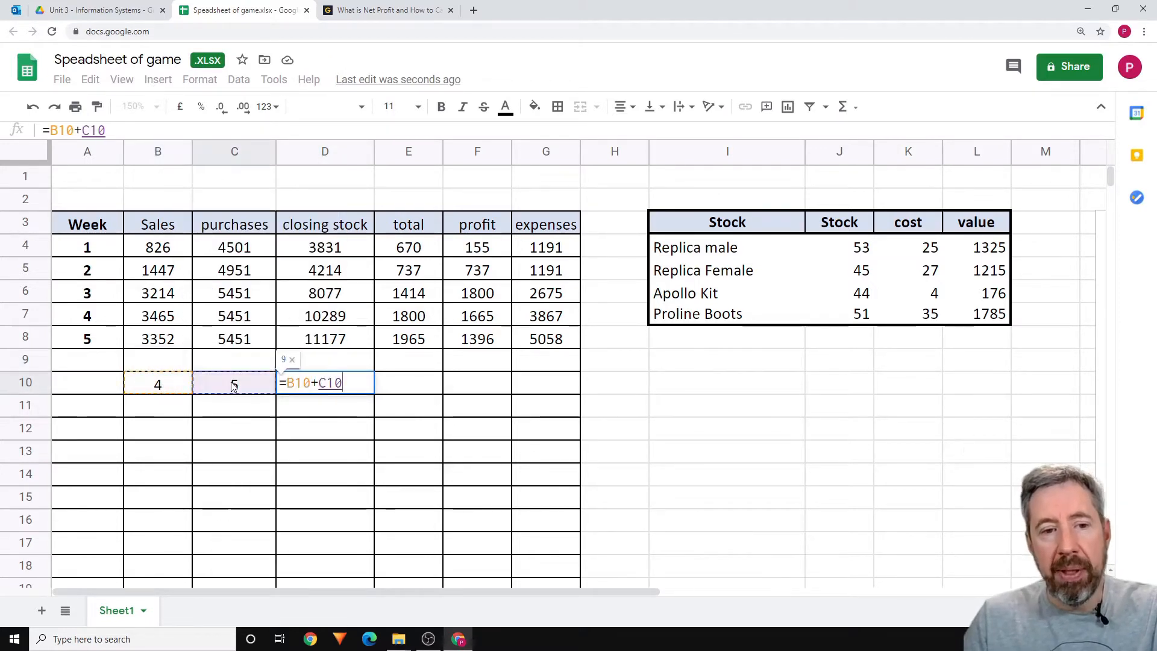
pyautogui.press('Return')
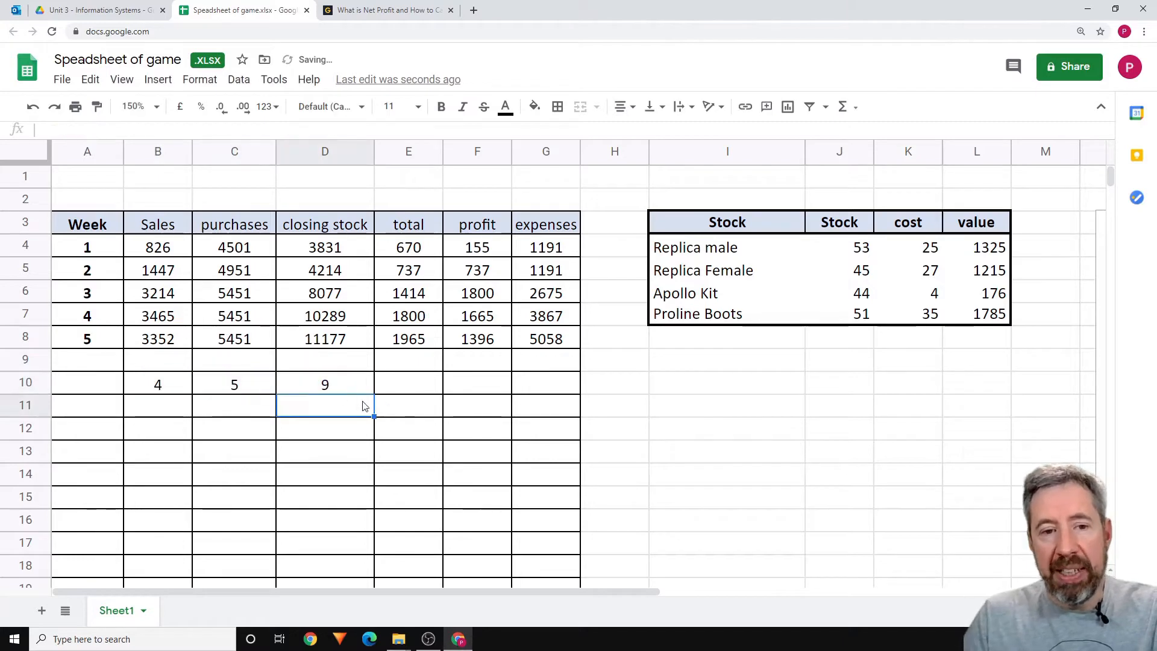
# Step: Change the number in cell B10 to 8
pyautogui.click(342, 386)
pyautogui.click(168, 386)
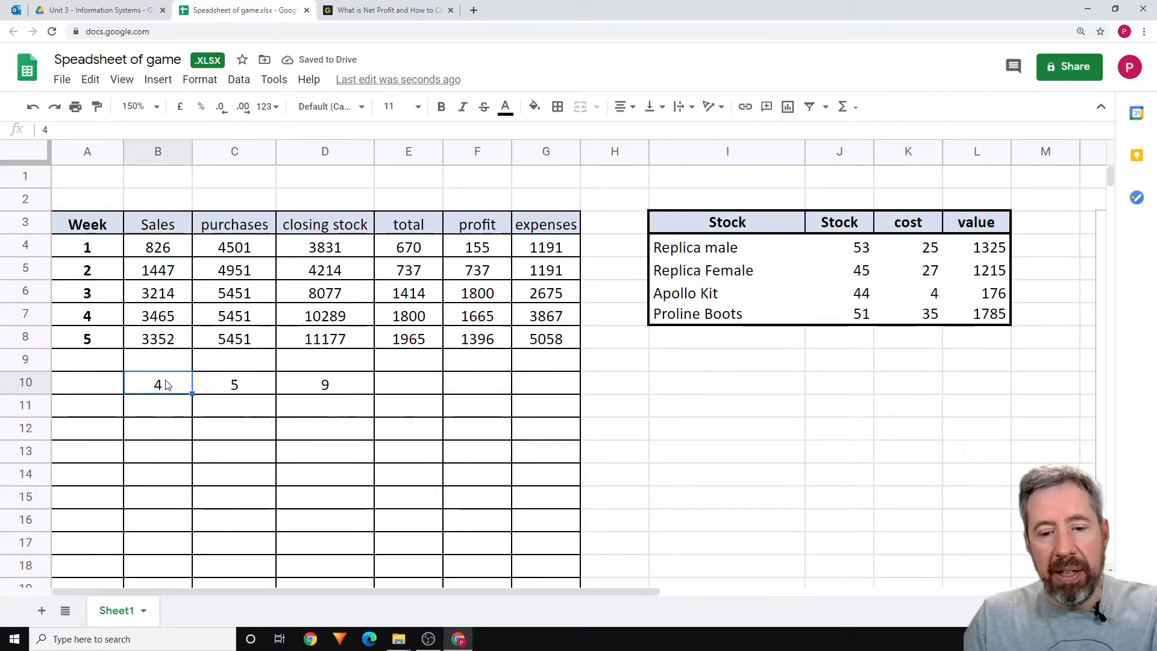
pyautogui.write('8')
pyautogui.click(221, 415)
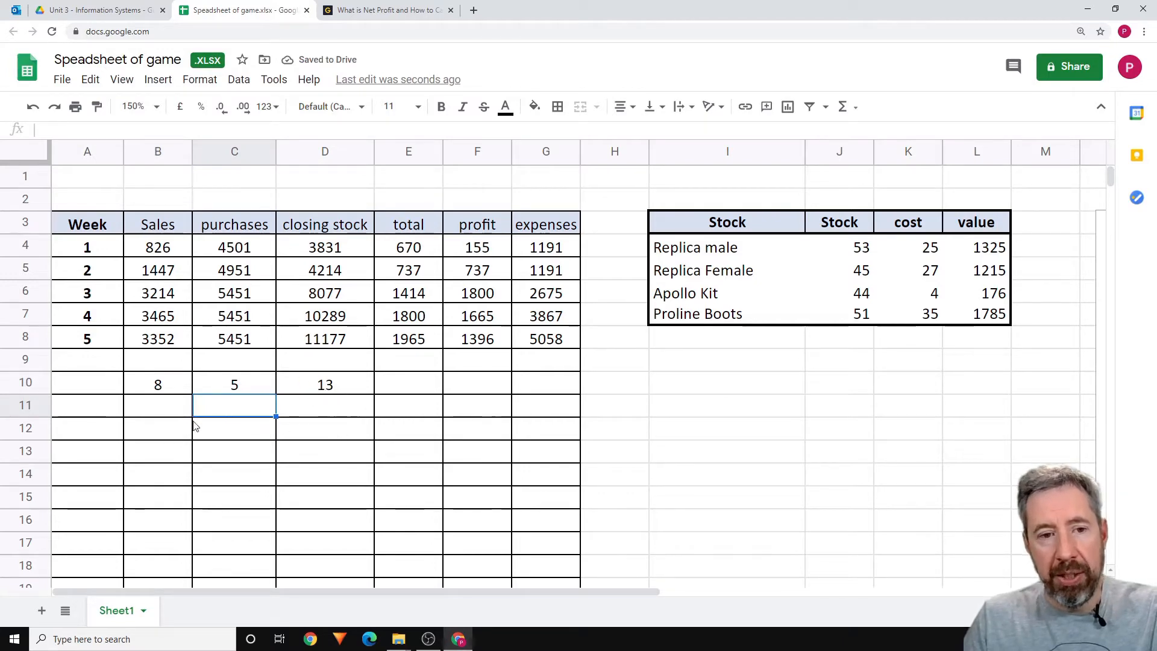
# Step: Fill columns B and C with number pairs: 4 and 8 in row 11, 5 and 6 in row 12, 2 and 2 in row 13
pyautogui.click(155, 417)
pyautogui.write('4')
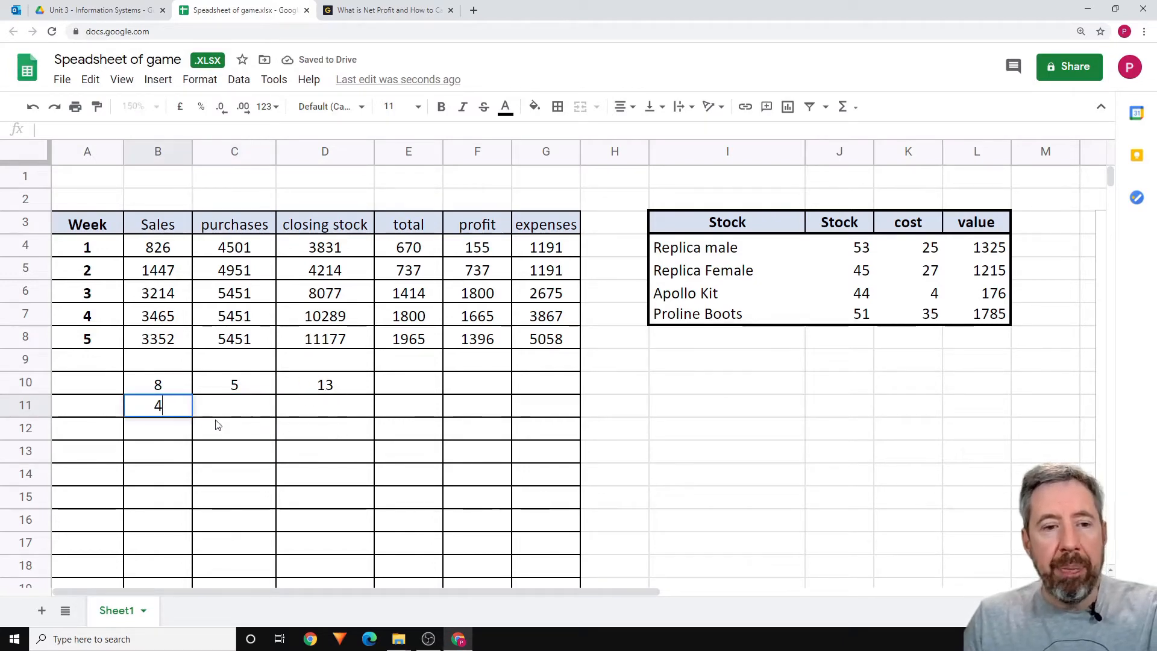
pyautogui.click(244, 416)
pyautogui.write('8')
pyautogui.click(165, 428)
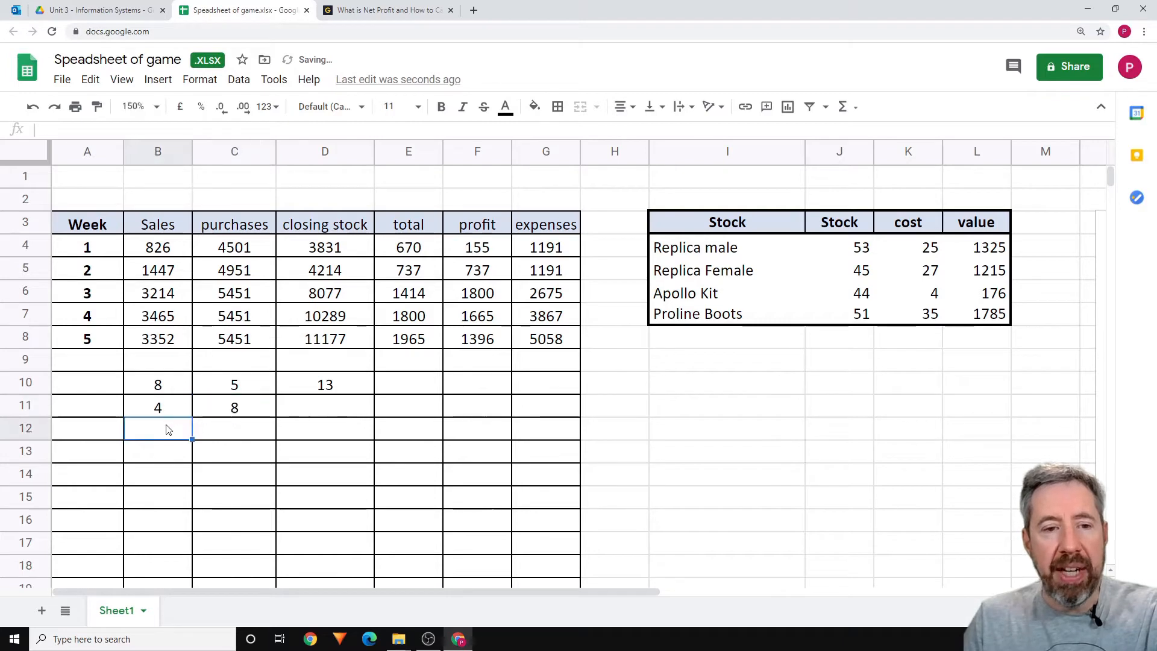
pyautogui.write('5')
pyautogui.click(220, 435)
pyautogui.write('6')
pyautogui.click(184, 455)
pyautogui.write('2')
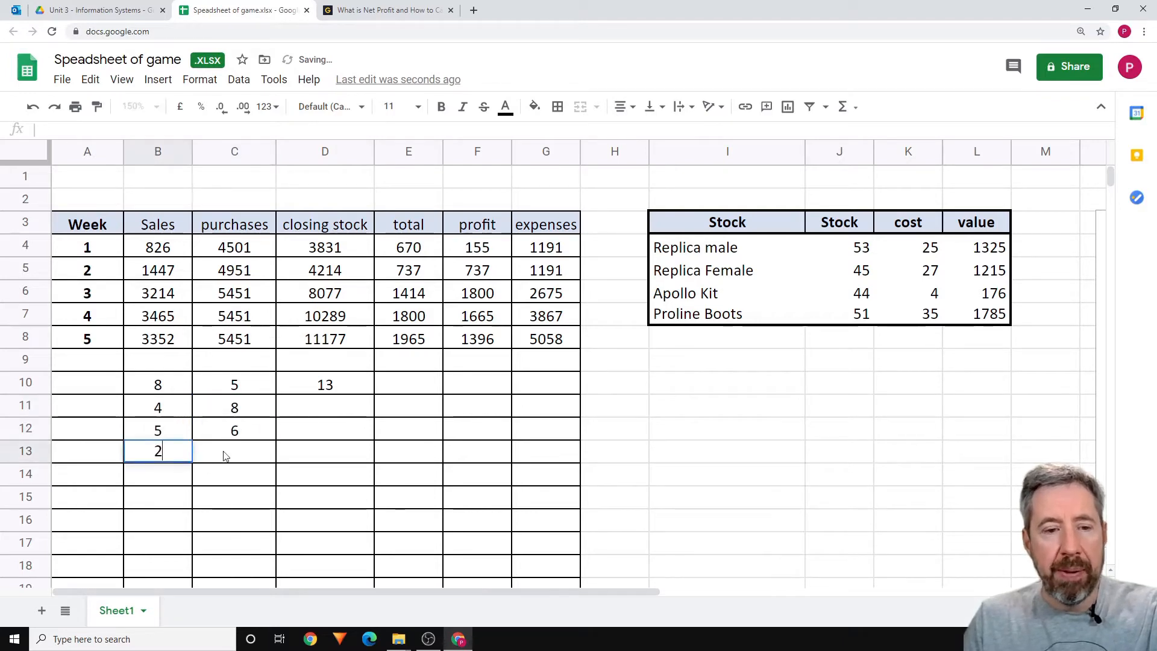
pyautogui.click(249, 458)
pyautogui.write('2')
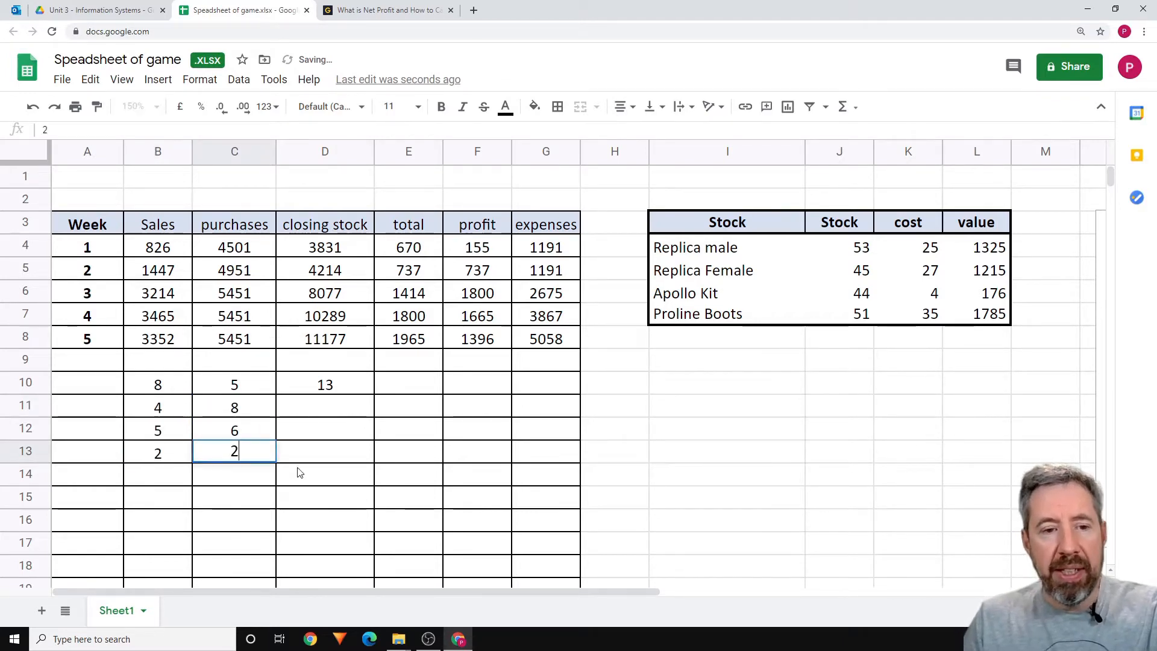
pyautogui.click(298, 459)
# Step: Copy the sum formula from D10 down through D14
pyautogui.click(328, 386)
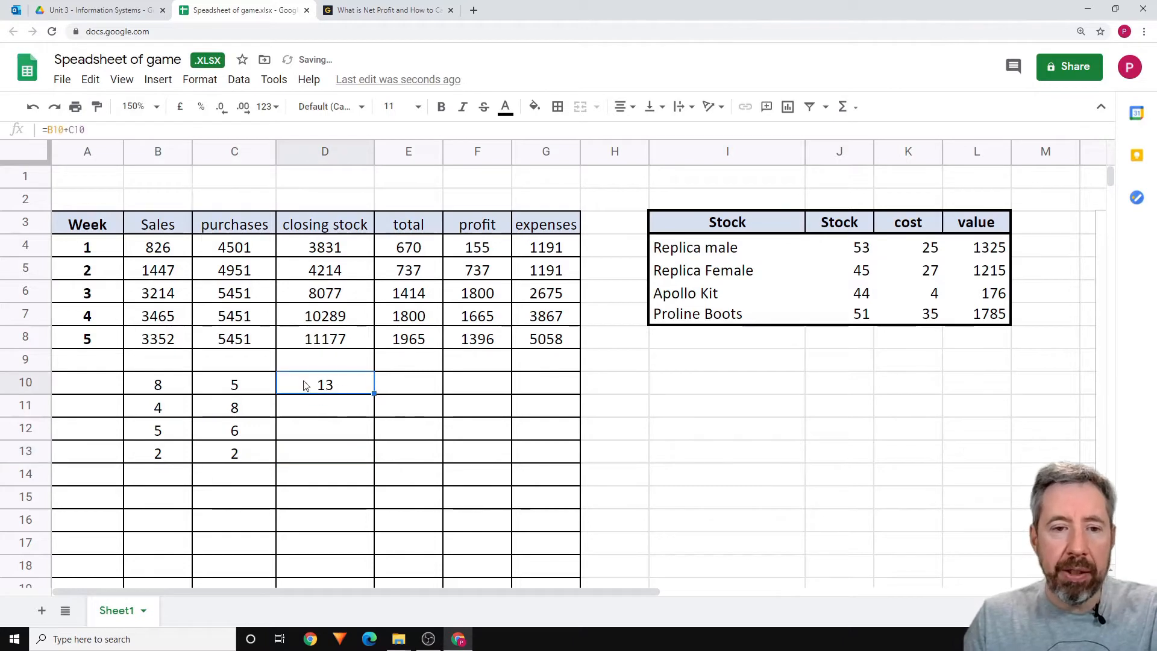
pyautogui.moveTo(373, 393); pyautogui.dragTo(377, 474)
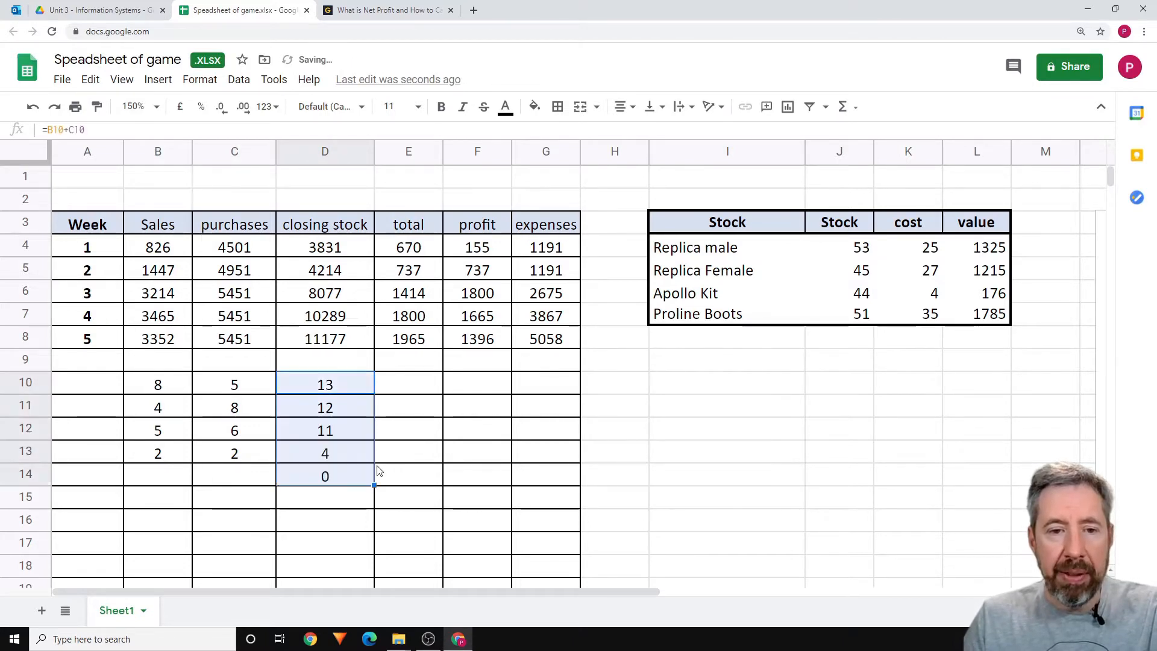
# Step: Enter 6 in cell B14 and 8 in cell C14
pyautogui.click(190, 477)
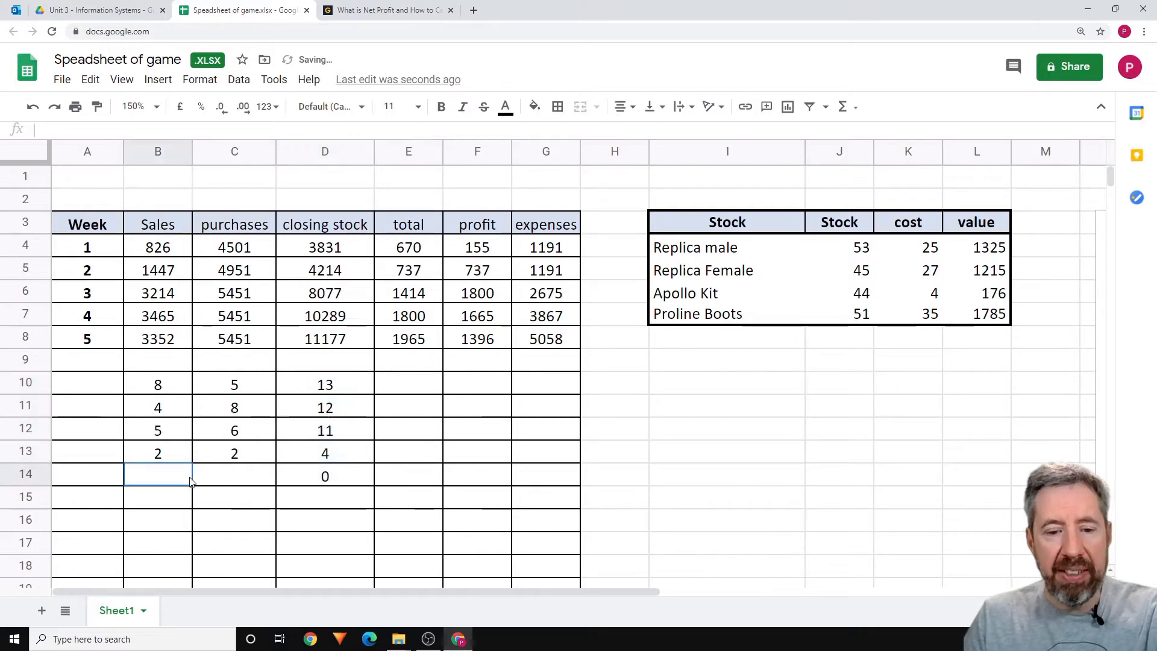
pyautogui.write('6')
pyautogui.press('Tab')
pyautogui.write('8')
pyautogui.click(354, 500)
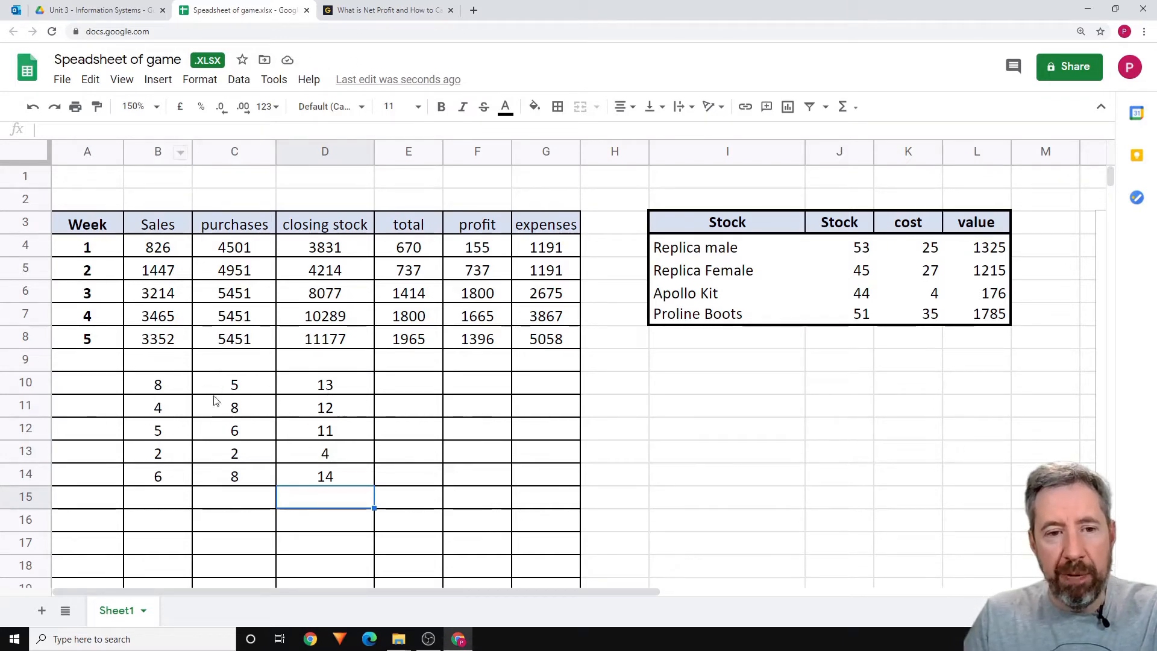
# Step: Inspect the formula in D11 to see which cells it references, leaving it as it is
pyautogui.click(338, 411)
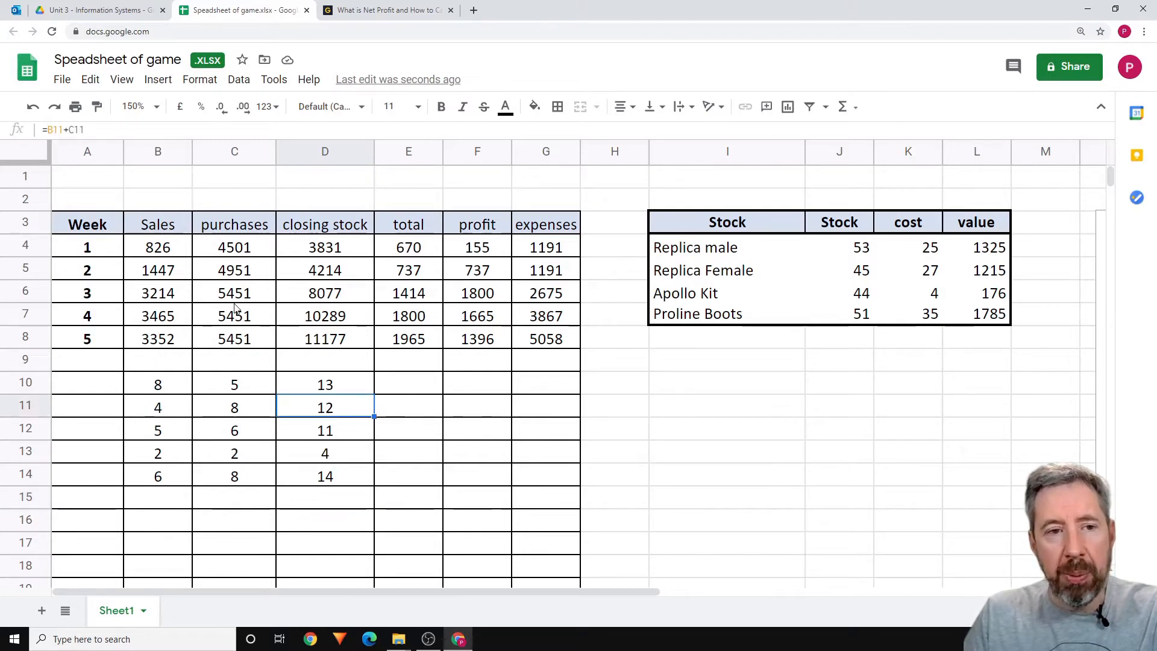
pyautogui.click(105, 131)
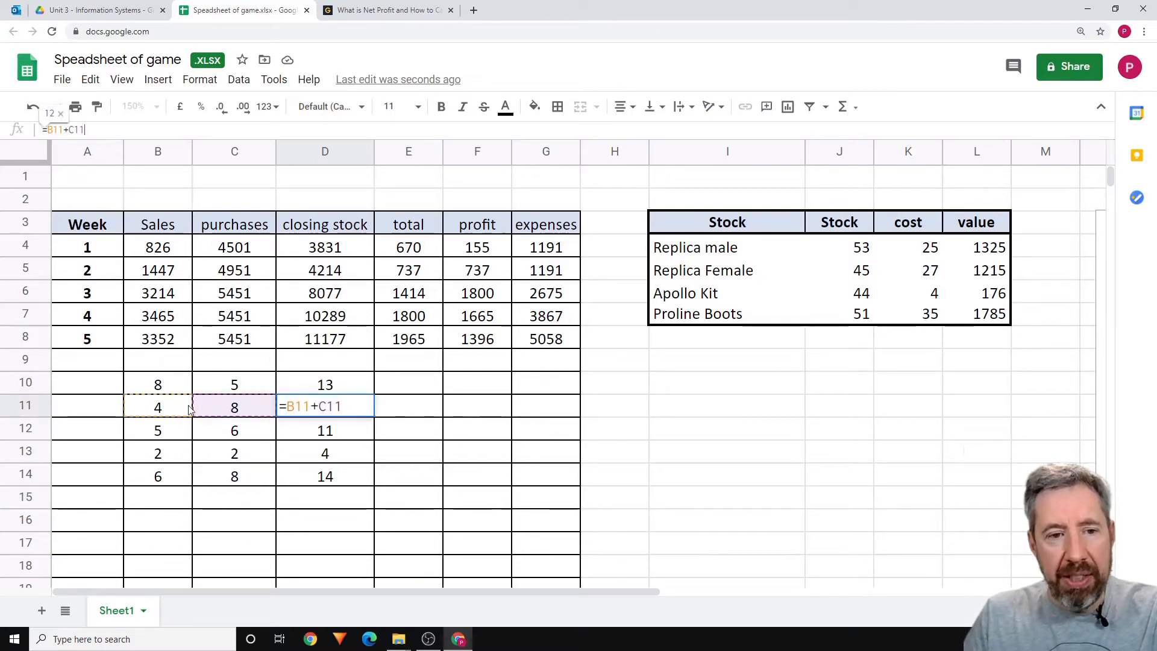
pyautogui.press('Return')
# Step: Change the formula in D13 to =B13+C1
pyautogui.click(319, 456)
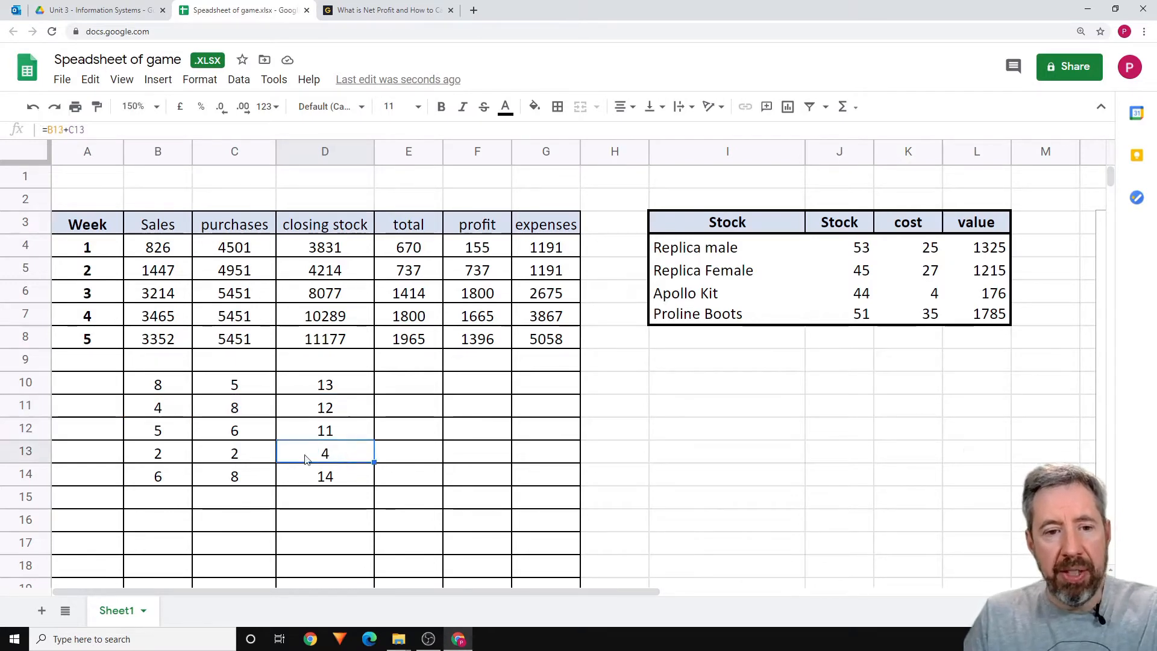
pyautogui.click(121, 131)
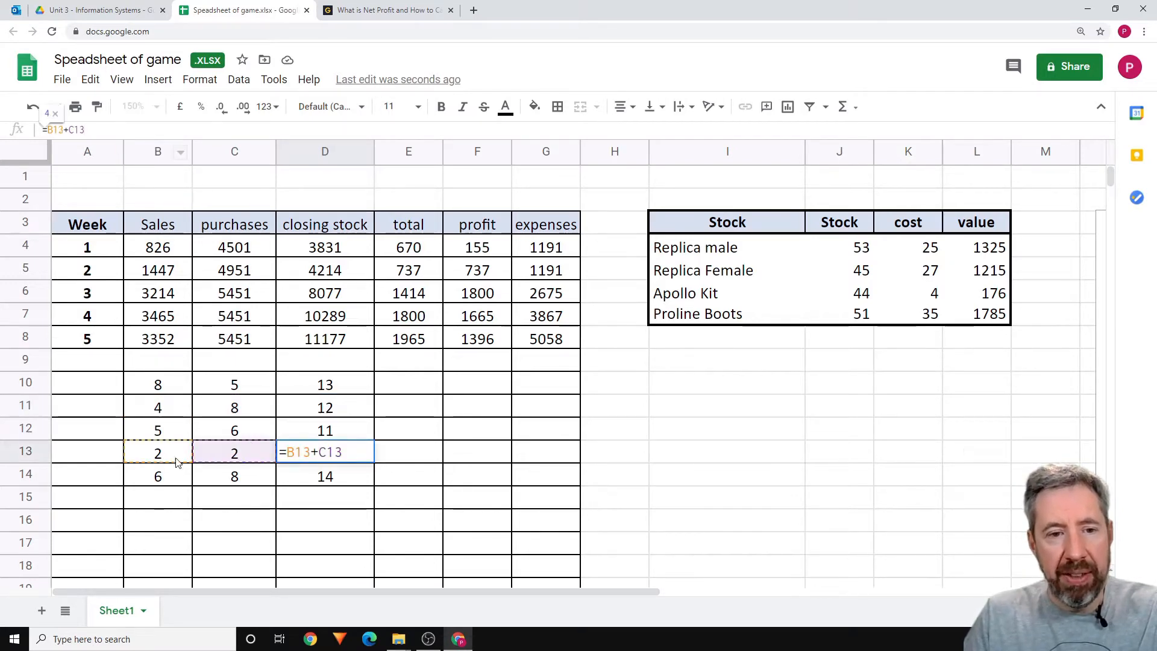
pyautogui.press('BackSpace')
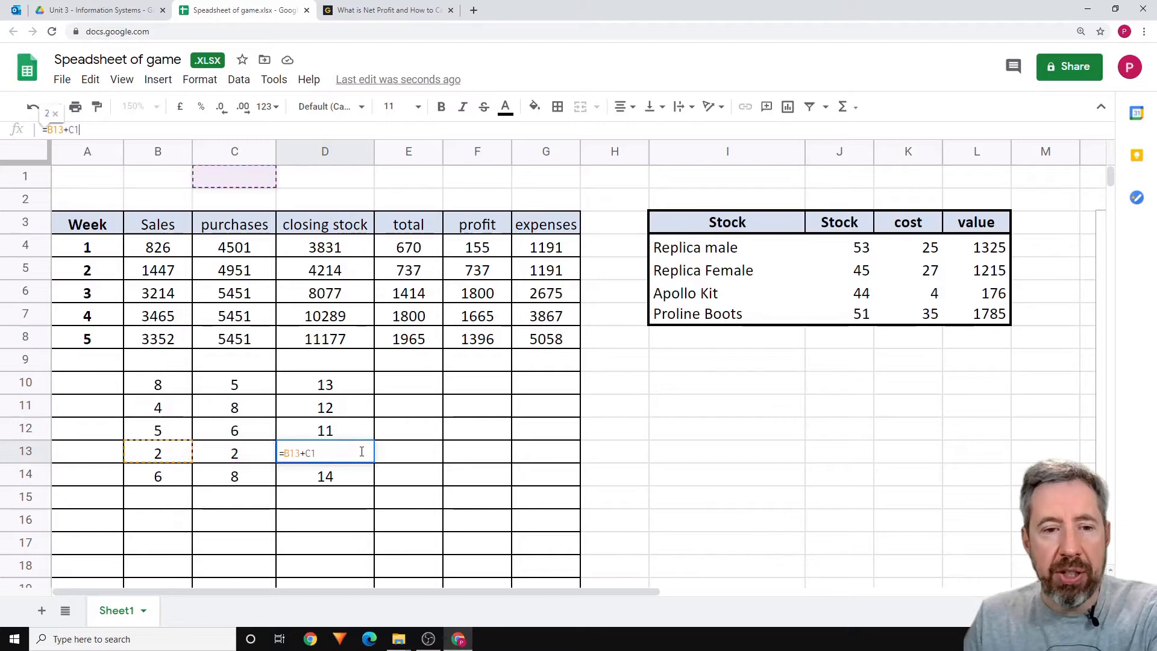
pyautogui.press('Return')
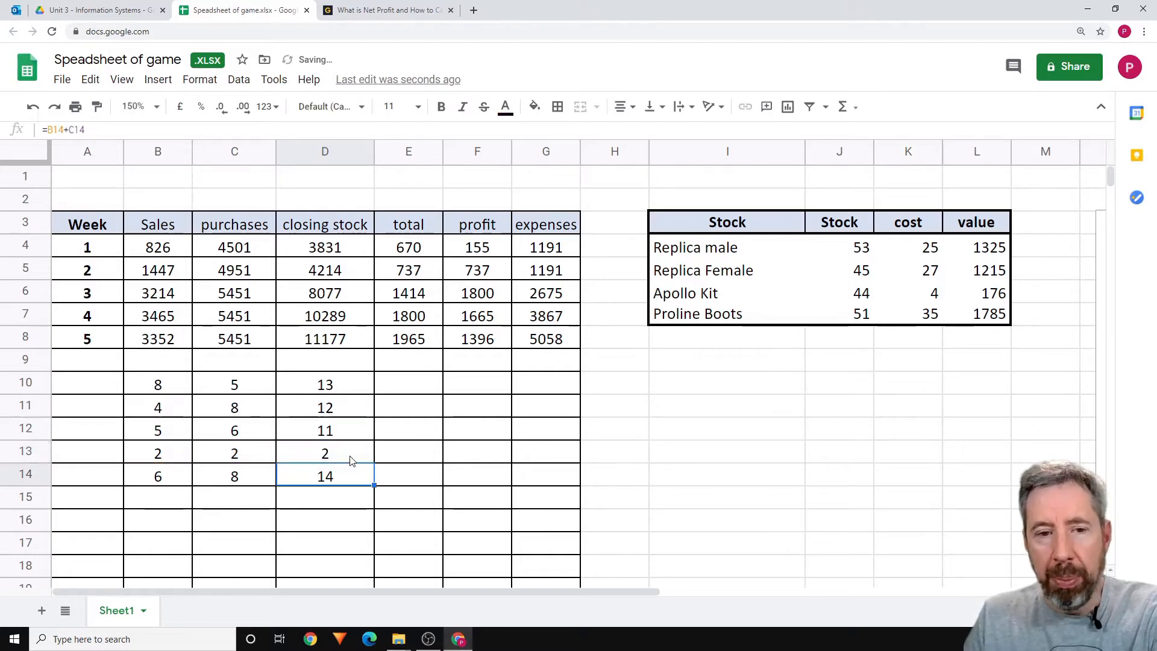
# Step: Clear the contents of C10:D14 and enter 0.20 in cell G10
pyautogui.moveTo(271, 396); pyautogui.dragTo(337, 481)
pyautogui.press('Delete')
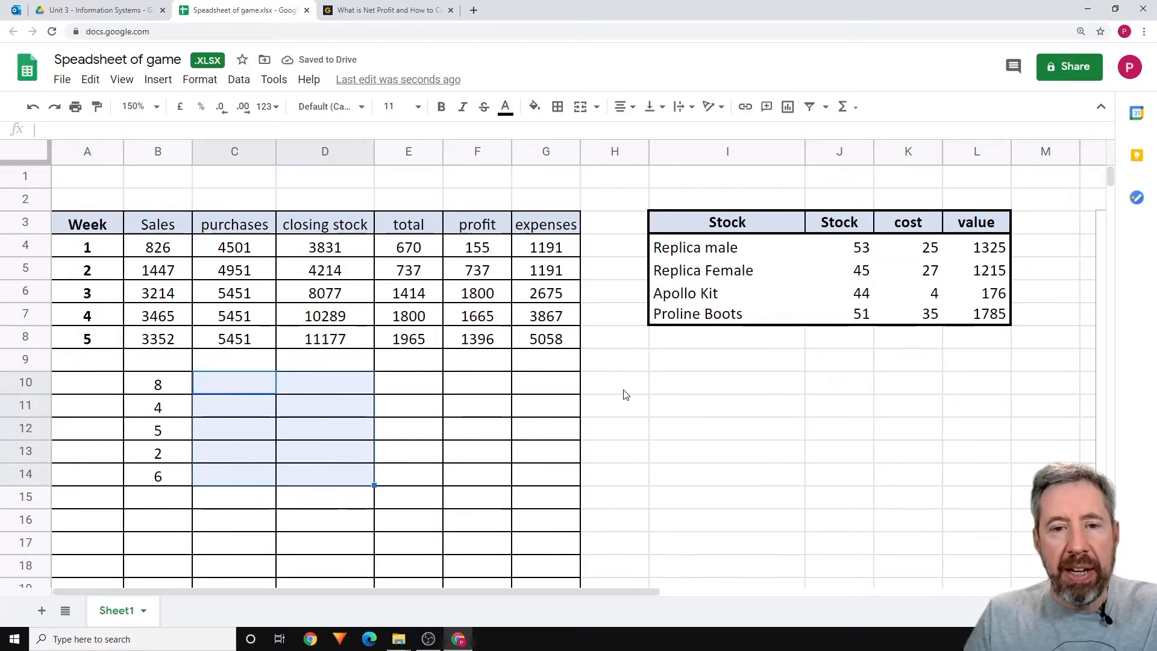
pyautogui.click(529, 389)
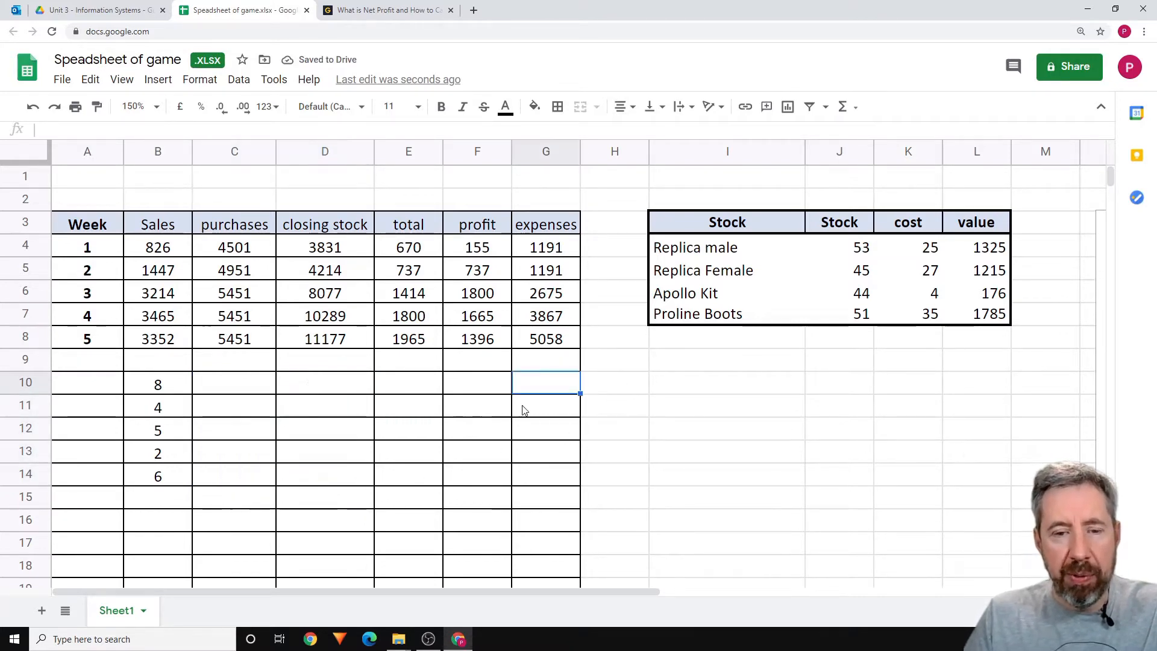
pyautogui.write('0.20')
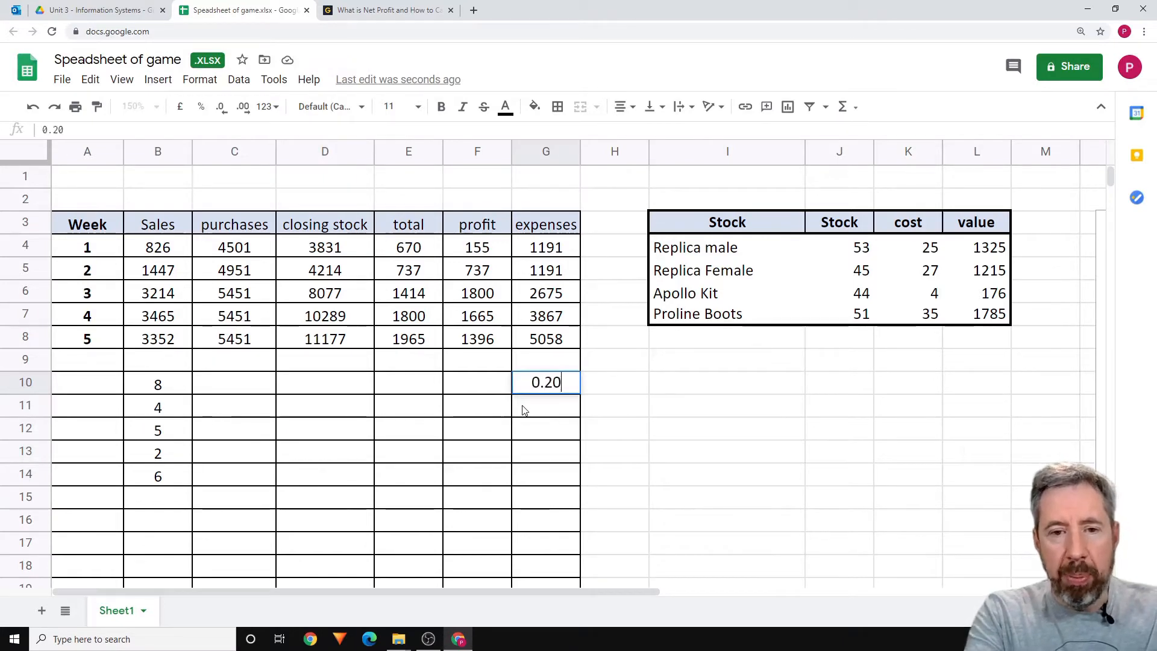
pyautogui.press('Return')
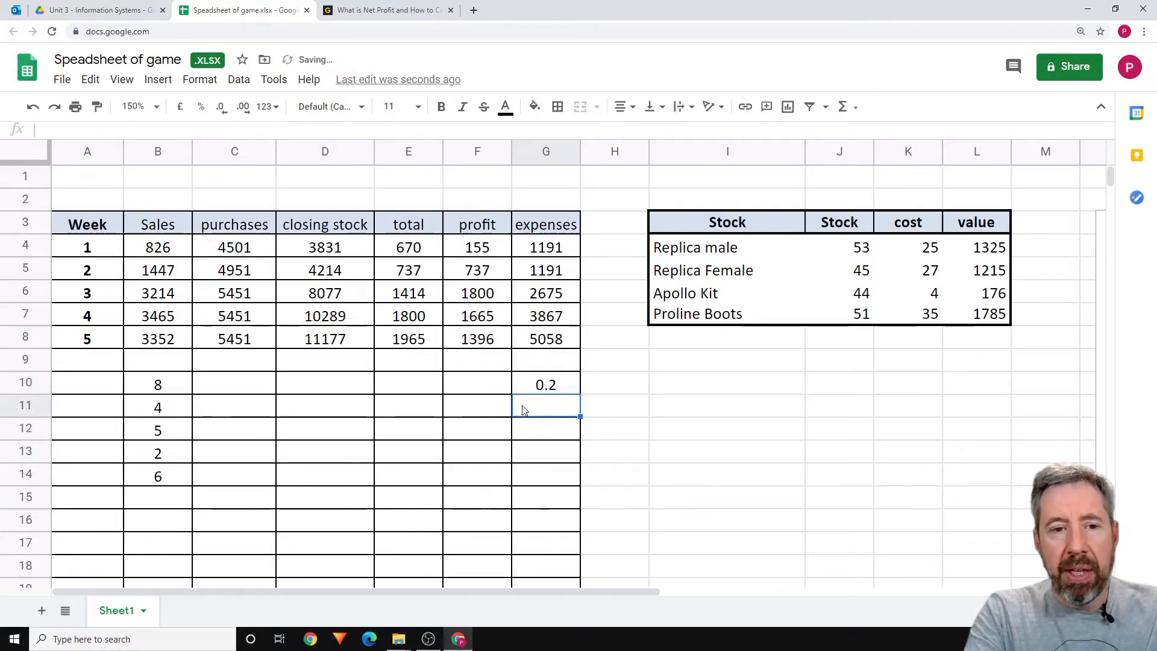
# Step: Enter =B10*G10 in cell C10 and copy the formula down to C14
pyautogui.click(221, 388)
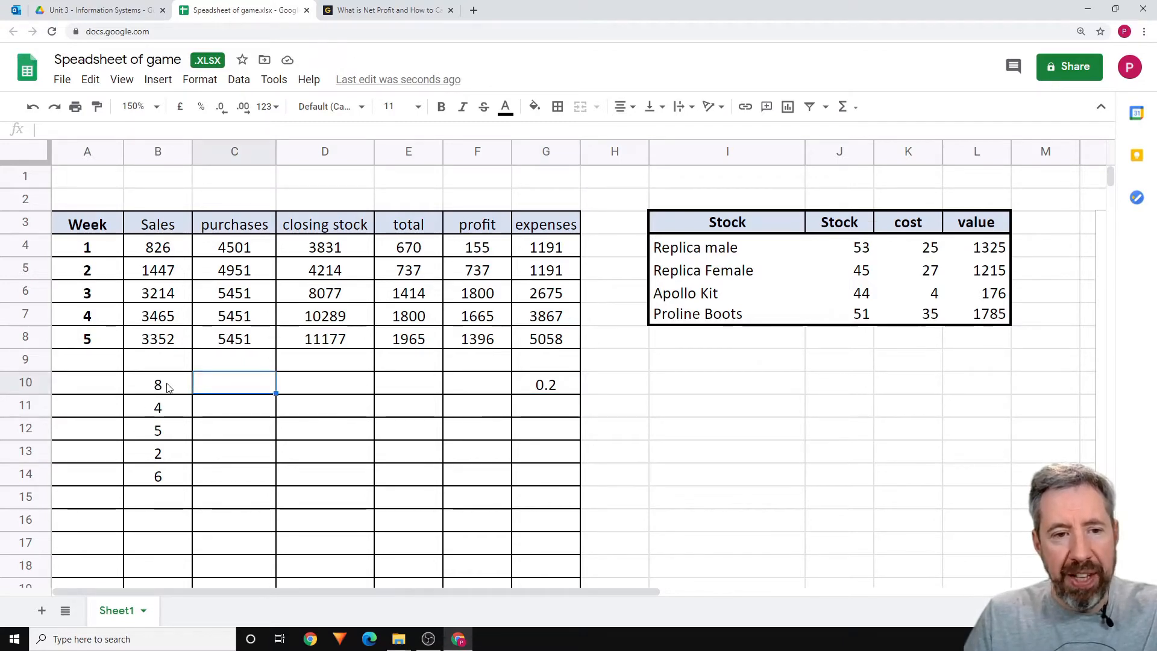
pyautogui.write('=')
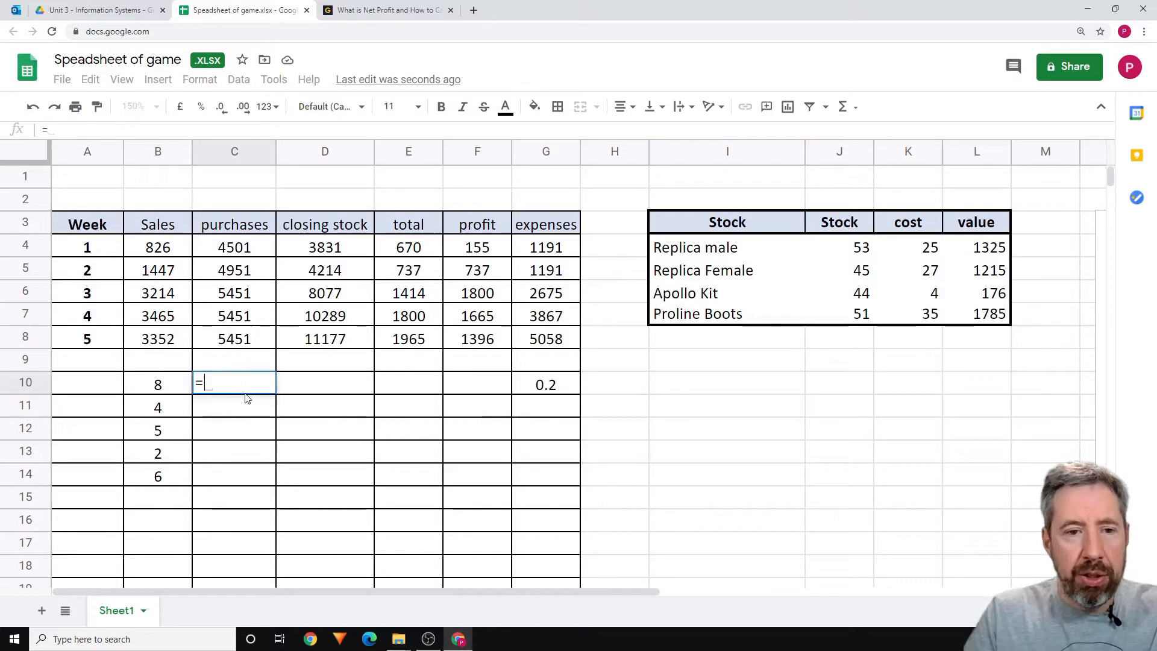
pyautogui.click(160, 386)
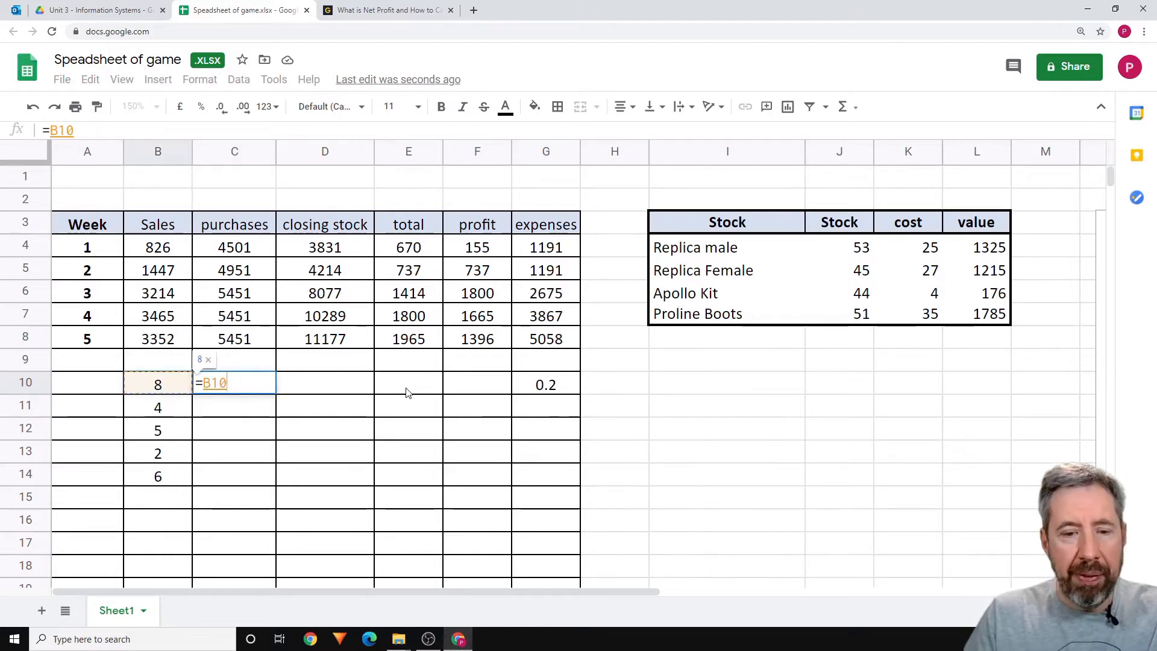
pyautogui.write('*')
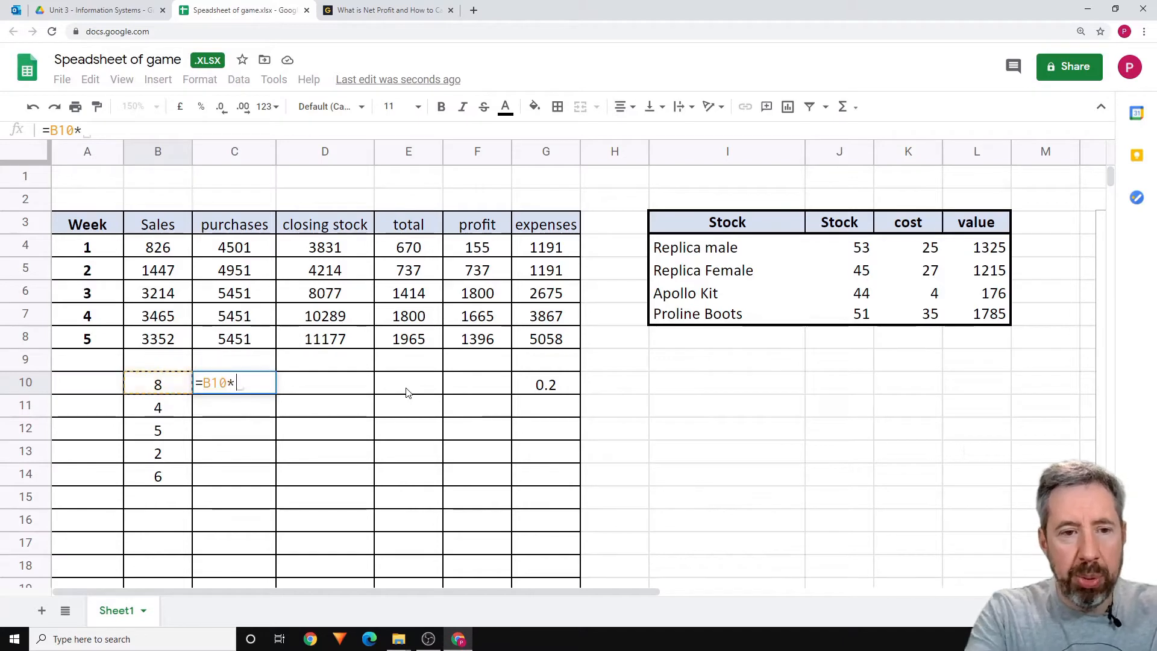
pyautogui.click(561, 386)
pyautogui.press('Return')
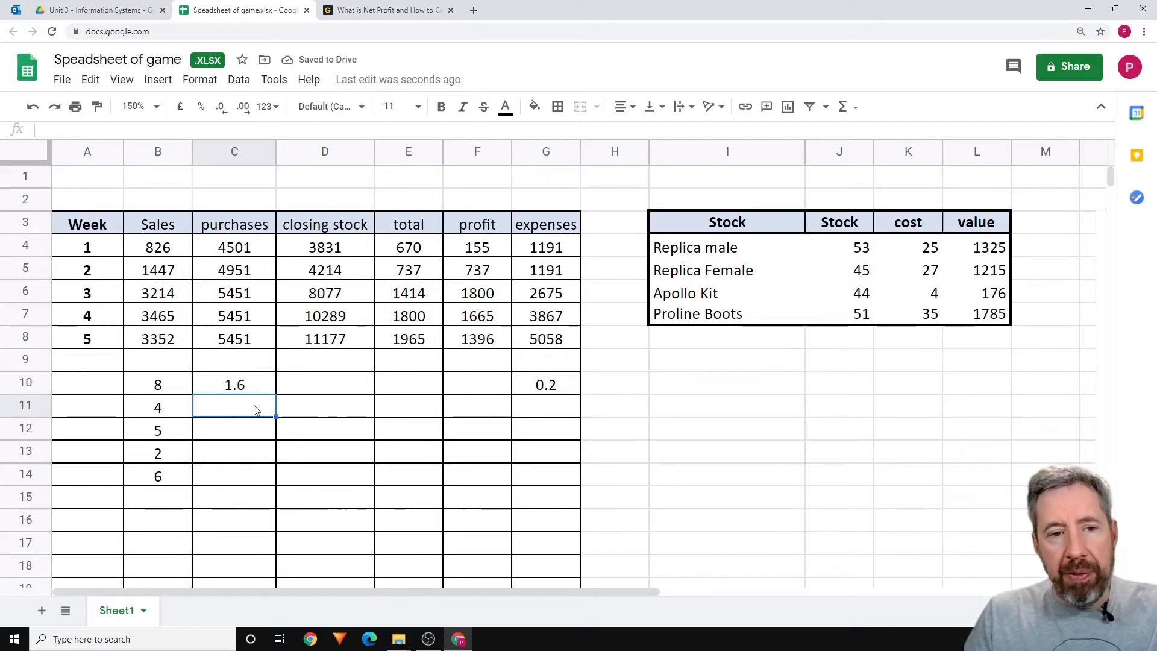
pyautogui.click(268, 390)
pyautogui.moveTo(273, 393); pyautogui.dragTo(272, 487)
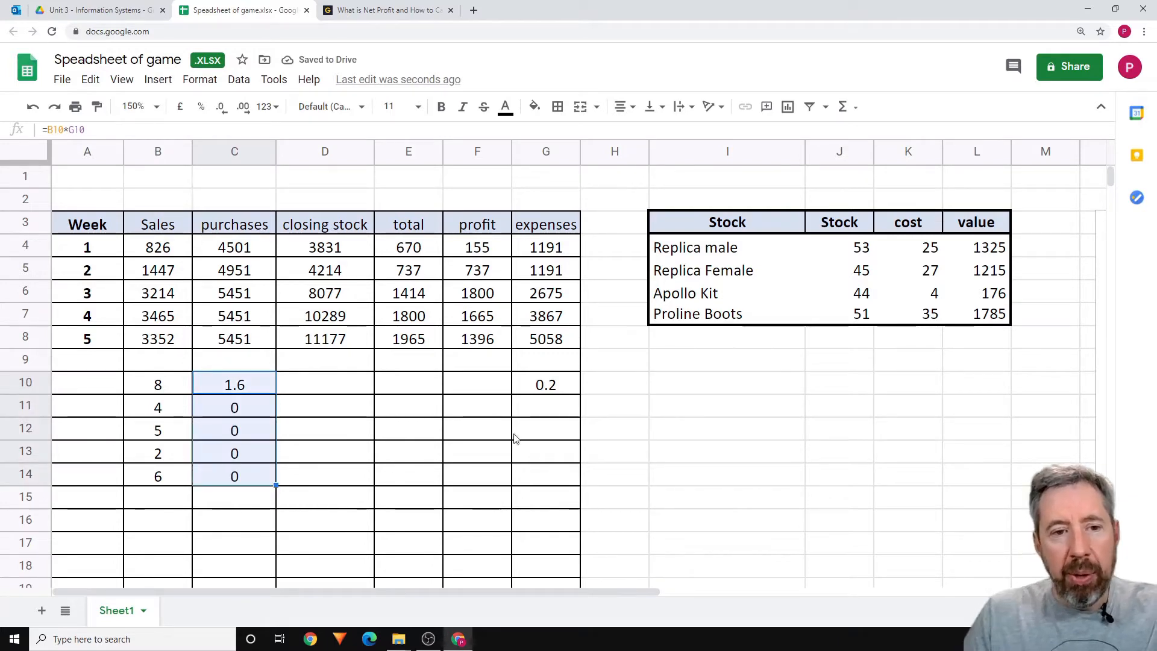
# Step: Inspect the copied formula in C11 to see which cells it references, and compare with the source value in G10
pyautogui.click(268, 410)
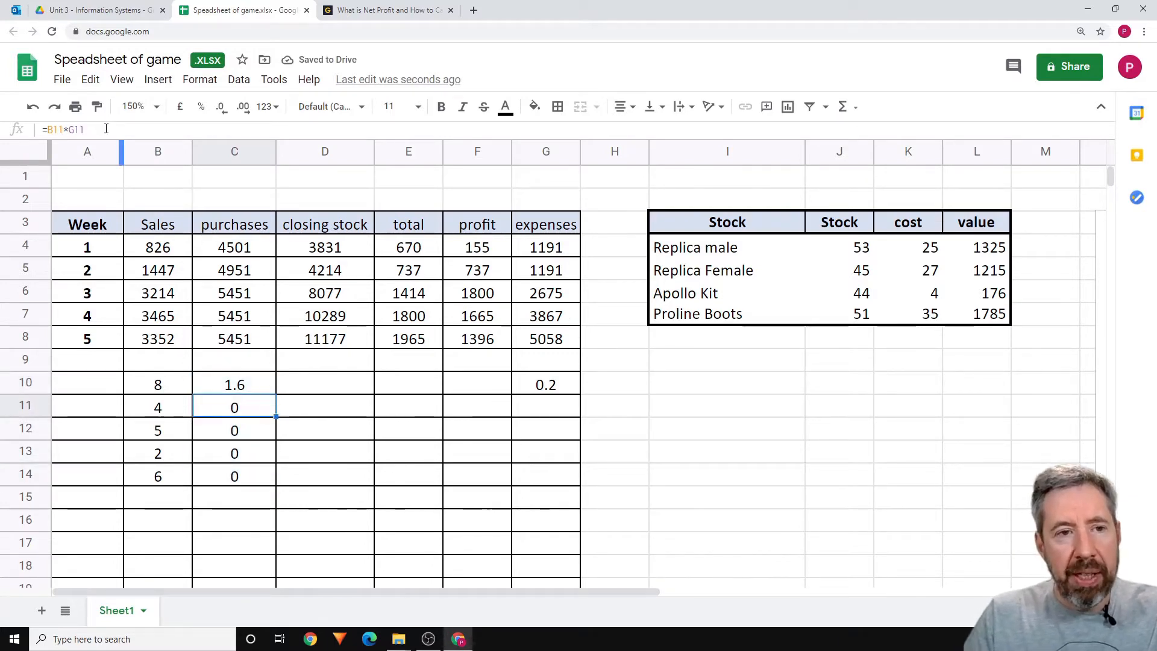
pyautogui.press('F2')
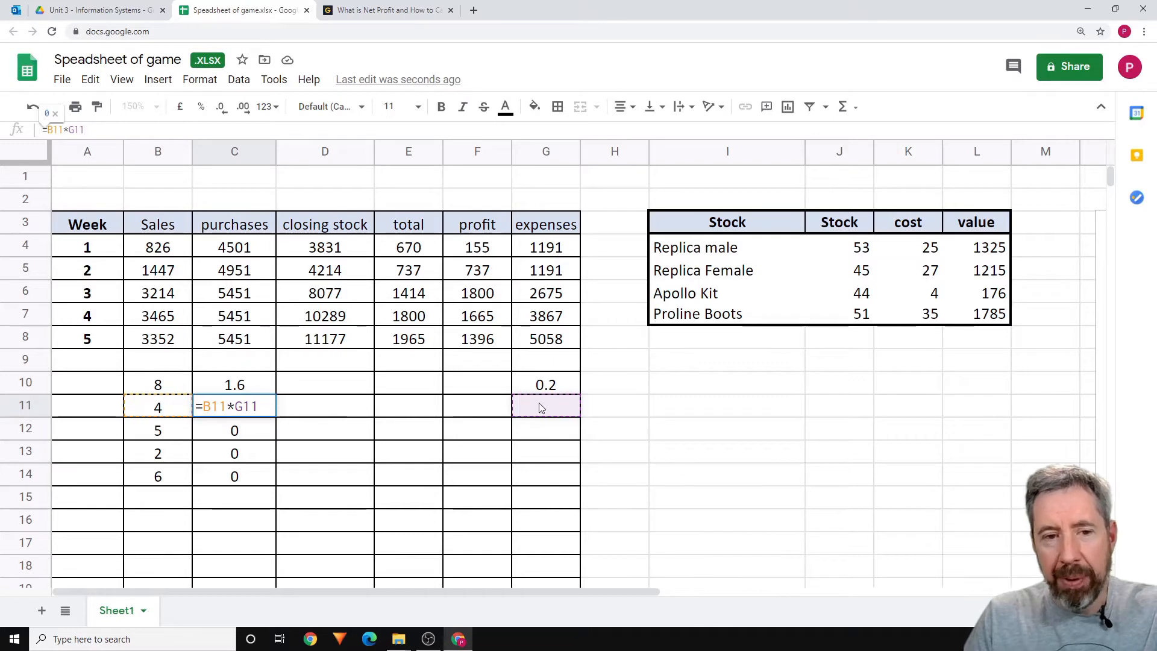
pyautogui.press('Return')
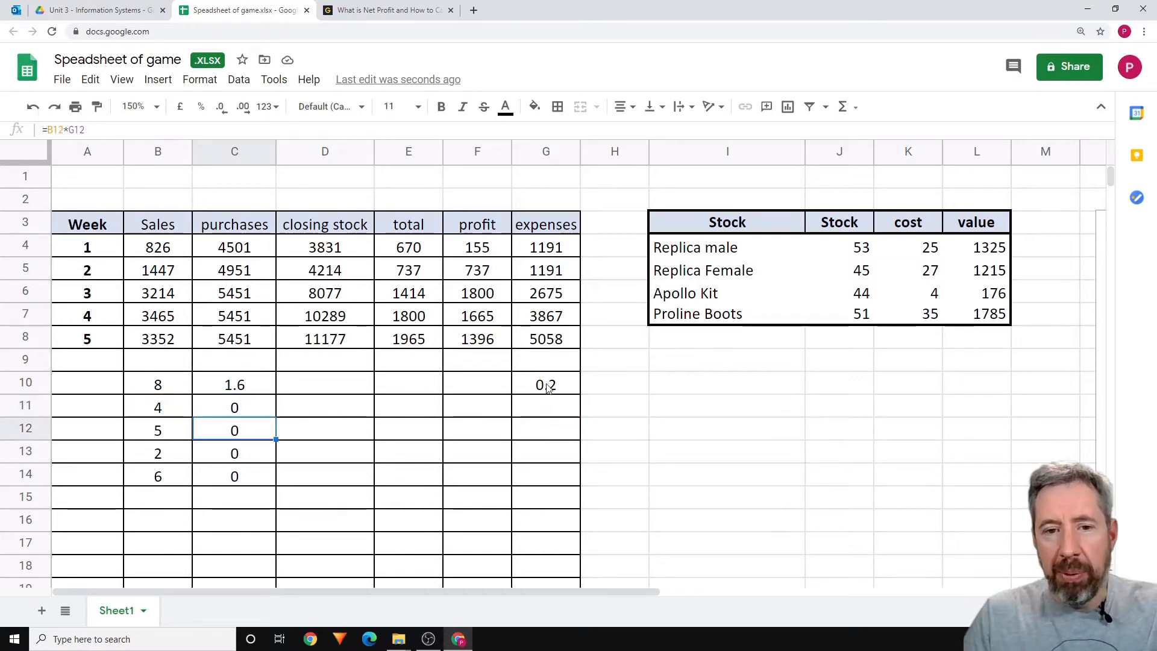
pyautogui.click(548, 387)
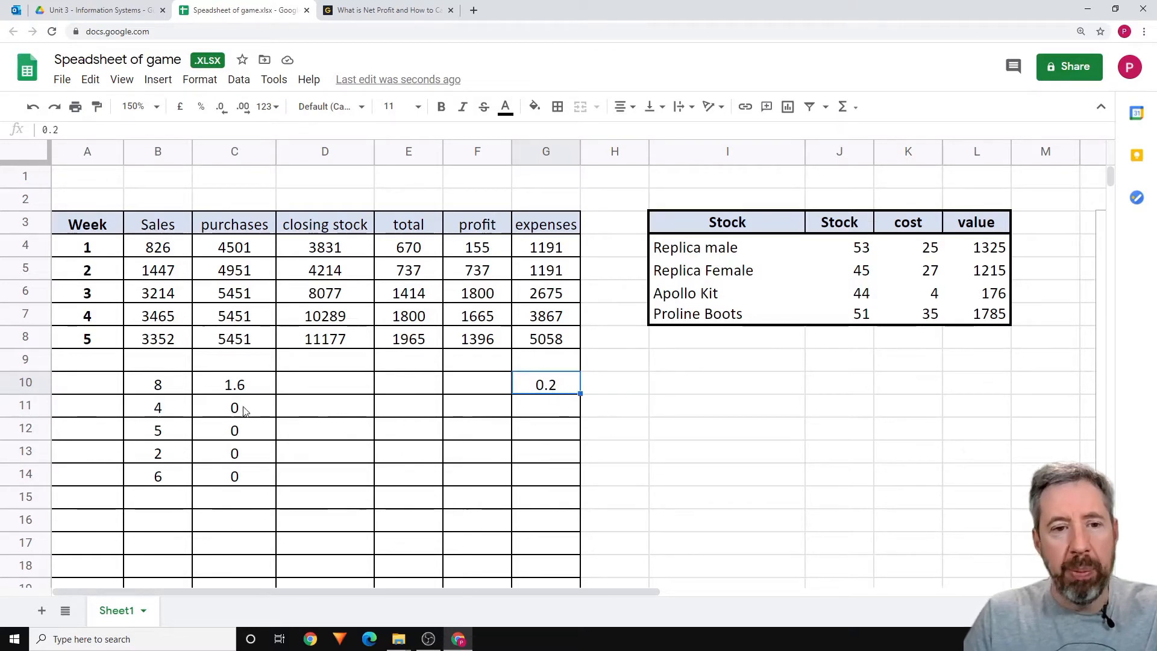
# Step: Try the mixed and relative forms of the G10 reference, such as G$10 and $G10, in C10's formula
pyautogui.click(257, 385)
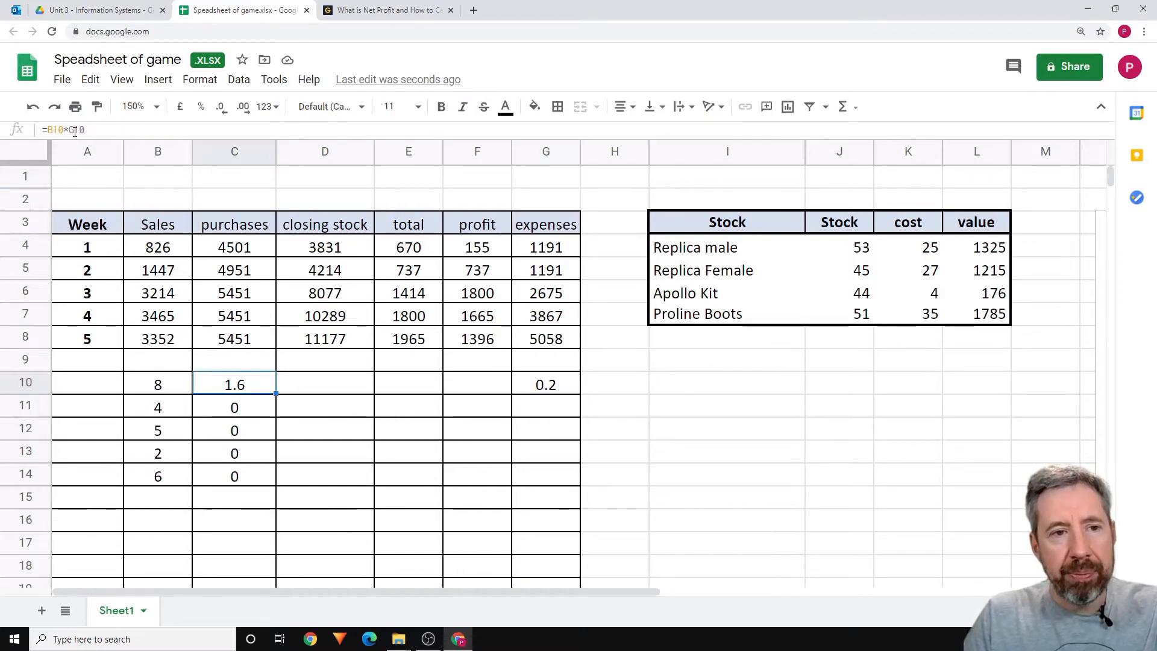
pyautogui.moveTo(71, 128); pyautogui.dragTo(85, 137)
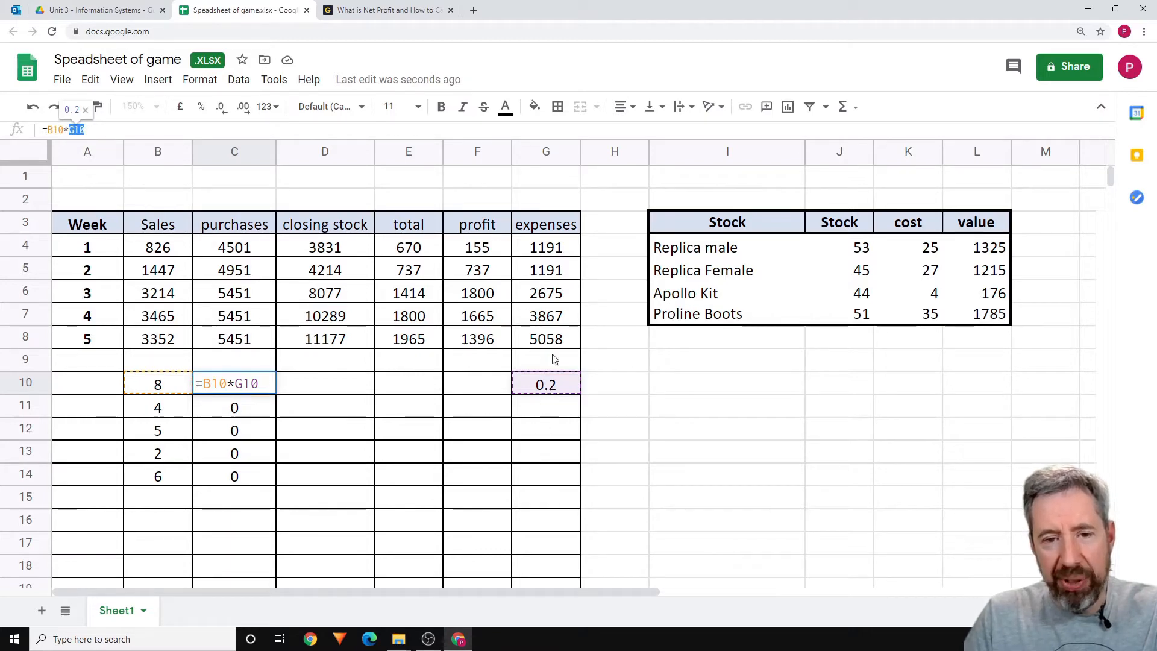
pyautogui.click(77, 130)
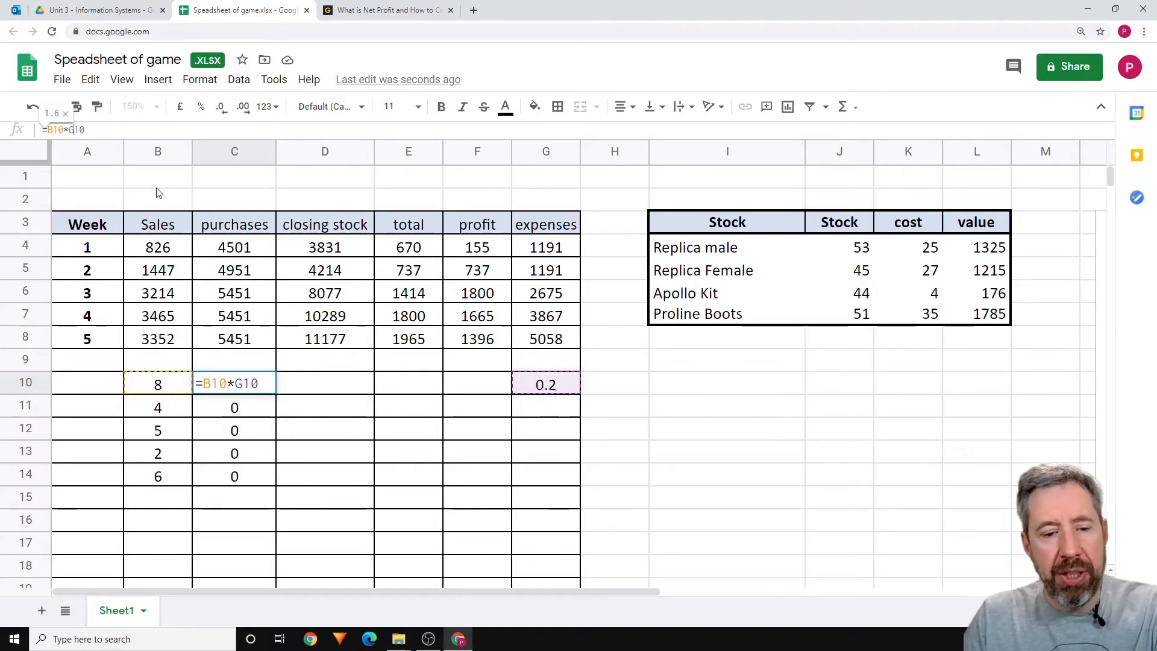
pyautogui.write('$')
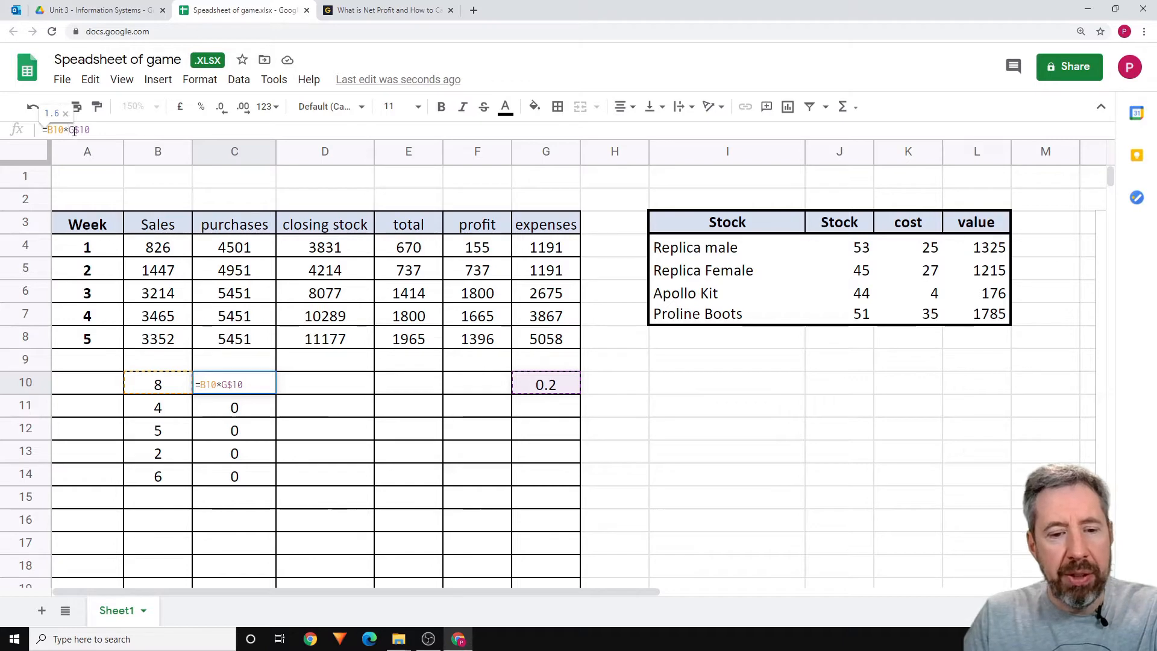
pyautogui.press('F4')
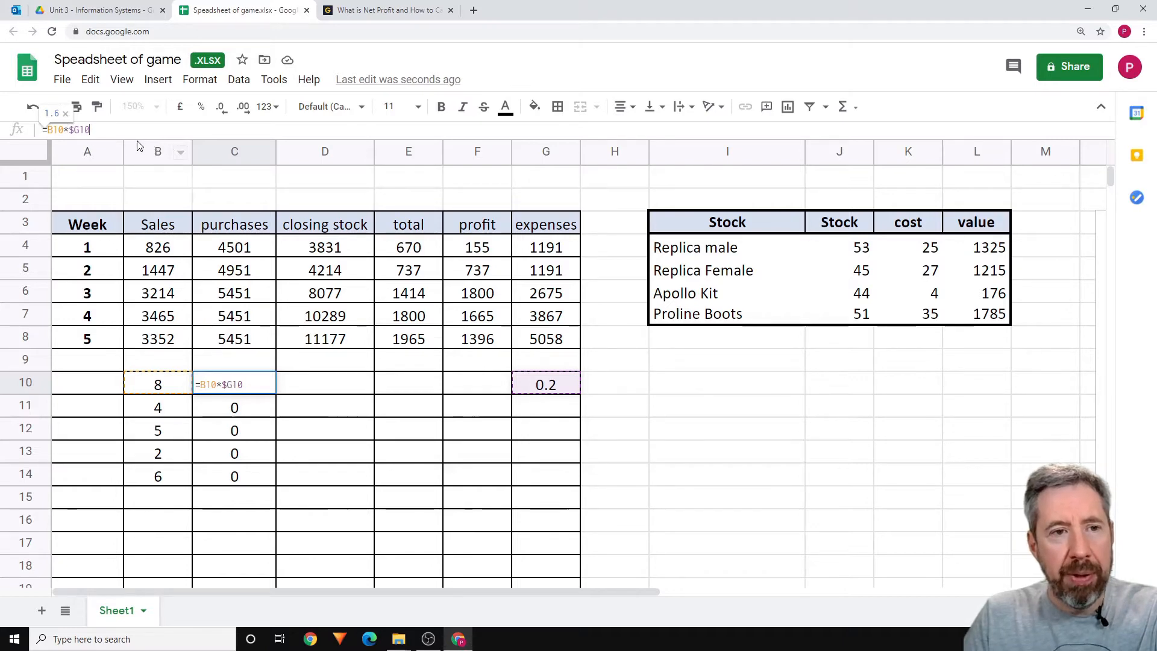
pyautogui.press('F4')
pyautogui.press('F4')
pyautogui.press('F4')
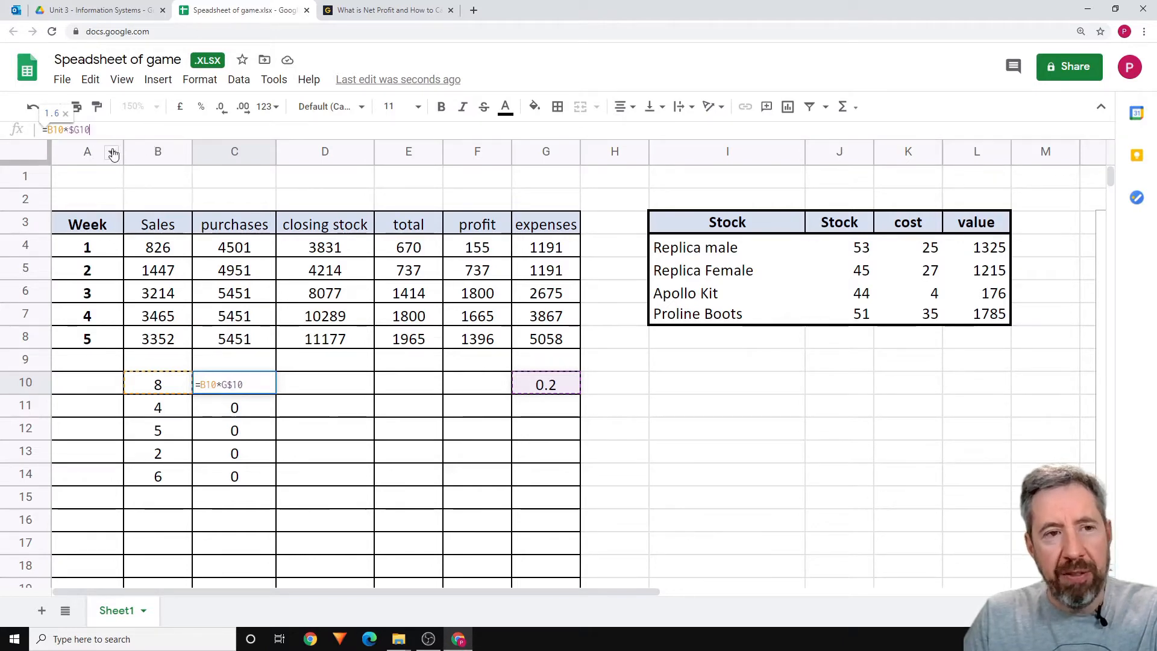
pyautogui.press('F4')
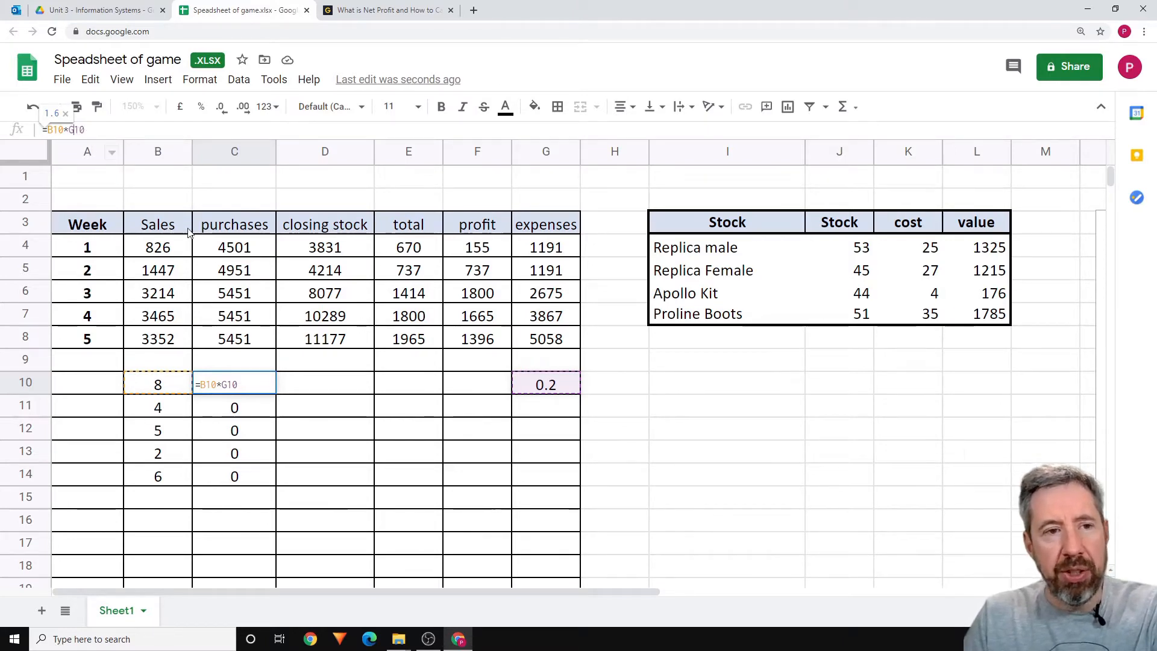
# Step: Change the formula in C10 to =B10*G$10 and copy it down to C14
pyautogui.click(75, 130)
pyautogui.write('$')
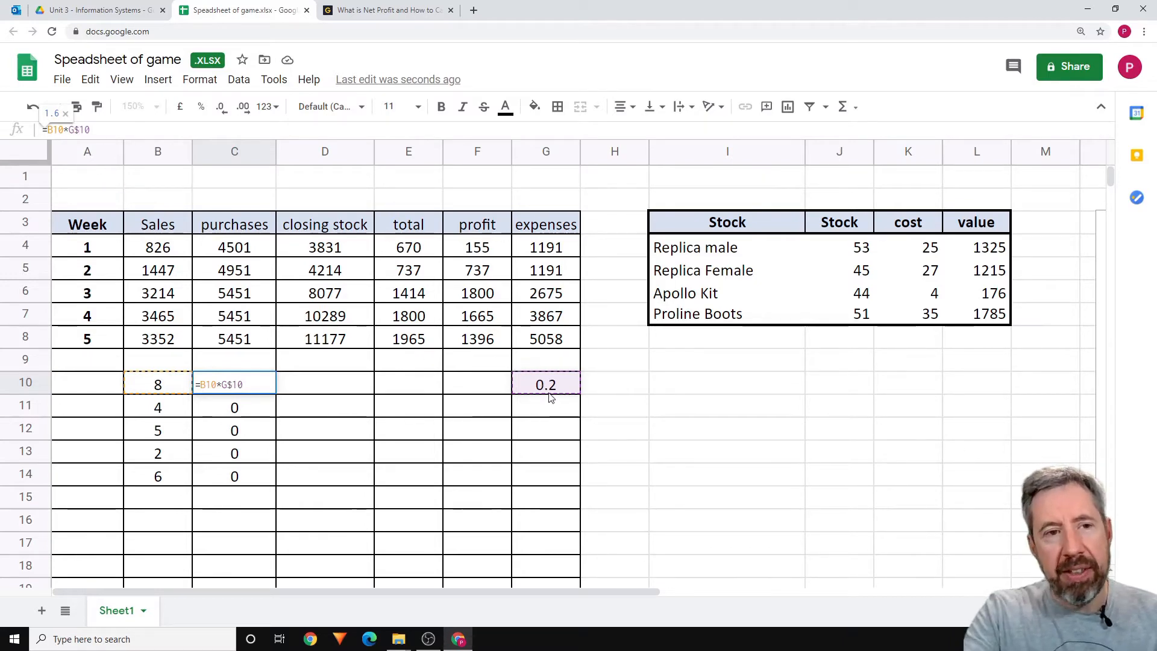
pyautogui.press('Return')
pyautogui.click(259, 387)
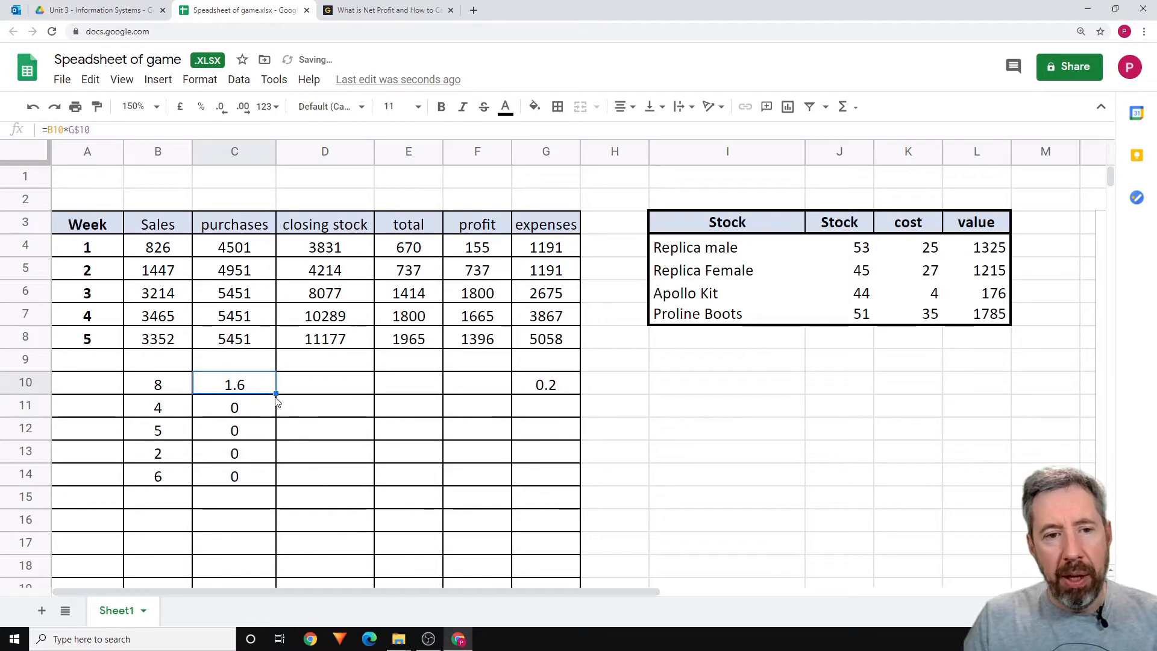
pyautogui.moveTo(276, 399); pyautogui.dragTo(270, 486)
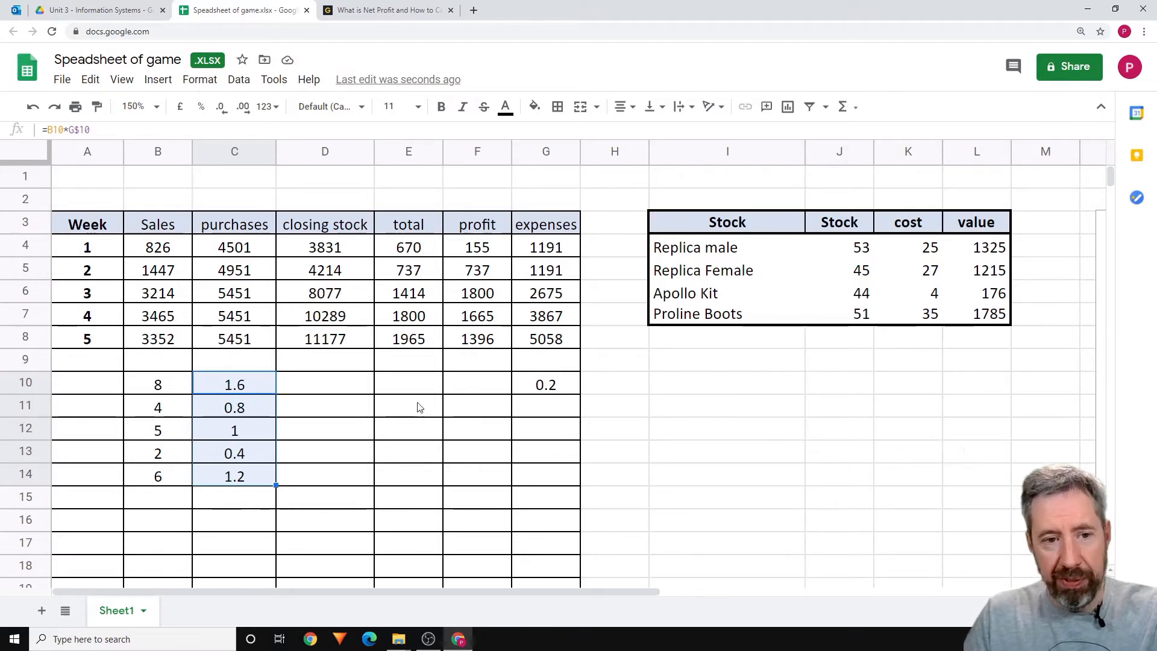
# Step: Set the multiplier in cell G10 to 0.1
pyautogui.click(557, 383)
pyautogui.write('0.1')
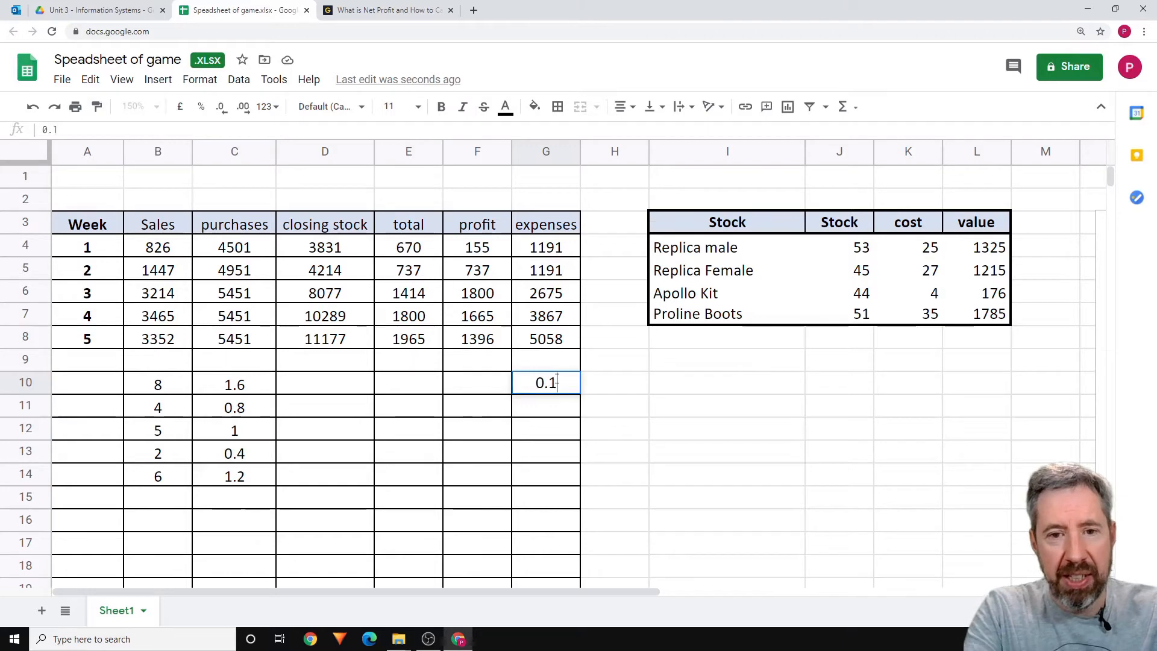
pyautogui.press('Return')
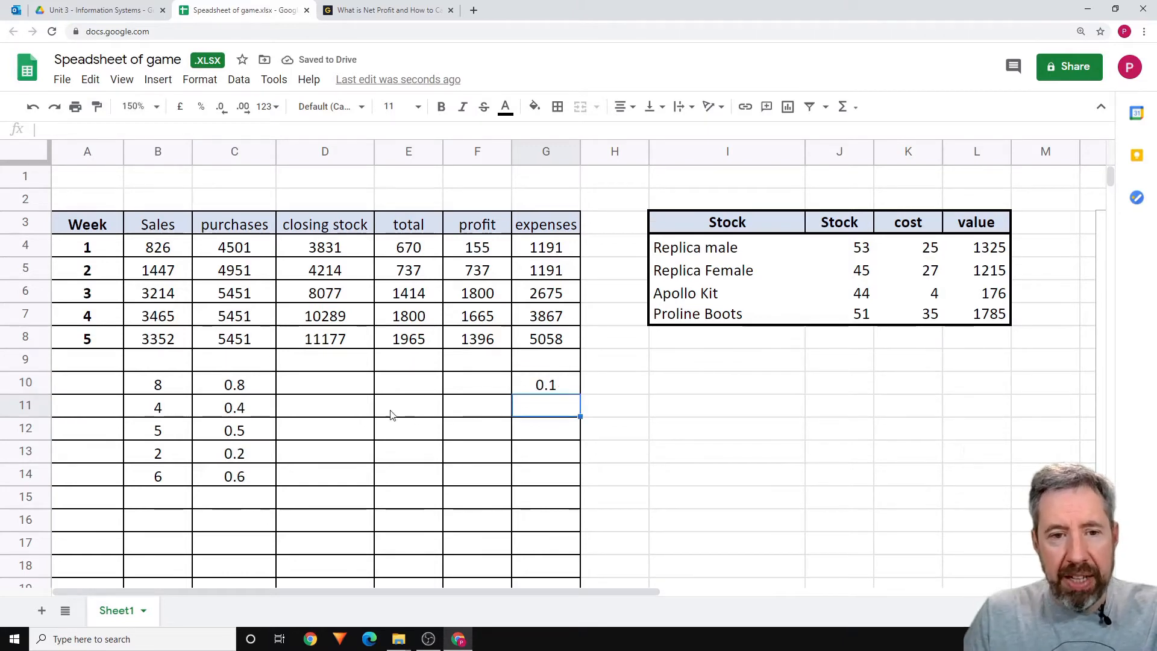
# Step: Clear the contents of the example range B10:G14 below the sales table
pyautogui.moveTo(158, 385); pyautogui.dragTo(559, 486)
pyautogui.press('Delete')
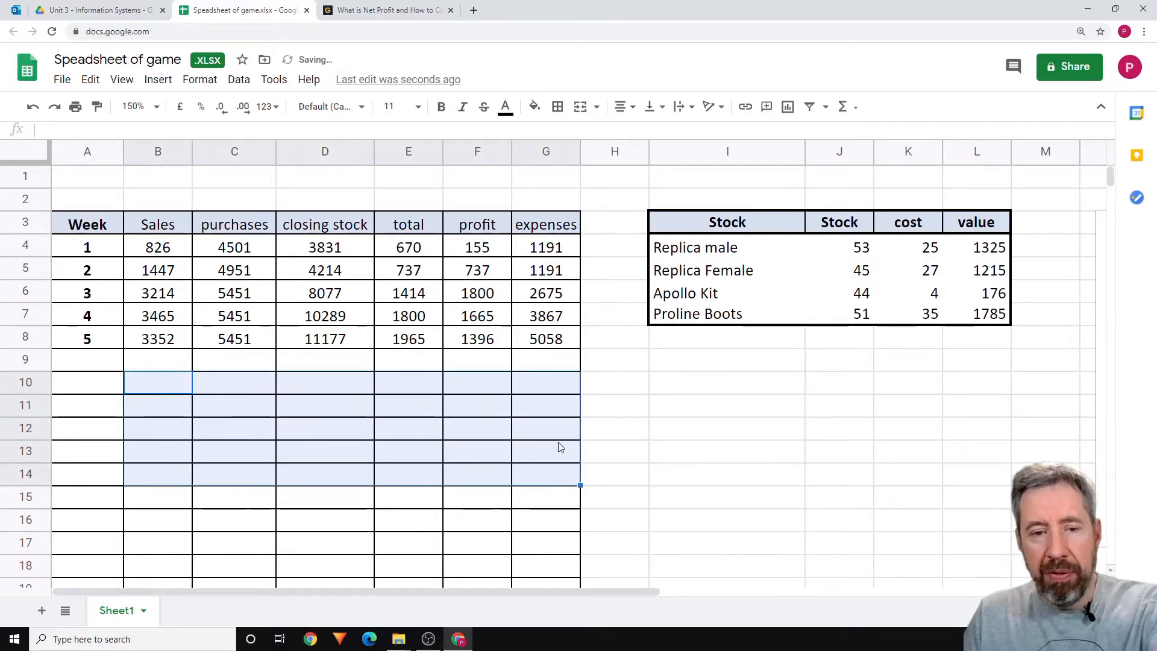
pyautogui.click(560, 447)
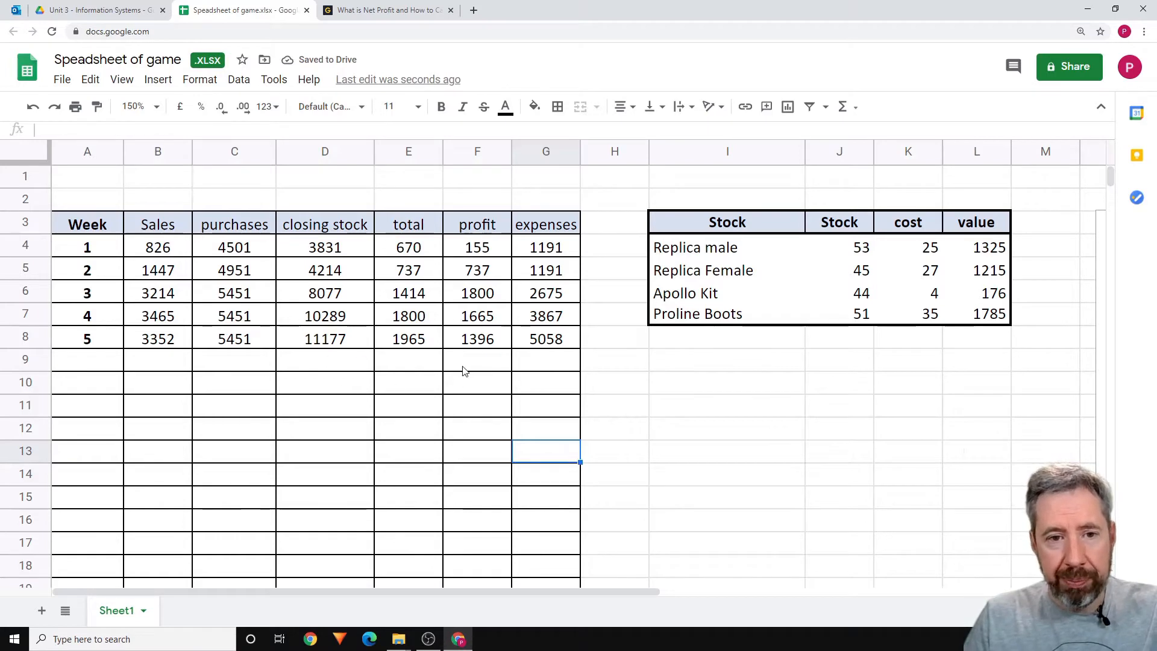
# Step: Add up the closing stock column in D9 with =sum(D4:D8) and enter the label total: in C9
pyautogui.click(292, 365)
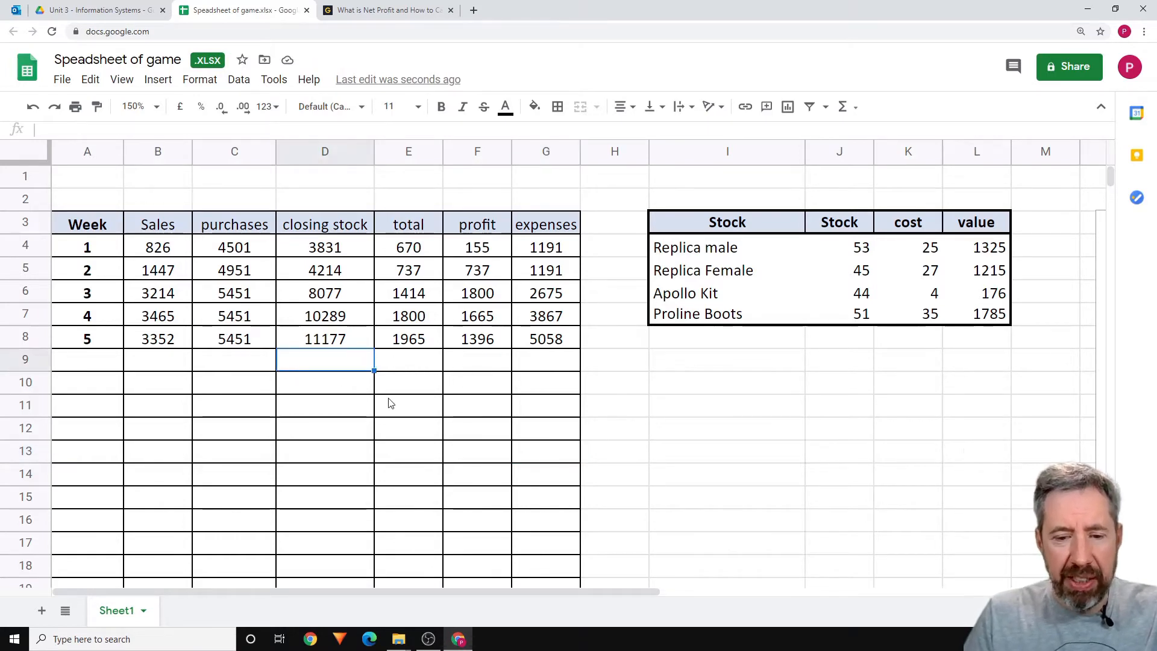
pyautogui.write('=')
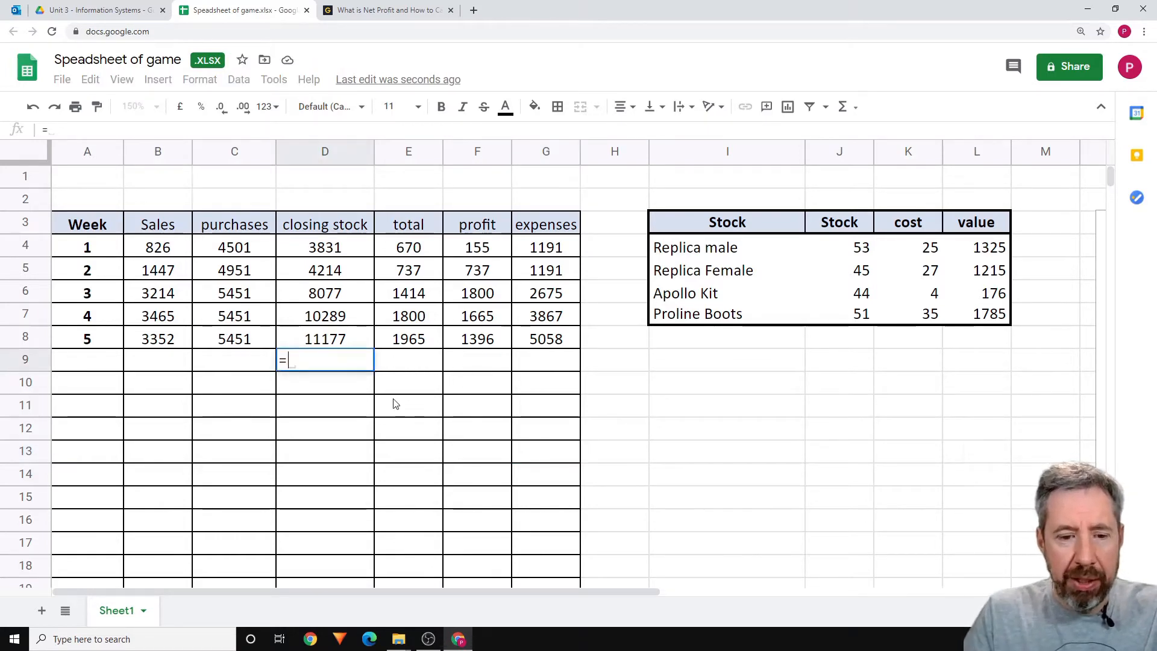
pyautogui.write('sum(')
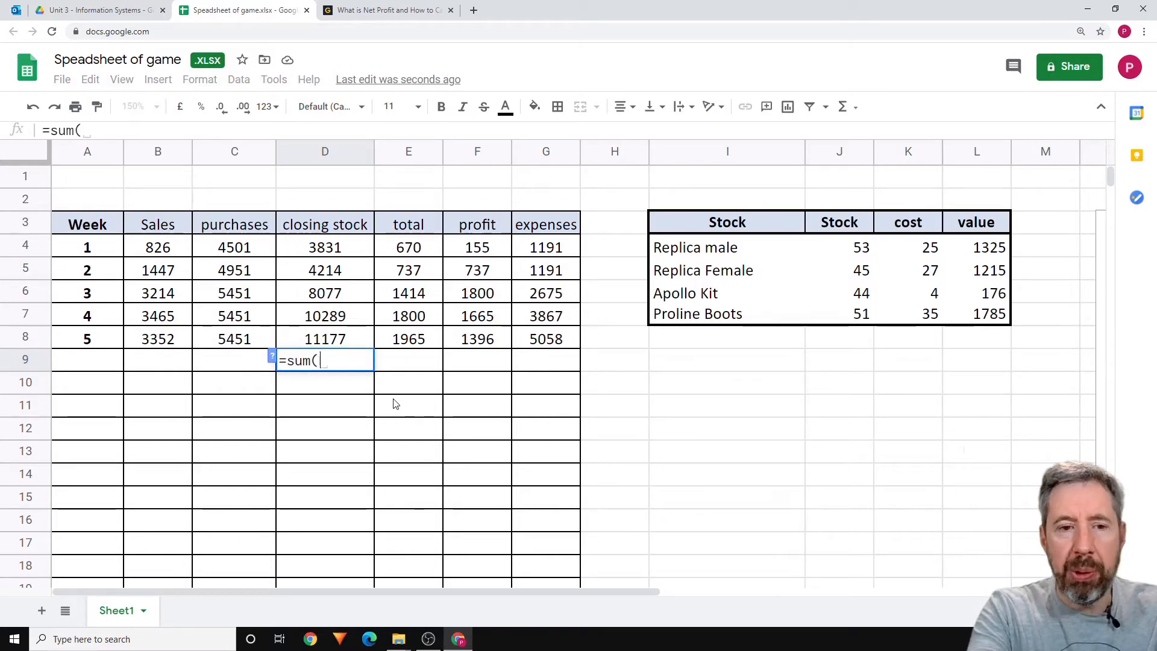
pyautogui.moveTo(342, 252); pyautogui.dragTo(344, 347)
pyautogui.press('Return')
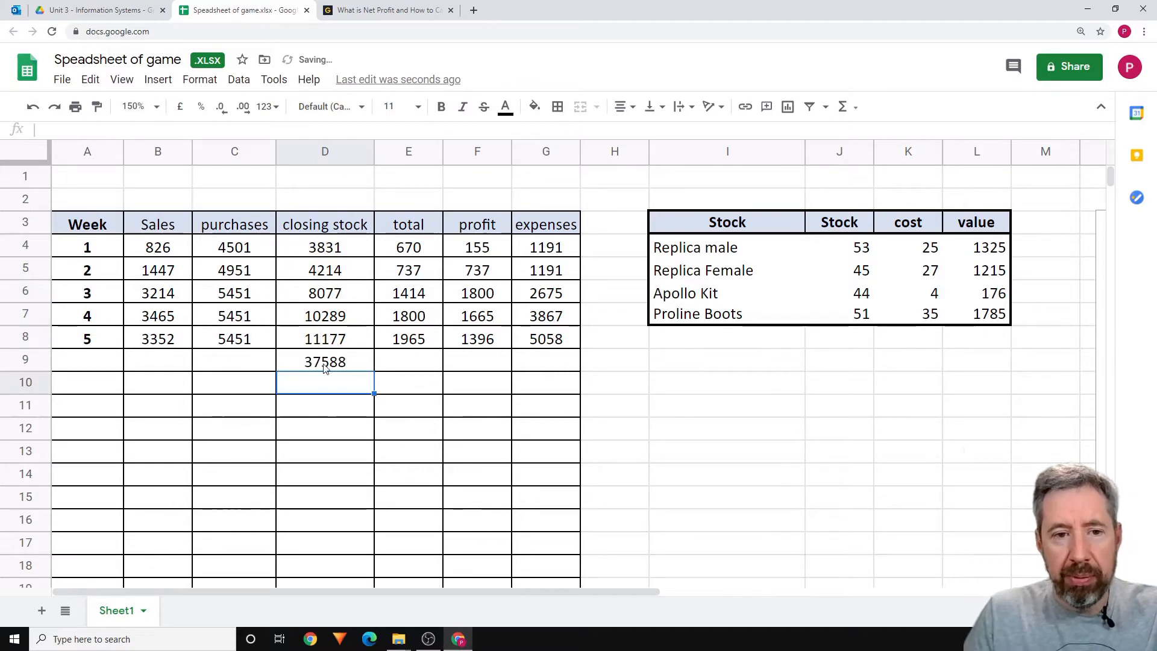
pyautogui.click(234, 360)
pyautogui.write('total:')
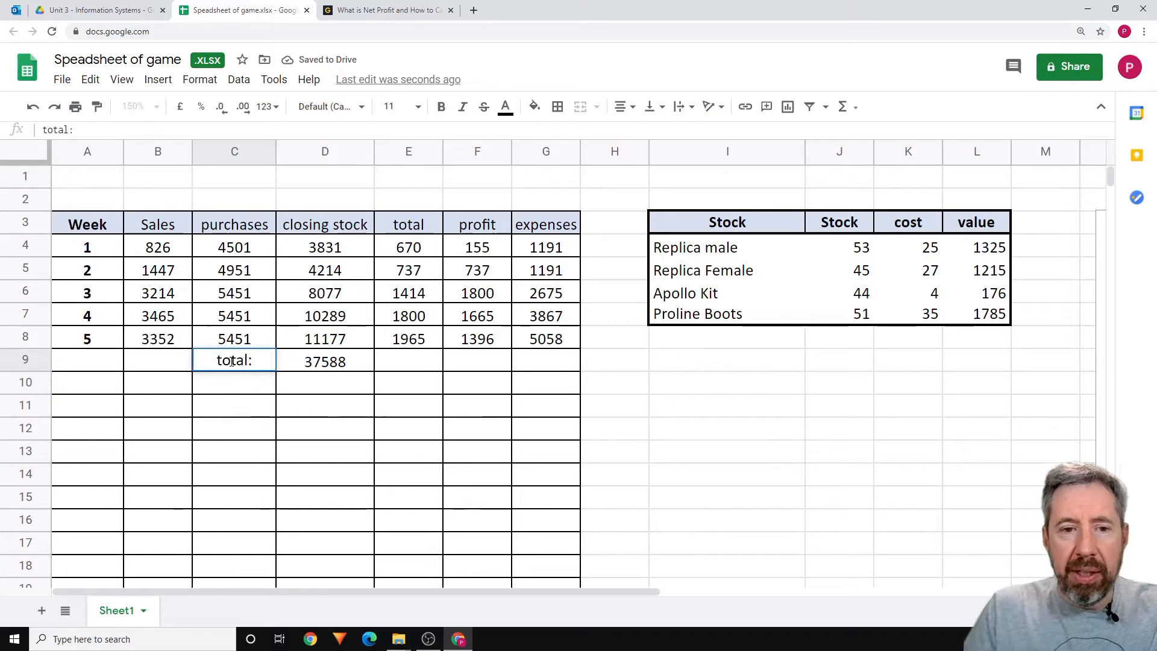
pyautogui.click(296, 369)
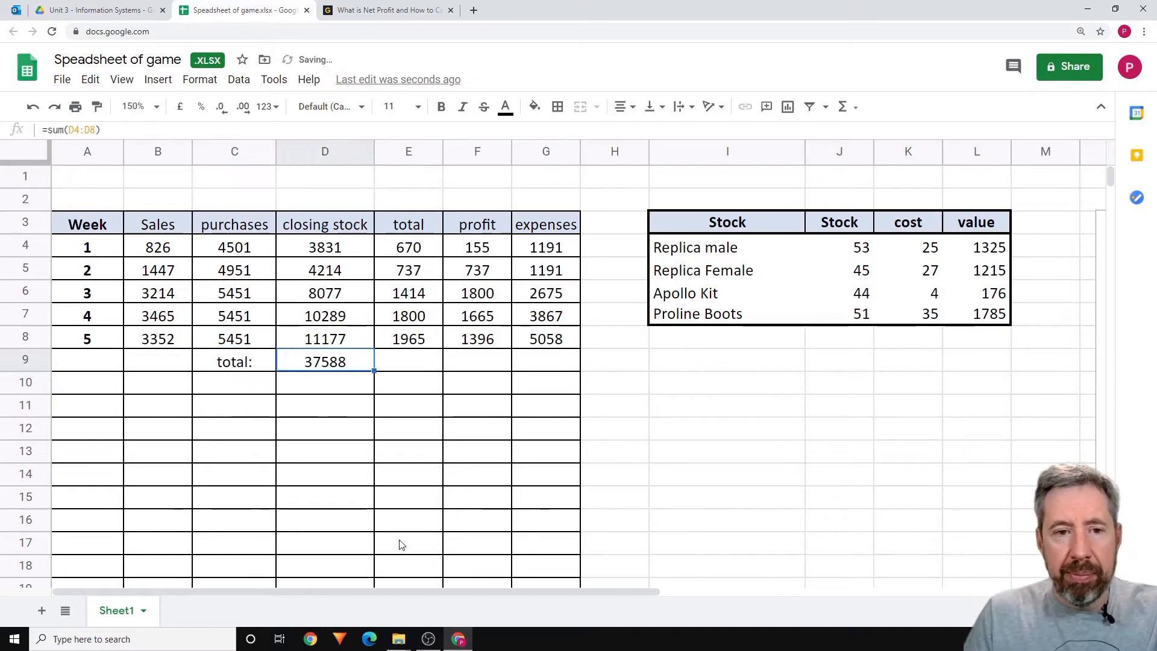
# Step: Clear the total label and the sum formula from C9:D9
pyautogui.click(241, 370)
pyautogui.moveTo(241, 370); pyautogui.dragTo(353, 360)
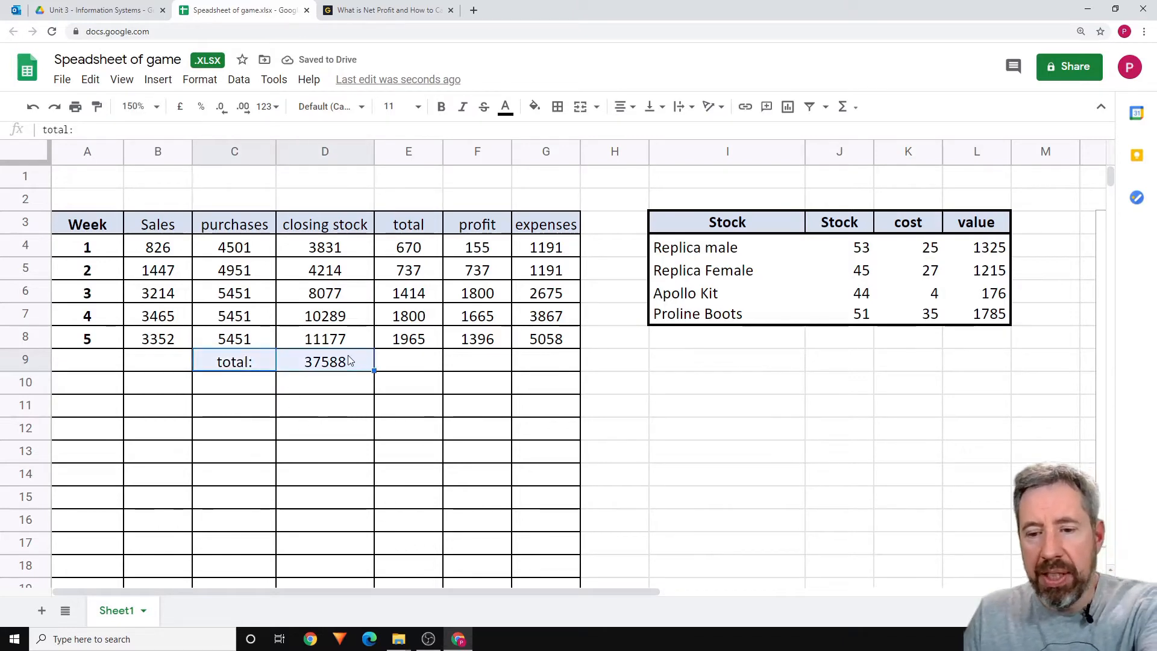
pyautogui.press('Delete')
pyautogui.click(345, 387)
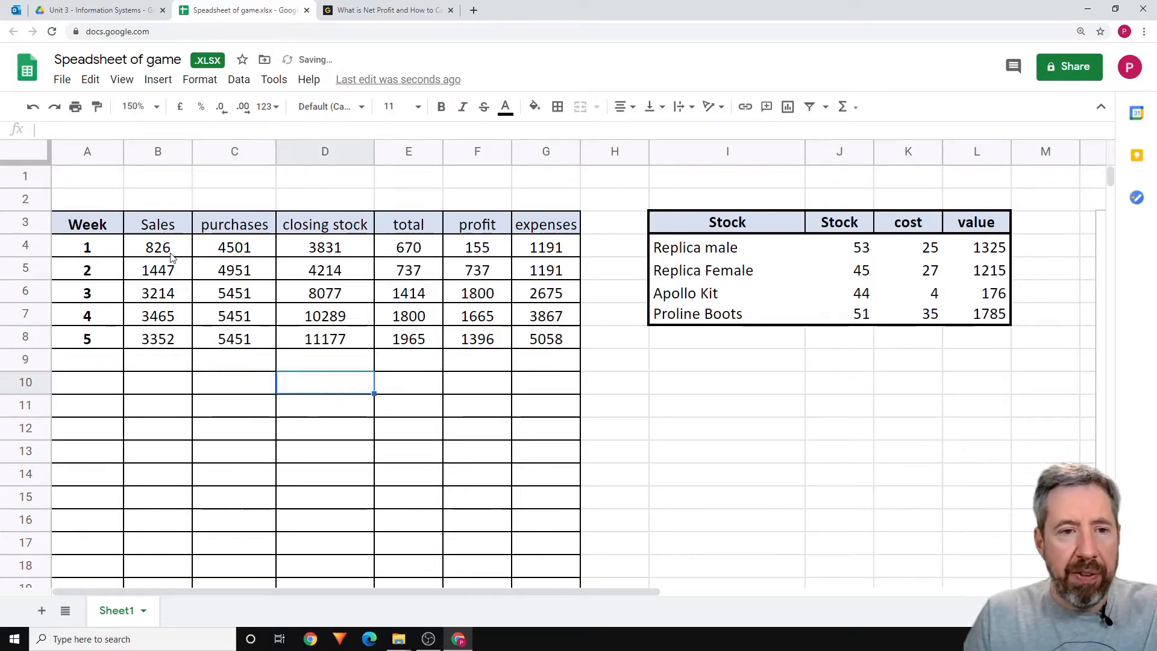
# Step: Enter the row label average: in cell A9 beneath the week numbers
pyautogui.click(111, 367)
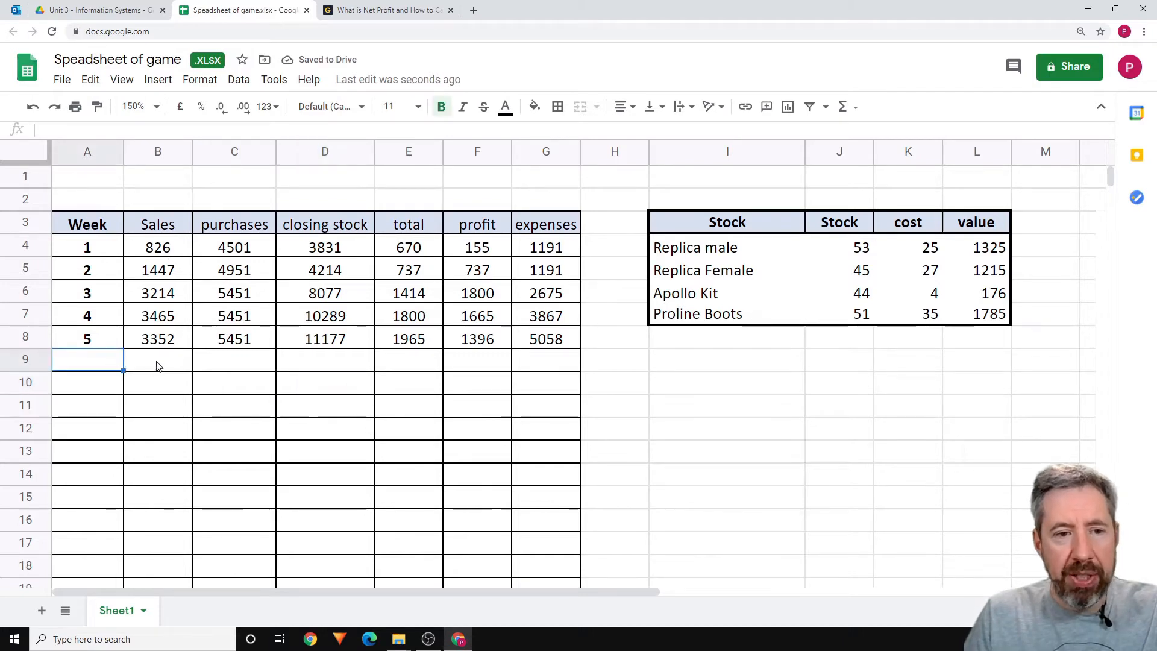
pyautogui.write('average')
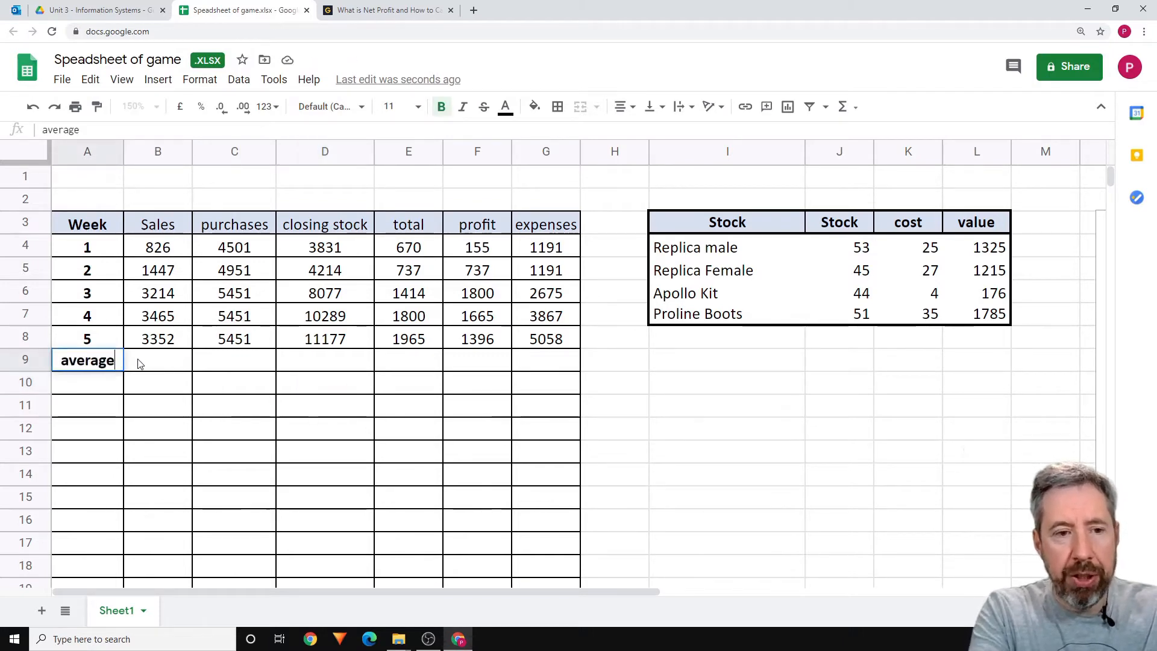
pyautogui.write(':')
pyautogui.click(177, 365)
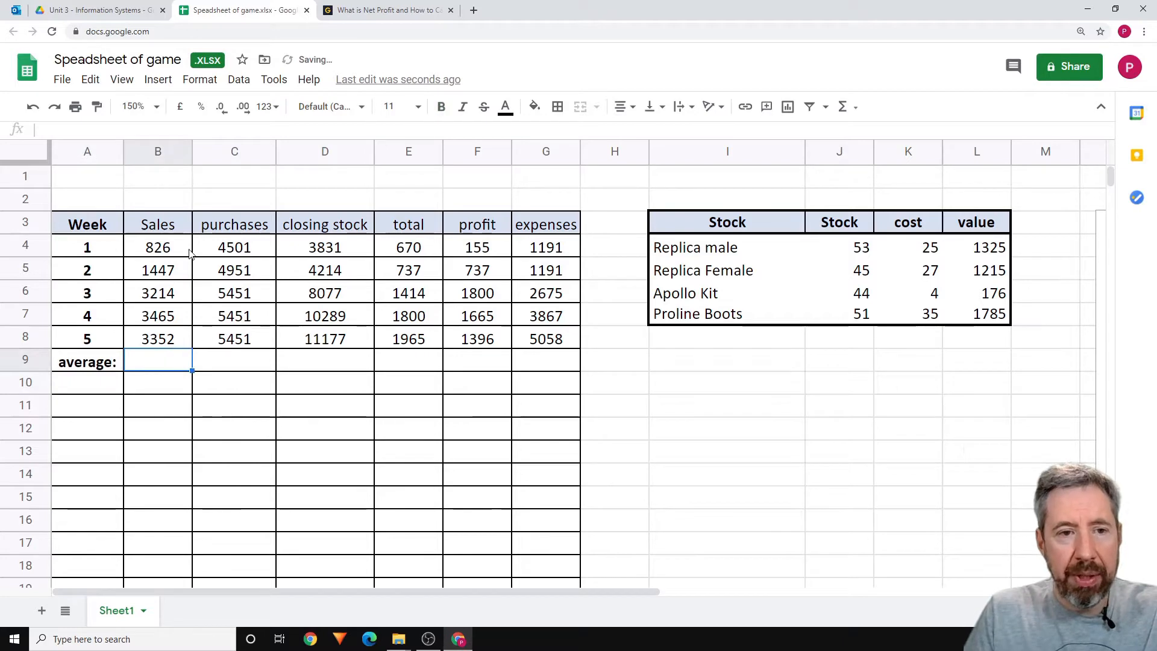
# Step: Calculate the average of the sales column in B9 with =average(B4:B8)
pyautogui.write('=')
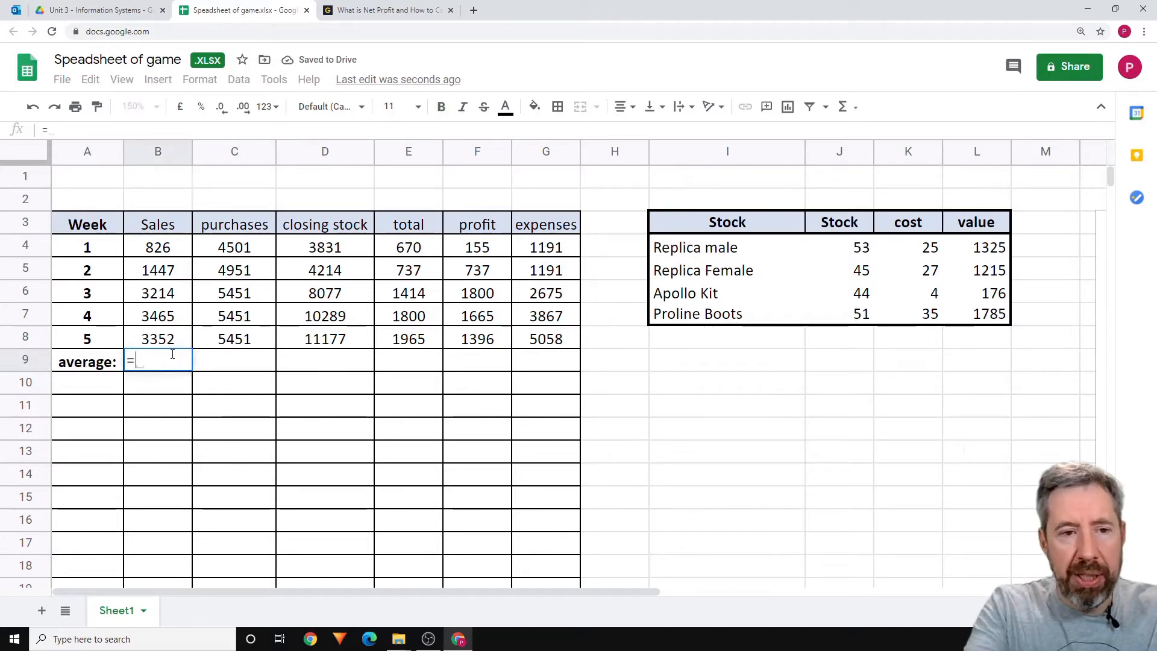
pyautogui.write('av')
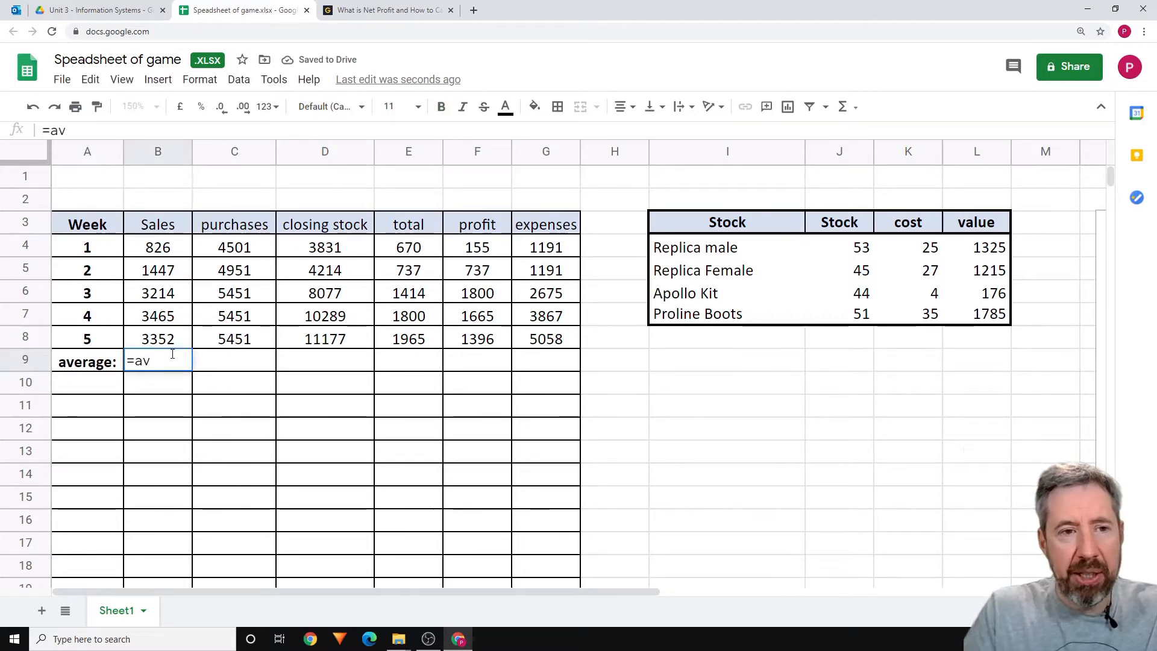
pyautogui.write('e')
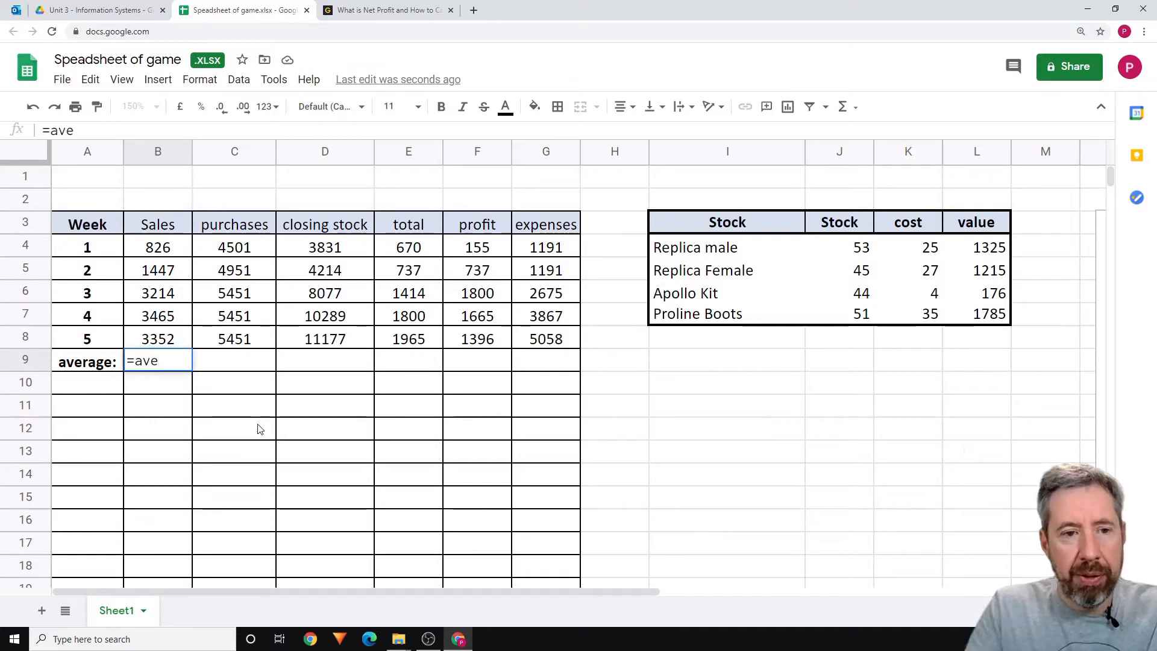
pyautogui.press('BackSpace')
pyautogui.press('BackSpace')
pyautogui.press('BackSpace')
pyautogui.write('=av')
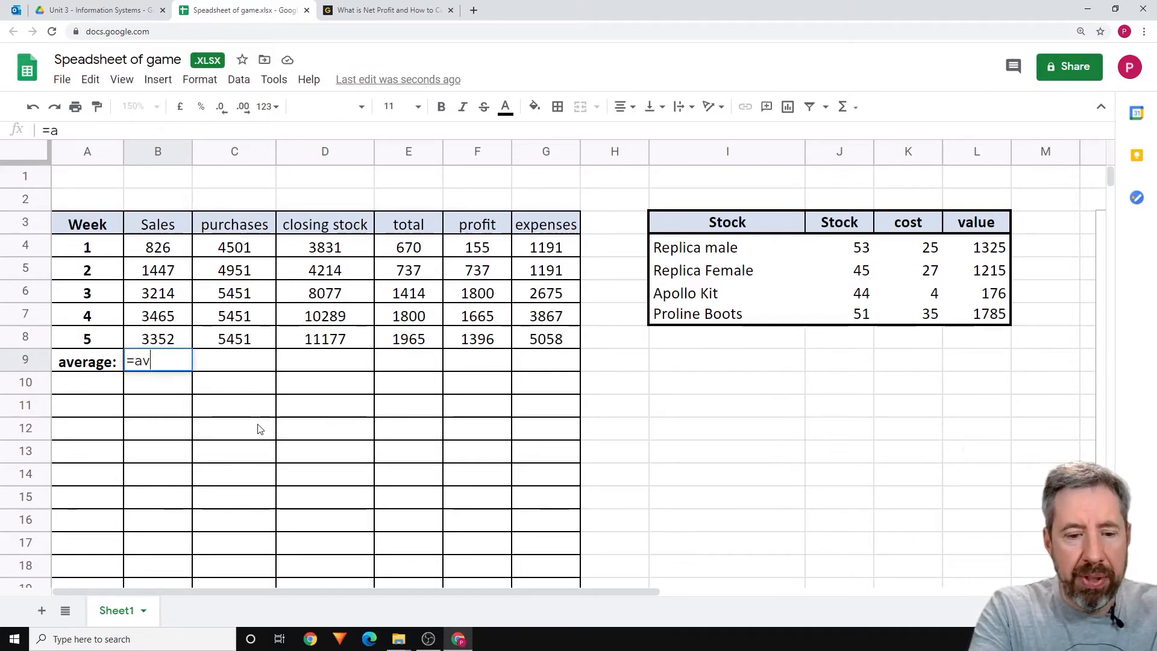
pyautogui.write('erage')
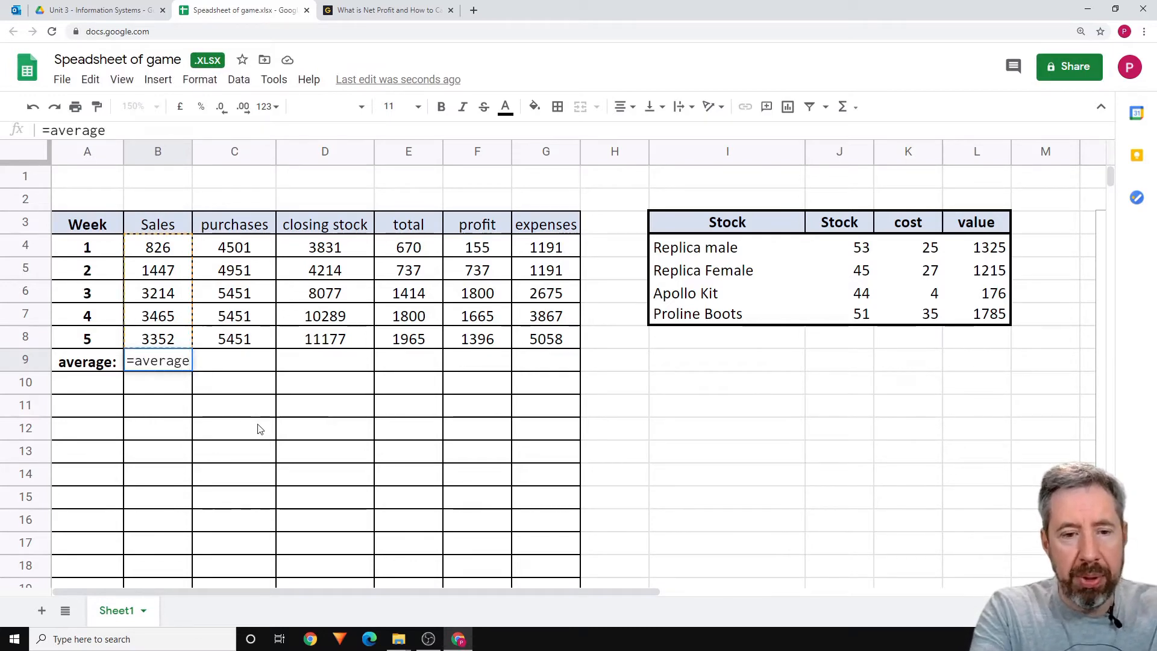
pyautogui.write('(')
pyautogui.moveTo(158, 253); pyautogui.dragTo(157, 340)
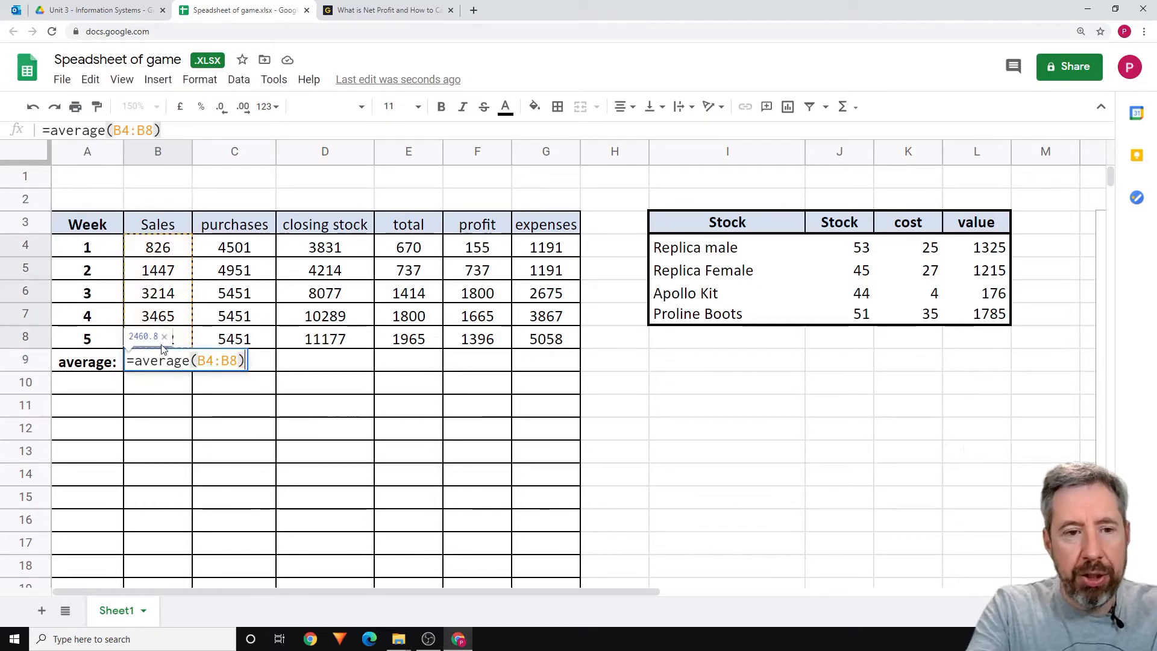
pyautogui.press('Return')
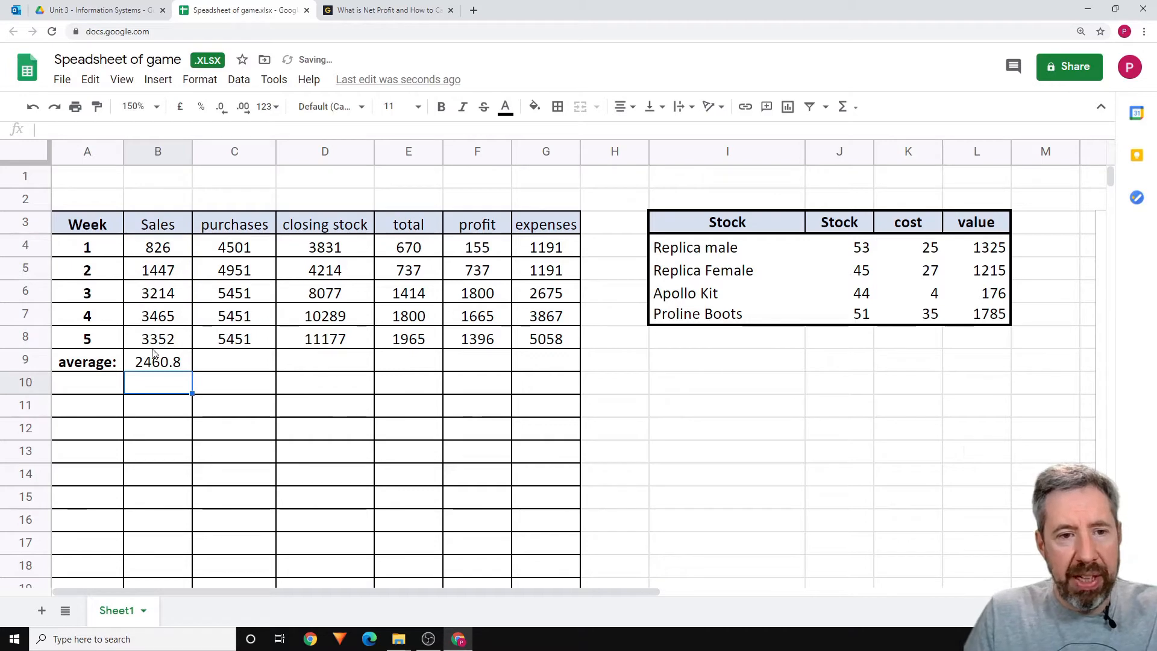
pyautogui.click(161, 364)
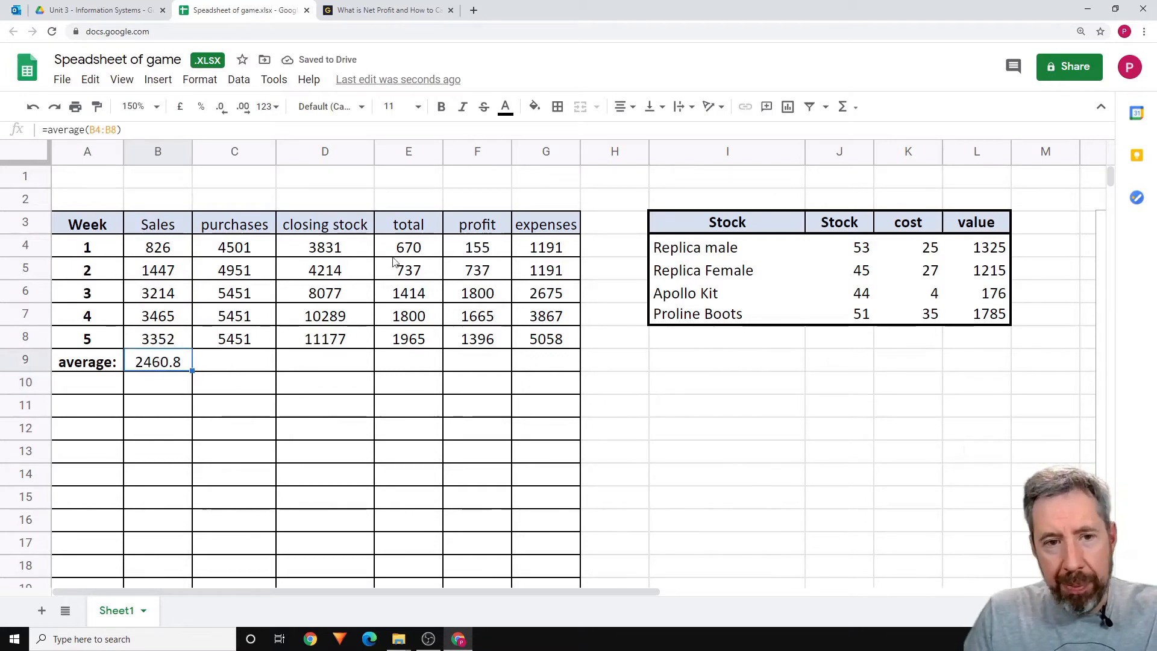
# Step: Check the quick summary statistics for the closing stock values D4:D8 and select the values in the total column
pyautogui.moveTo(335, 254); pyautogui.dragTo(360, 344)
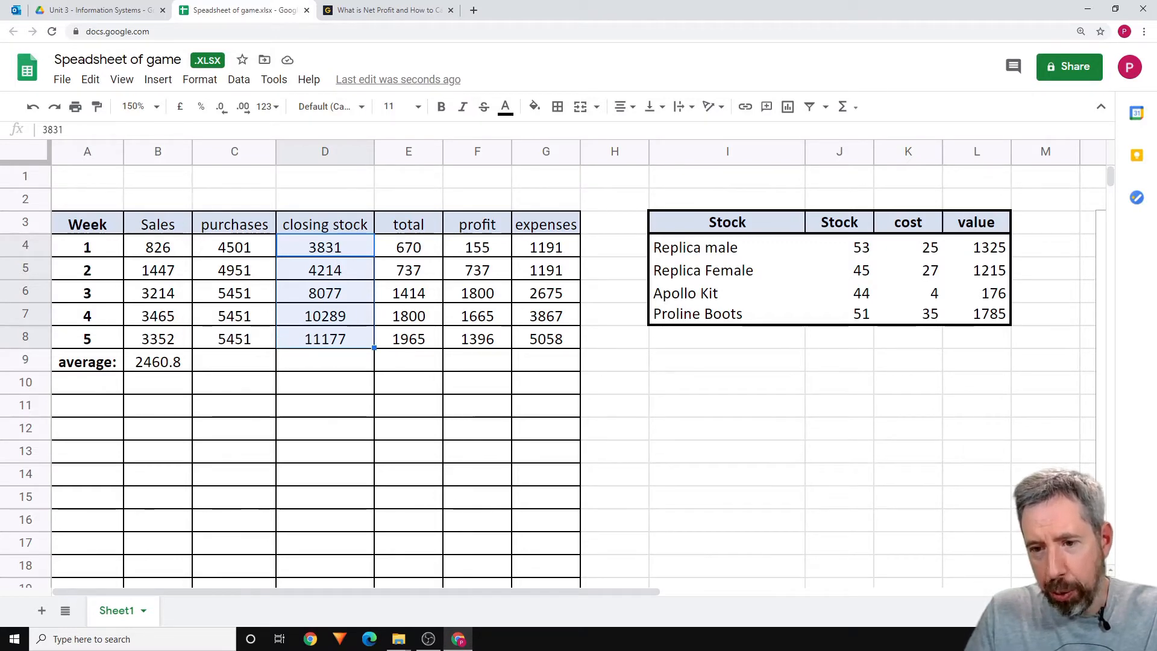
pyautogui.click(1038, 611)
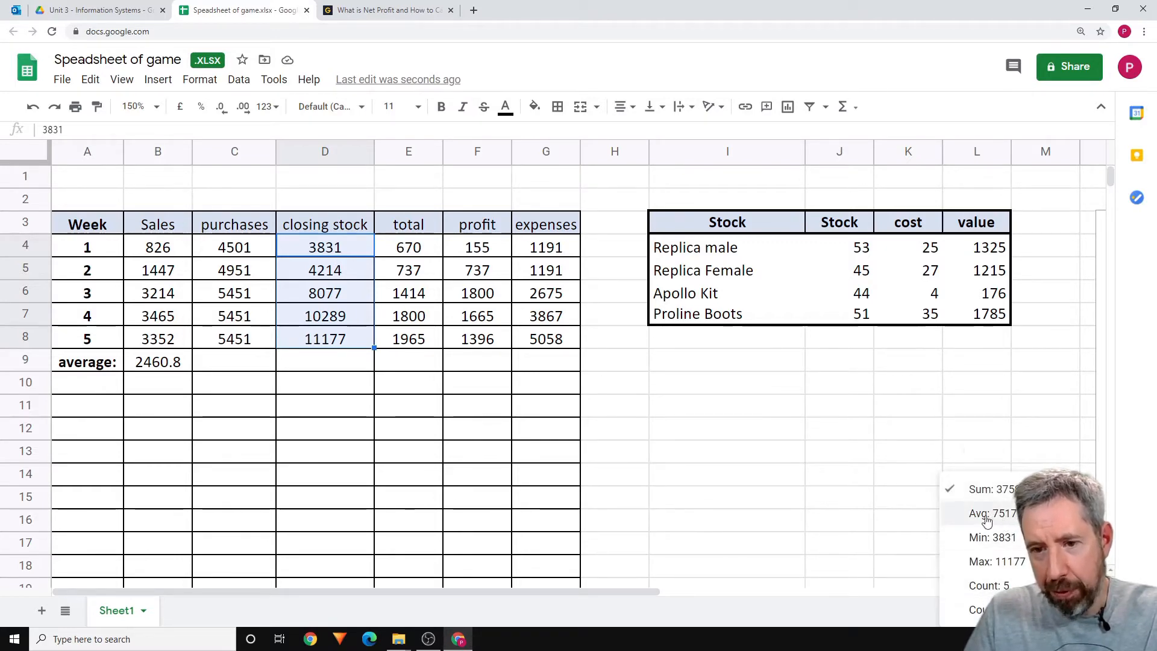
pyautogui.click(879, 598)
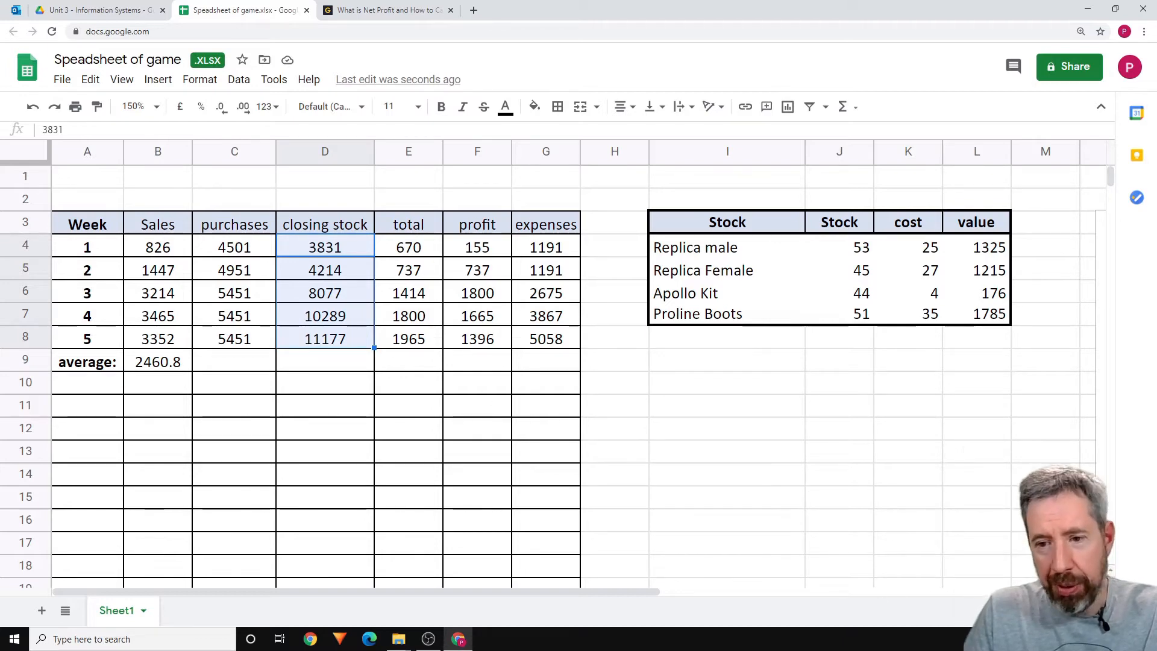
pyautogui.moveTo(424, 256); pyautogui.dragTo(425, 321)
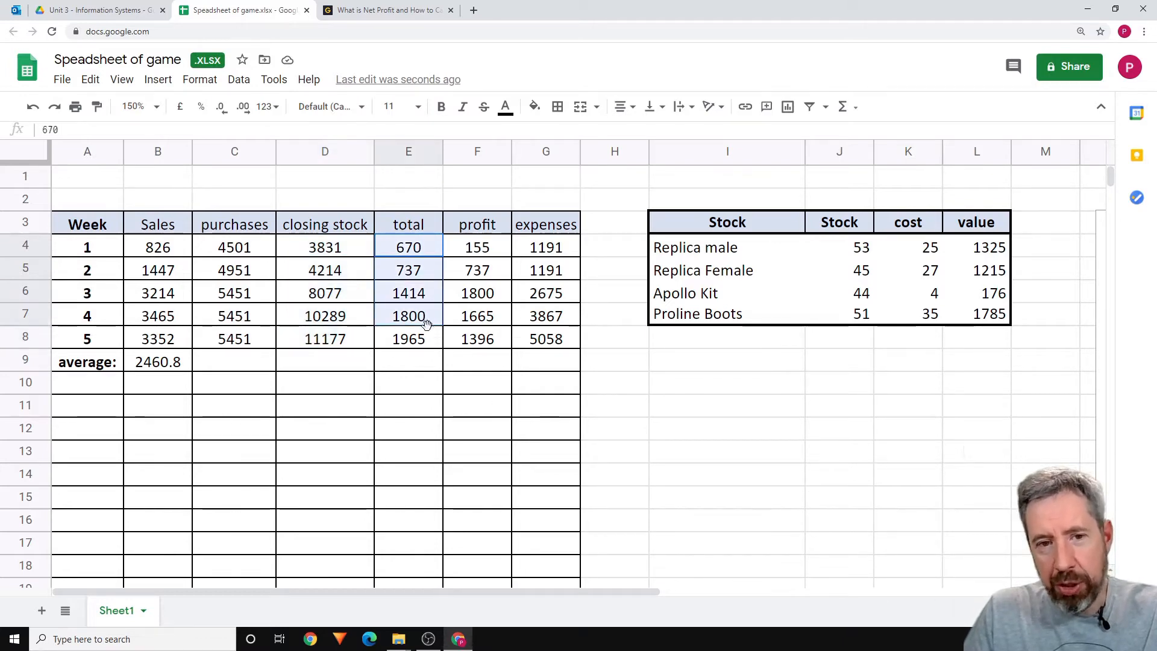
# Step: Clear the average formula from B9 and the average: label from A9
pyautogui.click(155, 366)
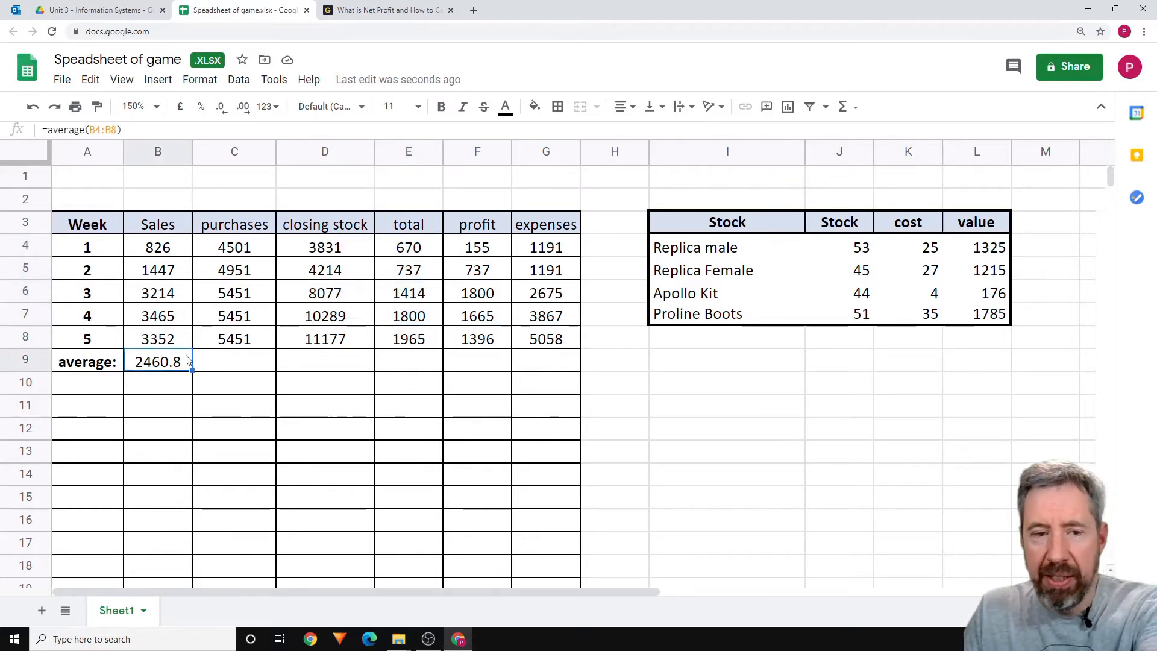
pyautogui.press('Delete')
pyautogui.click(100, 368)
pyautogui.press('Delete')
pyautogui.click(227, 405)
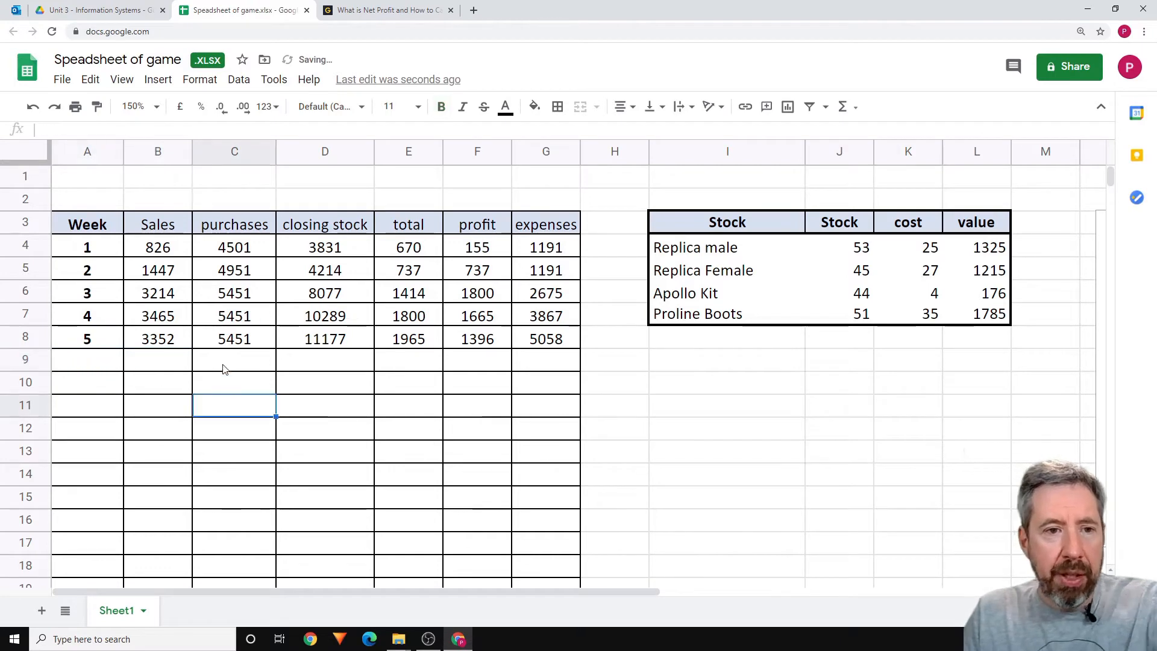
# Step: Insert a chart from the week and sales data in A3:B8, keeping the suggested column chart type
pyautogui.moveTo(83, 222); pyautogui.dragTo(179, 350)
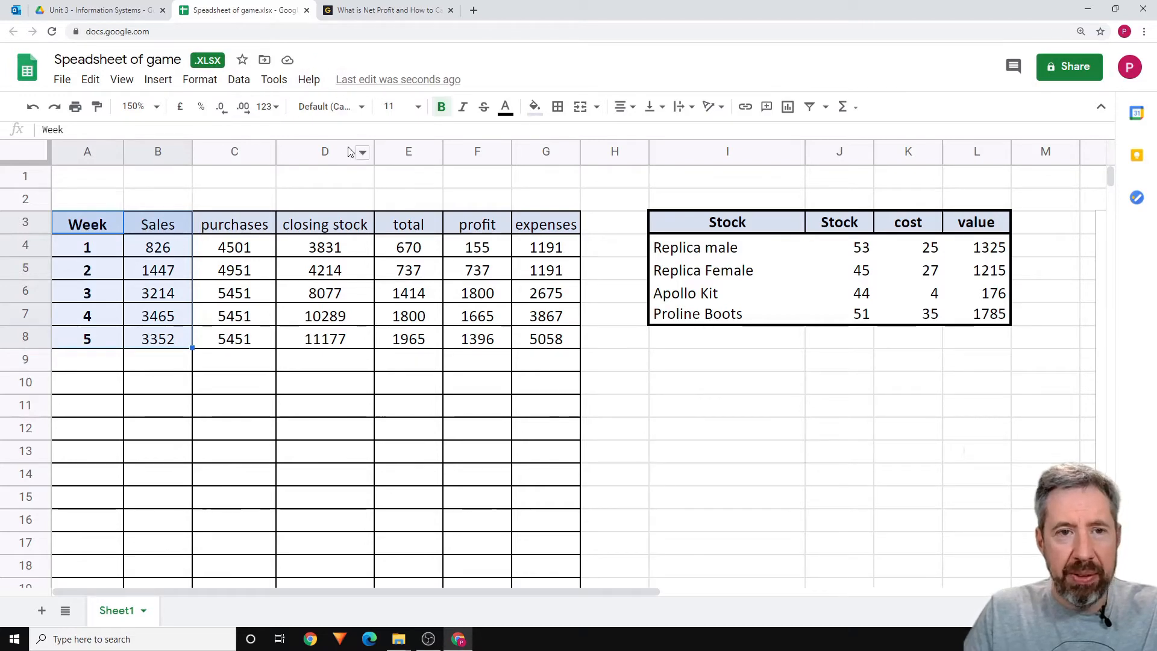
pyautogui.click(158, 79)
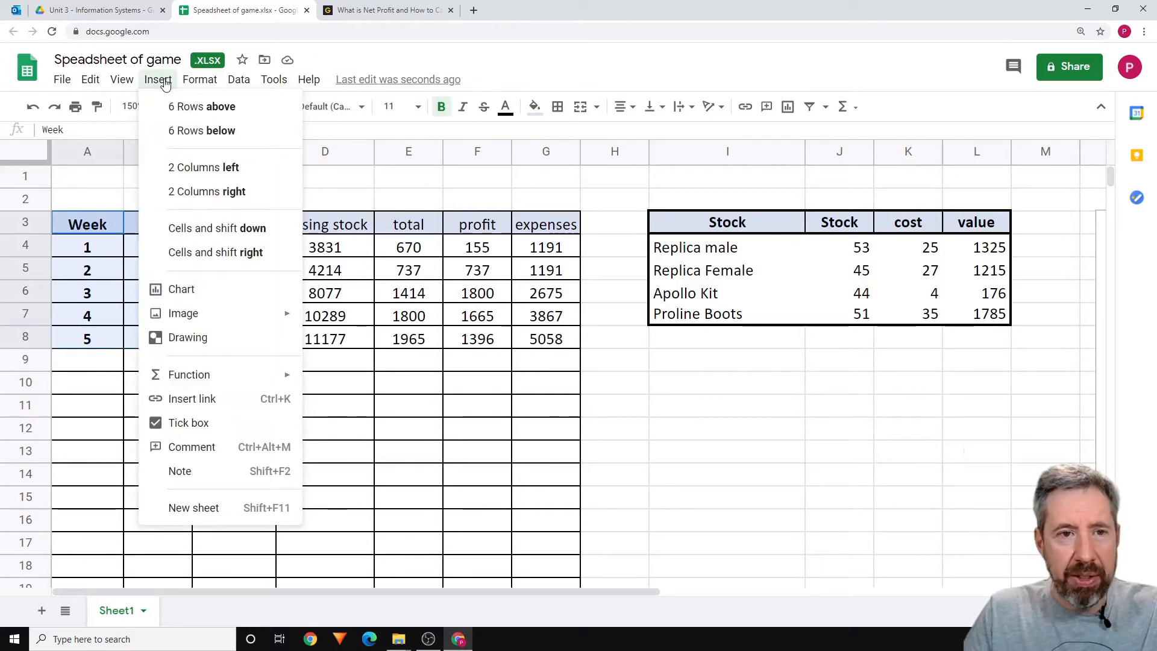
pyautogui.click(181, 289)
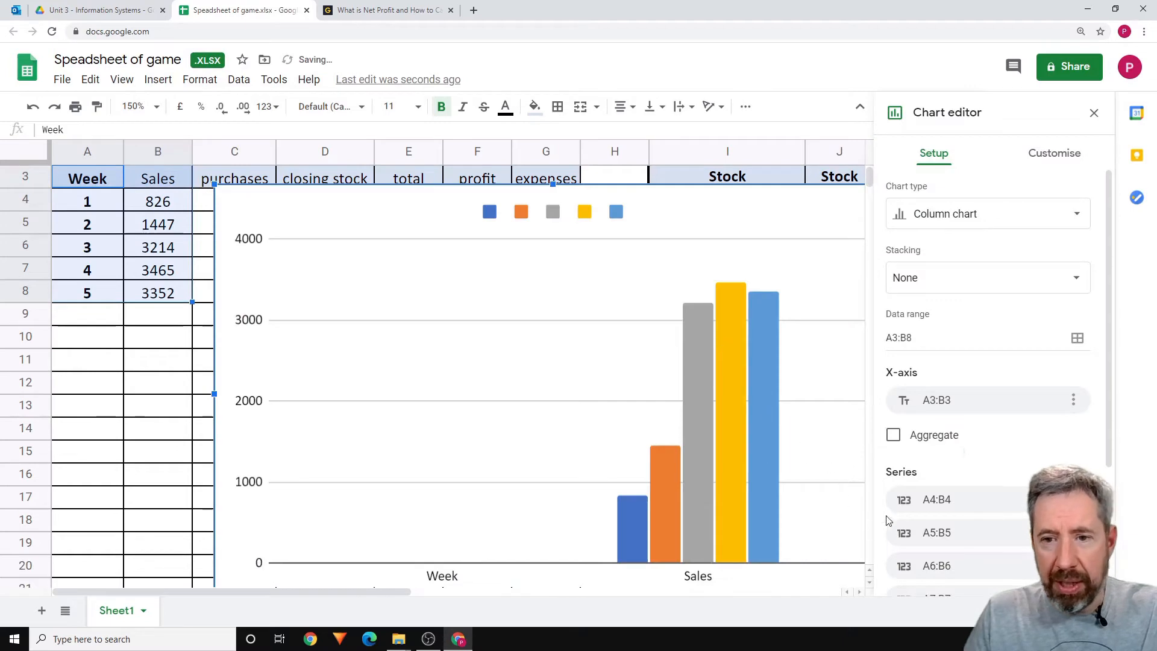
pyautogui.scroll(-1, 931, 475)
pyautogui.scroll(1, 894, 487)
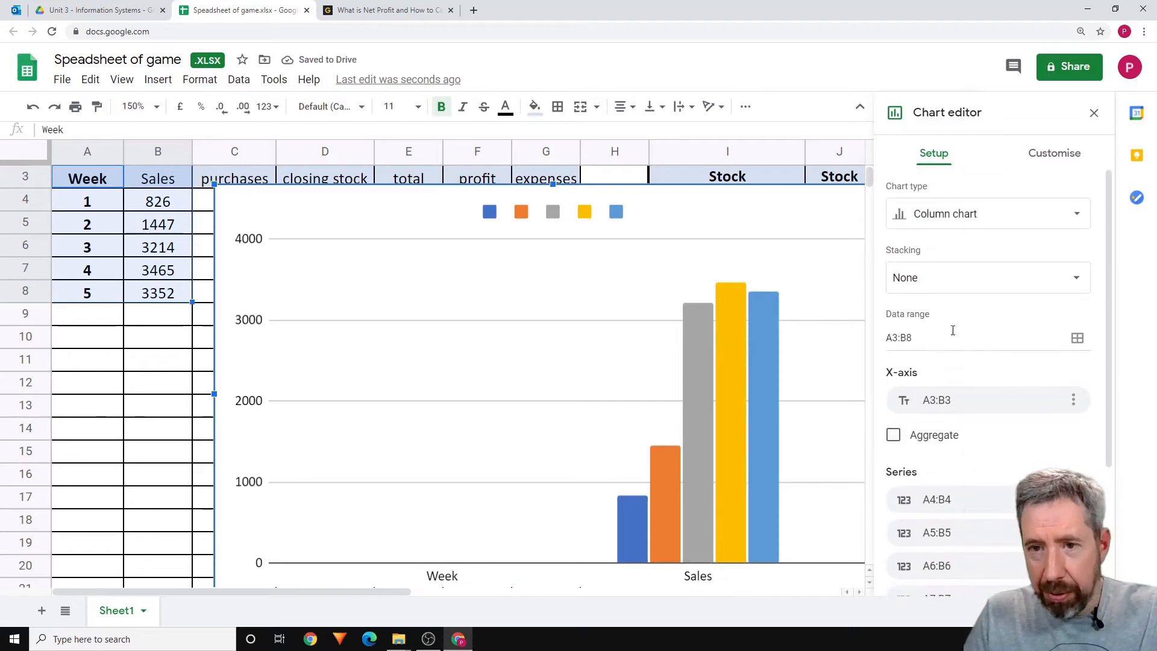
pyautogui.click(1031, 214)
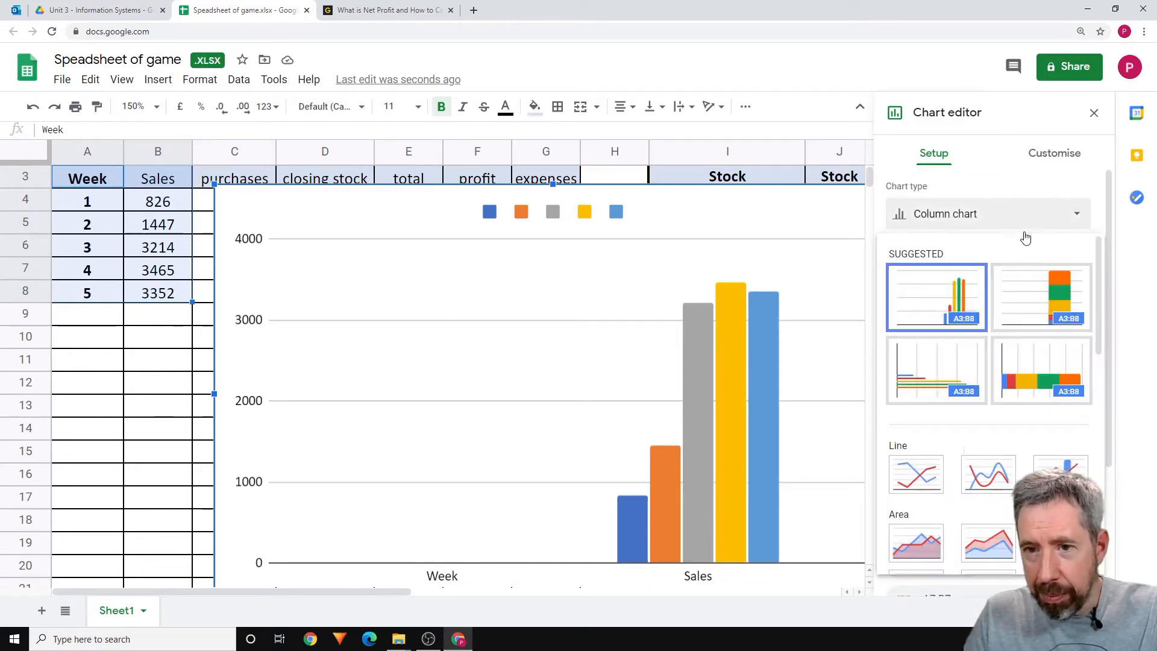
pyautogui.click(971, 299)
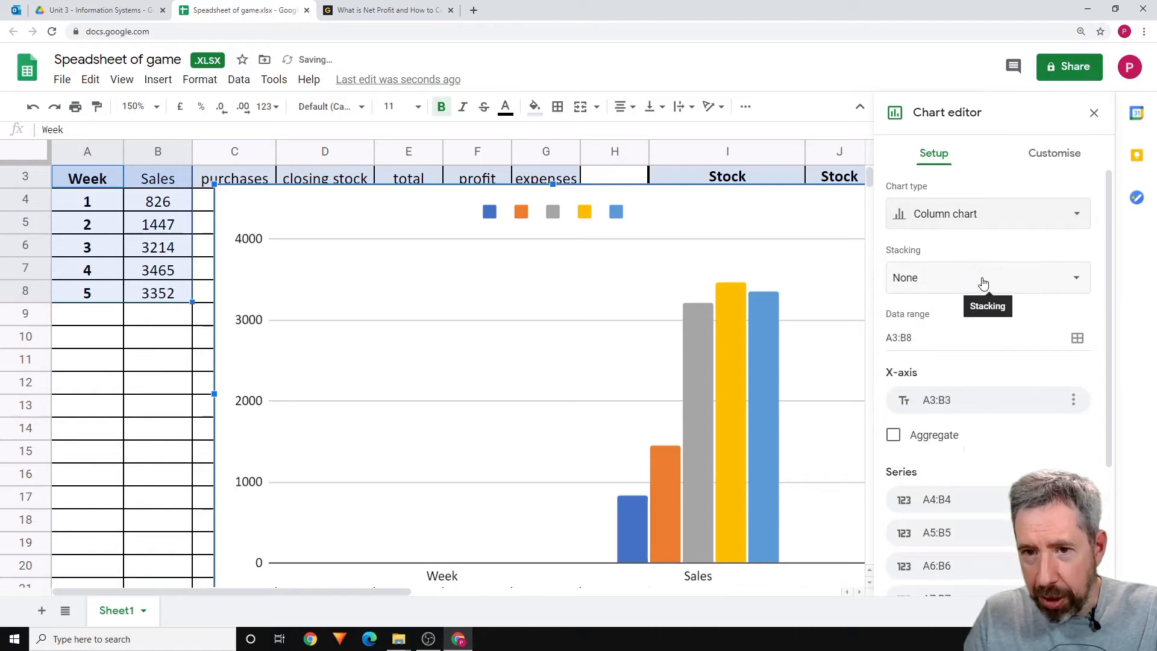
# Step: Turn off Switch rows/columns for the chart to plot sales per week, and move the chart over the sales table
pyautogui.scroll(-3, 962, 382)
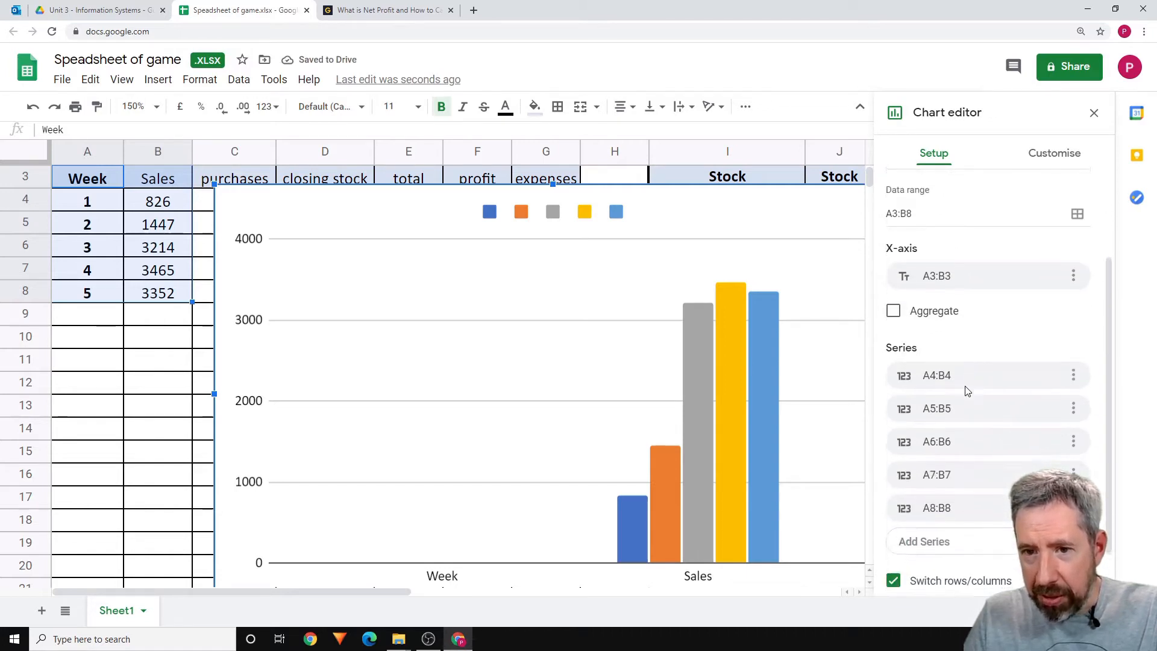
pyautogui.click(894, 528)
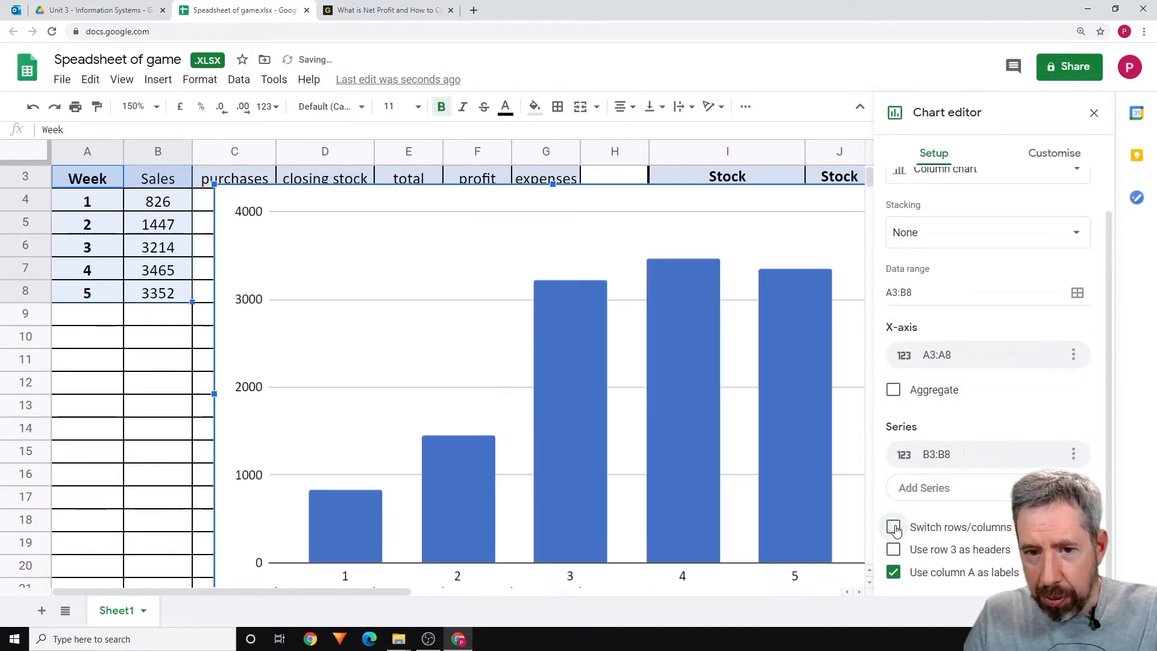
pyautogui.scroll(-2, 740, 300)
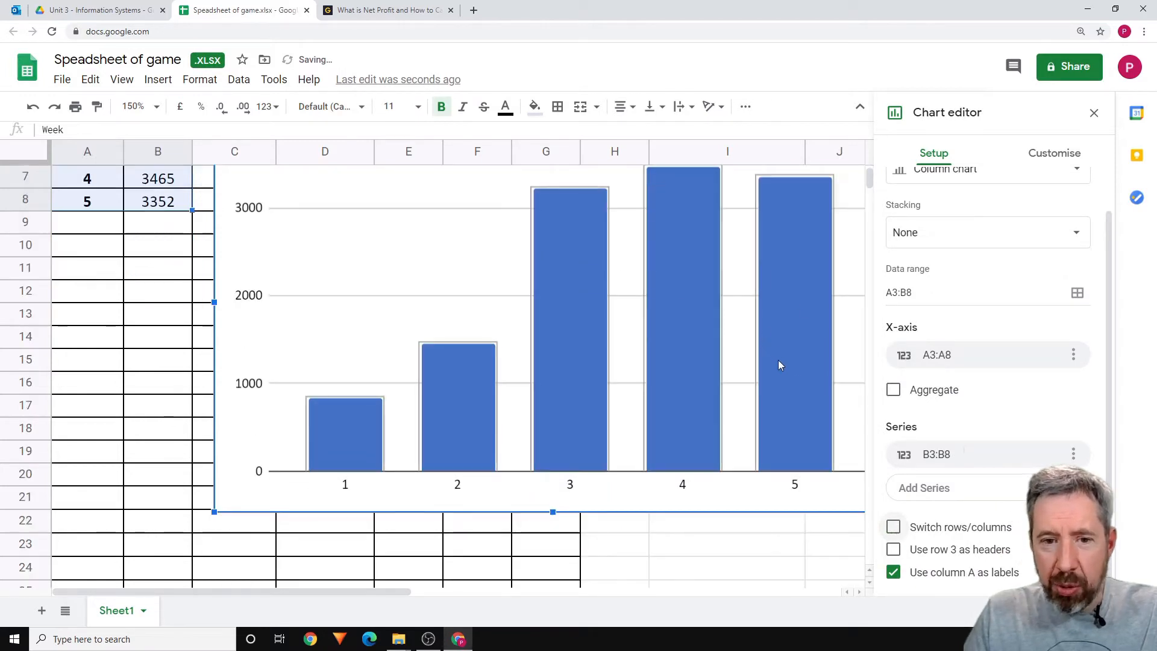
pyautogui.click(893, 527)
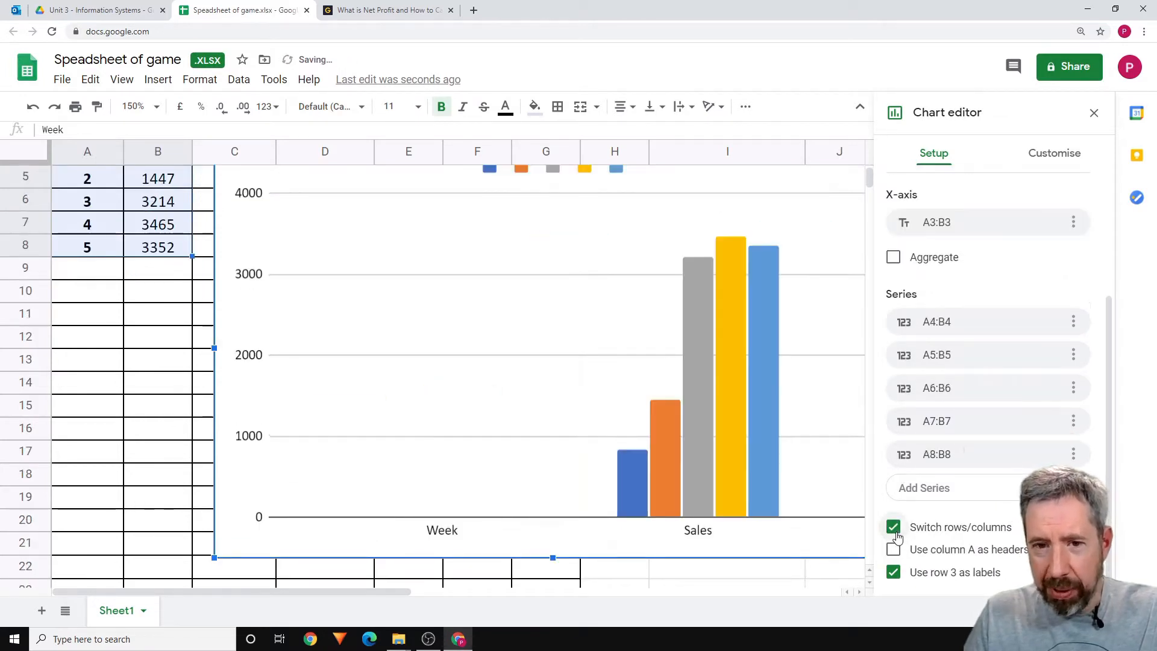
pyautogui.click(894, 528)
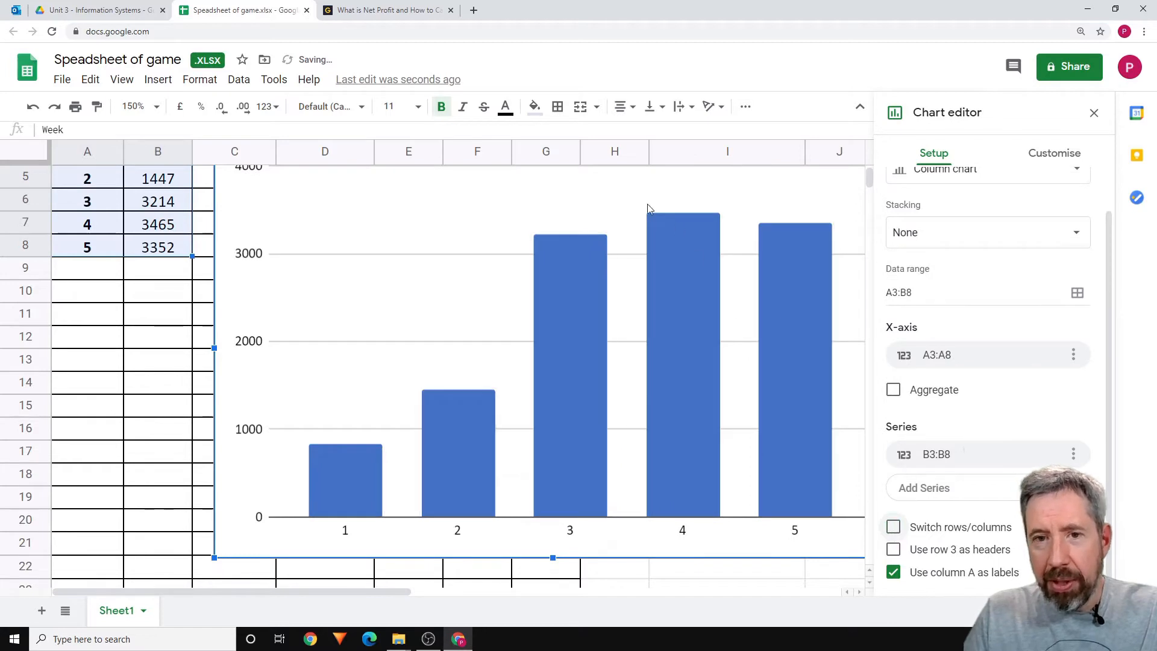
pyautogui.moveTo(627, 180); pyautogui.dragTo(531, 234)
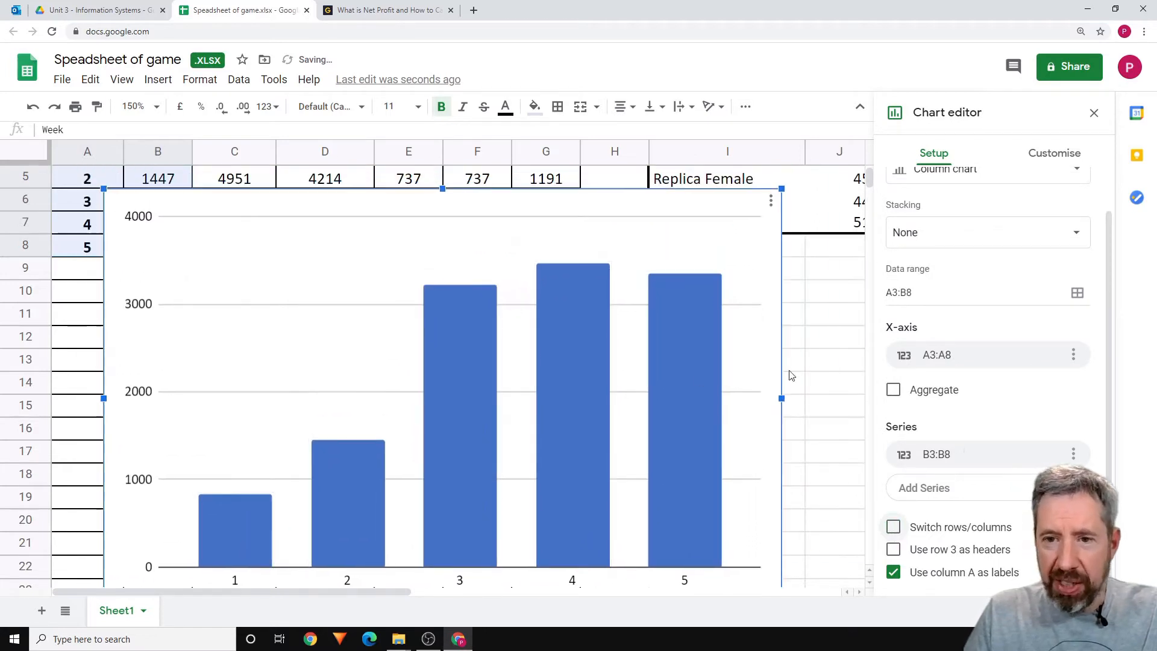
pyautogui.scroll(-1, 723, 429)
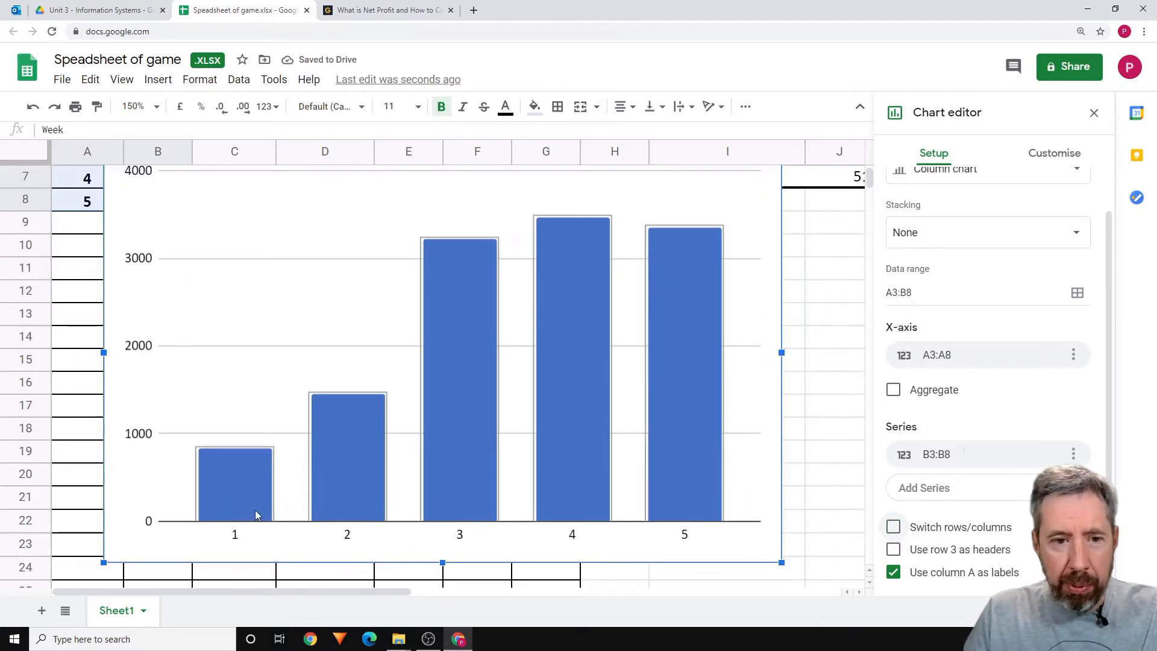
# Step: Open the new sales chart's chart and axis titles settings, and delete the chart from the sheet
pyautogui.click(753, 306)
pyautogui.press('Delete')
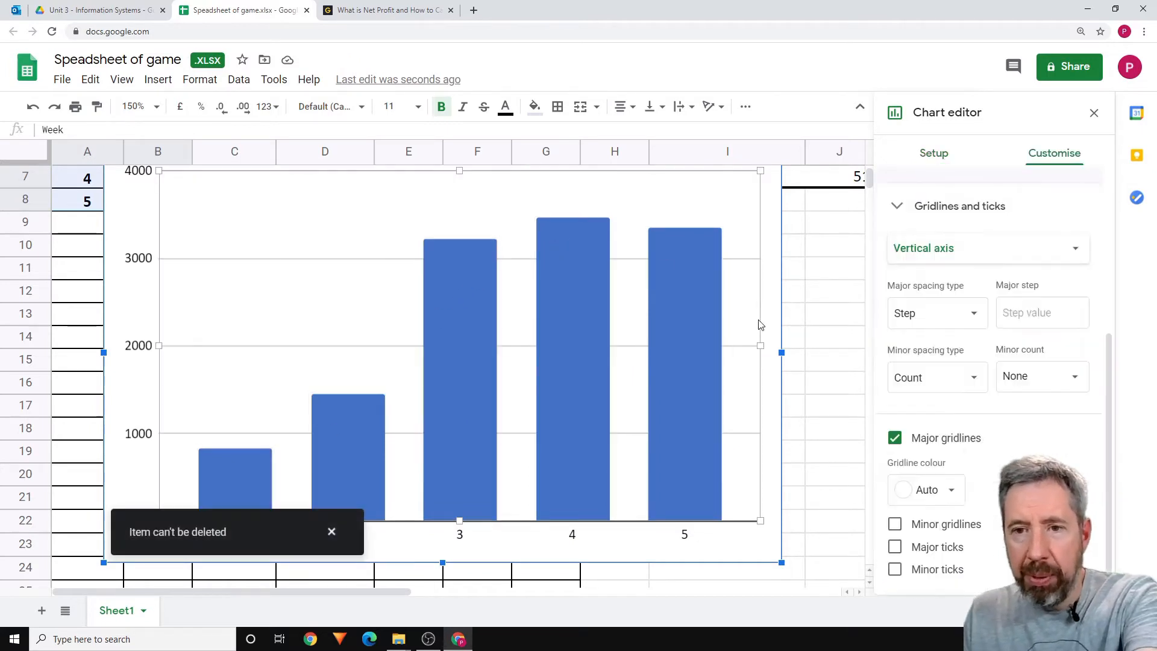
pyautogui.scroll(-1, 807, 318)
pyautogui.scroll(3, 991, 194)
pyautogui.scroll(1, 850, 289)
pyautogui.scroll(1, 850, 289)
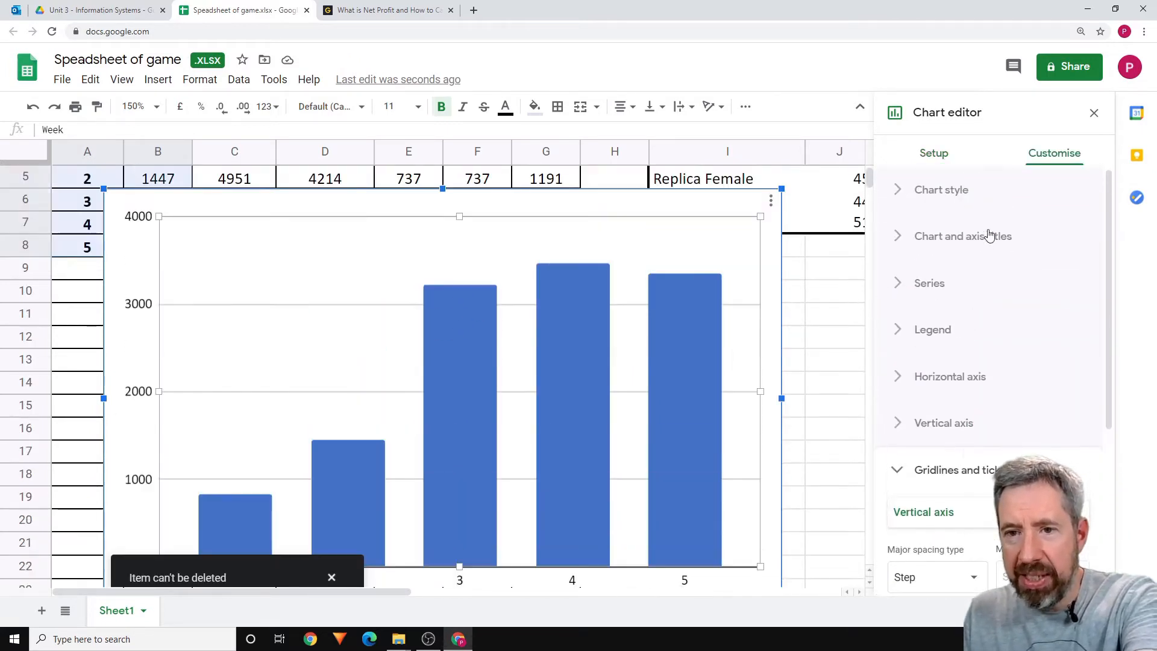
pyautogui.click(953, 238)
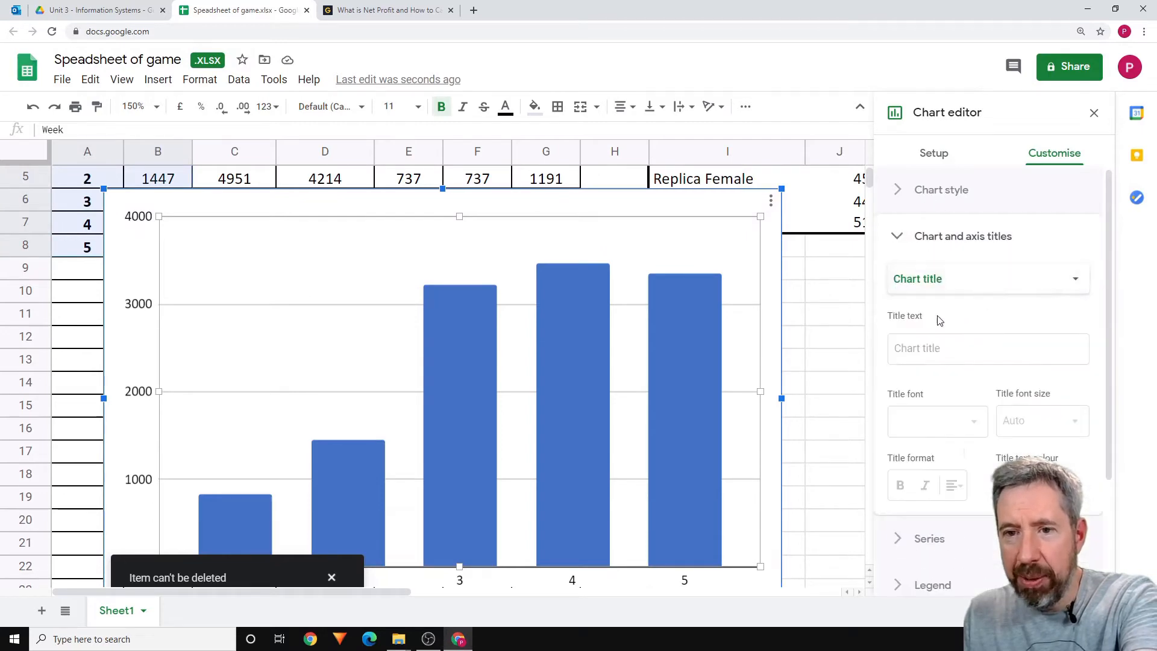
pyautogui.press('Delete')
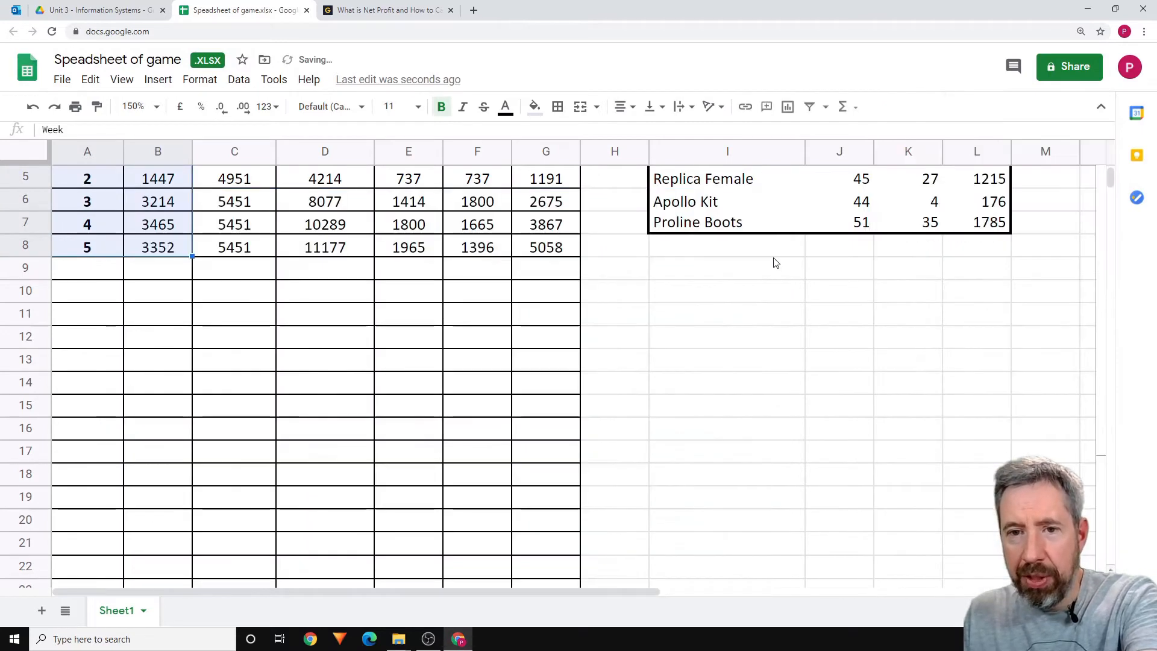
# Step: Find the existing Sales (week on Week) chart beside the stock table and open its customisation options
pyautogui.scroll(2, 790, 395)
pyautogui.moveTo(467, 594); pyautogui.dragTo(844, 616)
pyautogui.scroll(-1, 808, 365)
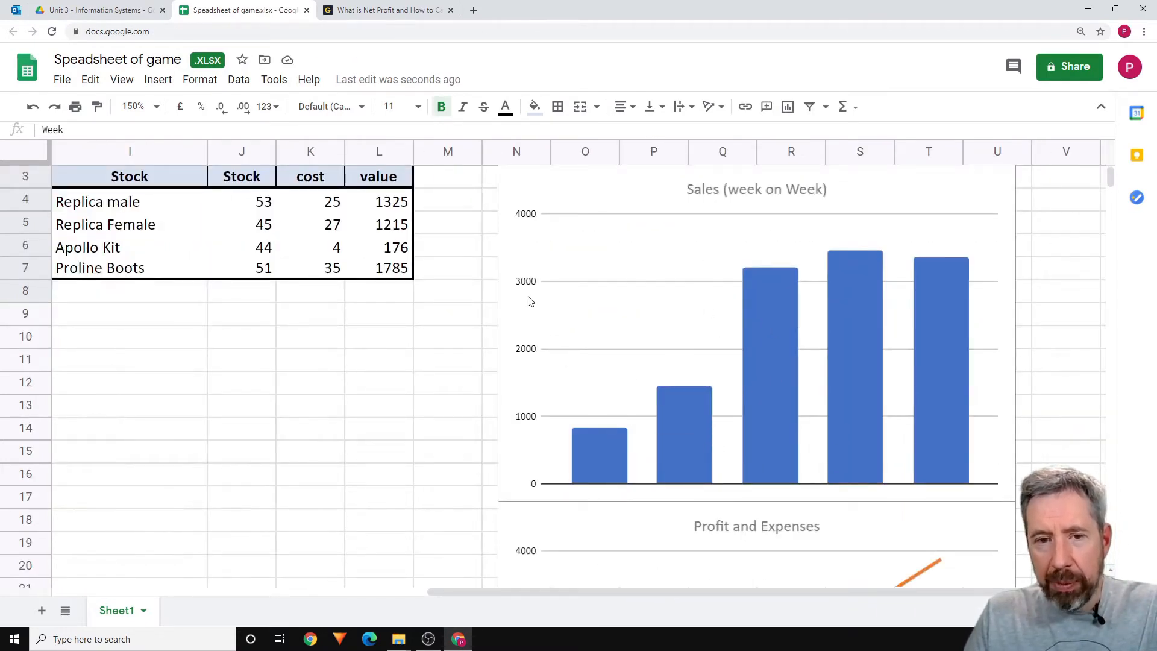
pyautogui.scroll(1, 788, 320)
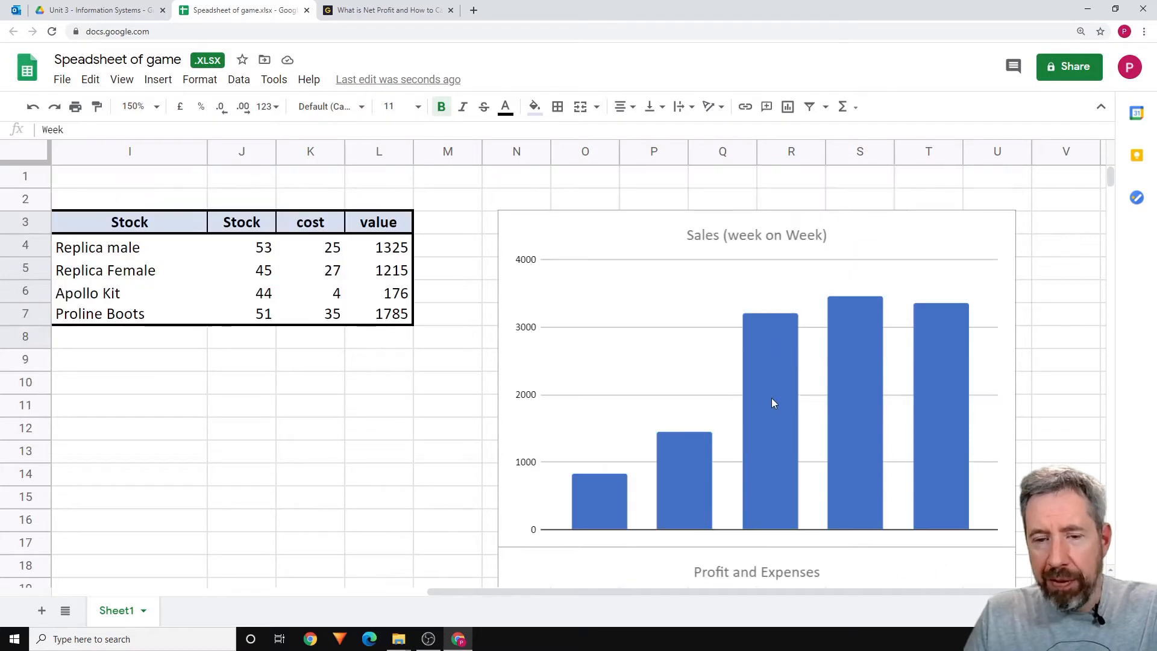
pyautogui.click(529, 330)
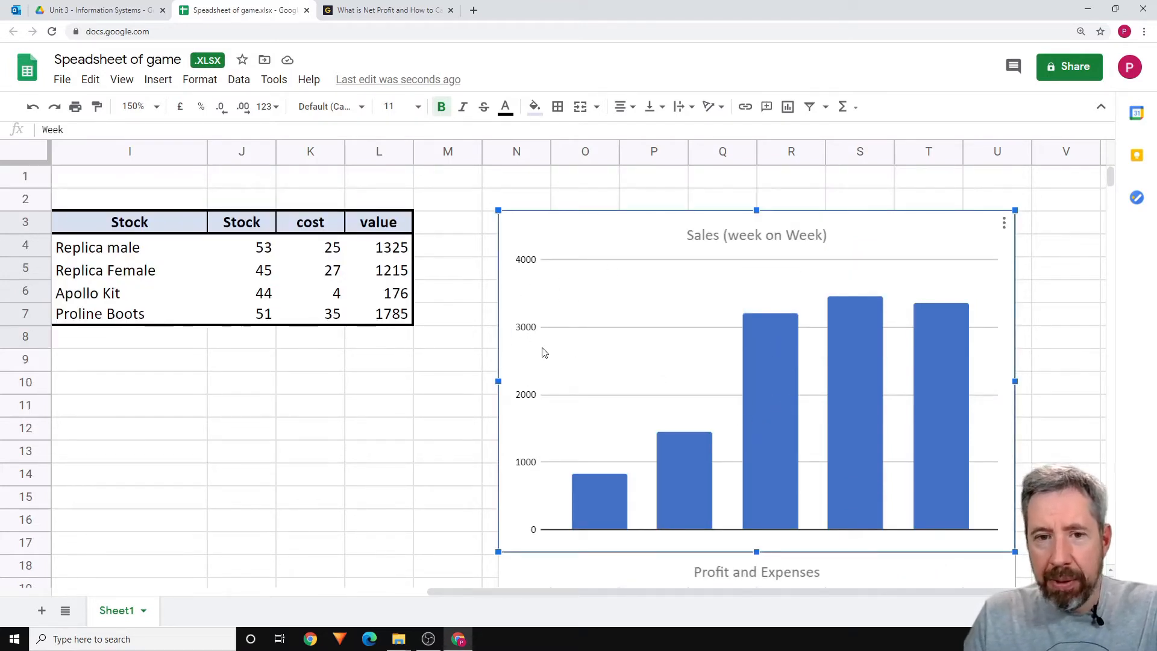
pyautogui.doubleClick(544, 352)
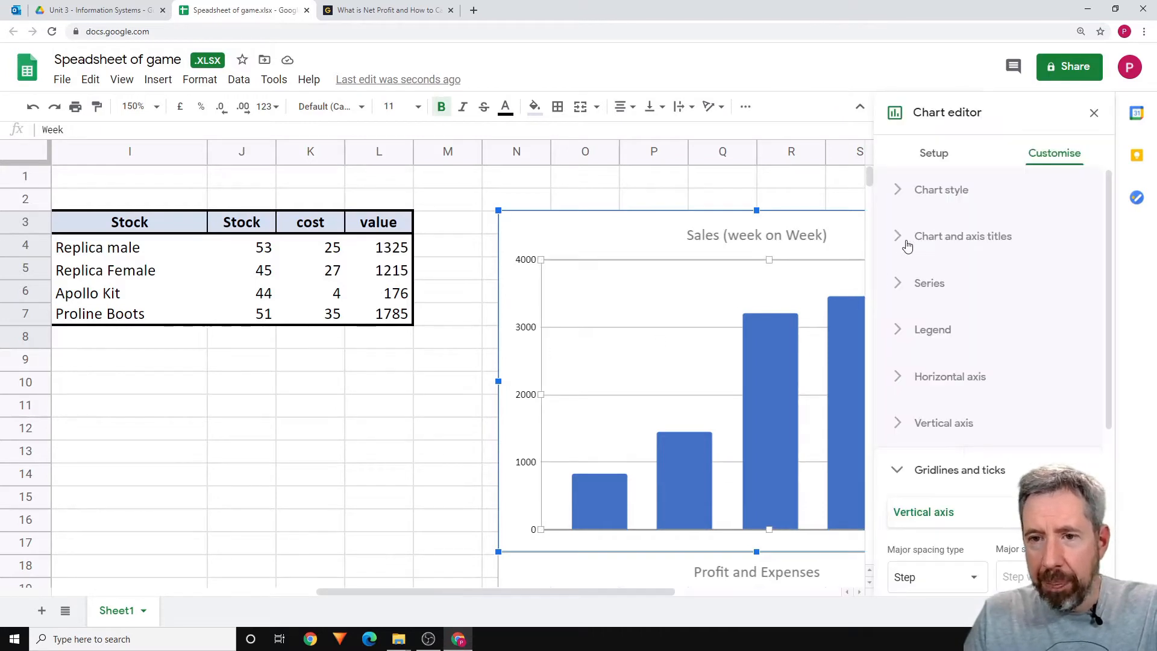
# Step: Set the label font of the Sales (week on Week) chart's vertical axis to Arial
pyautogui.click(977, 241)
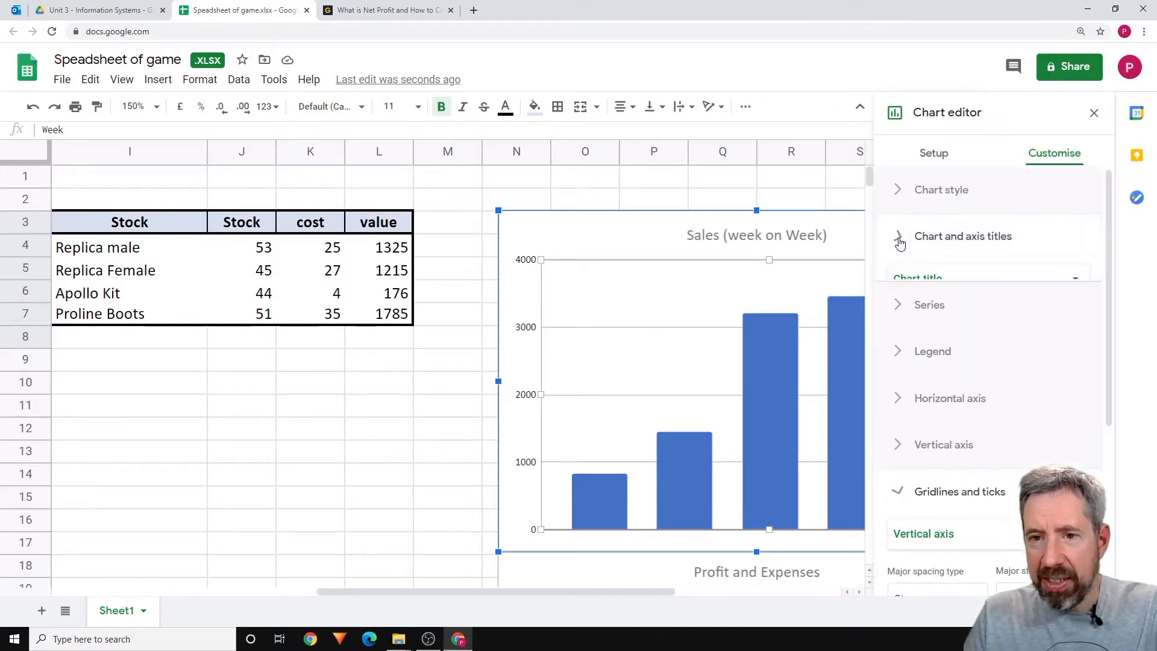
pyautogui.scroll(-2, 952, 337)
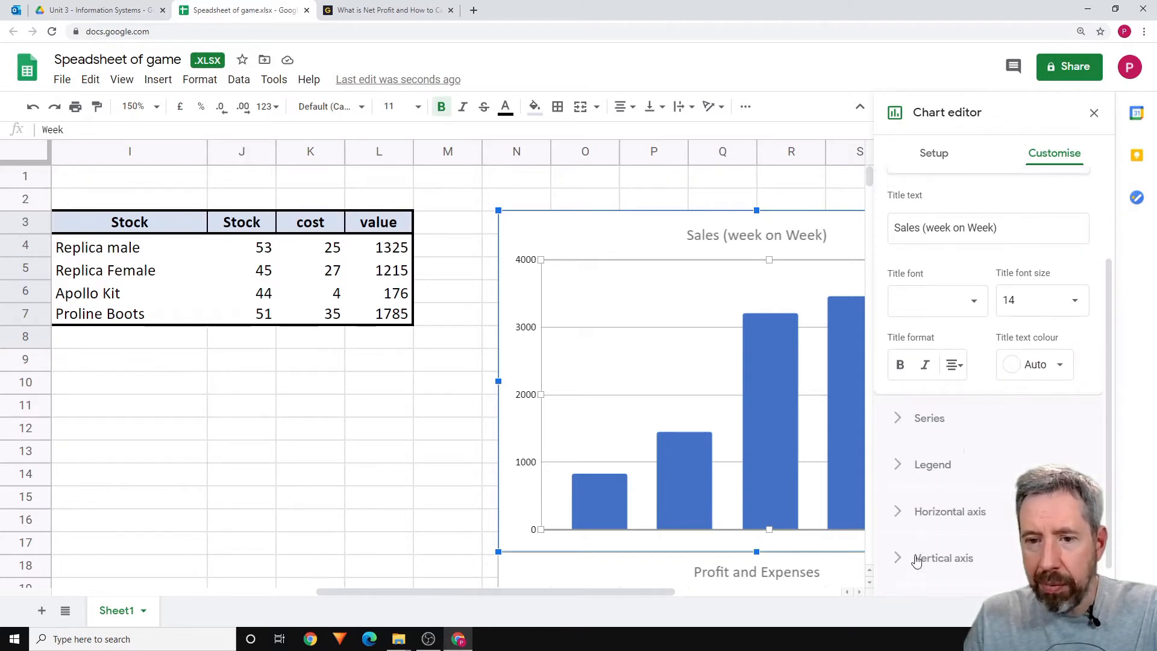
pyautogui.click(897, 563)
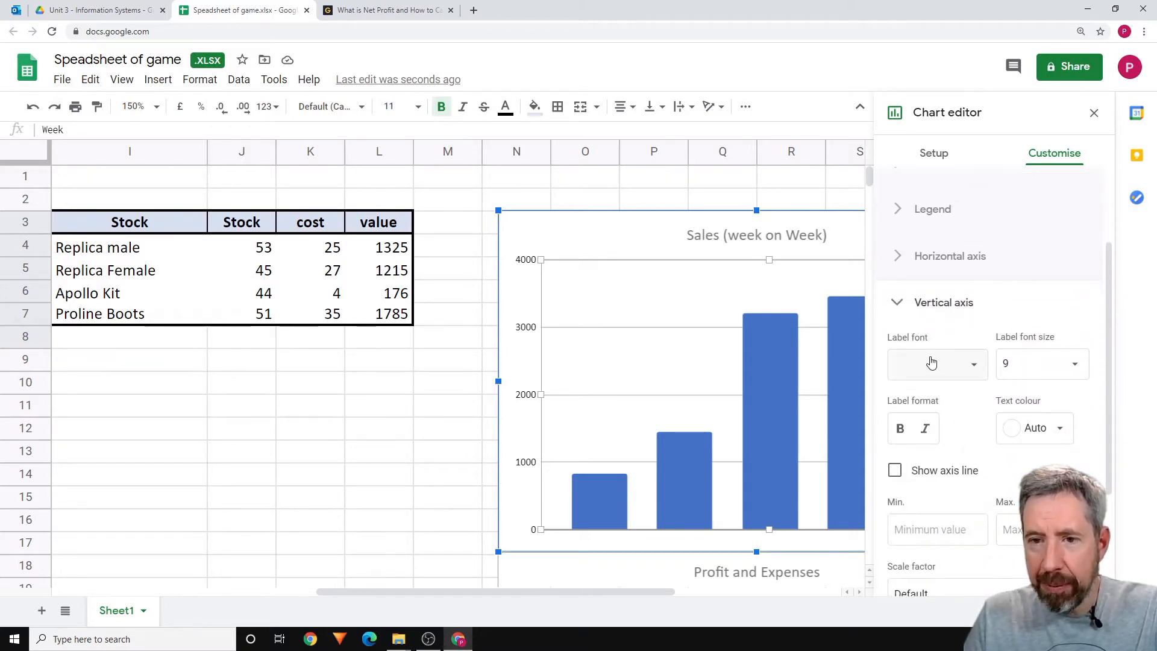
pyautogui.scroll(-1, 1011, 421)
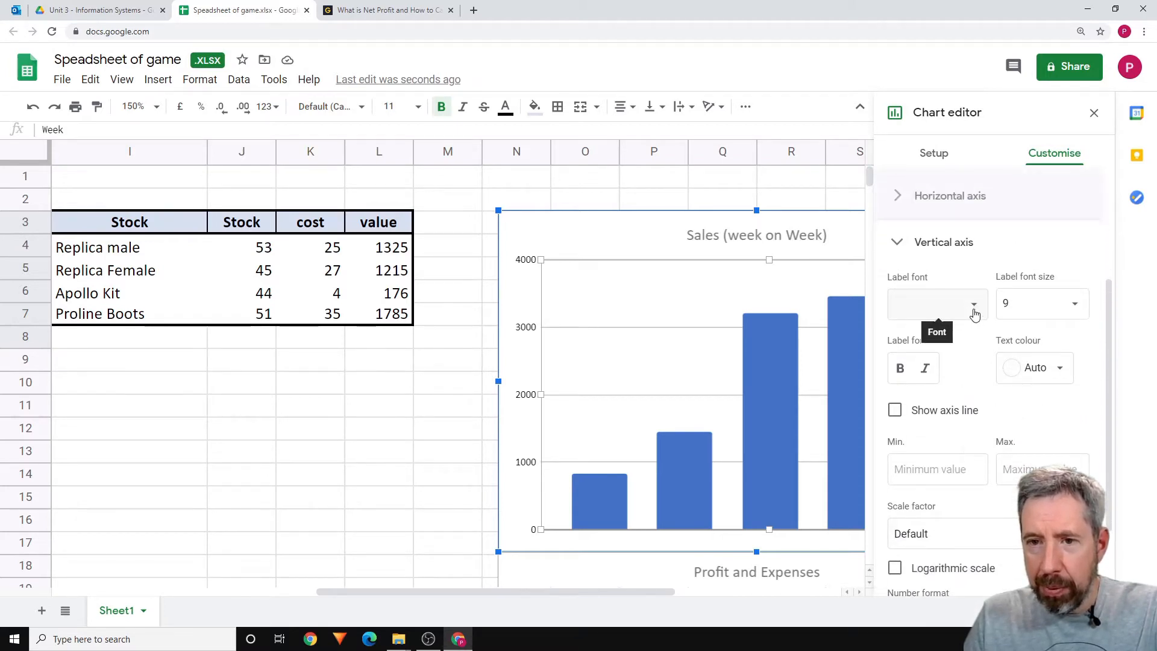
pyautogui.click(973, 315)
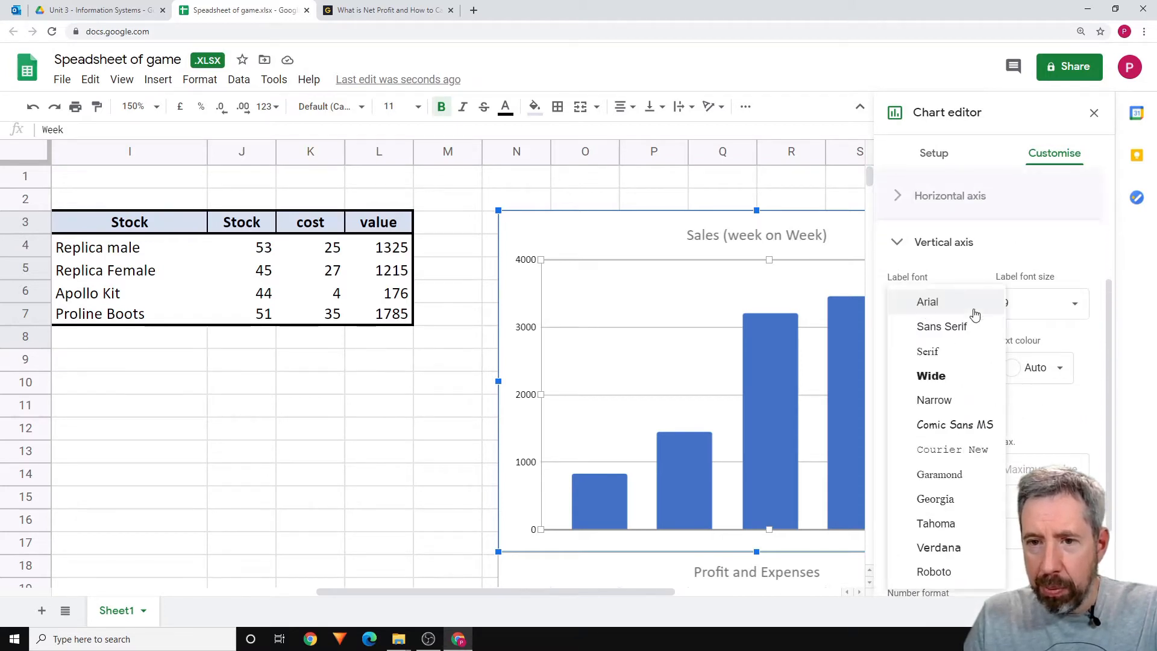
pyautogui.click(931, 303)
pyautogui.scroll(-2, 1024, 386)
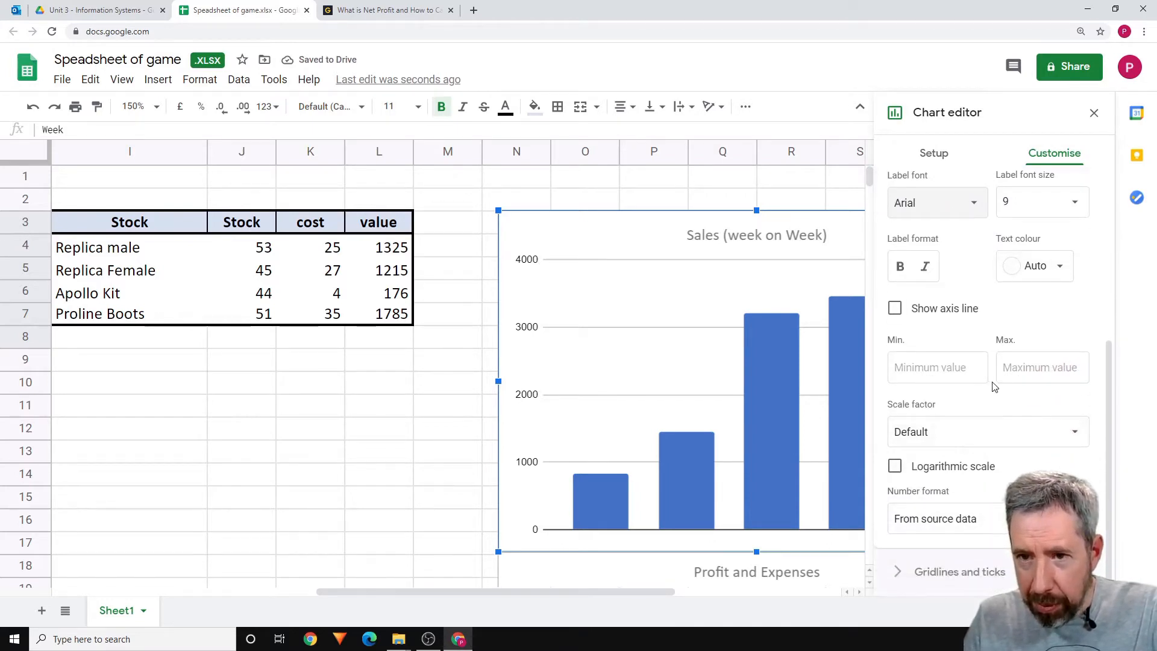
# Step: Add the vertical axis title "Amount in Dollars ($)" to the Sales (week on Week) chart and close the chart editor
pyautogui.scroll(2, 1000, 379)
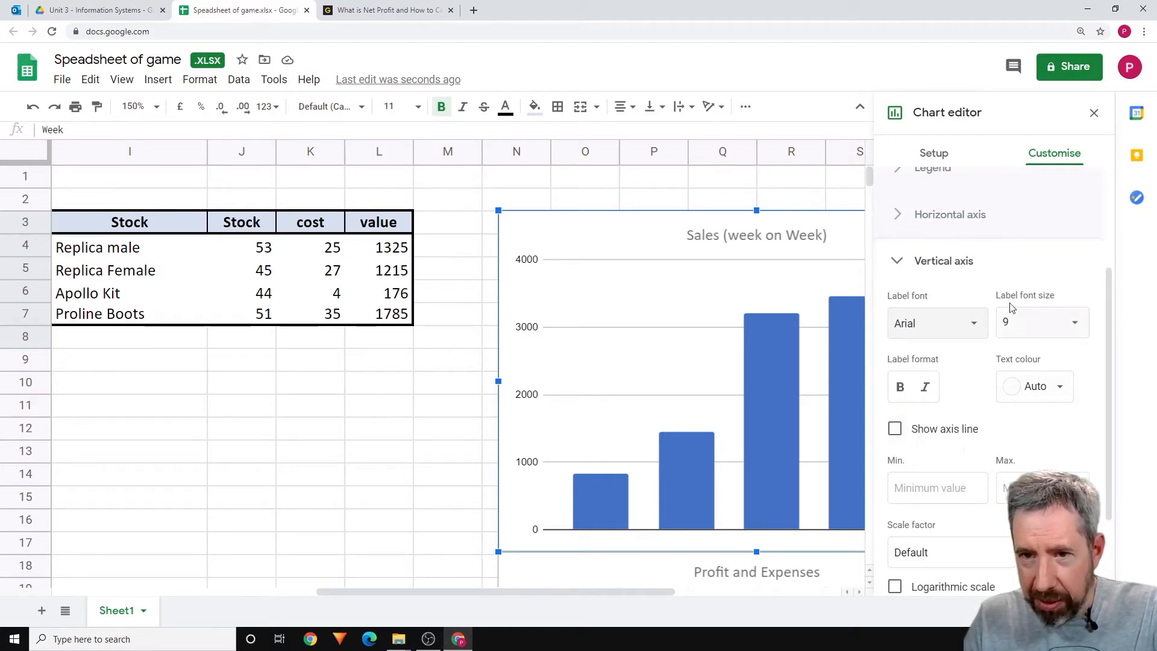
pyautogui.scroll(3, 1011, 307)
pyautogui.click(952, 237)
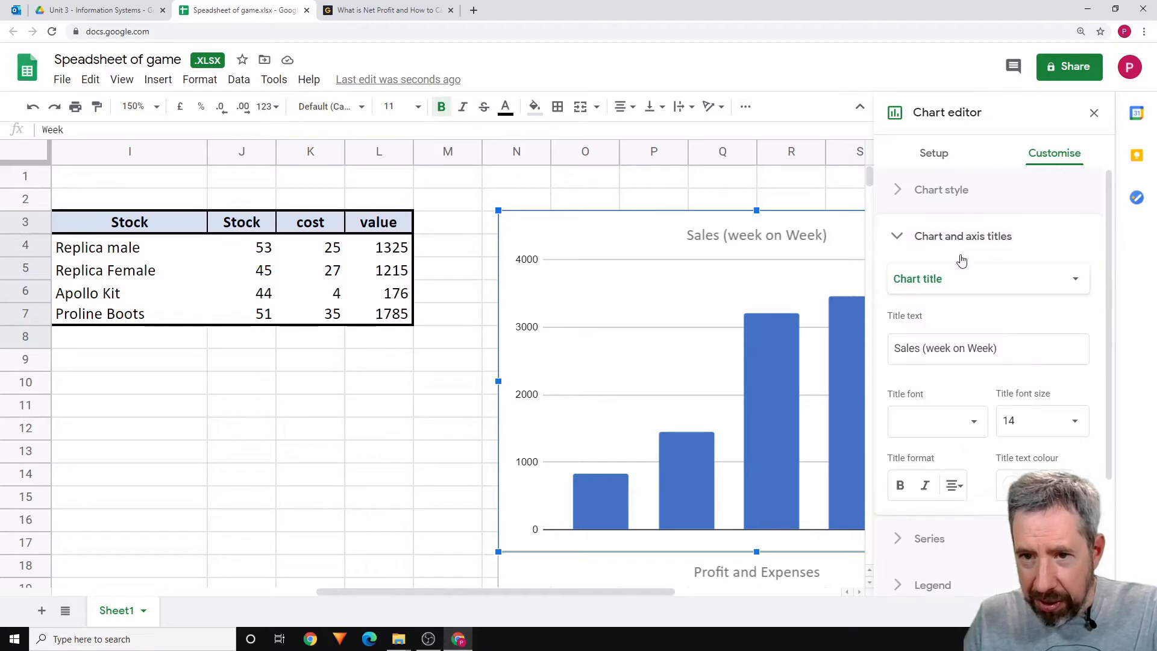
pyautogui.click(986, 284)
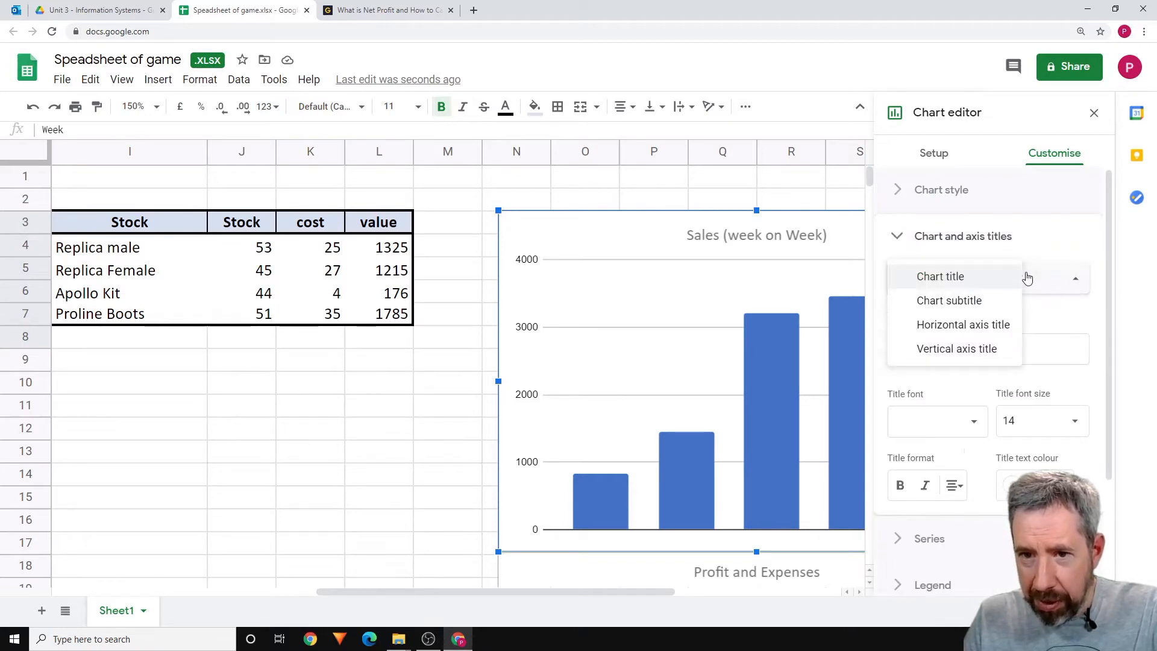
pyautogui.click(967, 355)
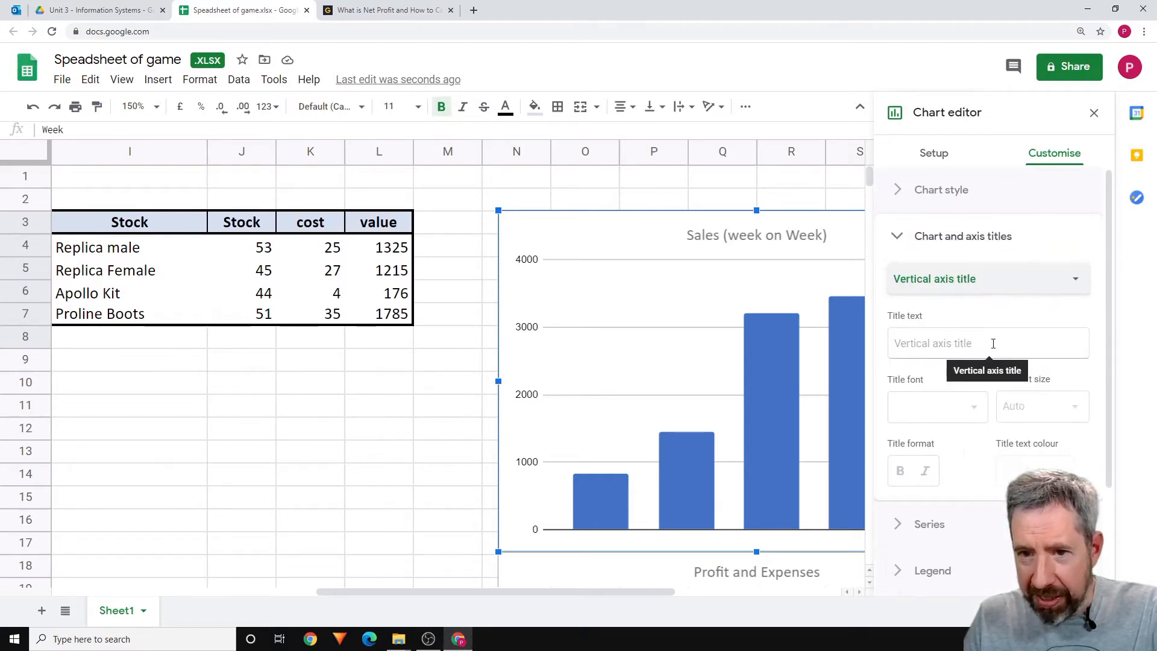
pyautogui.click(941, 343)
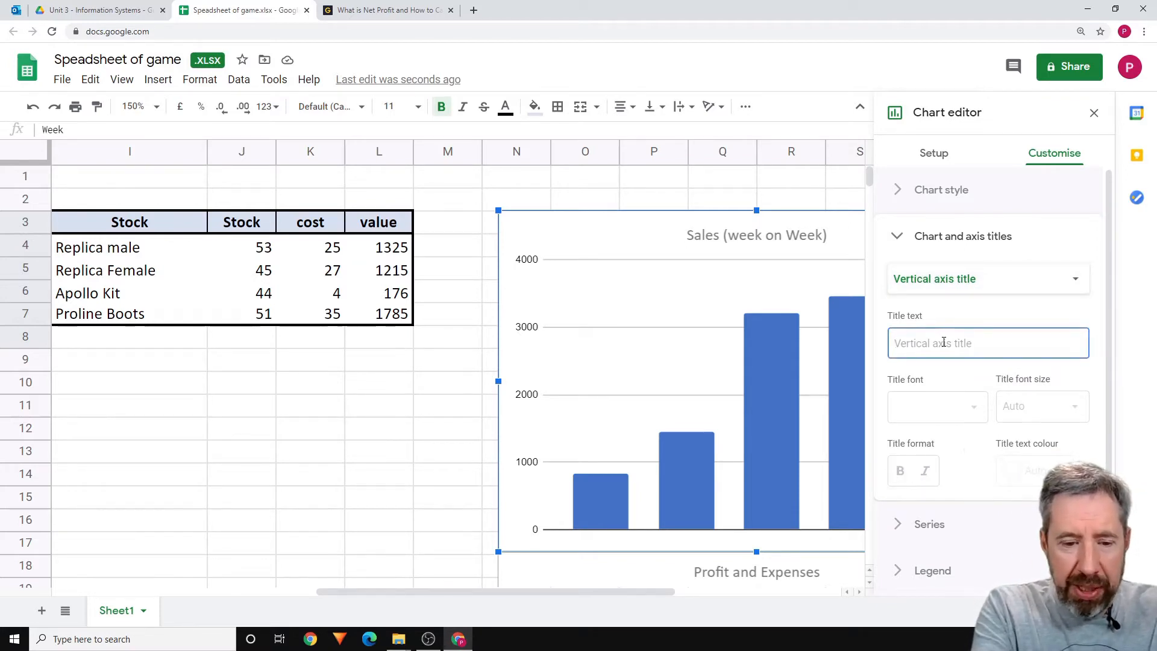
pyautogui.write('A')
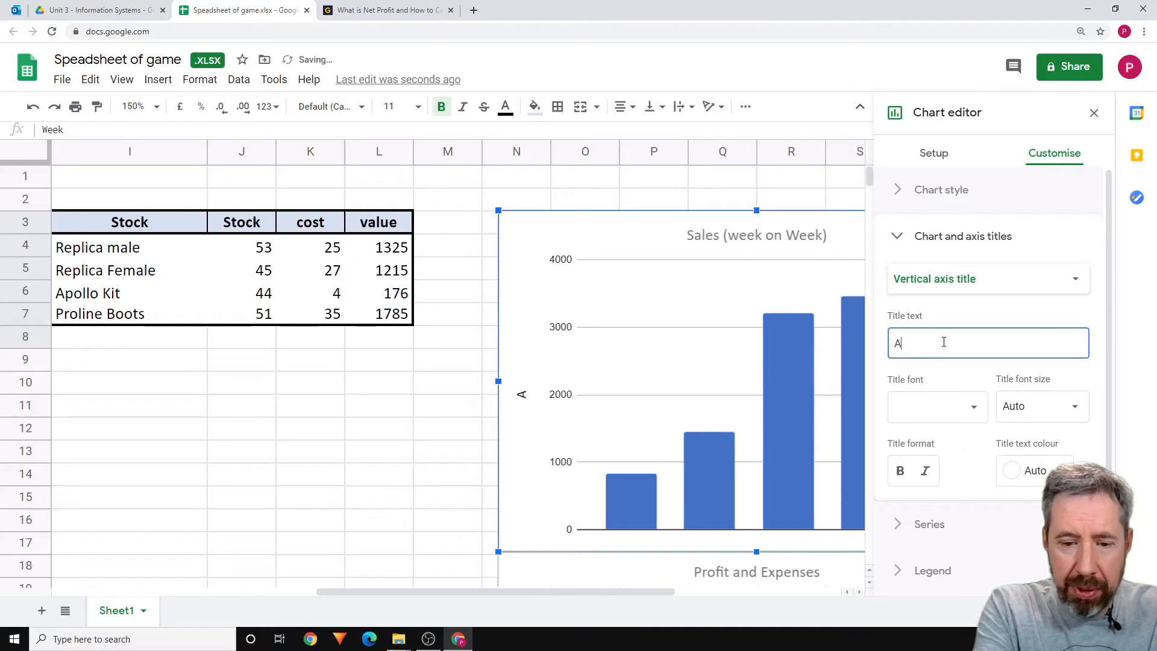
pyautogui.write('mount in Dol')
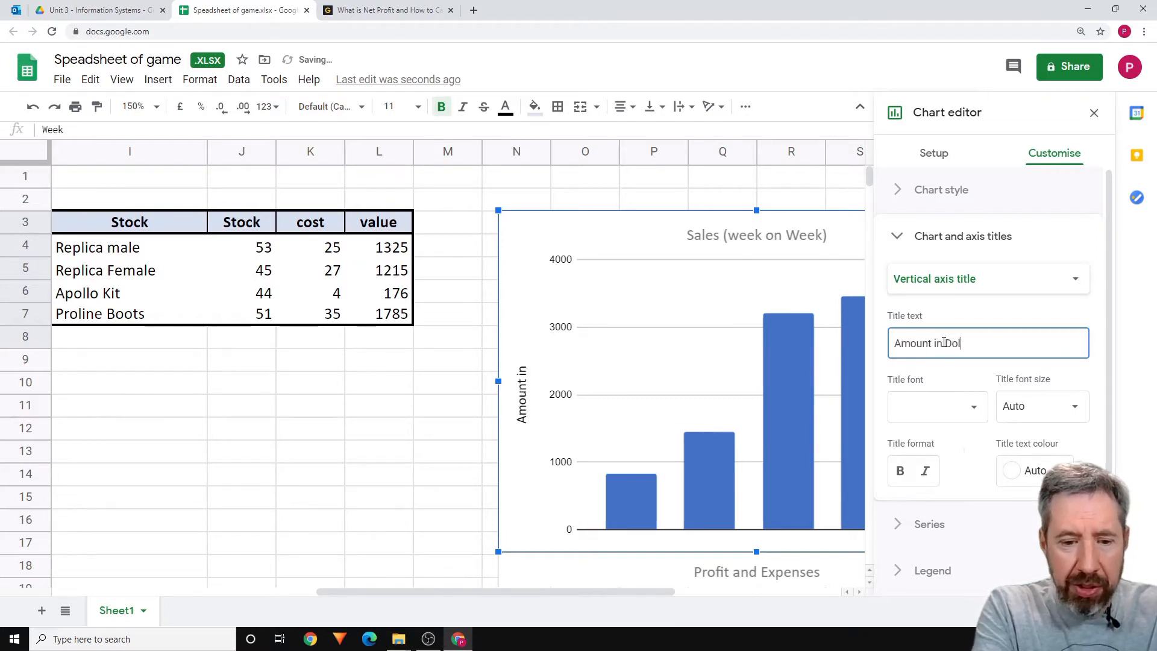
pyautogui.write('lars (')
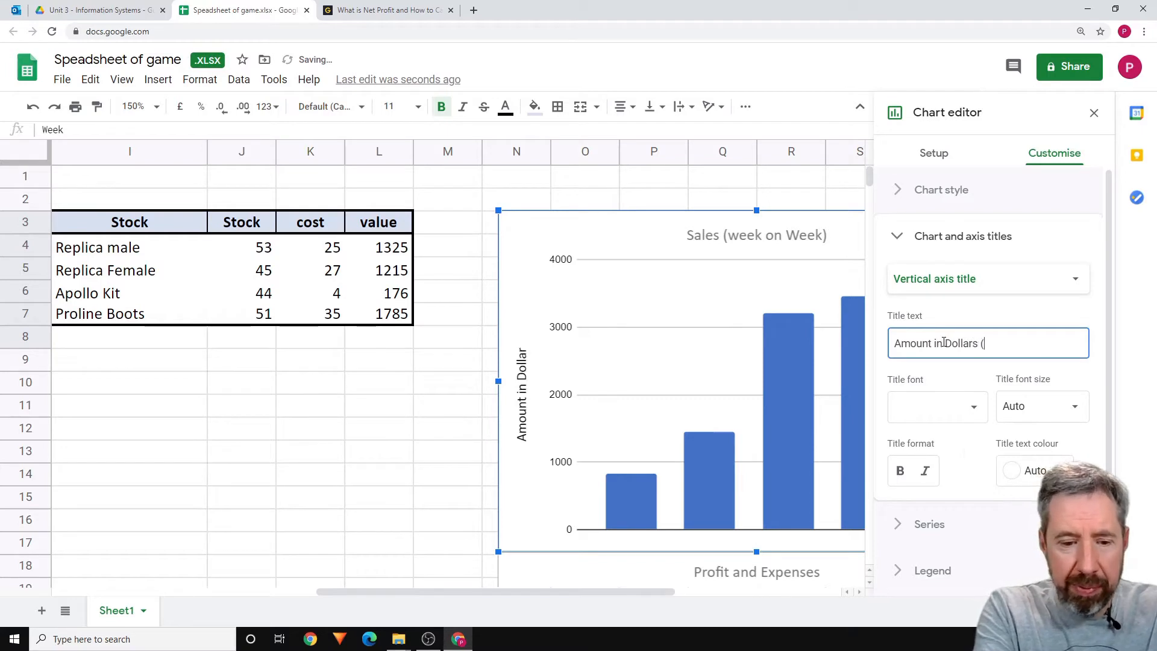
pyautogui.write('$)')
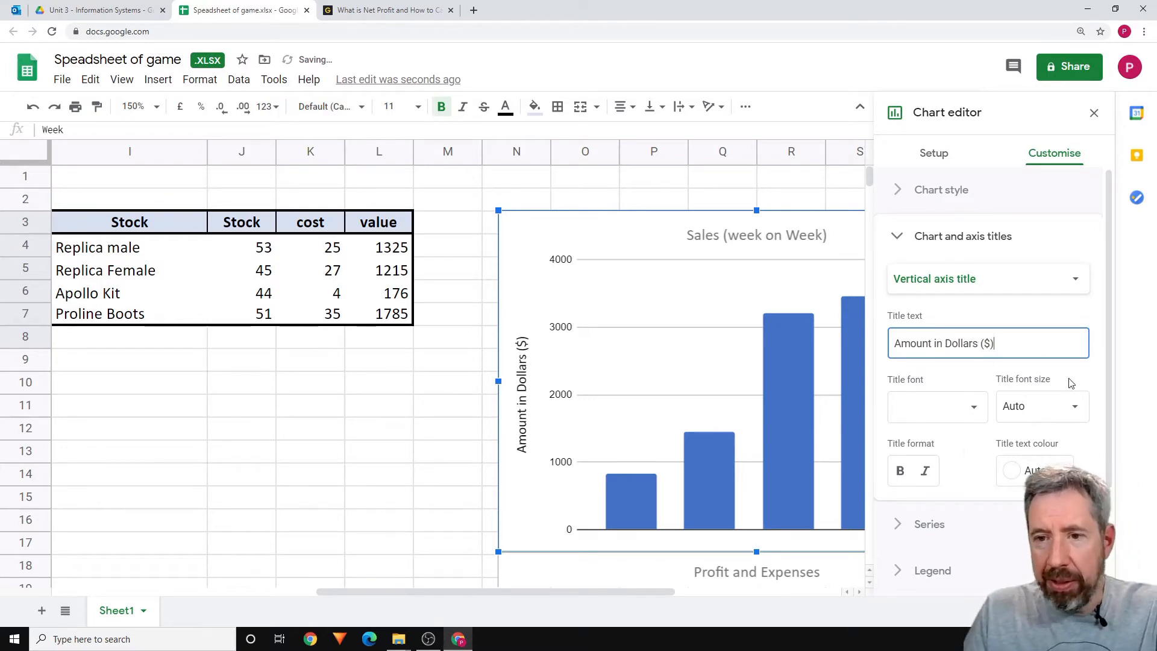
pyautogui.click(1093, 113)
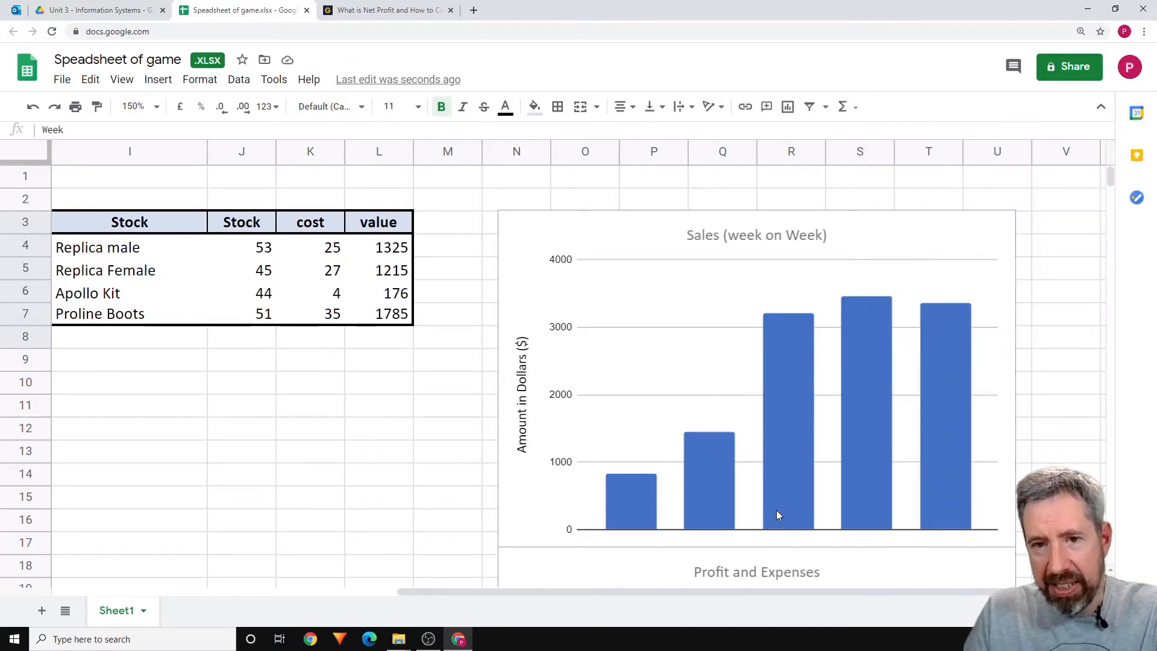
# Step: Enter $400 in B11 and $200 in C11 below the sales table, including the dollar signs
pyautogui.moveTo(657, 593); pyautogui.dragTo(244, 569)
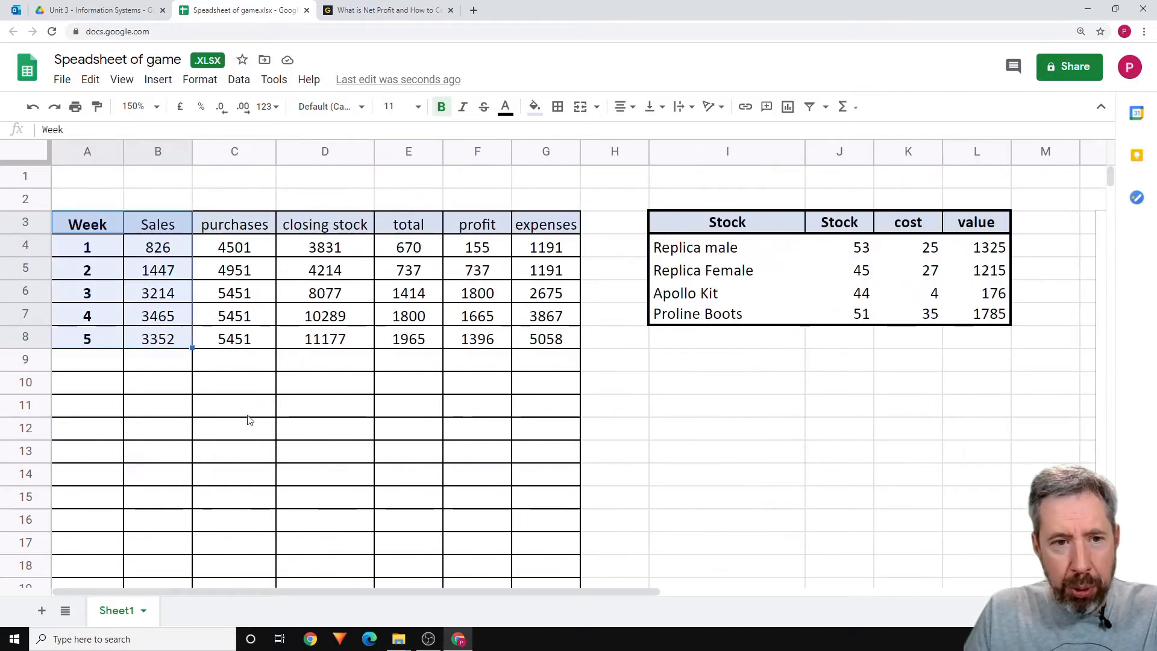
pyautogui.click(162, 392)
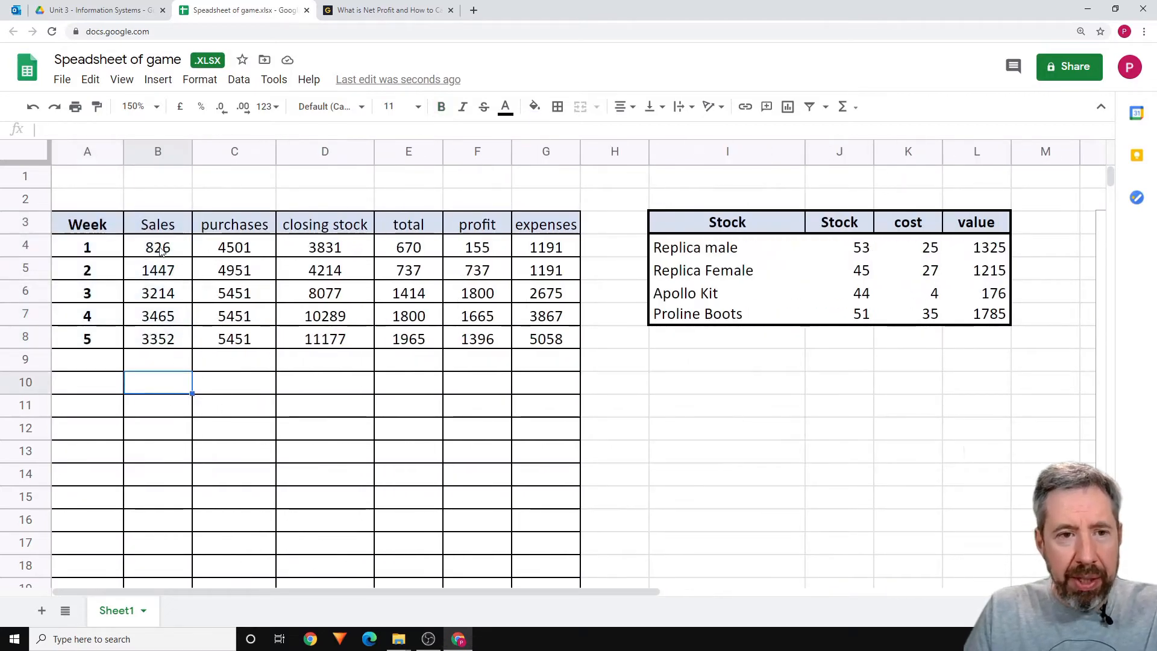
pyautogui.click(150, 407)
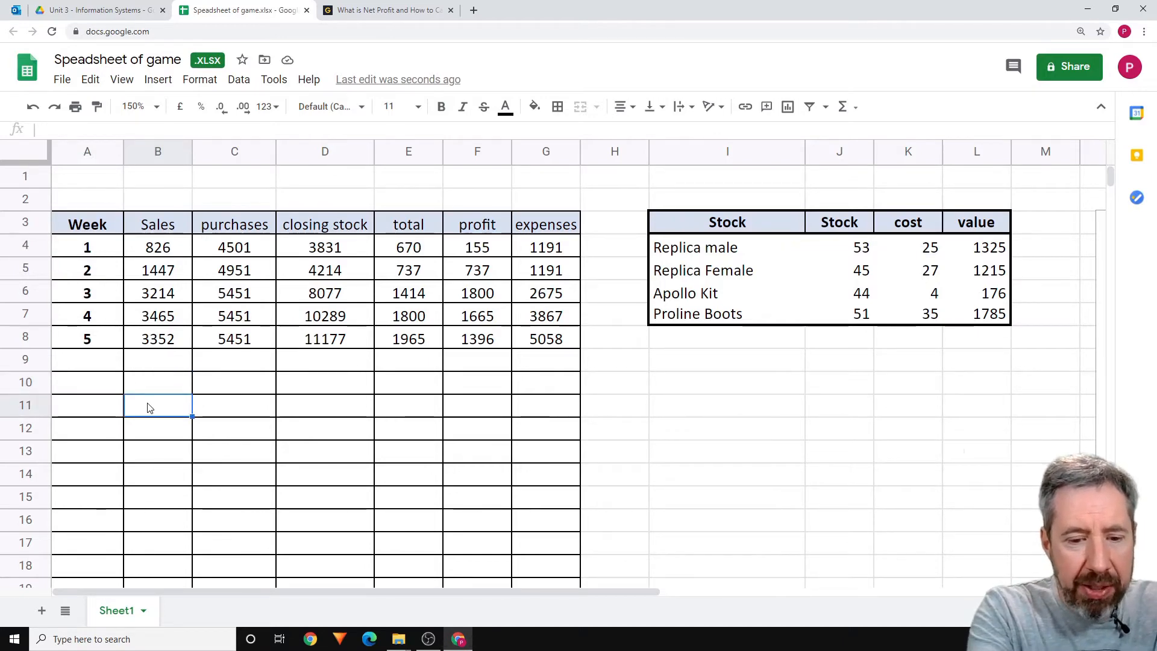
pyautogui.write('$')
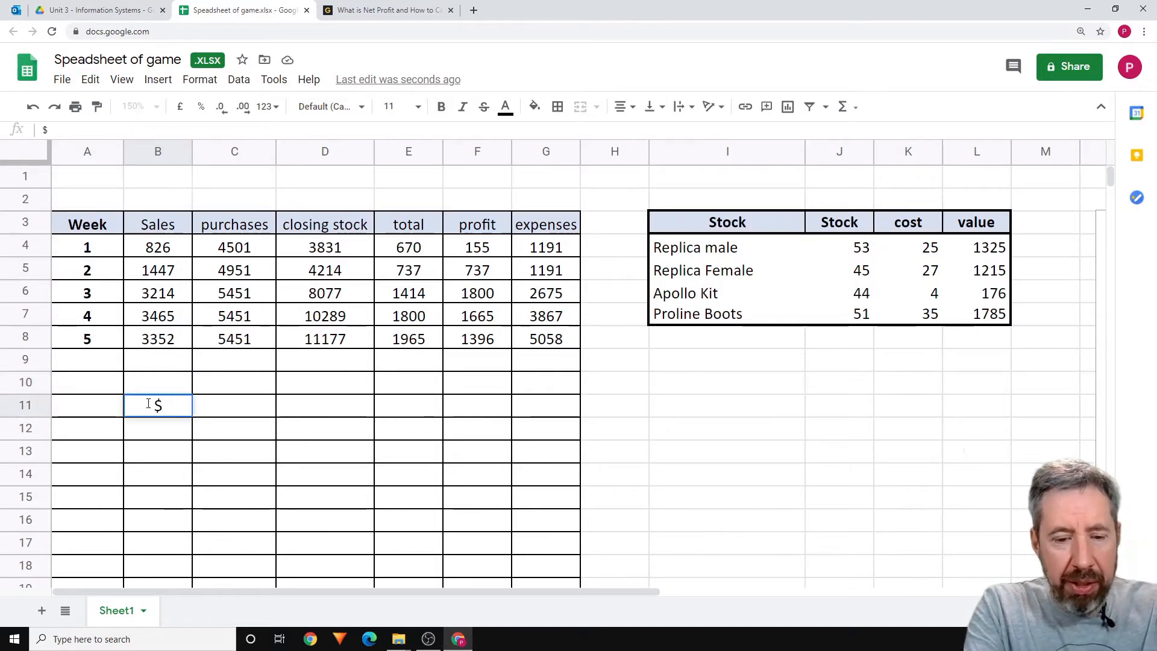
pyautogui.write('400')
pyautogui.press('Tab')
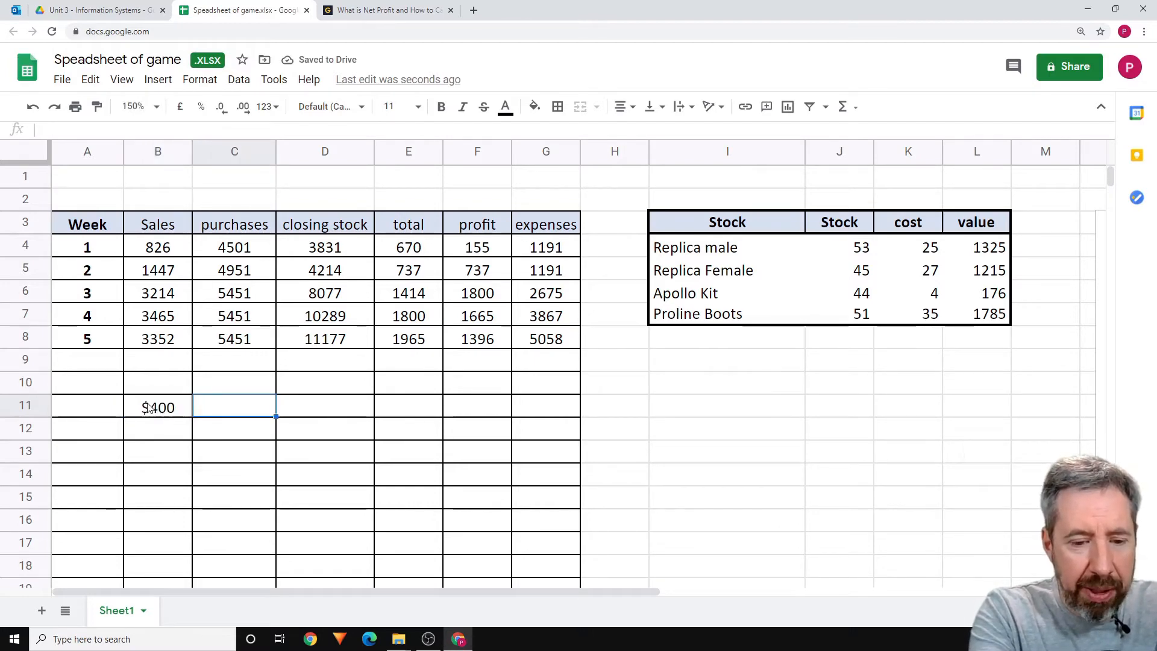
pyautogui.write('$200')
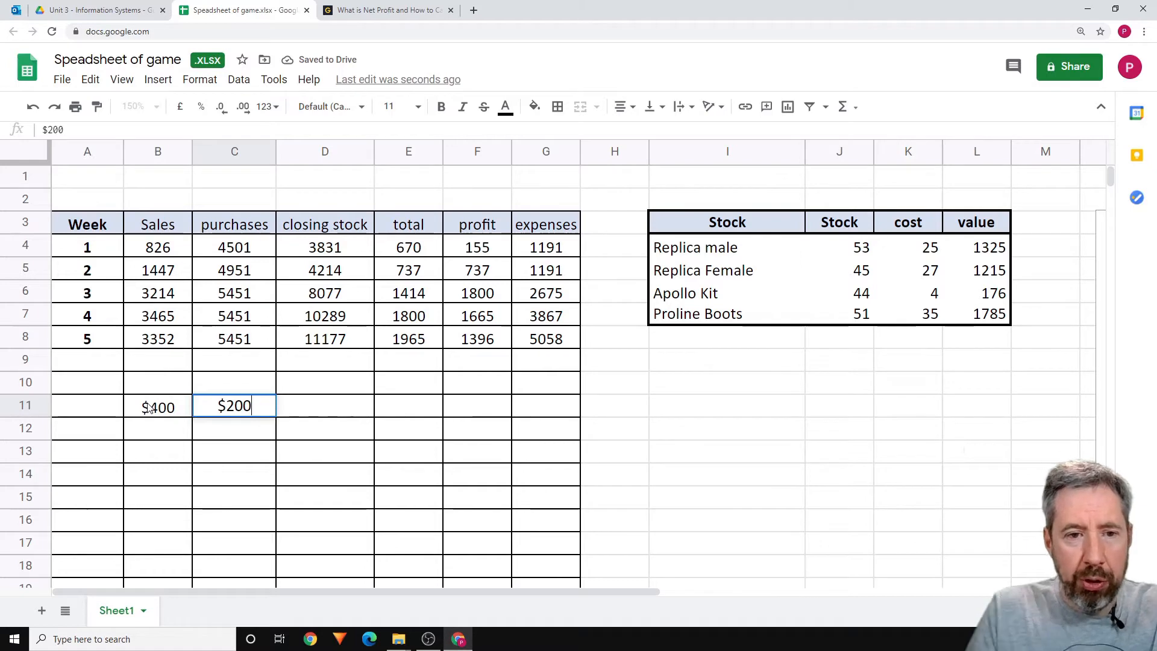
pyautogui.press('Tab')
# Step: Try to add the two dollar amounts with the formula =B11+C11 in D11, and inspect the formula cell's note
pyautogui.write('=')
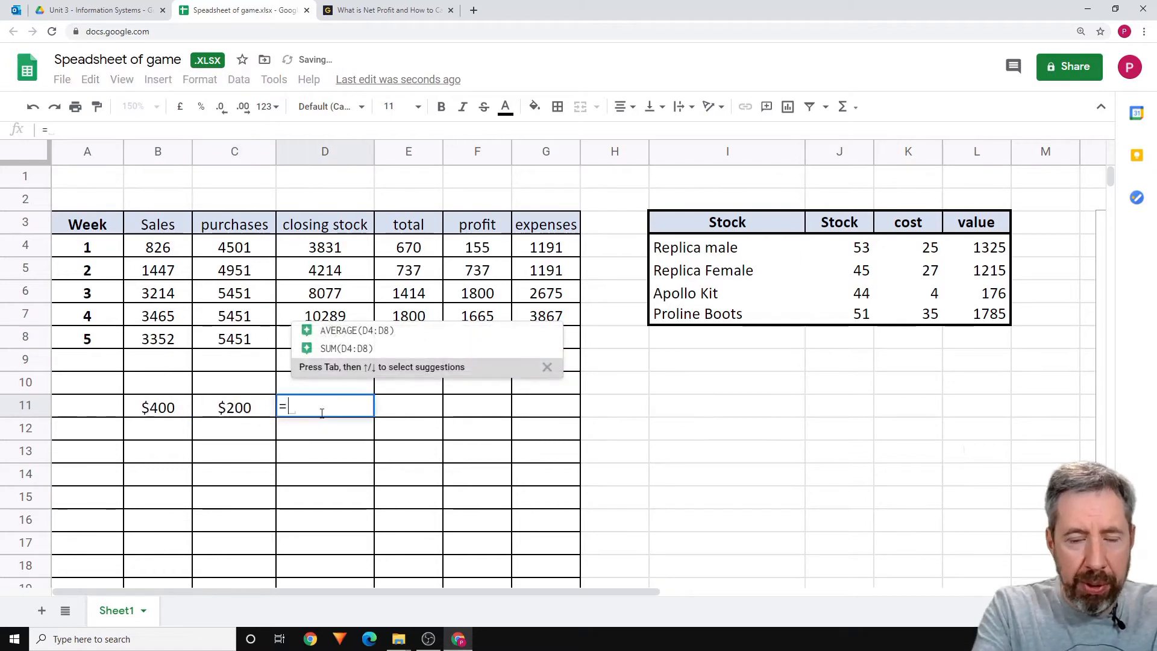
pyautogui.click(161, 405)
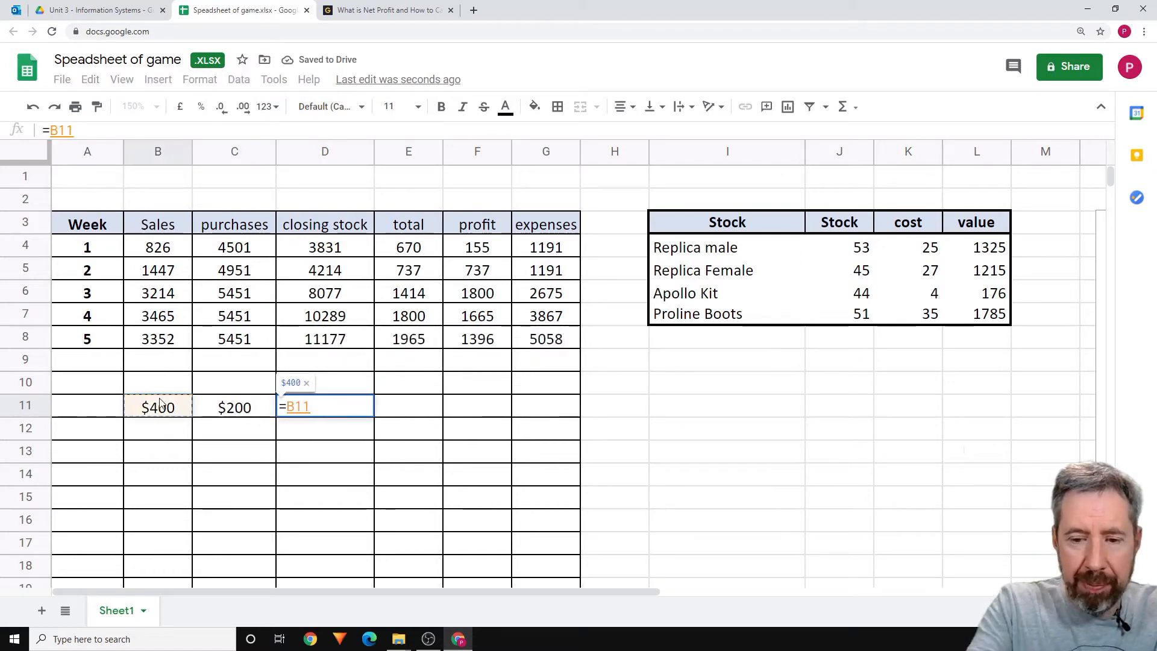
pyautogui.write('+')
pyautogui.scroll(-1, 257, 424)
pyautogui.click(224, 360)
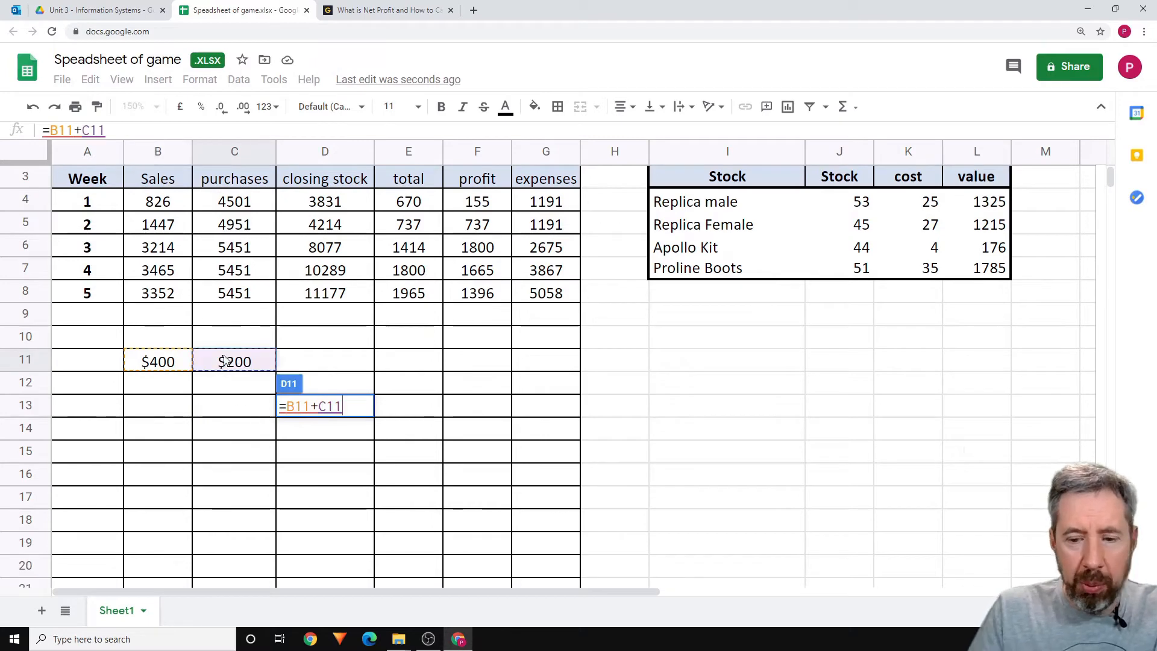
pyautogui.press('Return')
pyautogui.click(304, 358)
pyautogui.moveTo(369, 368)
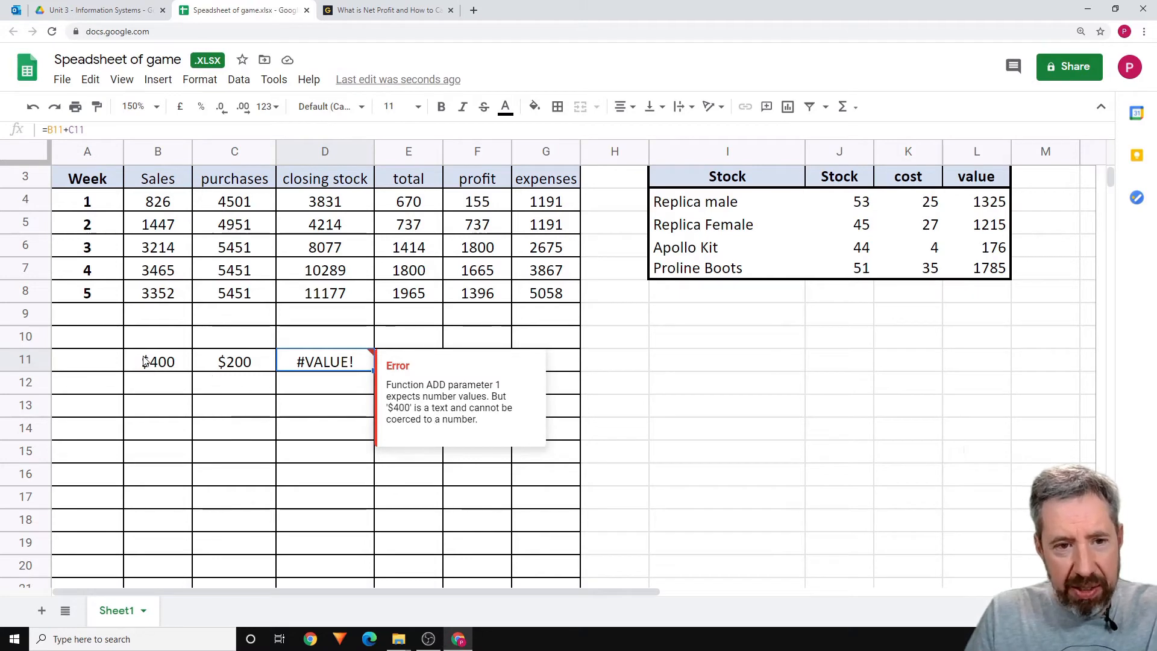
pyautogui.scroll(1, 373, 414)
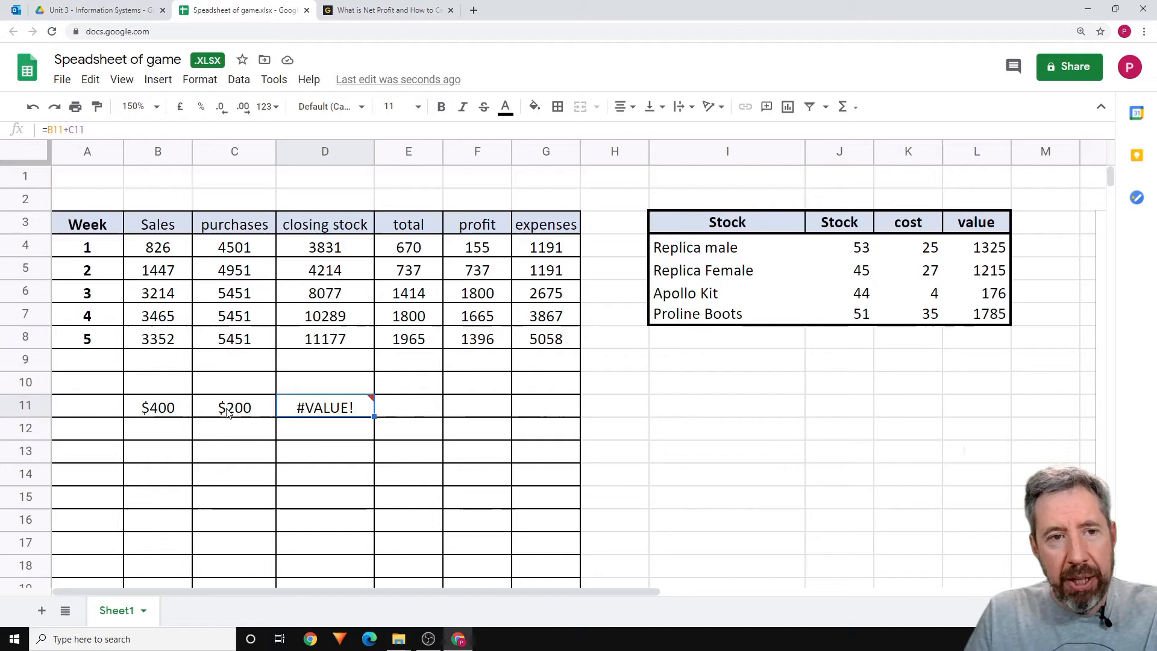
# Step: Clear the test amounts in B11 and C11 and the formula in D11
pyautogui.click(156, 412)
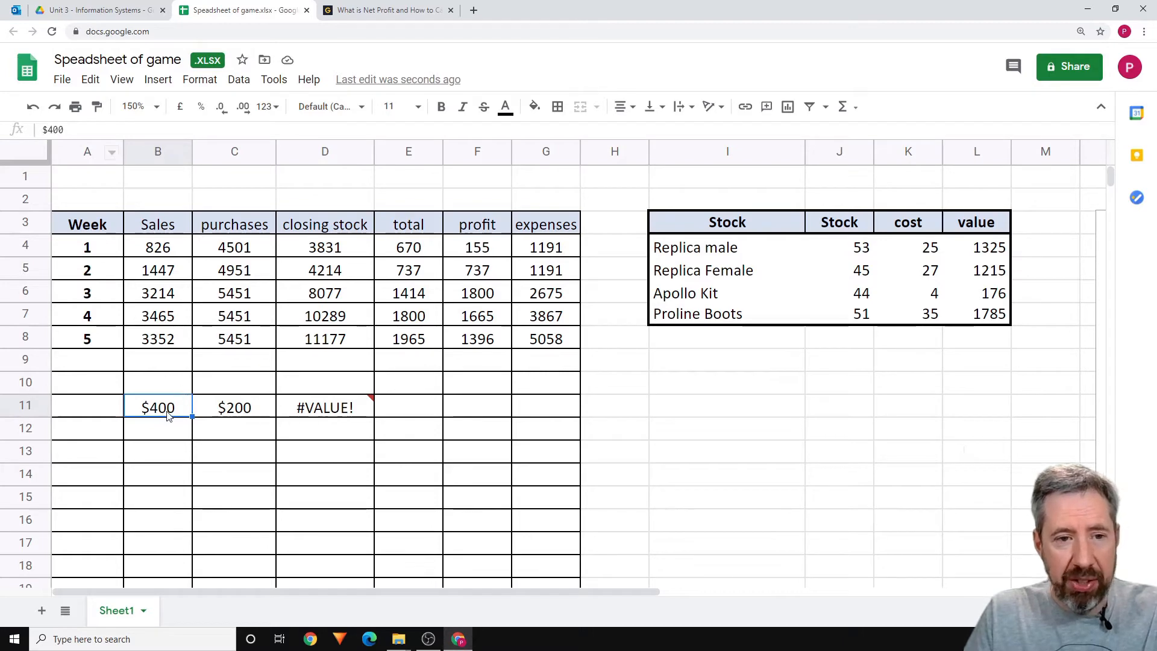
pyautogui.press('Delete')
pyautogui.click(229, 414)
pyautogui.press('Delete')
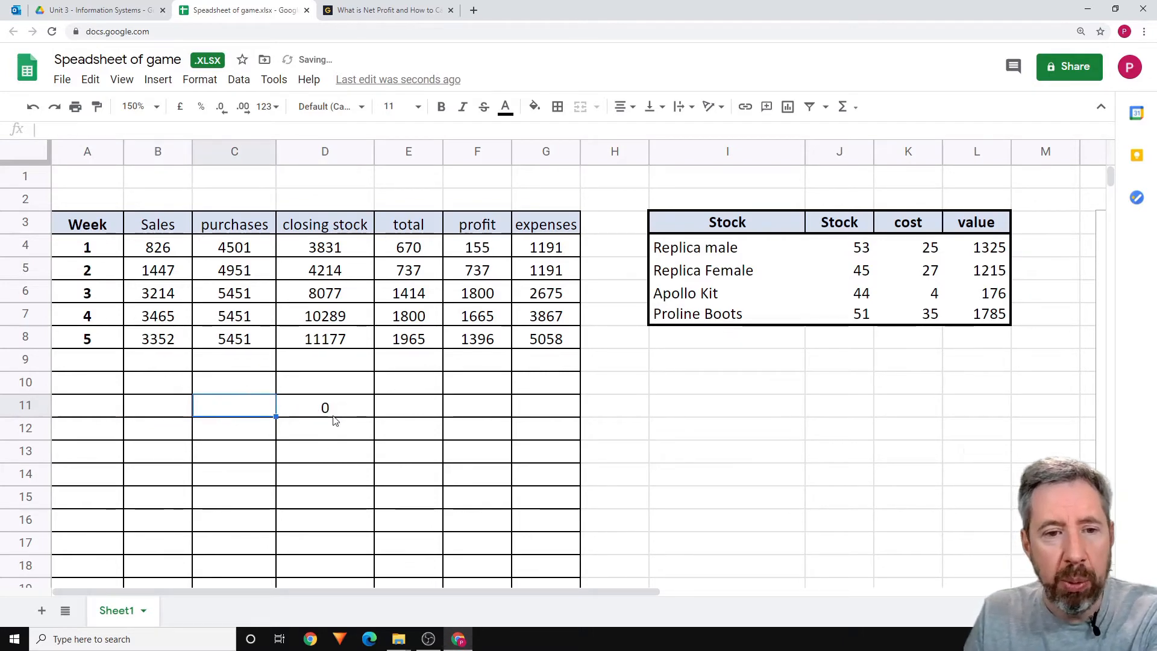
pyautogui.click(332, 415)
pyautogui.press('Delete')
pyautogui.click(438, 449)
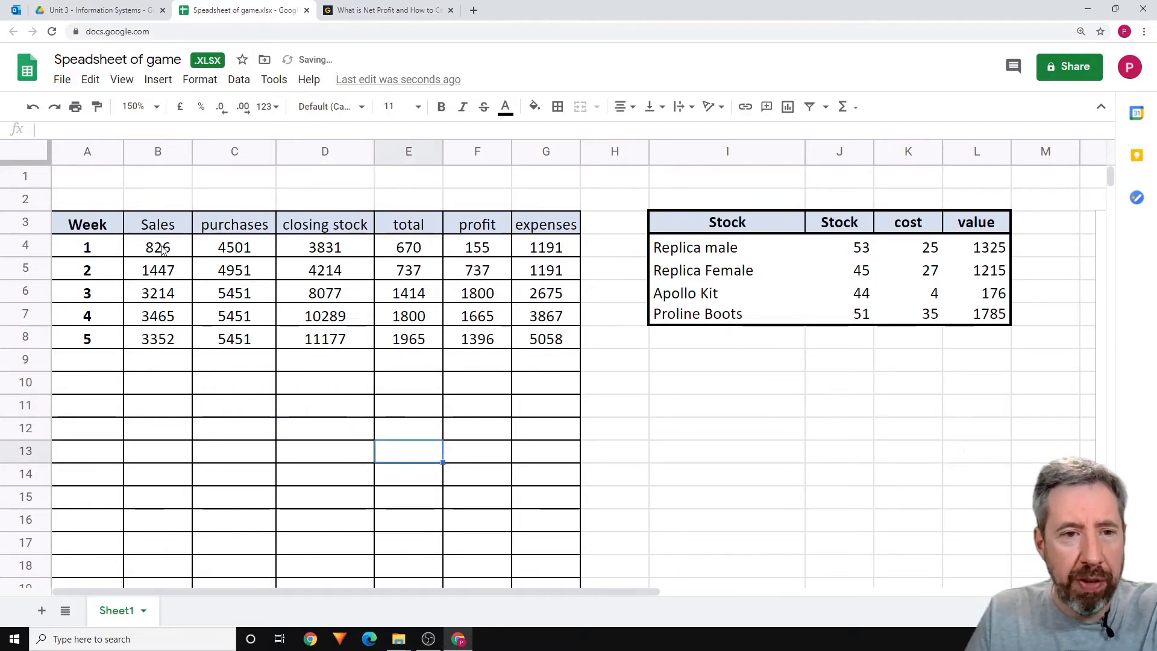
# Step: Apply the Financial number format to the sales table figures in B4:G8
pyautogui.moveTo(162, 250); pyautogui.dragTo(525, 354)
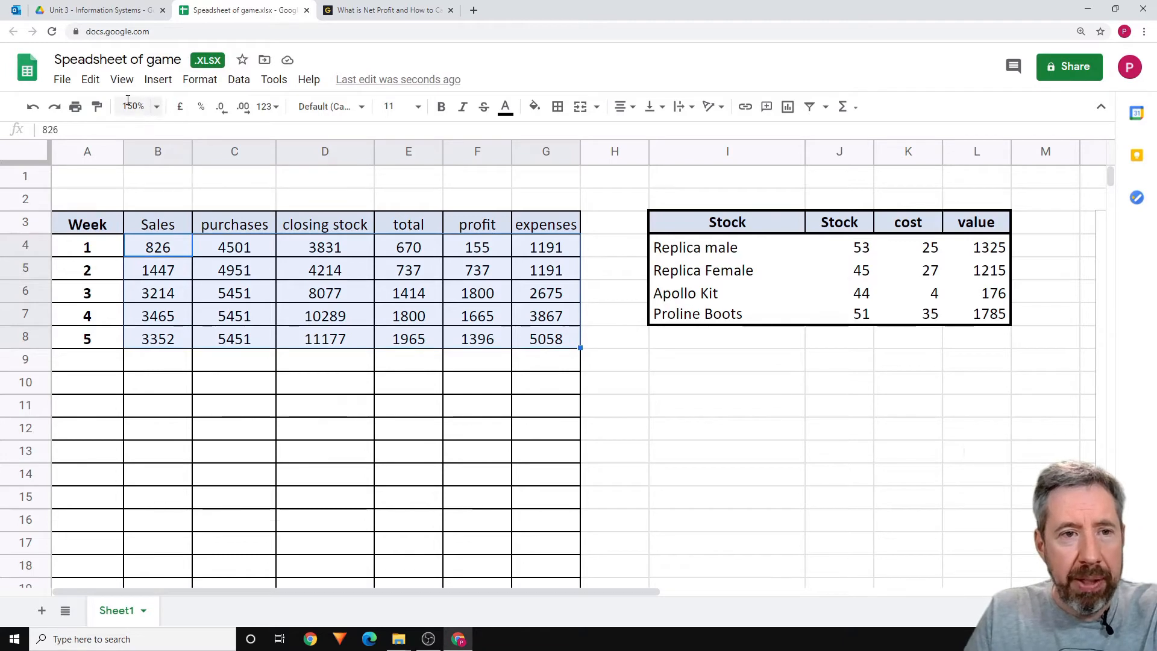
pyautogui.click(271, 108)
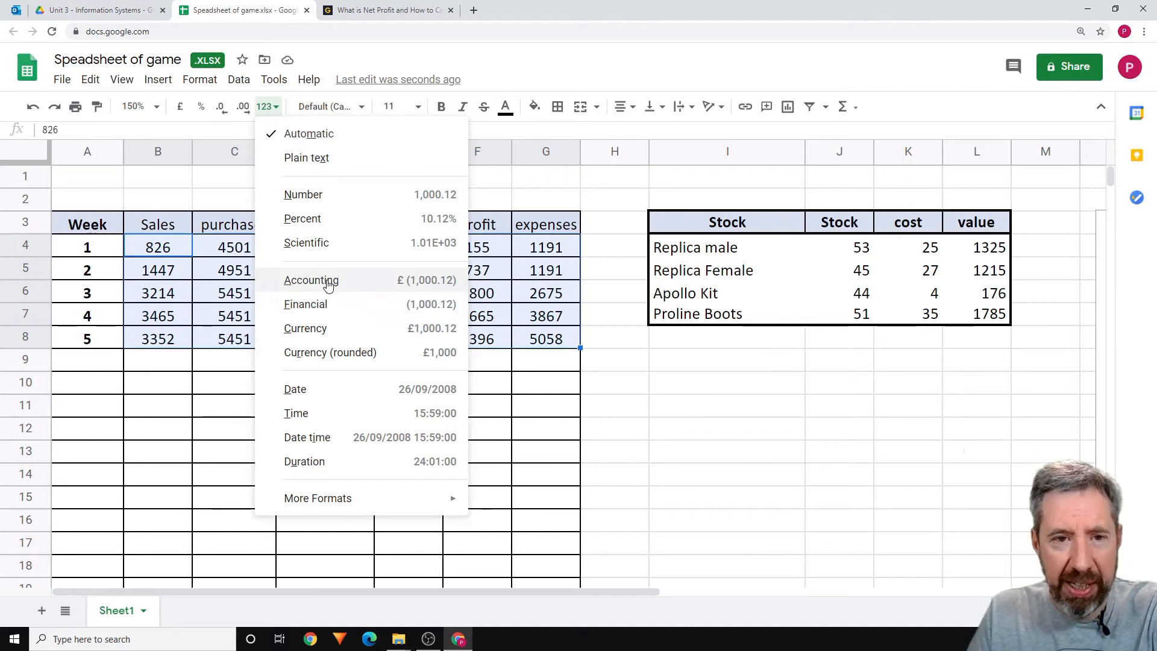
pyautogui.click(329, 305)
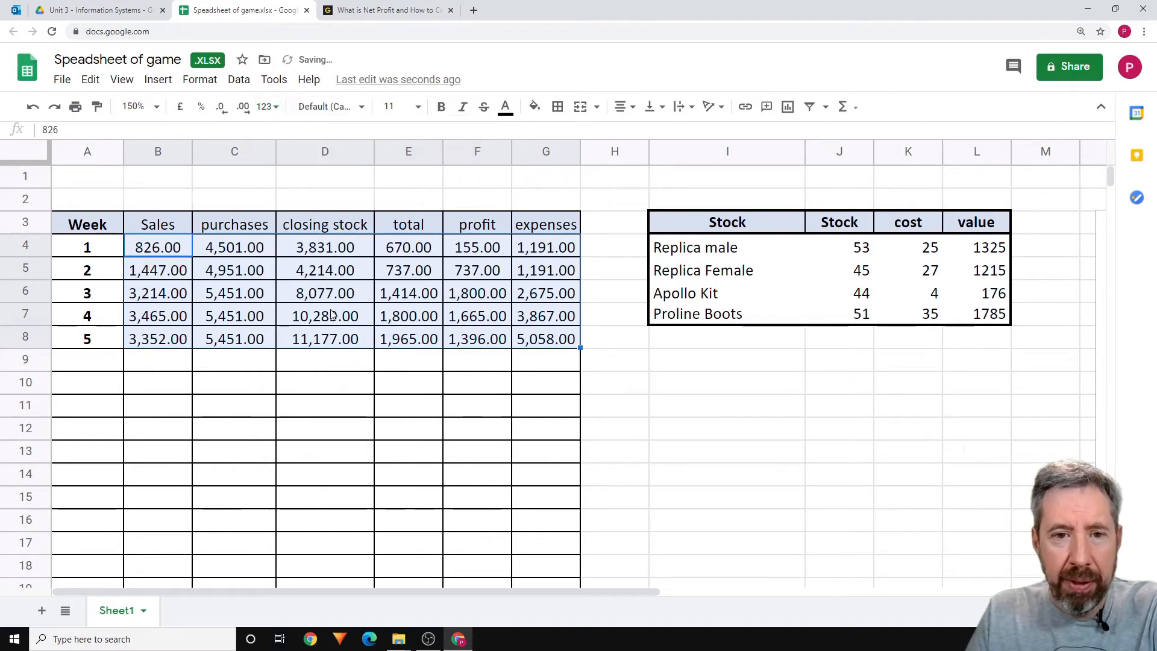
# Step: Find the US Dollar among the custom currencies and apply it to the sales table figures in B4:G8
pyautogui.click(267, 106)
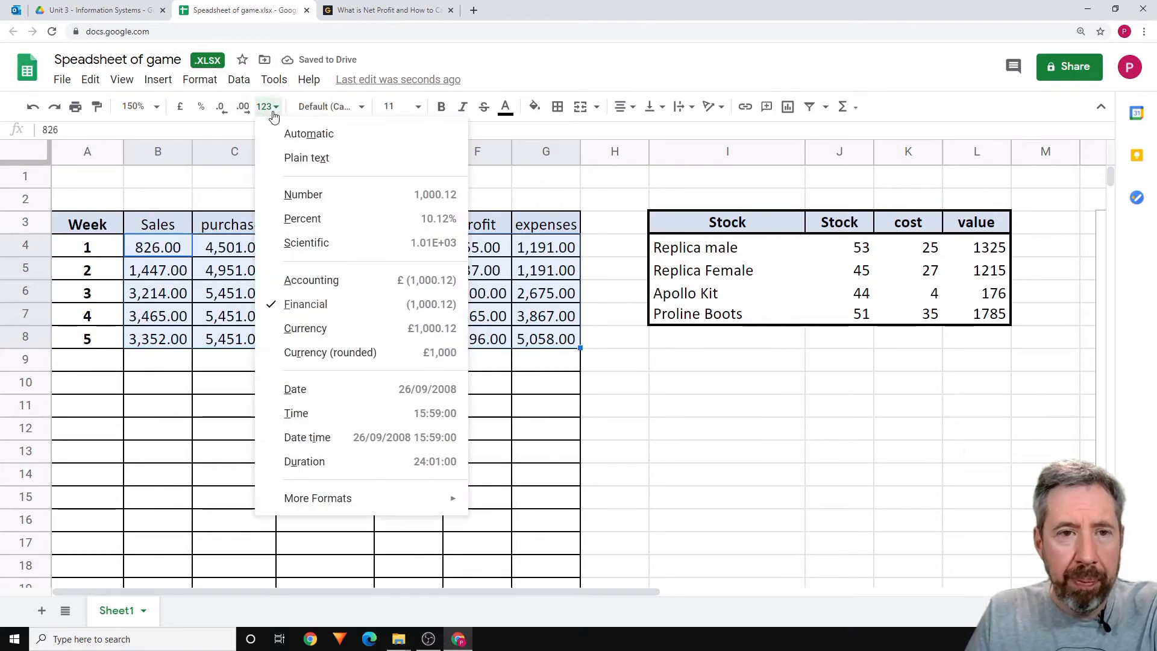
pyautogui.moveTo(336, 498)
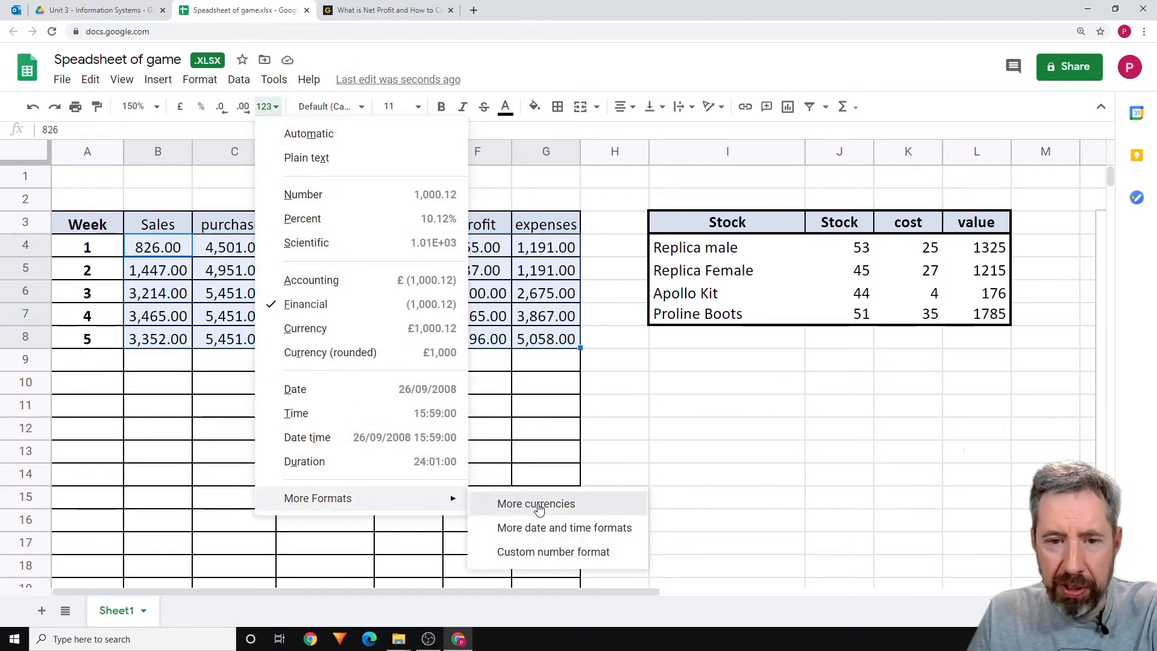
pyautogui.click(494, 503)
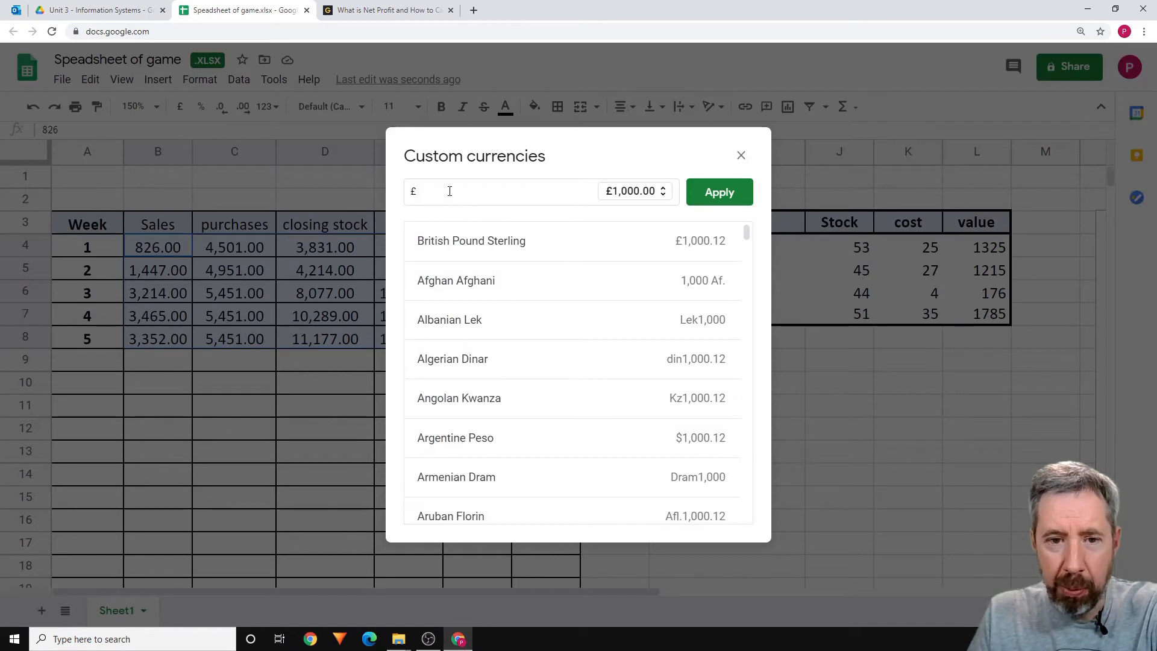
pyautogui.scroll(-20, 496, 419)
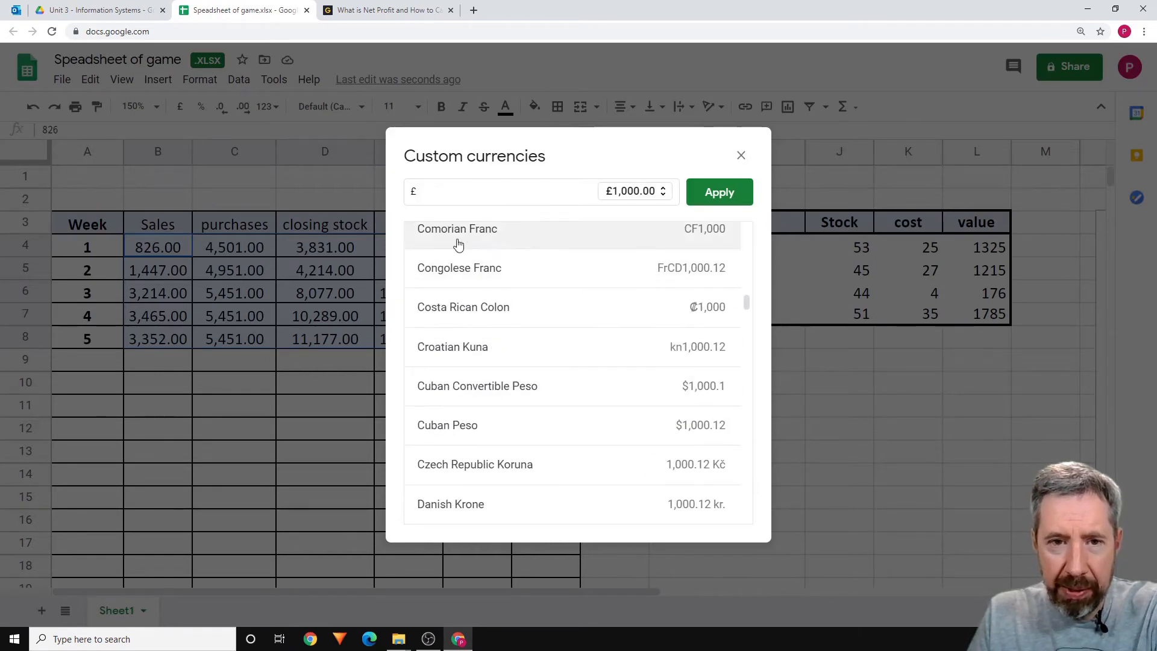
pyautogui.click(430, 192)
pyautogui.press('BackSpace')
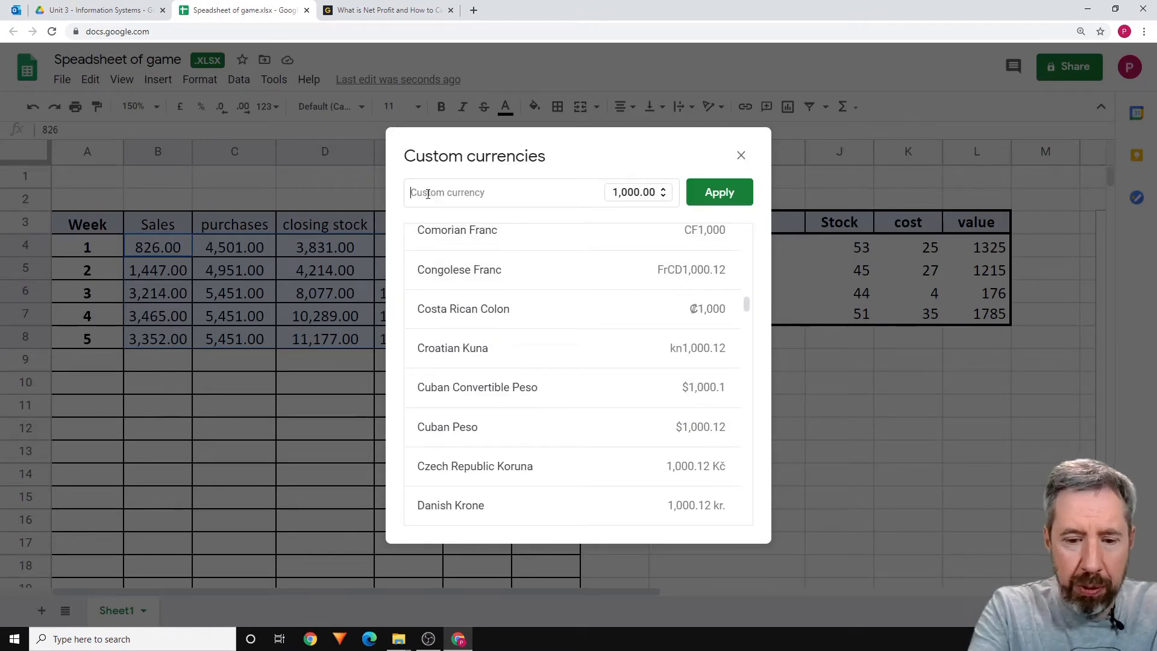
pyautogui.write('us')
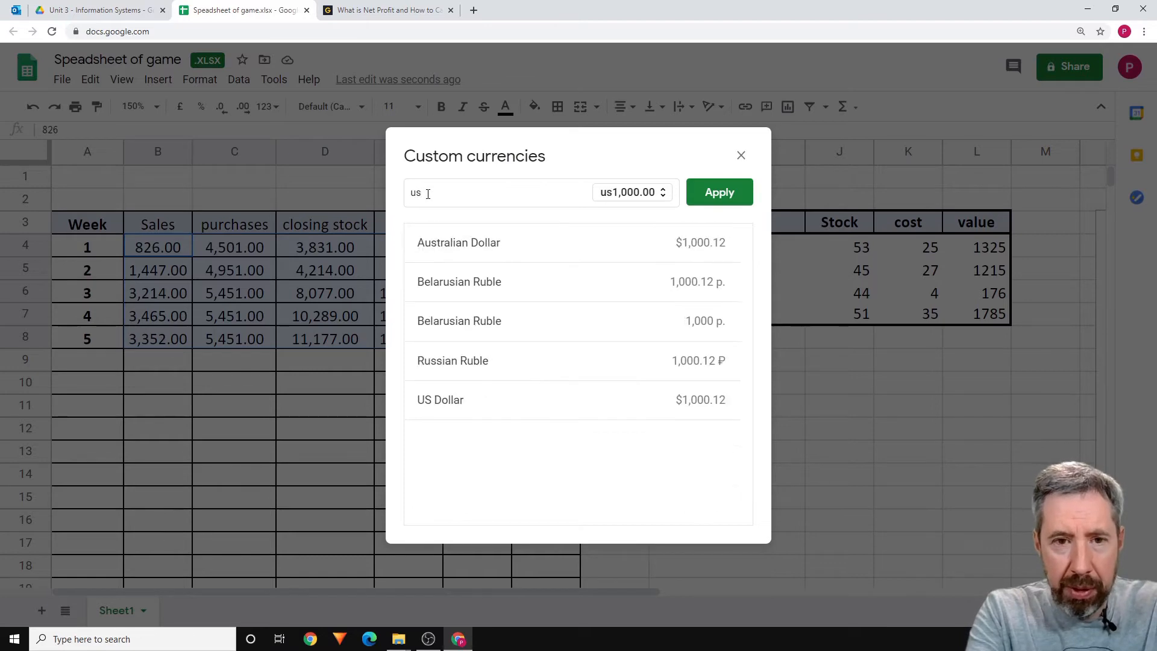
pyautogui.click(589, 412)
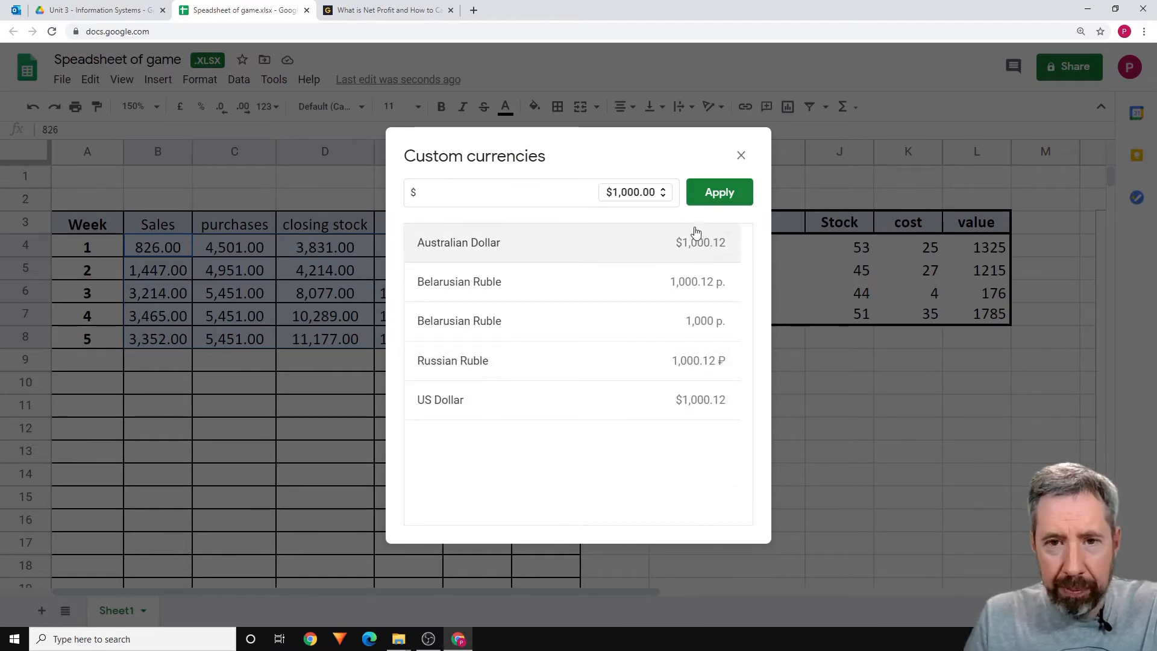
pyautogui.click(718, 191)
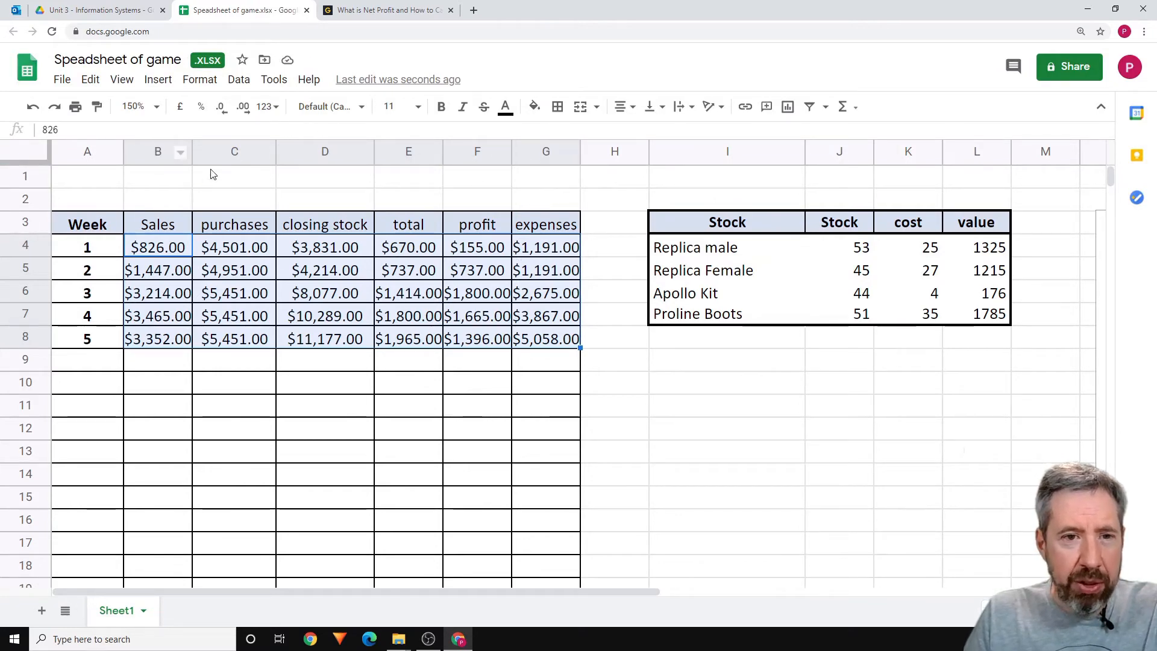
# Step: Resize columns B to G together so their widths fit the data
pyautogui.moveTo(157, 150); pyautogui.dragTo(568, 153)
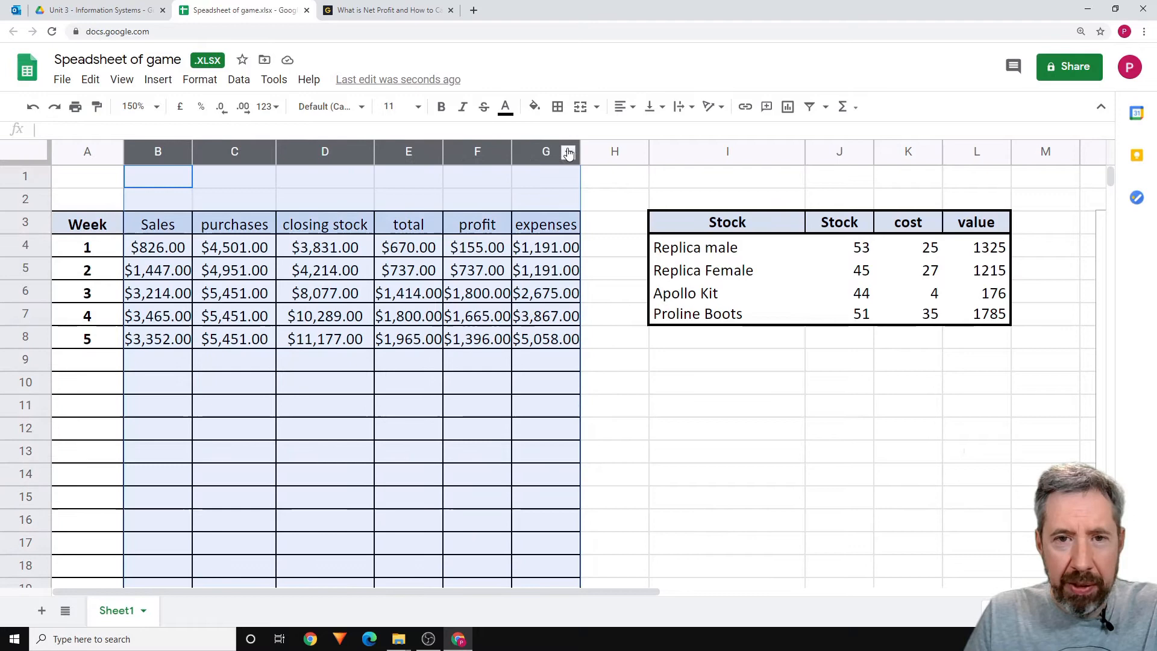
pyautogui.rightClick(473, 151)
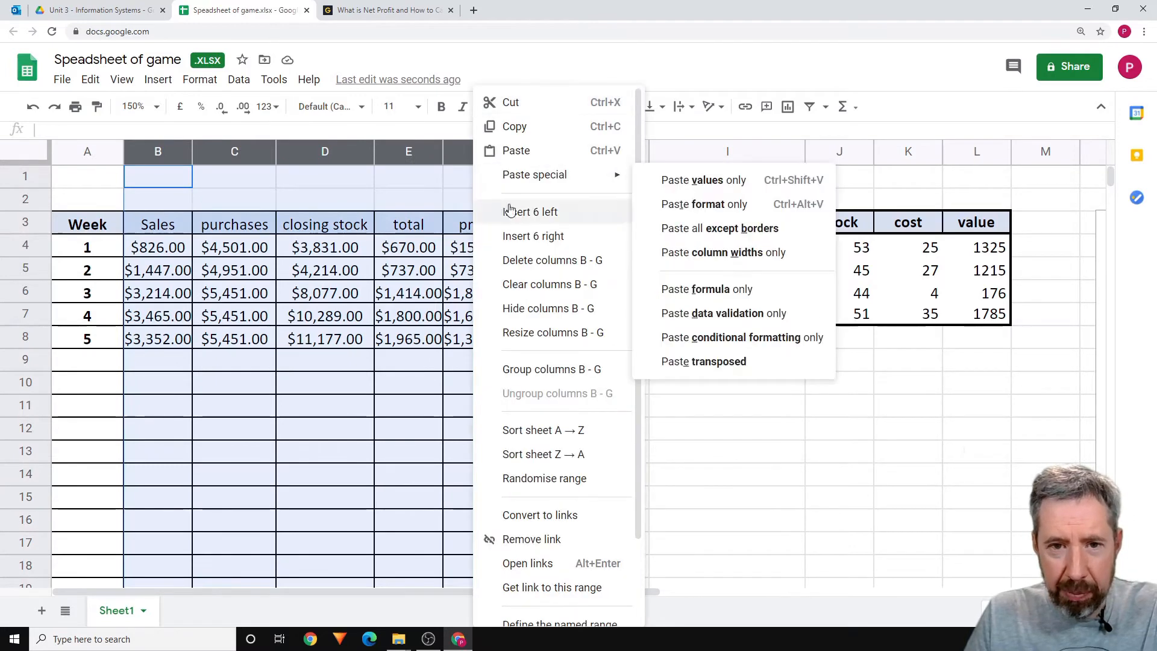
pyautogui.click(551, 336)
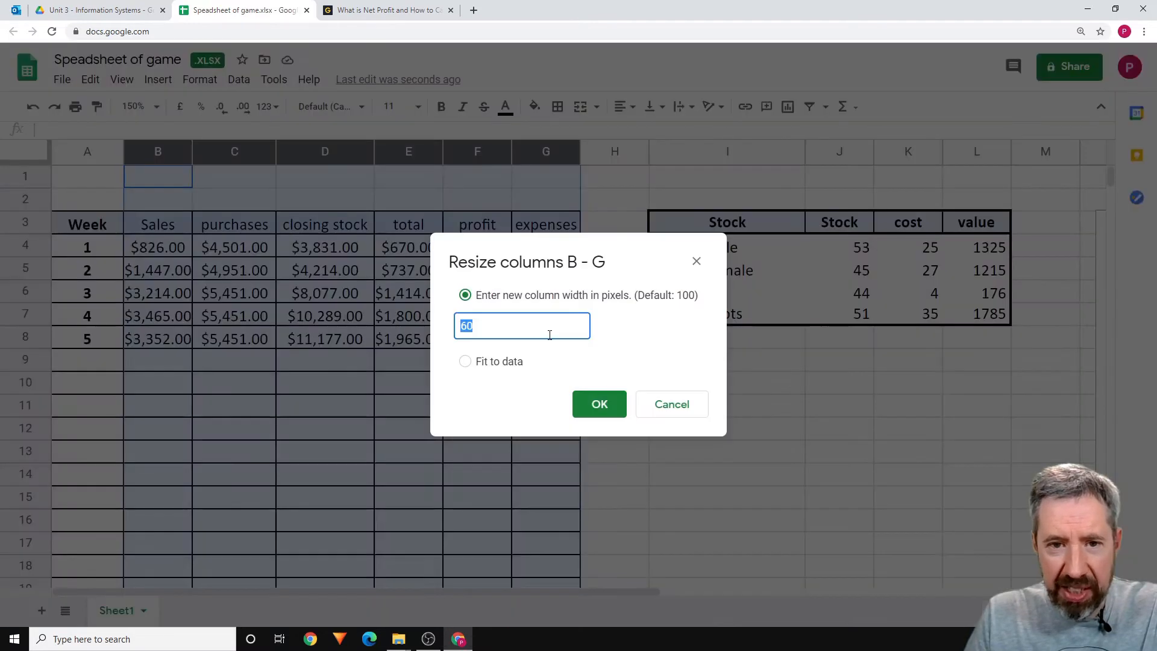
pyautogui.click(465, 361)
pyautogui.click(616, 414)
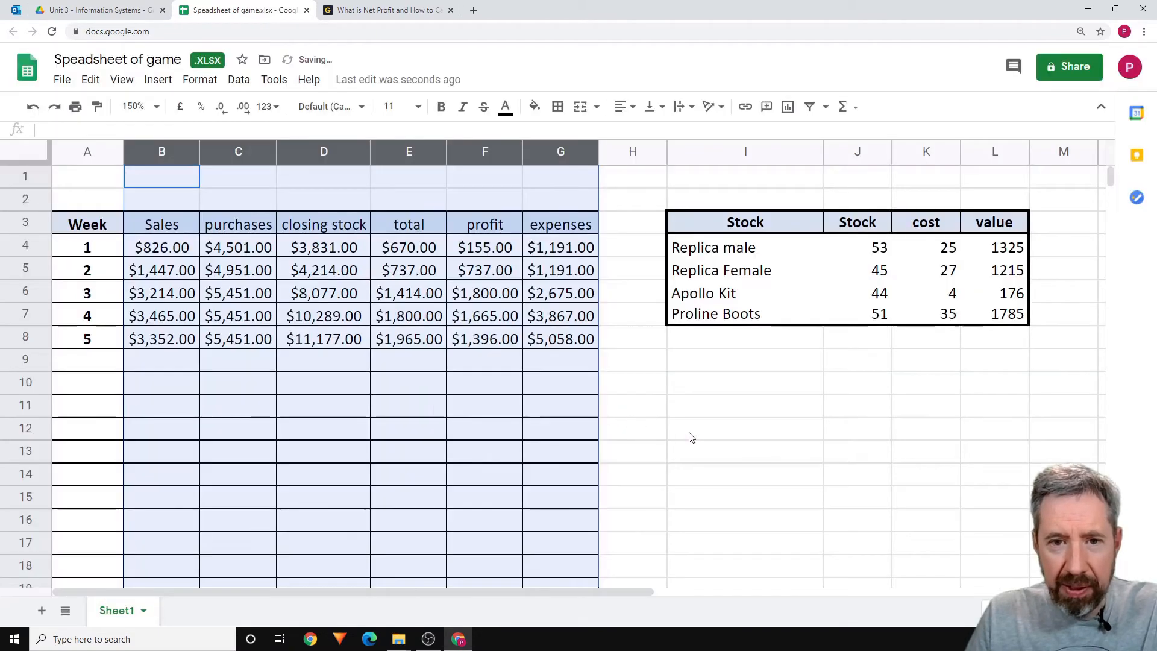
pyautogui.click(691, 438)
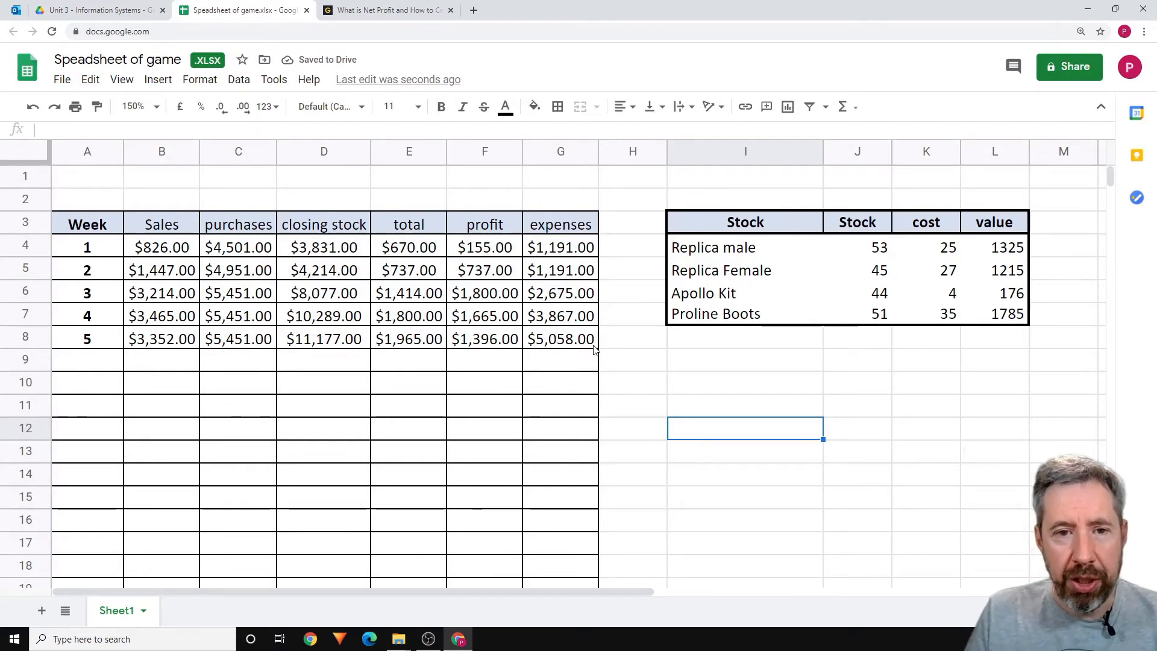
# Step: Add a colour-scale conditional format to the sales figures in B4:B8, using the preset that runs from white to green
pyautogui.moveTo(185, 256); pyautogui.dragTo(175, 339)
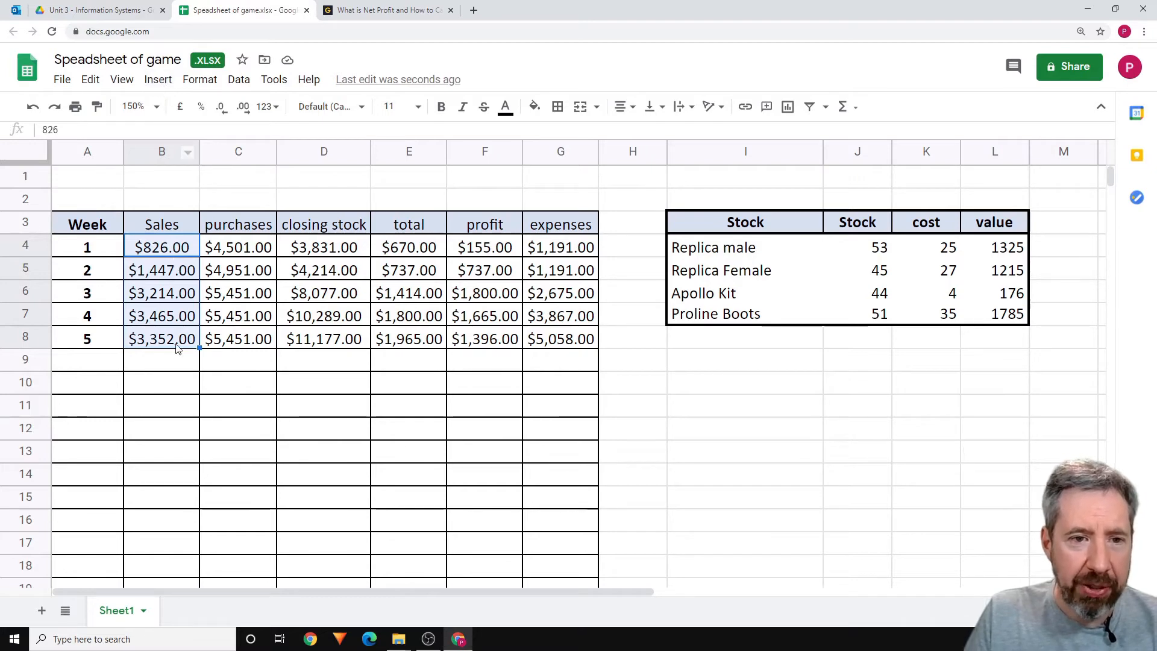
pyautogui.click(159, 80)
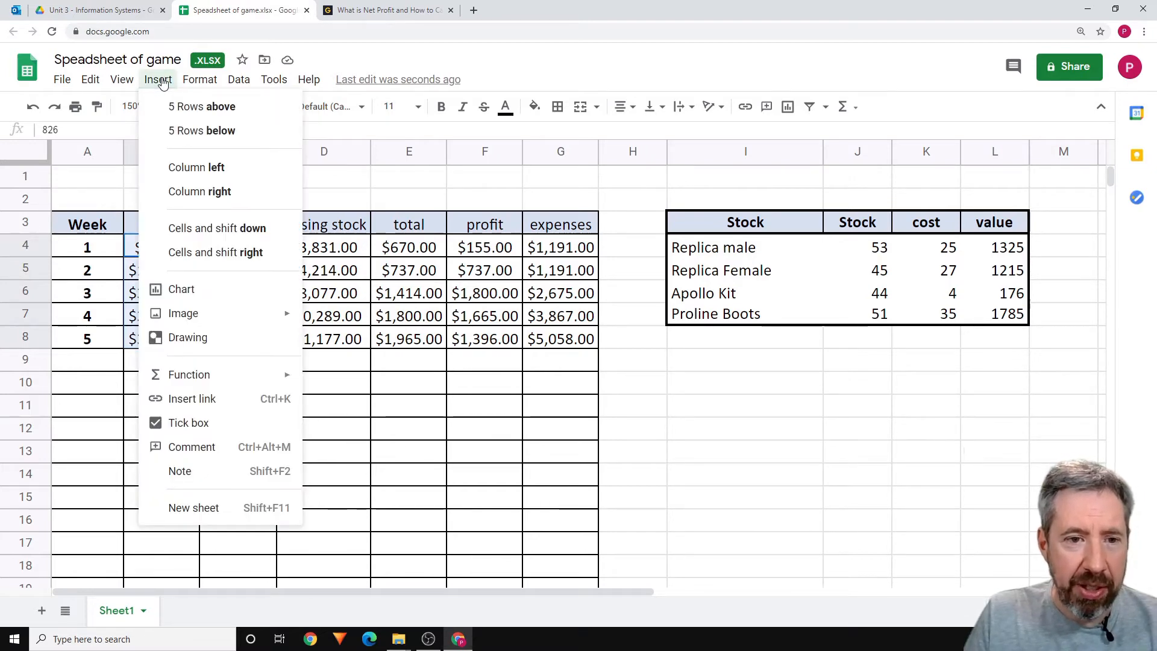
pyautogui.moveTo(197, 79)
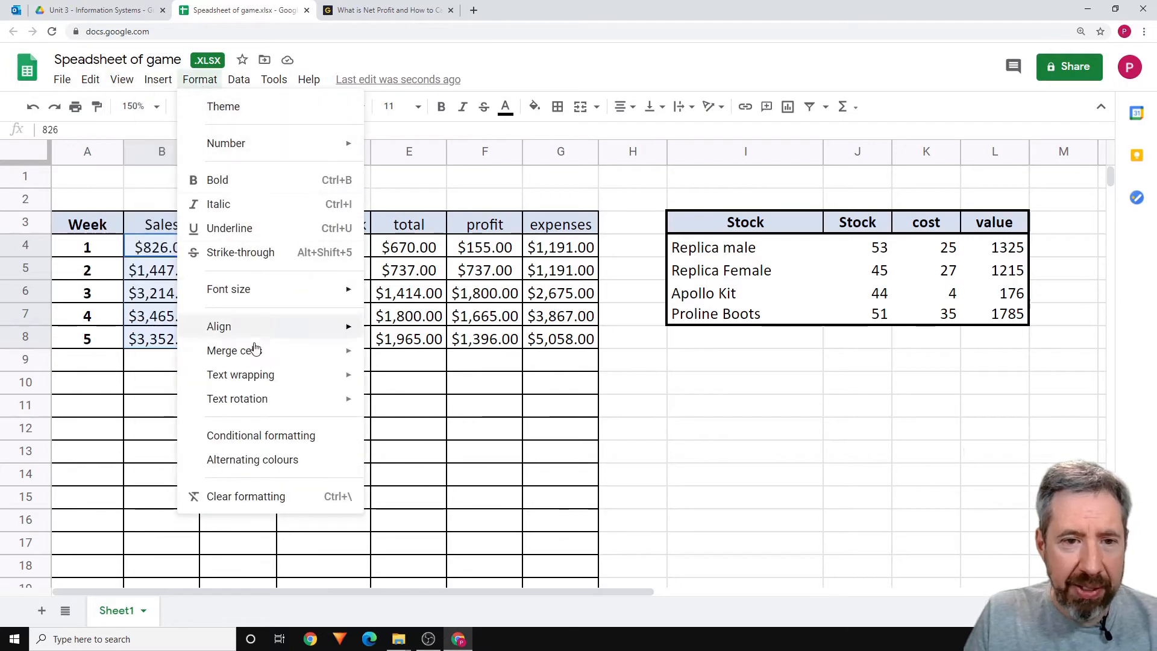
pyautogui.click(266, 436)
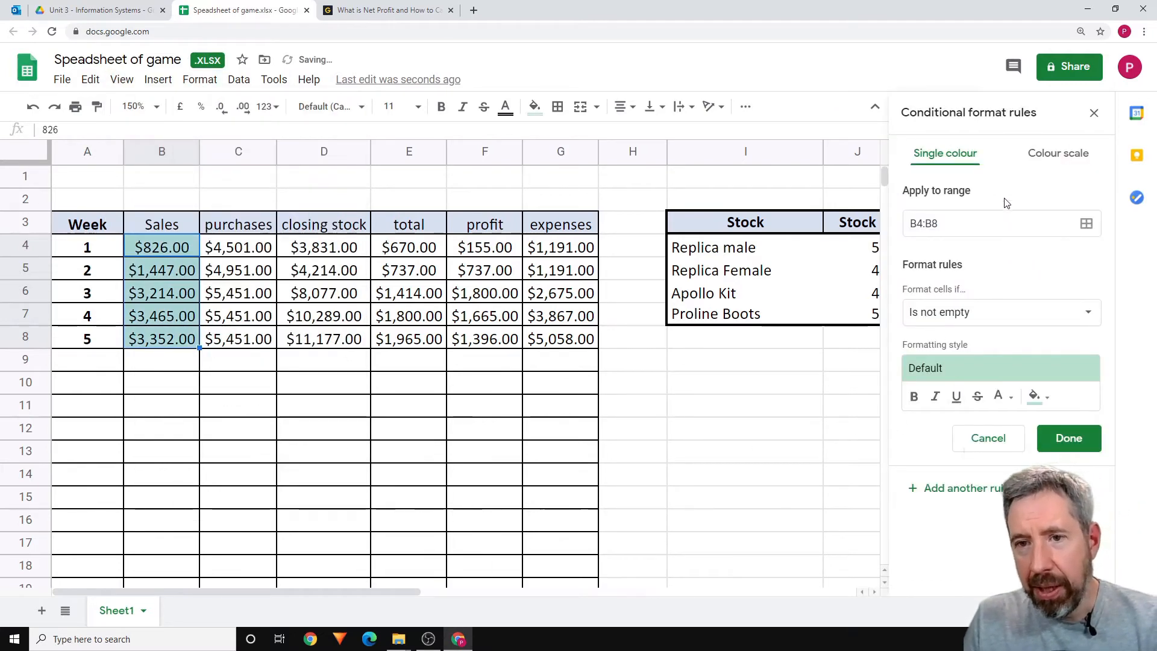
pyautogui.click(1059, 161)
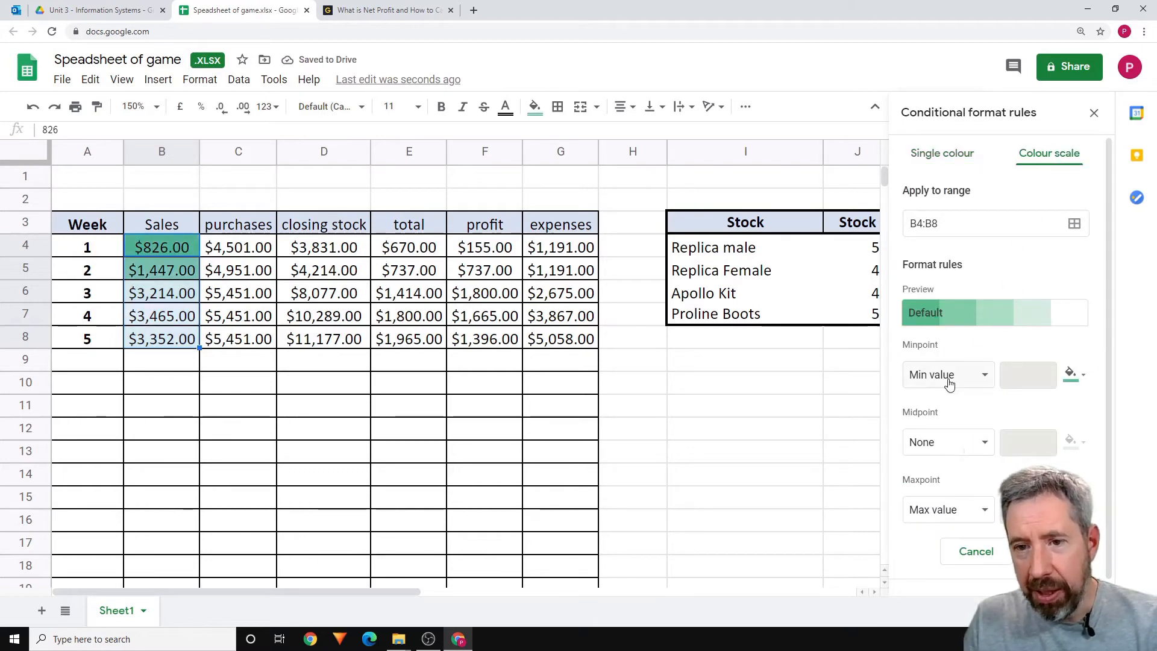
pyautogui.scroll(-1, 1044, 359)
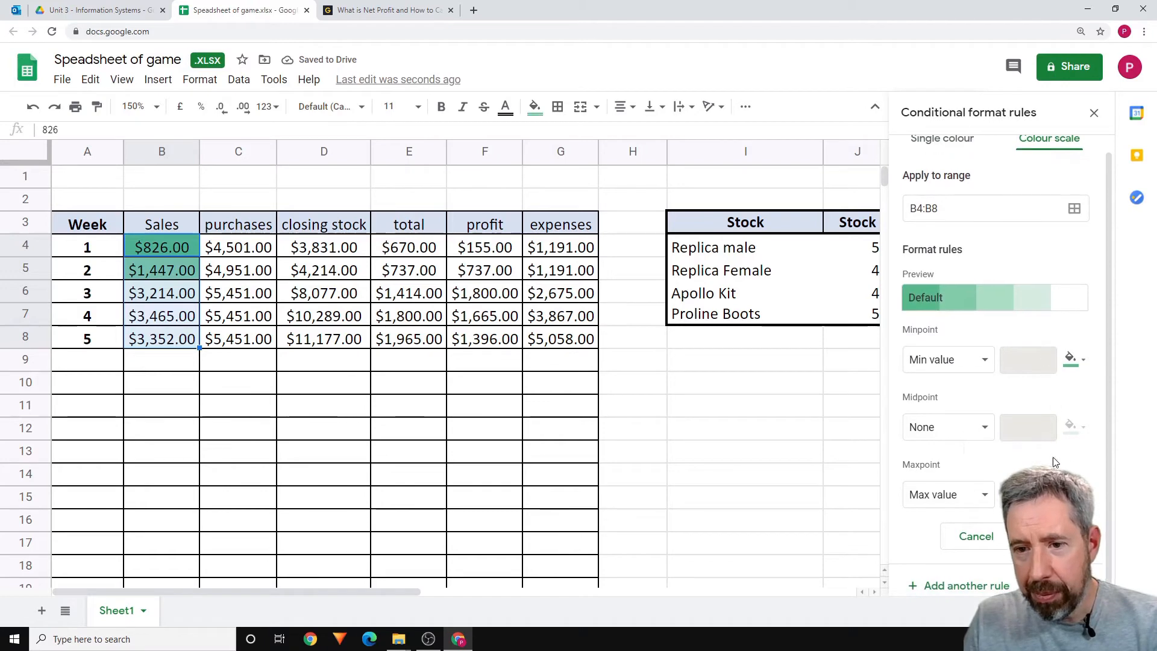
pyautogui.scroll(1, 1059, 463)
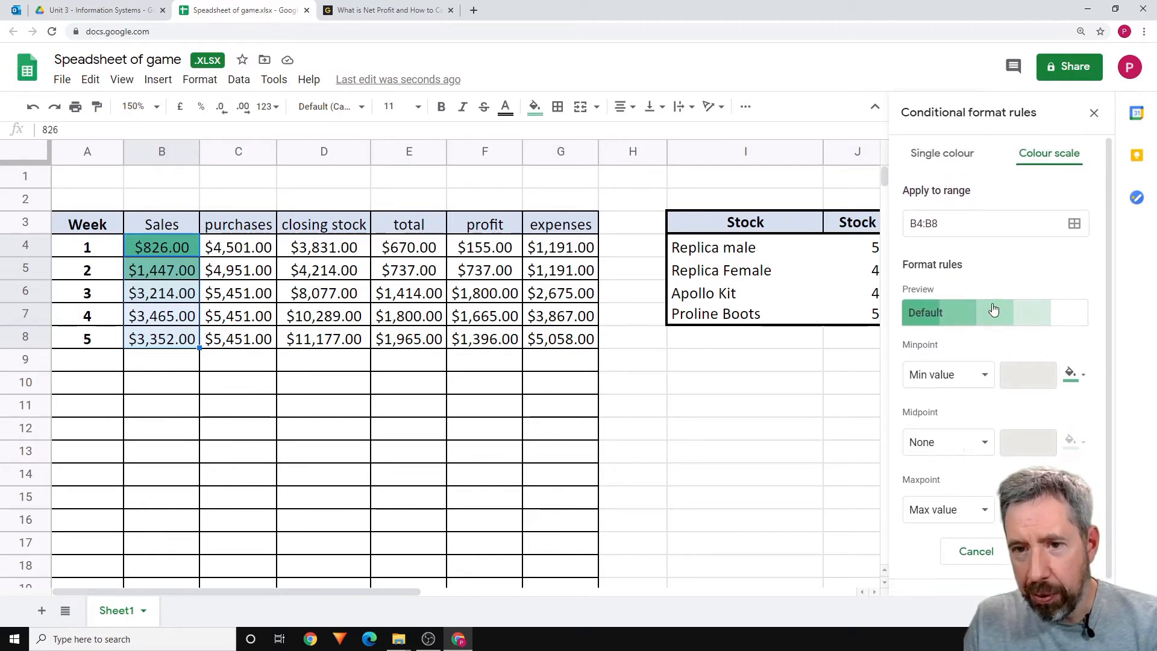
pyautogui.click(1022, 320)
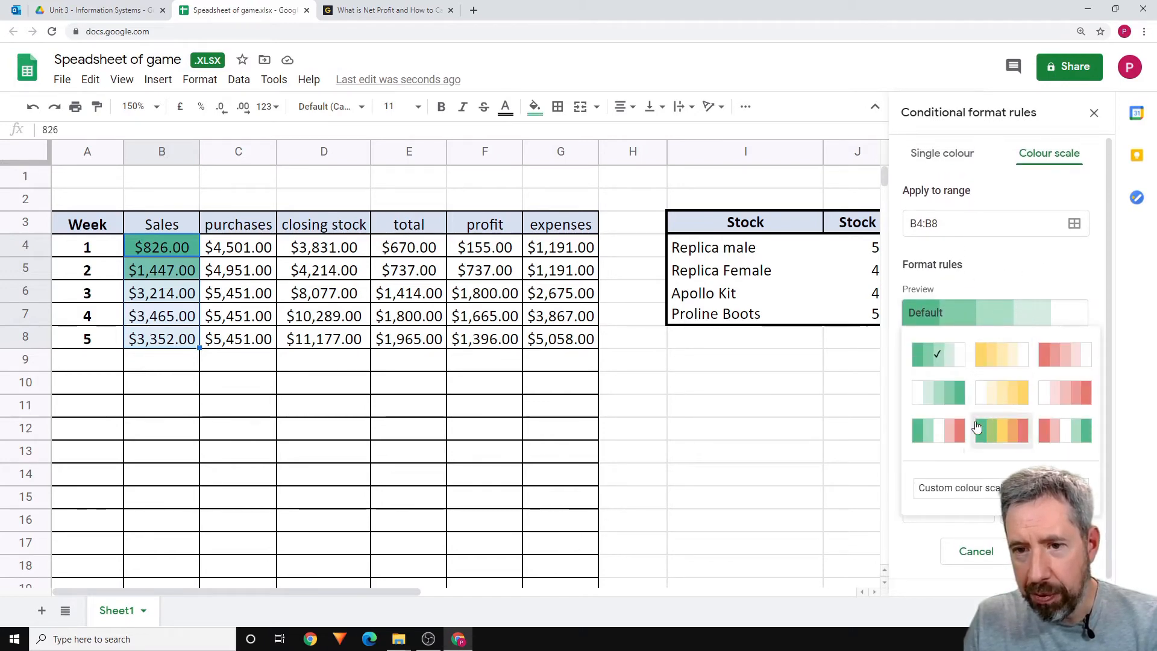
pyautogui.click(938, 393)
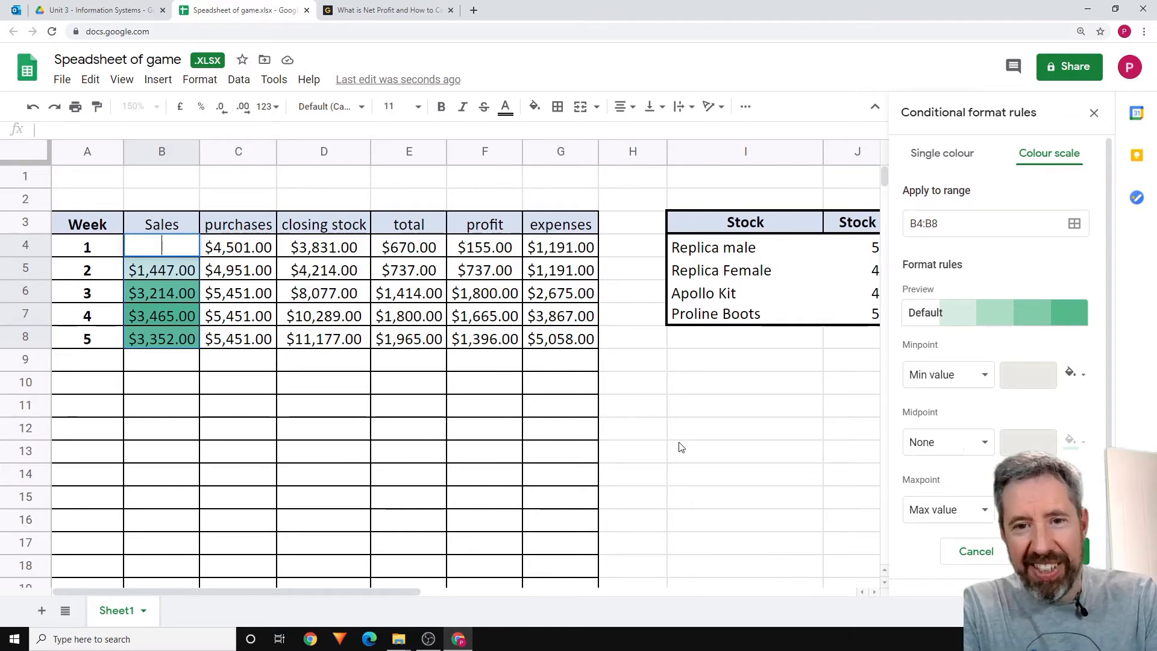
# Step: Undo the accidental clearing of the Week 1 sales figure in B4
pyautogui.press('Return')
pyautogui.click(676, 461)
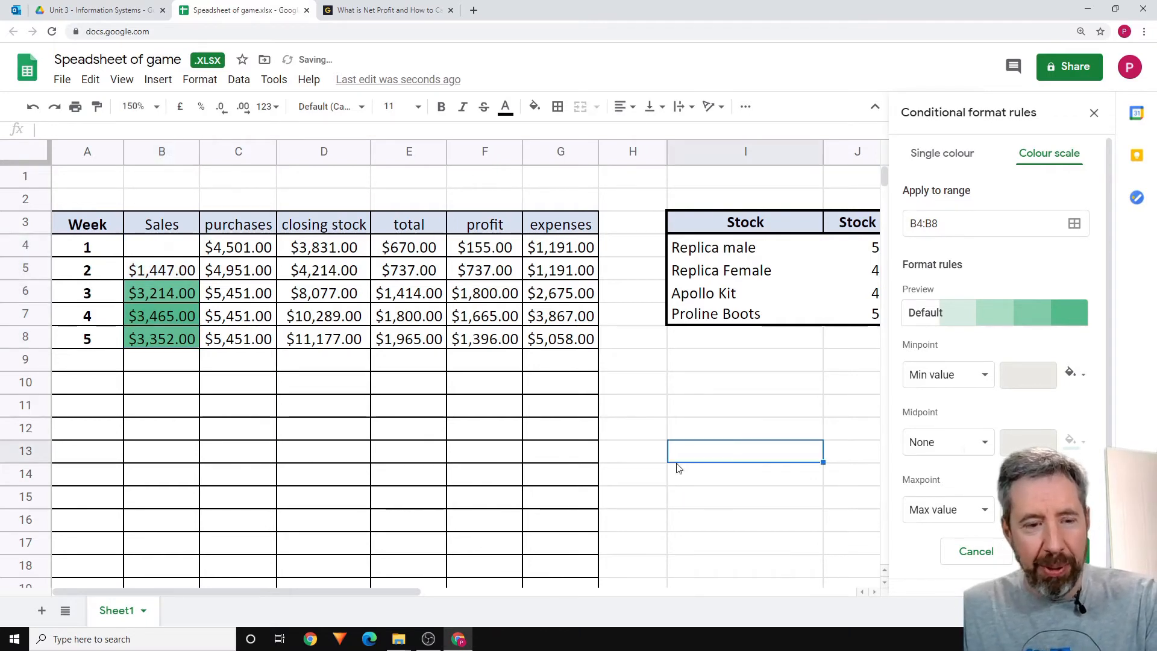
pyautogui.hotkey('ctrl', 'z')
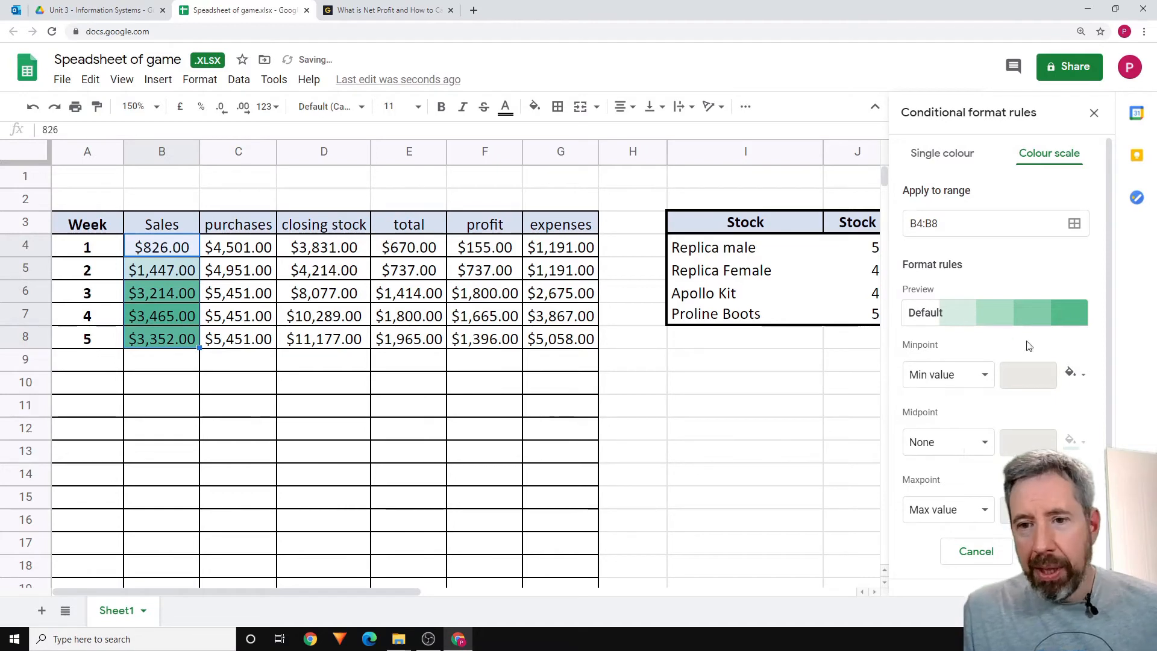
# Step: Try the green to yellow to red colour scale on B4:B8, switch back to white to green, and cancel the rule
pyautogui.click(967, 313)
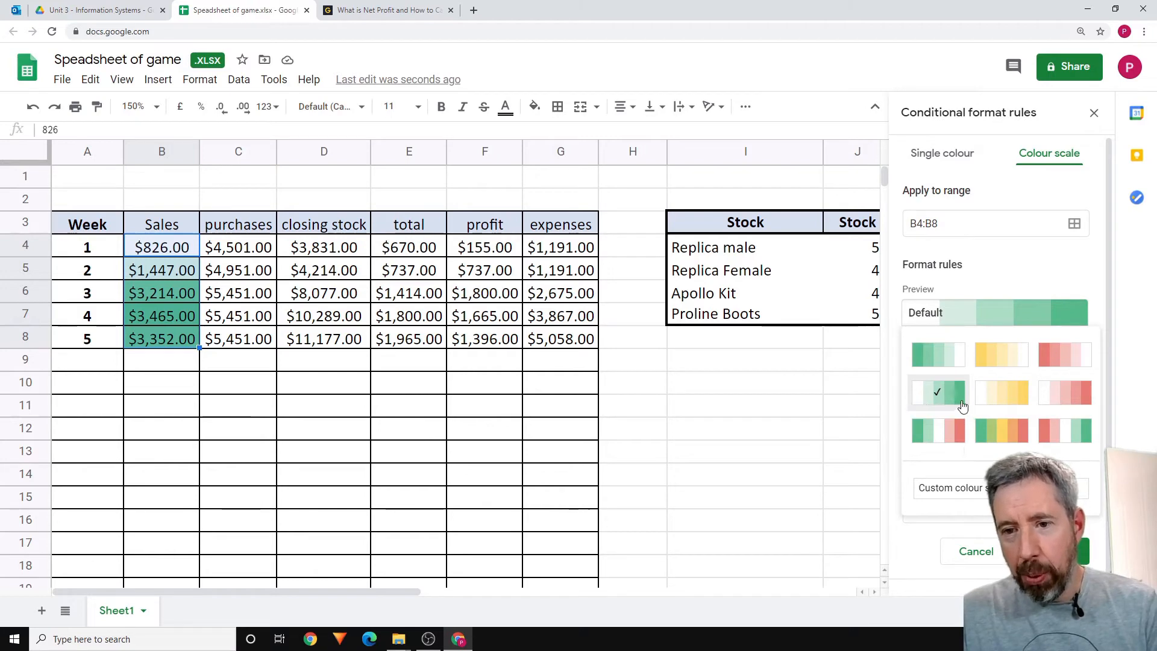
pyautogui.click(977, 290)
pyautogui.click(238, 428)
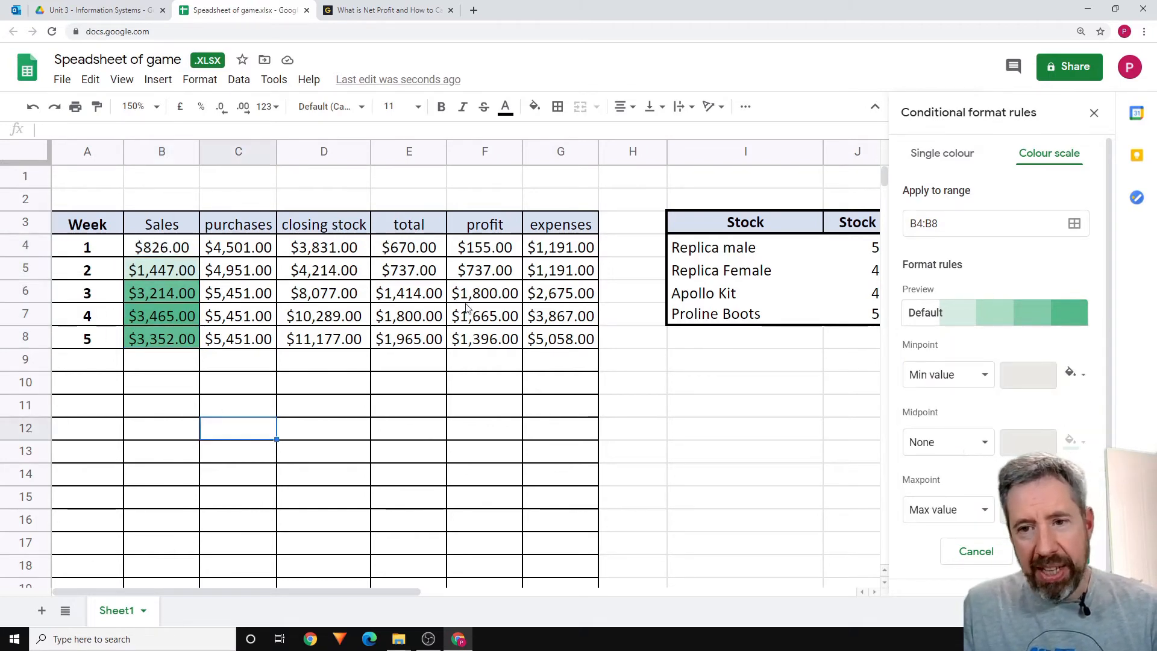
pyautogui.click(985, 317)
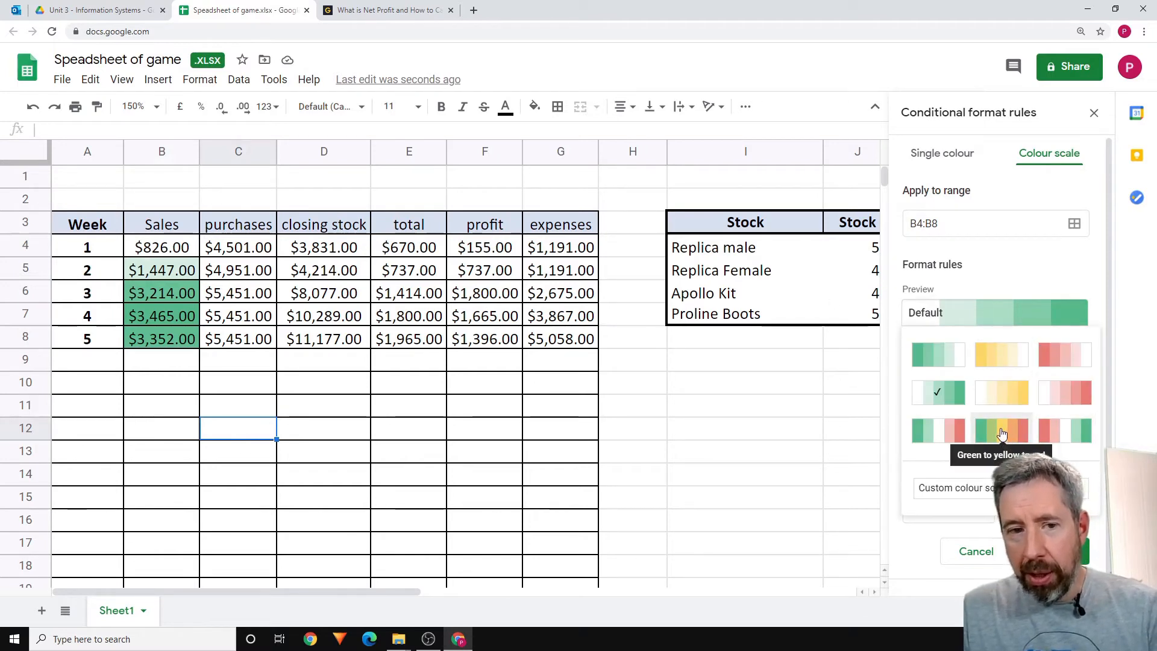
pyautogui.click(1019, 440)
pyautogui.click(994, 313)
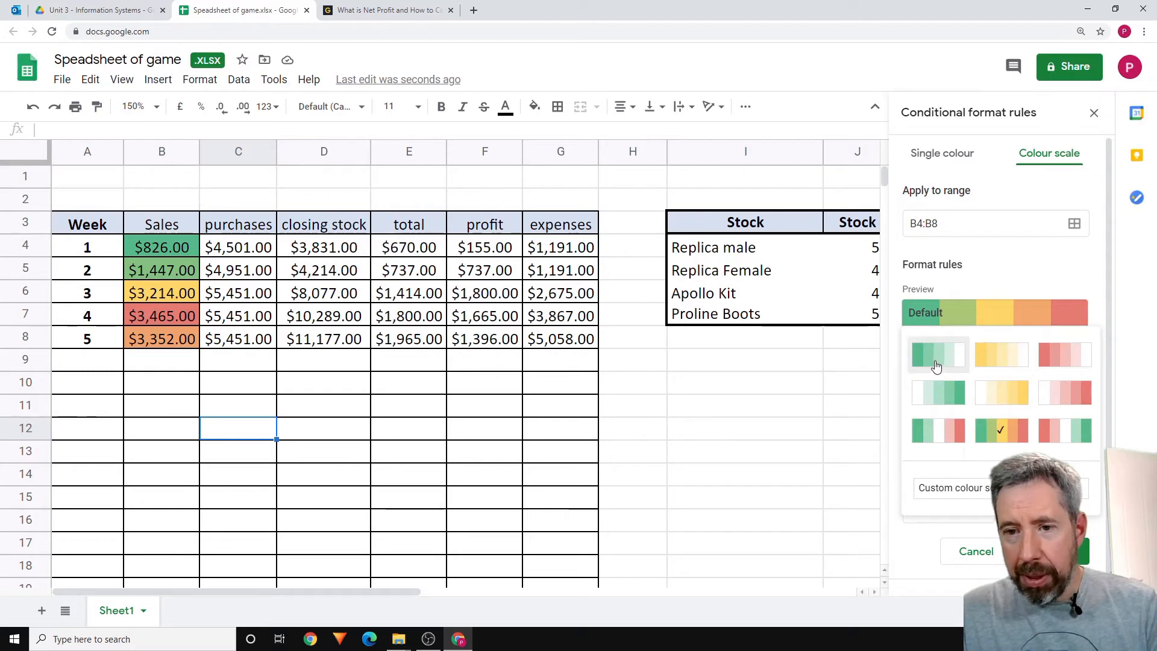
pyautogui.click(953, 391)
pyautogui.click(409, 381)
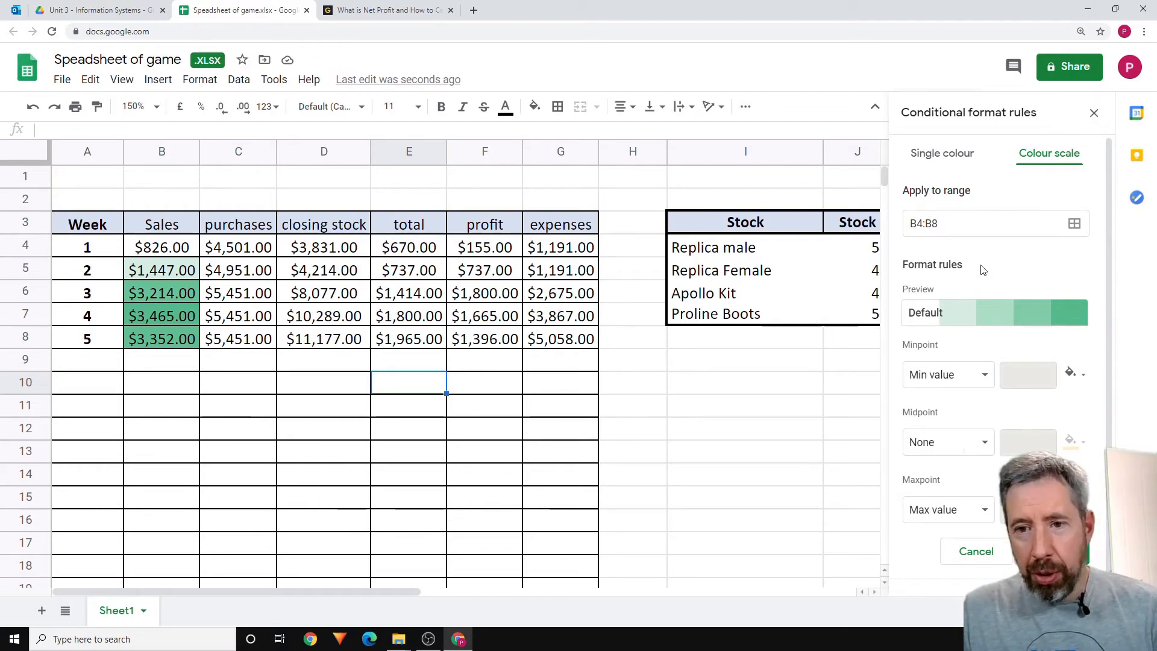
pyautogui.click(982, 552)
# Step: Enter the negative test value -6 in B9 below the sales figures
pyautogui.click(174, 362)
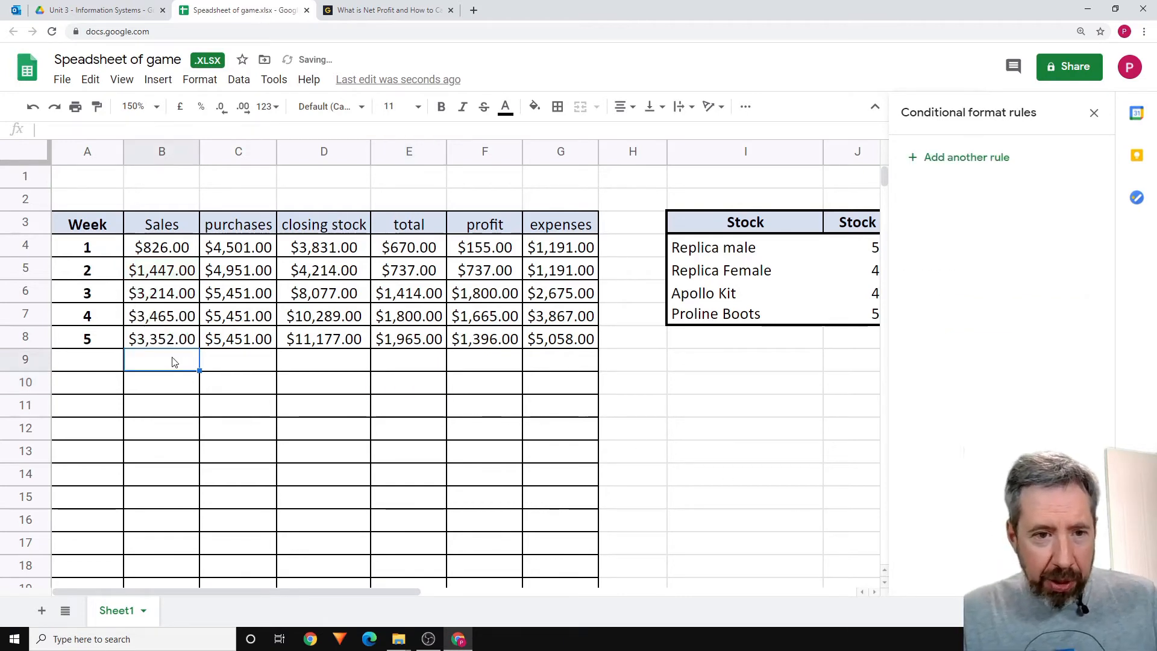
pyautogui.write('-6')
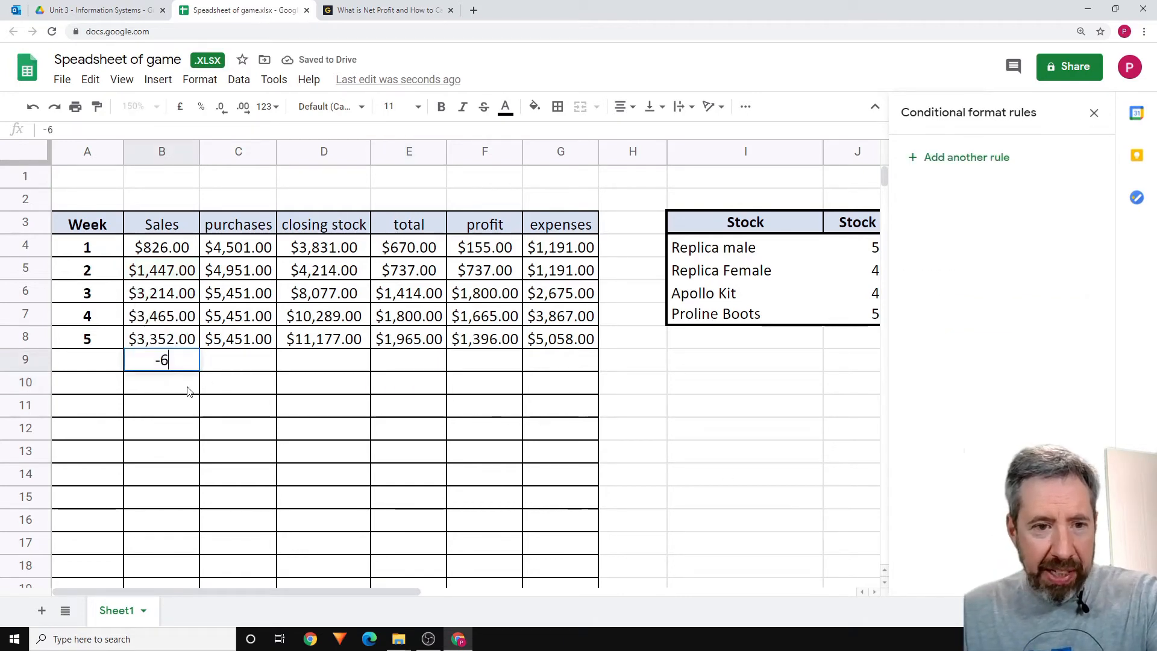
pyautogui.press('Return')
pyautogui.click(189, 364)
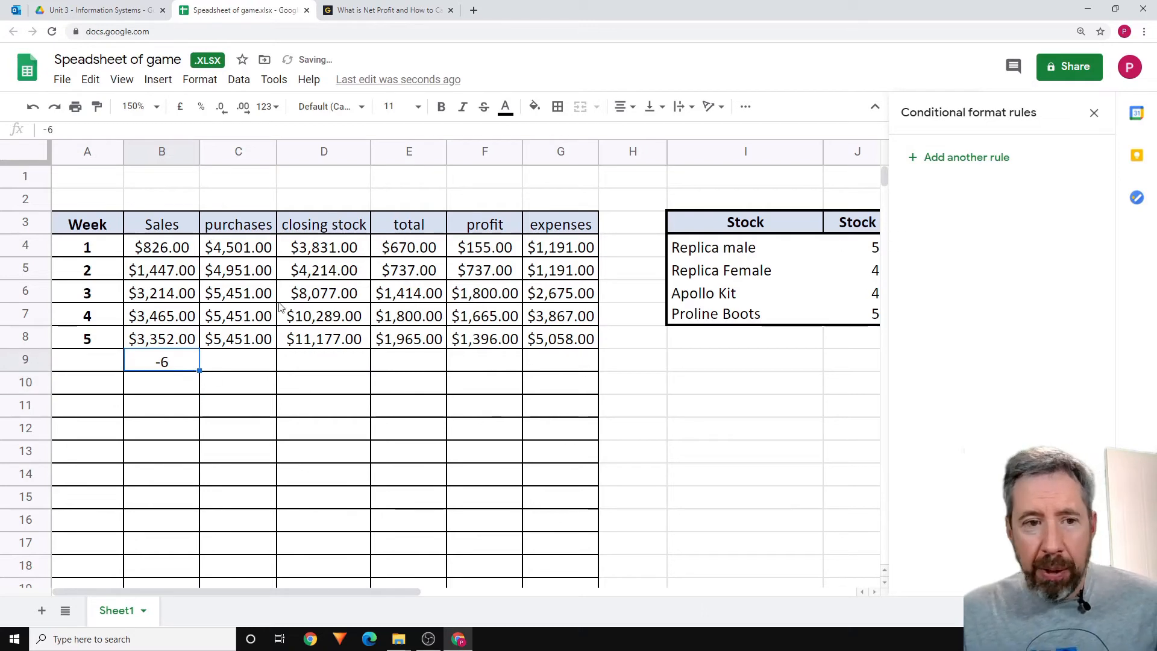
# Step: Add a single-colour conditional format rule on B4:G11 that applies to values less than 0
pyautogui.moveTo(161, 247); pyautogui.dragTo(340, 343)
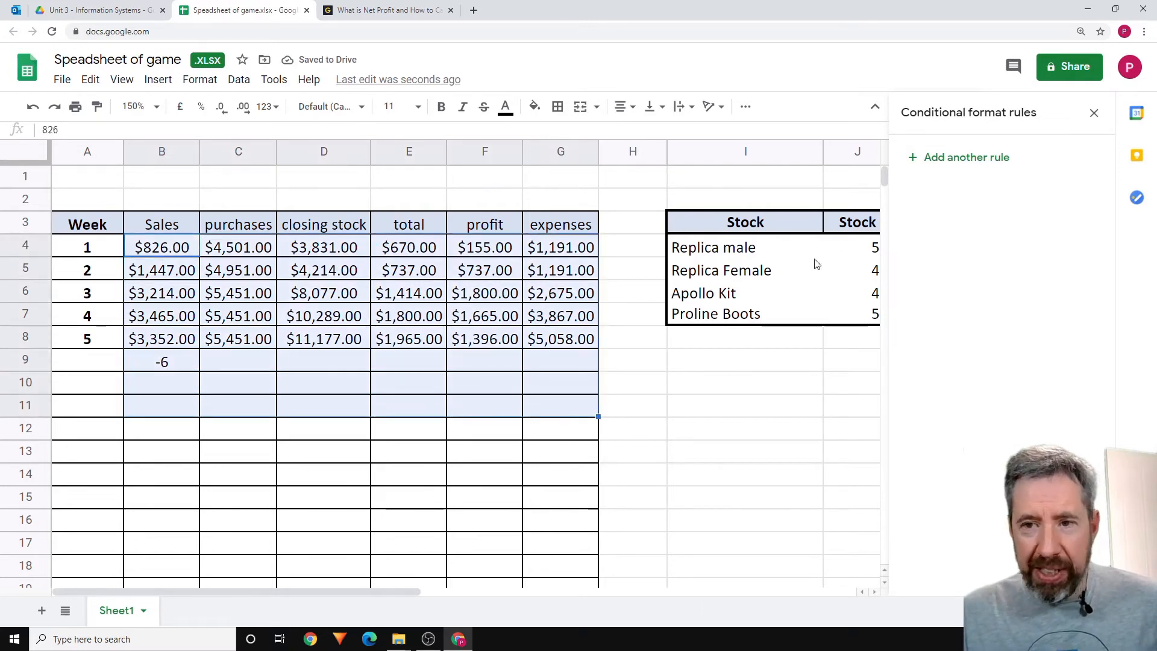
pyautogui.click(957, 156)
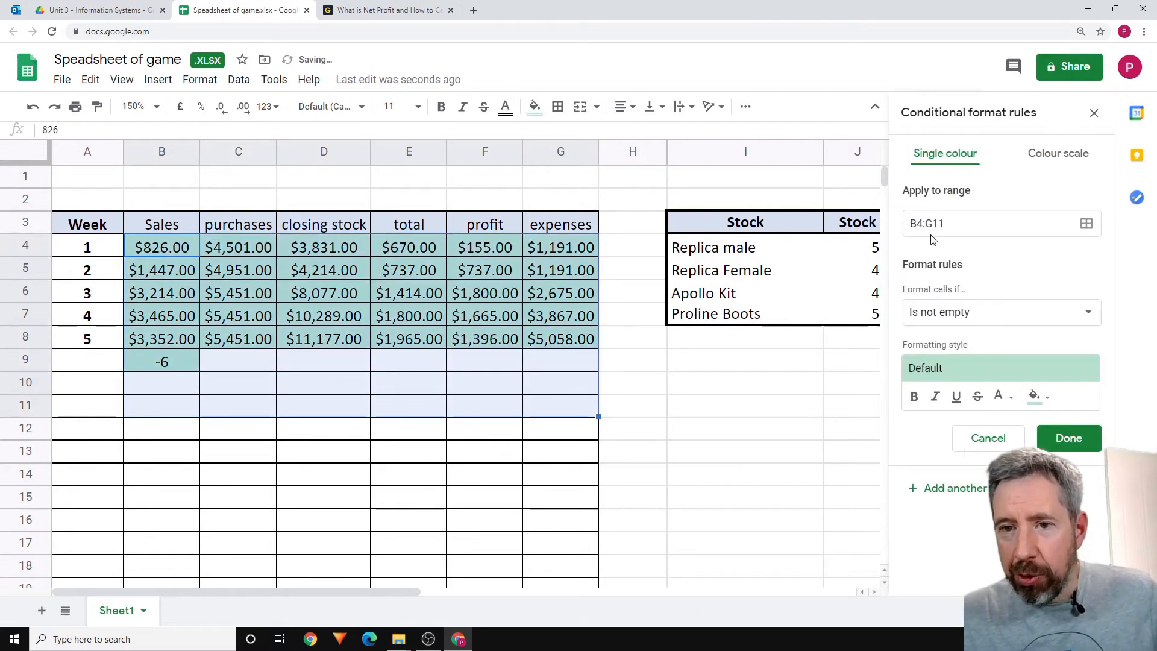
pyautogui.click(987, 318)
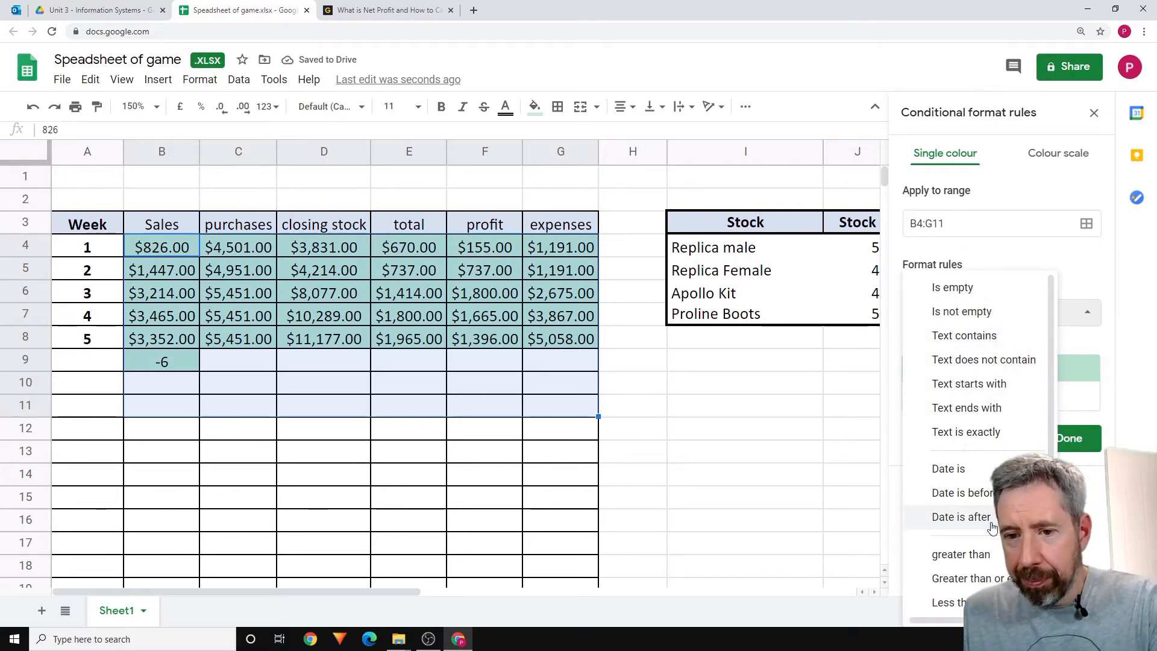
pyautogui.scroll(-2, 964, 482)
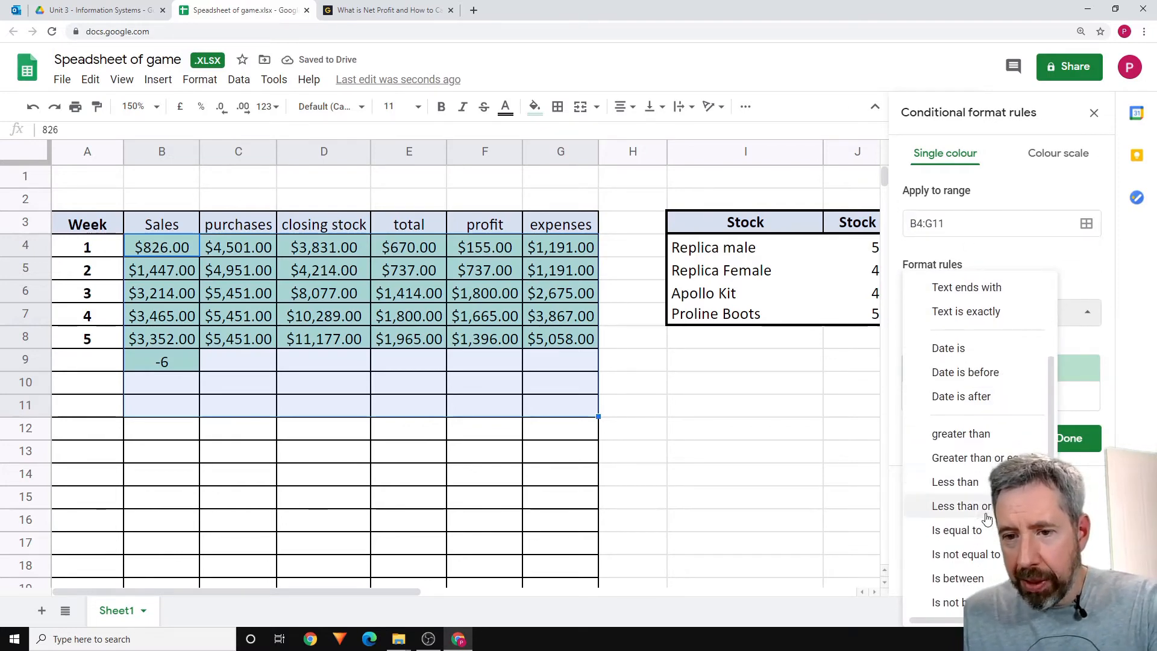
pyautogui.click(957, 484)
pyautogui.click(948, 347)
pyautogui.write('0')
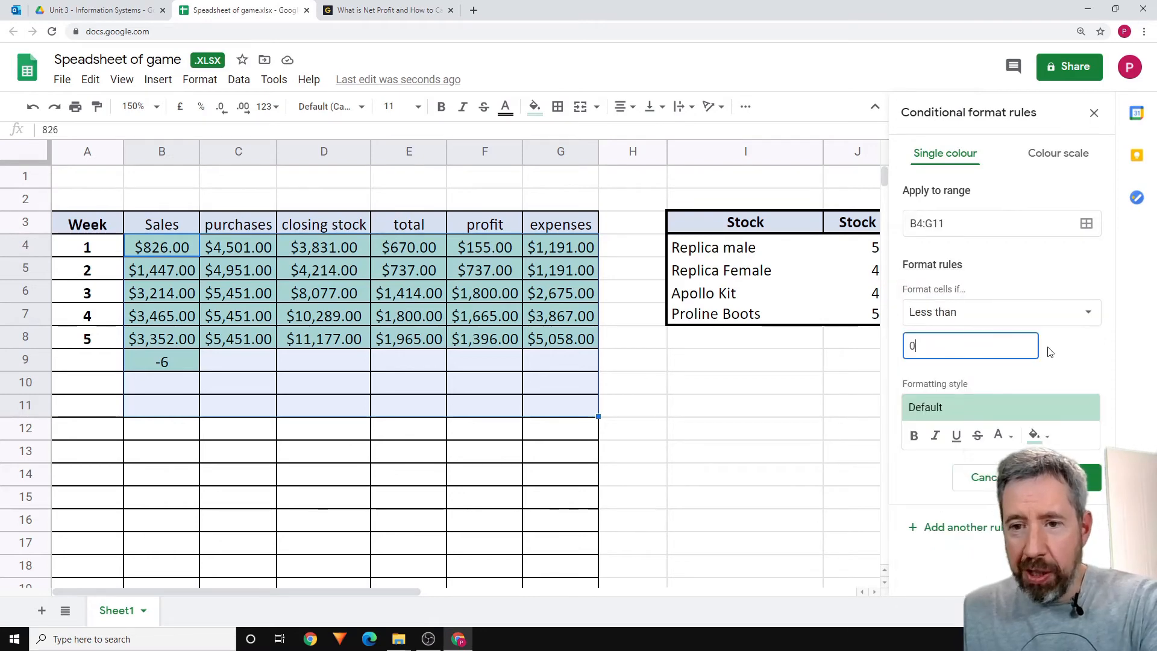
# Step: Try the custom light red as the rule's text colour, and set the text back to black
pyautogui.click(1034, 435)
pyautogui.click(1003, 437)
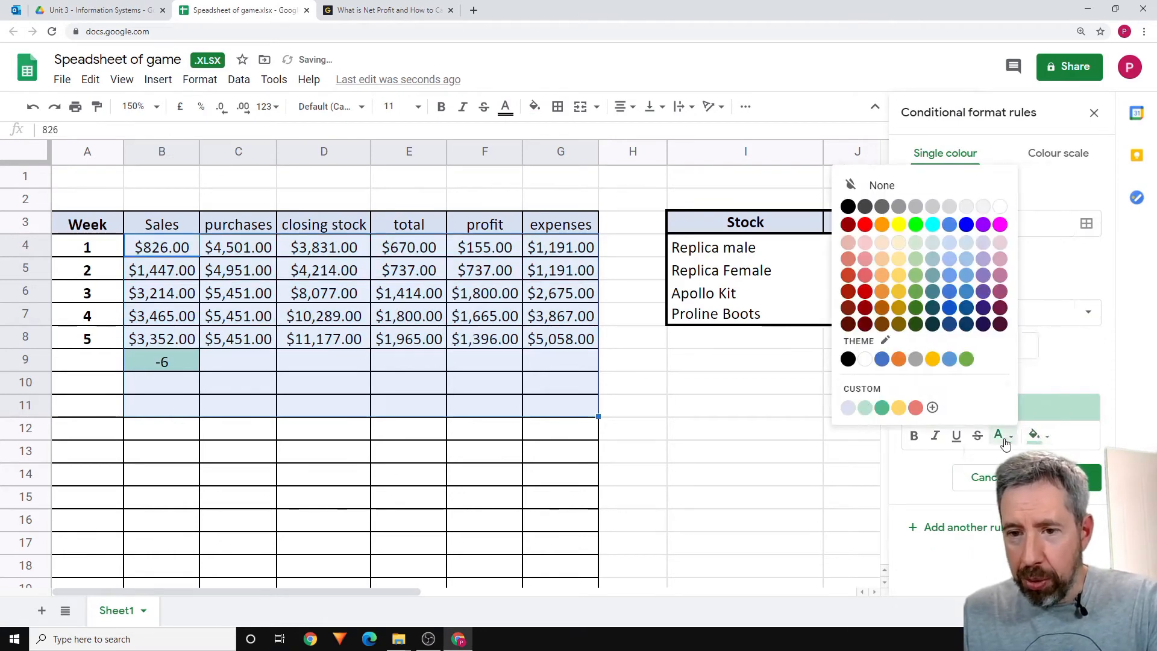
pyautogui.click(1003, 437)
pyautogui.click(1033, 438)
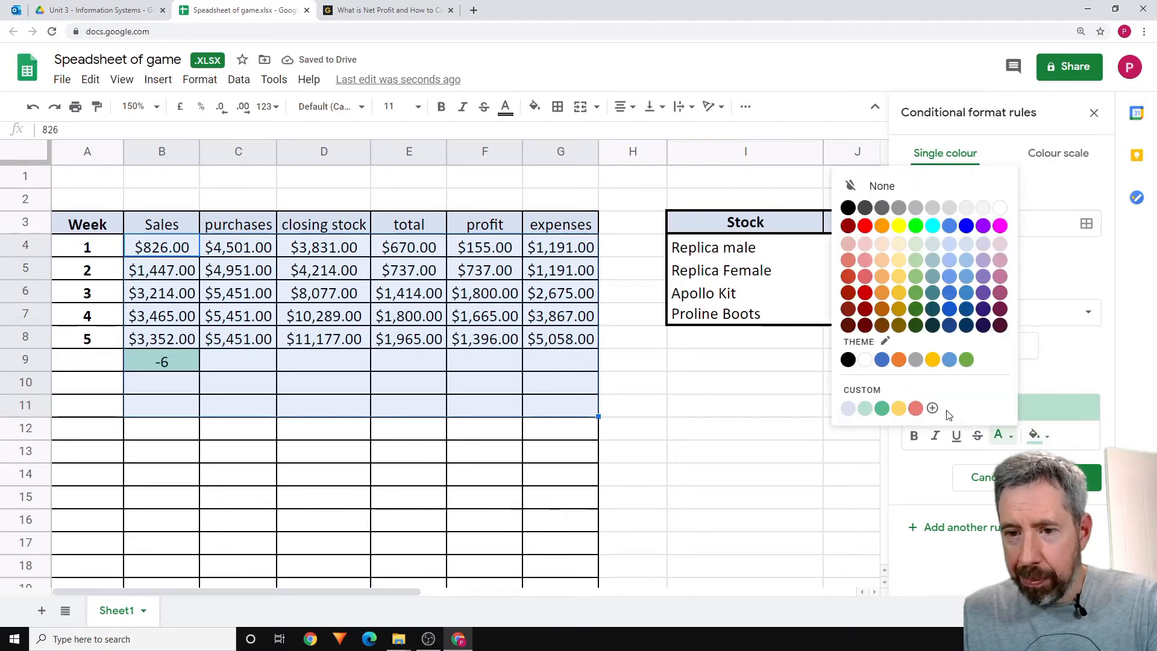
pyautogui.click(916, 409)
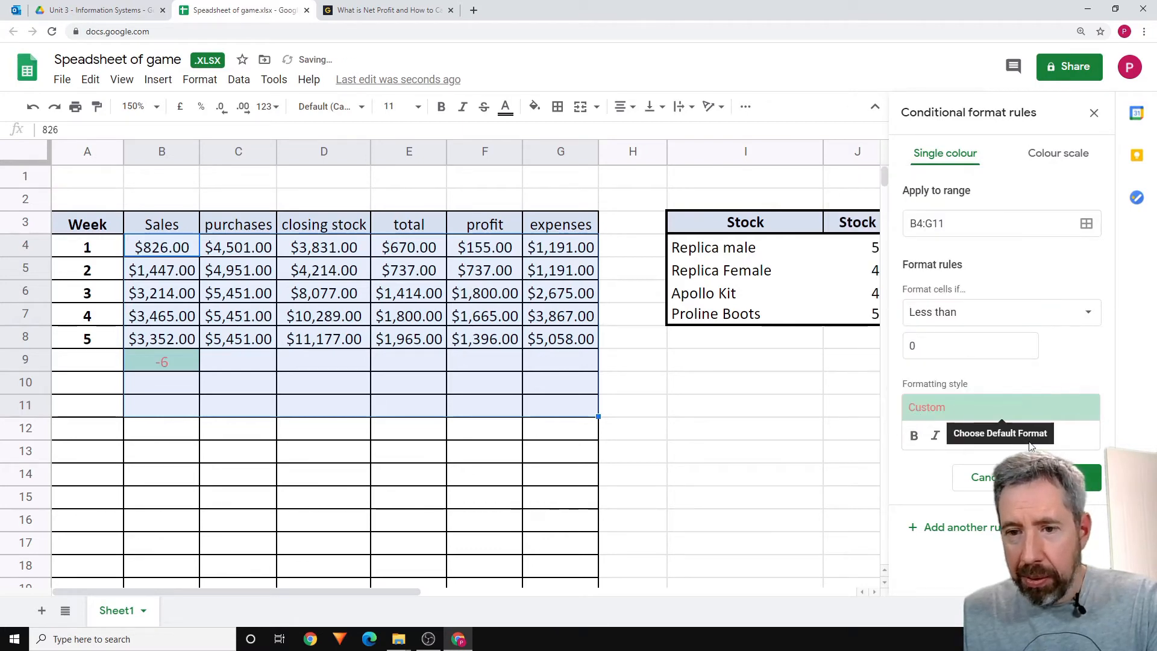
pyautogui.click(998, 435)
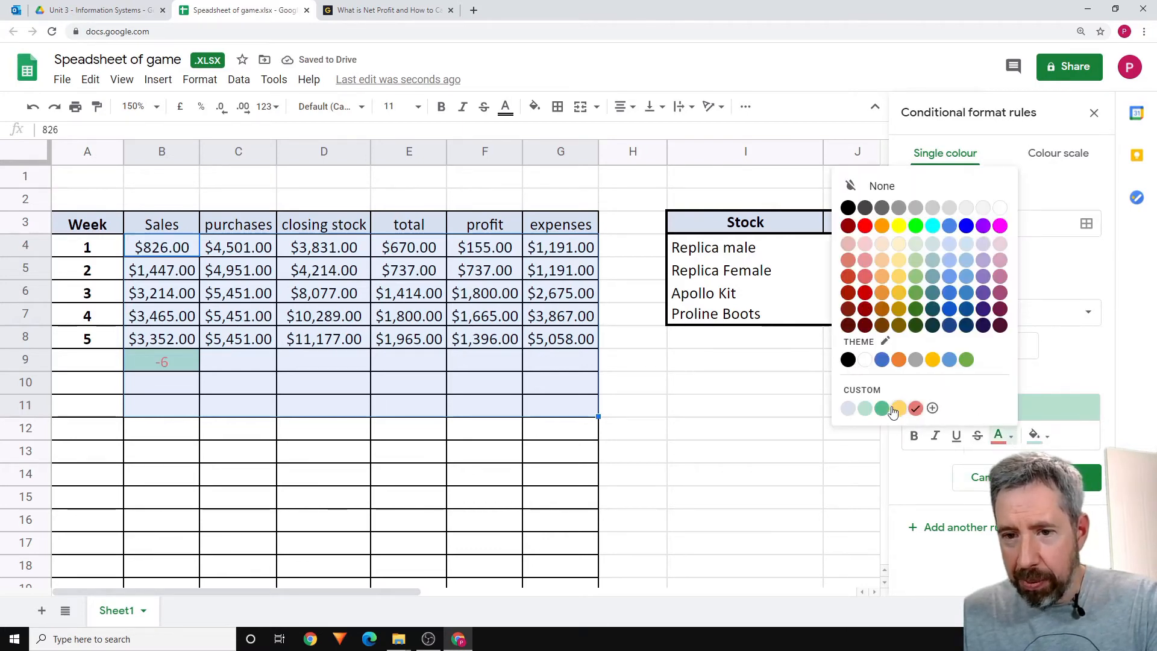
pyautogui.click(847, 359)
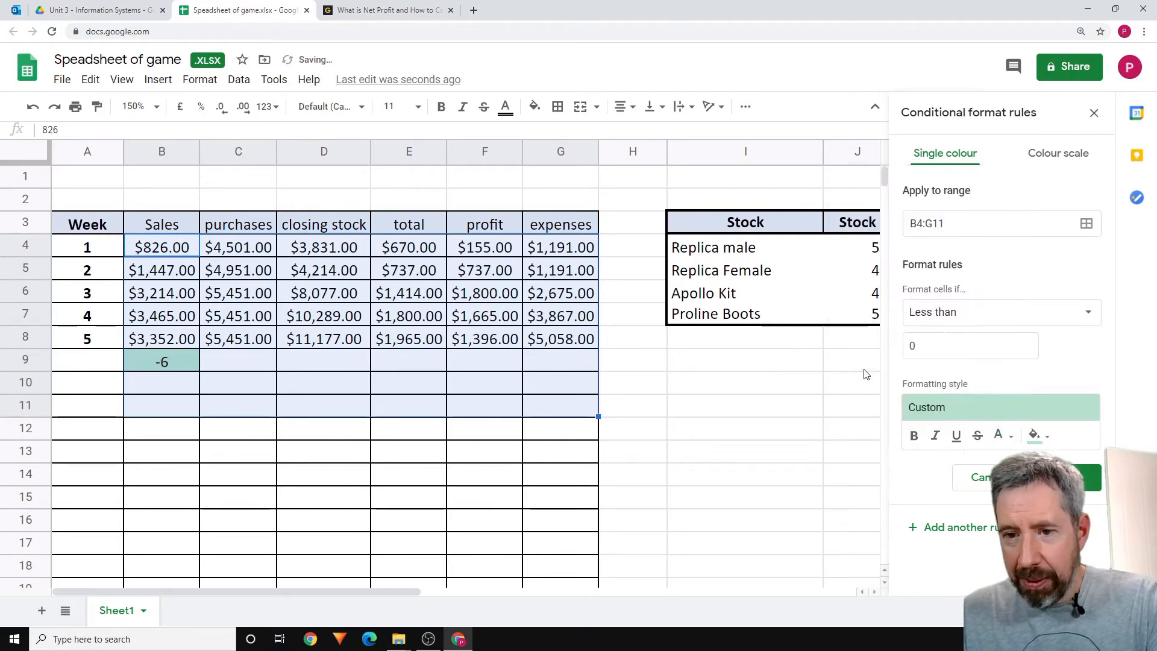
# Step: Give the less-than-0 rule a red fill with white text and save it
pyautogui.click(1034, 435)
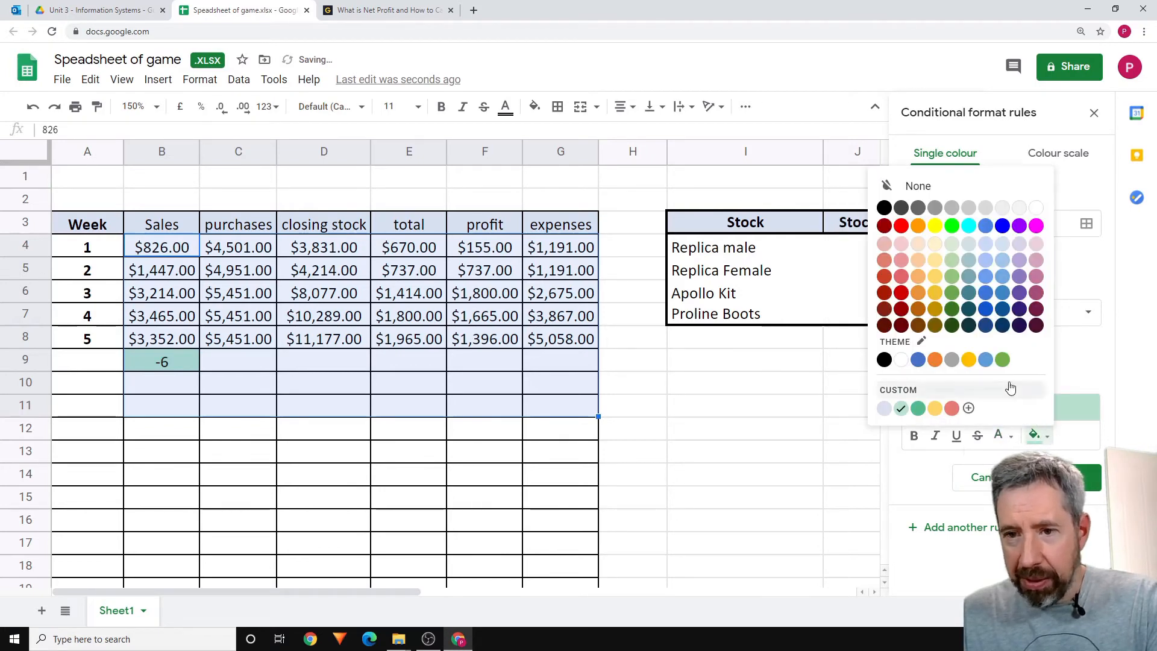
pyautogui.click(901, 227)
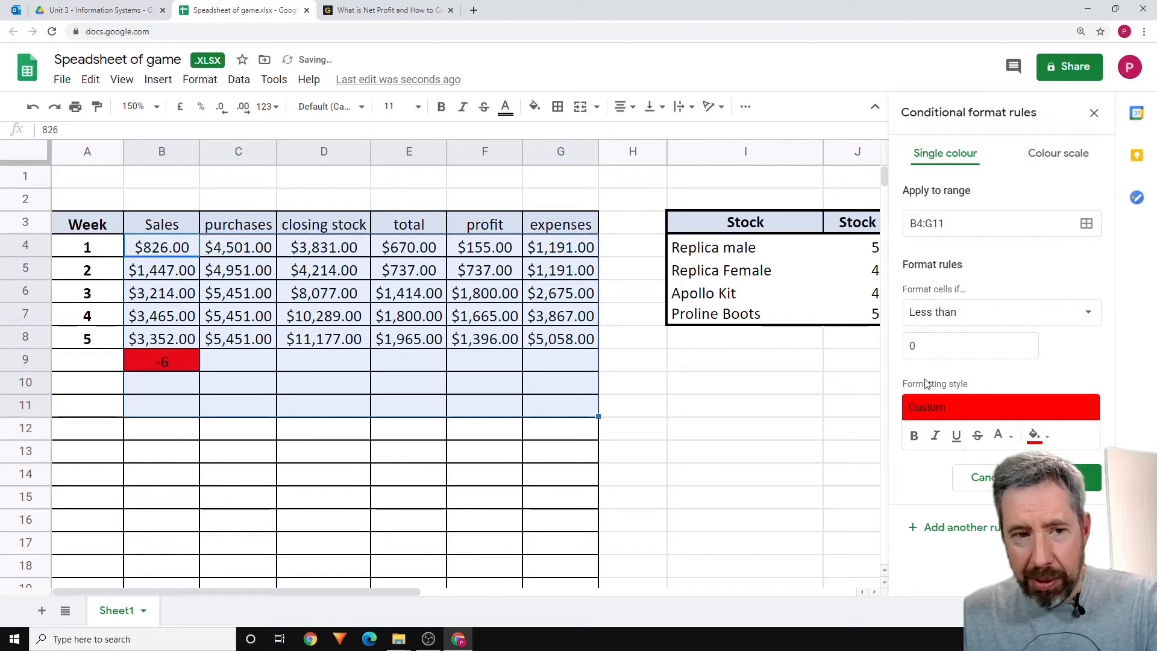
pyautogui.click(1012, 437)
pyautogui.click(999, 207)
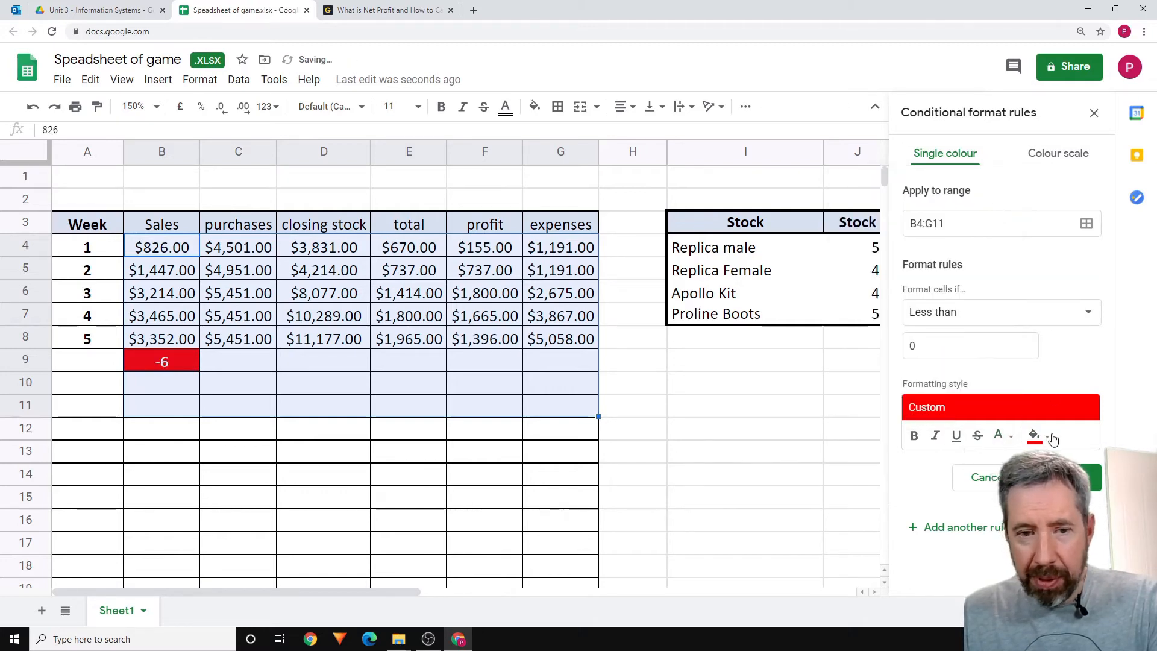
pyautogui.click(1078, 478)
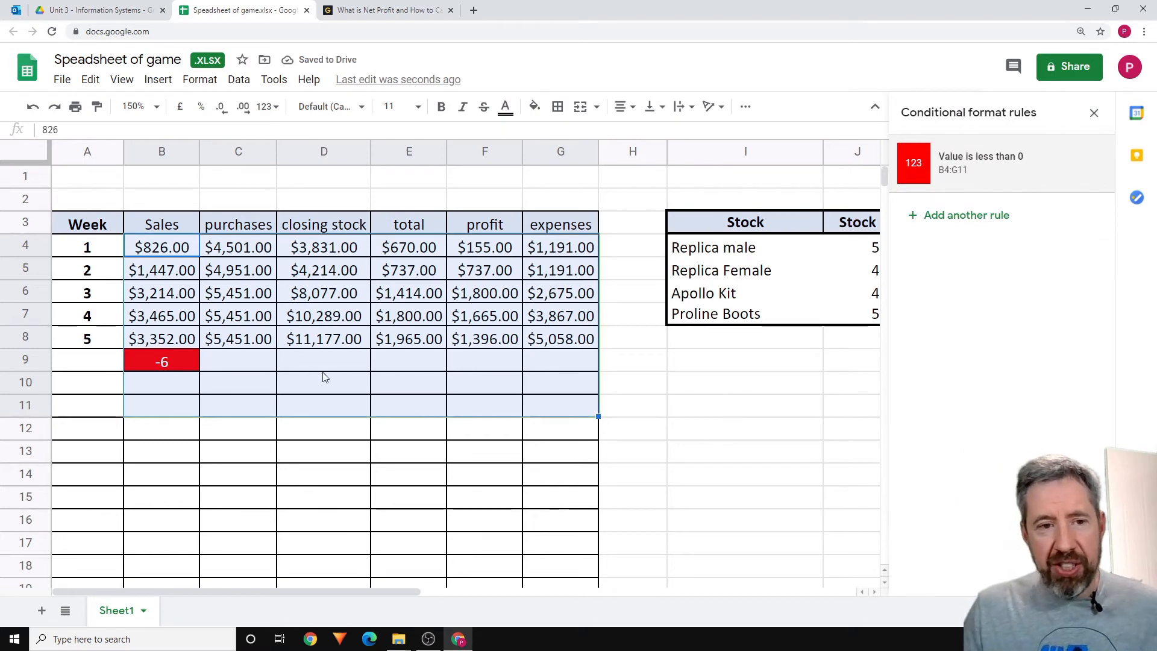
# Step: Clear the negative test value from B9
pyautogui.click(169, 362)
pyautogui.press('Delete')
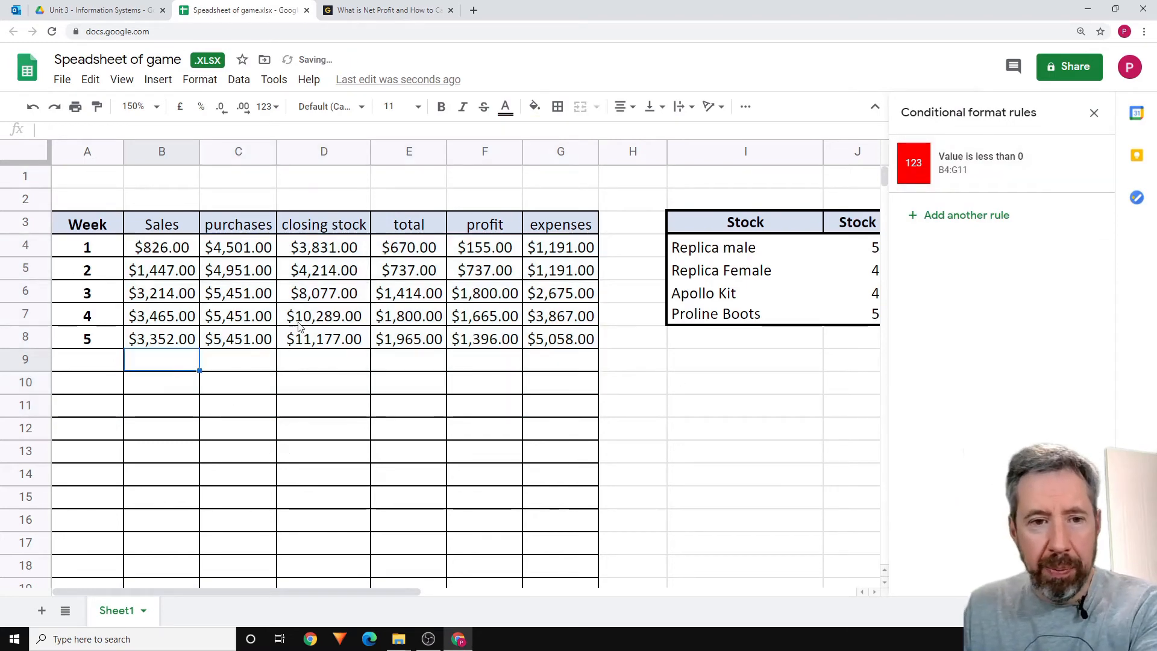
# Step: Test the rule by entering -32 as the Week 3 closing stock in D6, and undo the entry
pyautogui.click(313, 300)
pyautogui.write('-32')
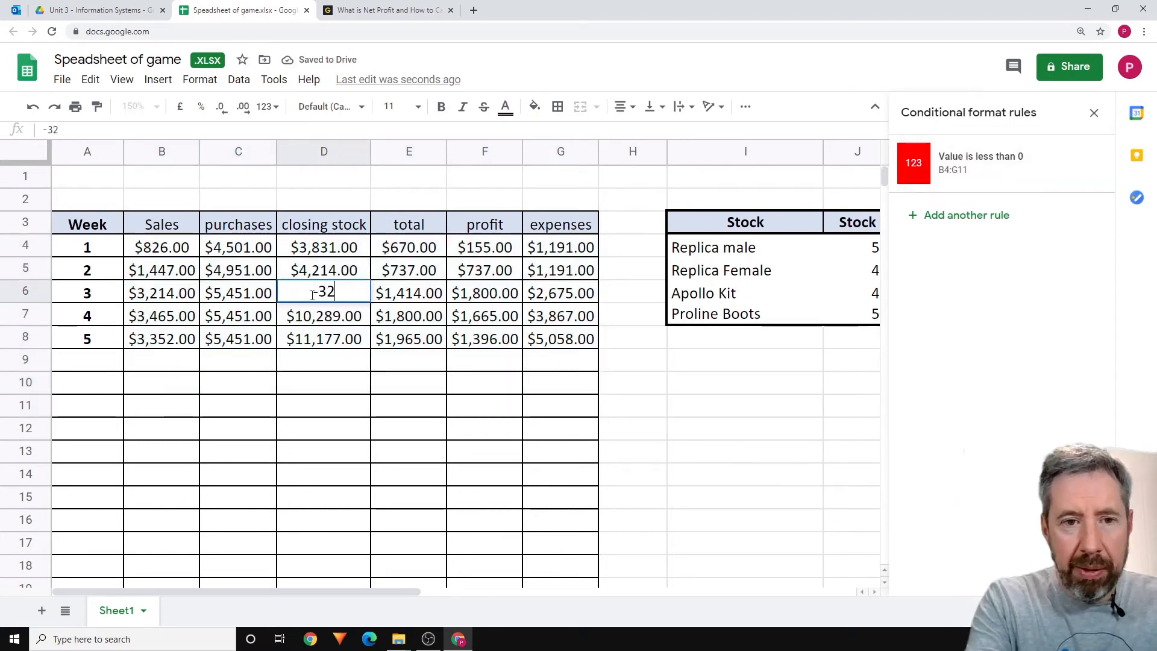
pyautogui.press('Return')
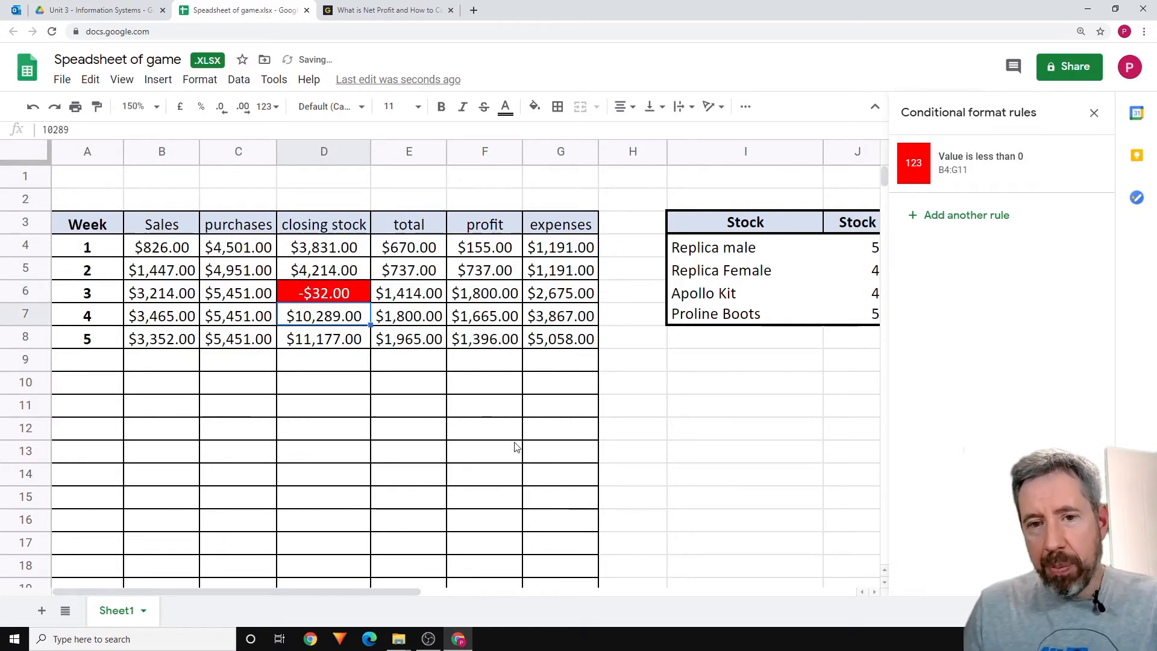
pyautogui.hotkey('ctrl', 'z')
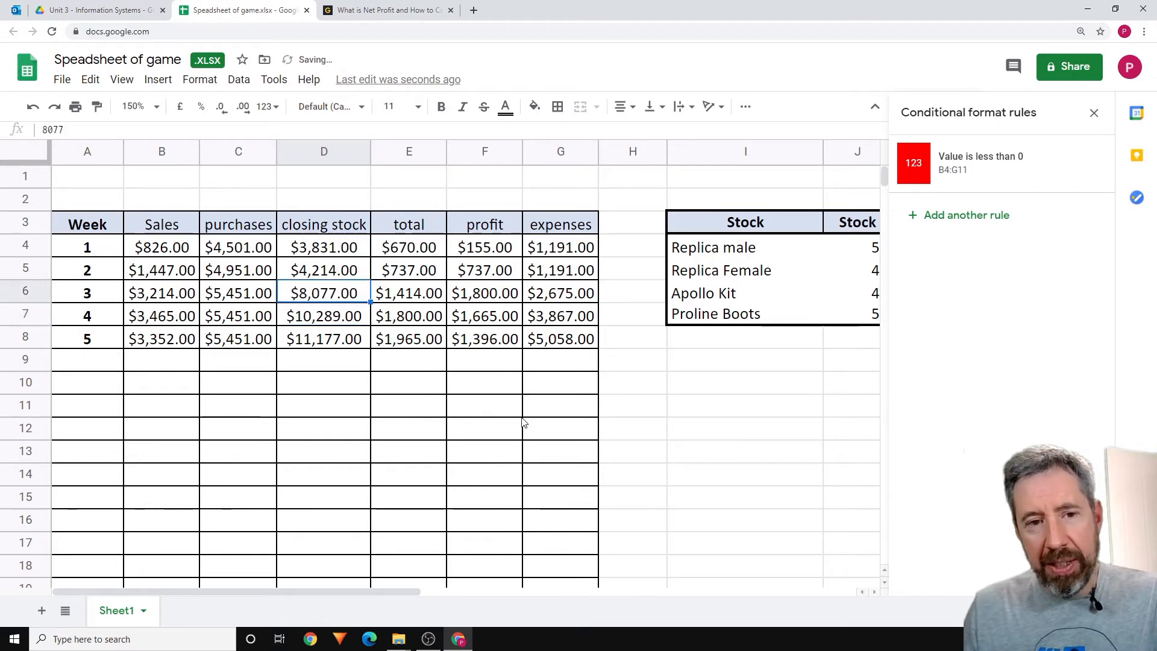
pyautogui.click(488, 415)
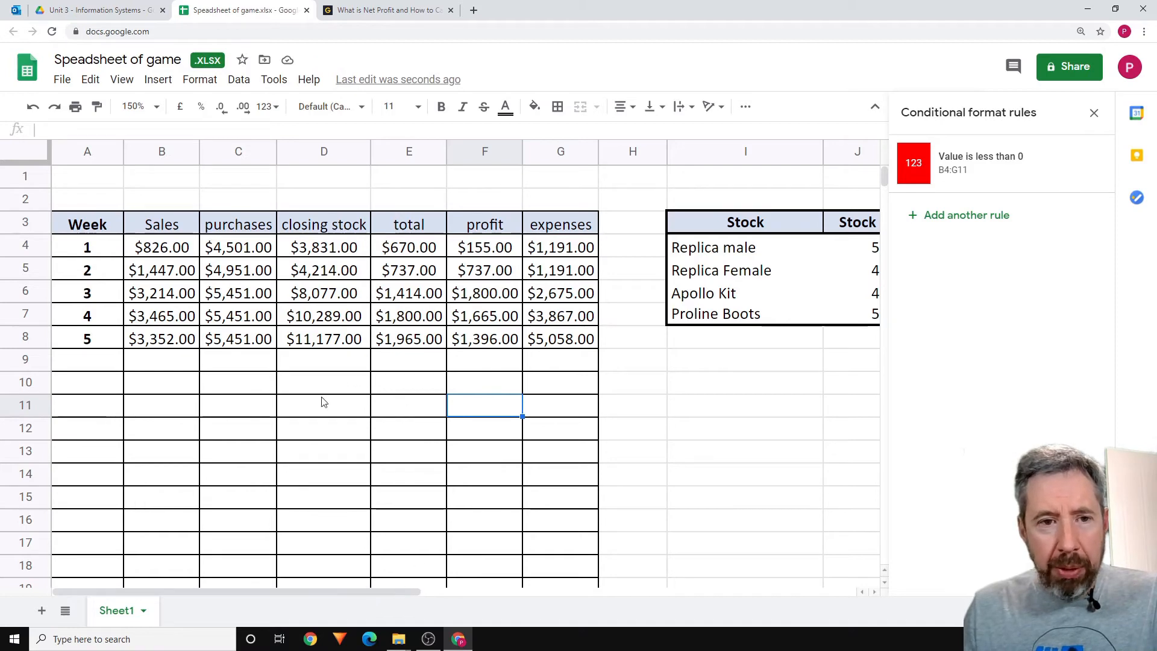
# Step: Create a filter on the table headers A3:G3 and sort the rows by Sales, A → Z
pyautogui.moveTo(96, 226); pyautogui.dragTo(551, 236)
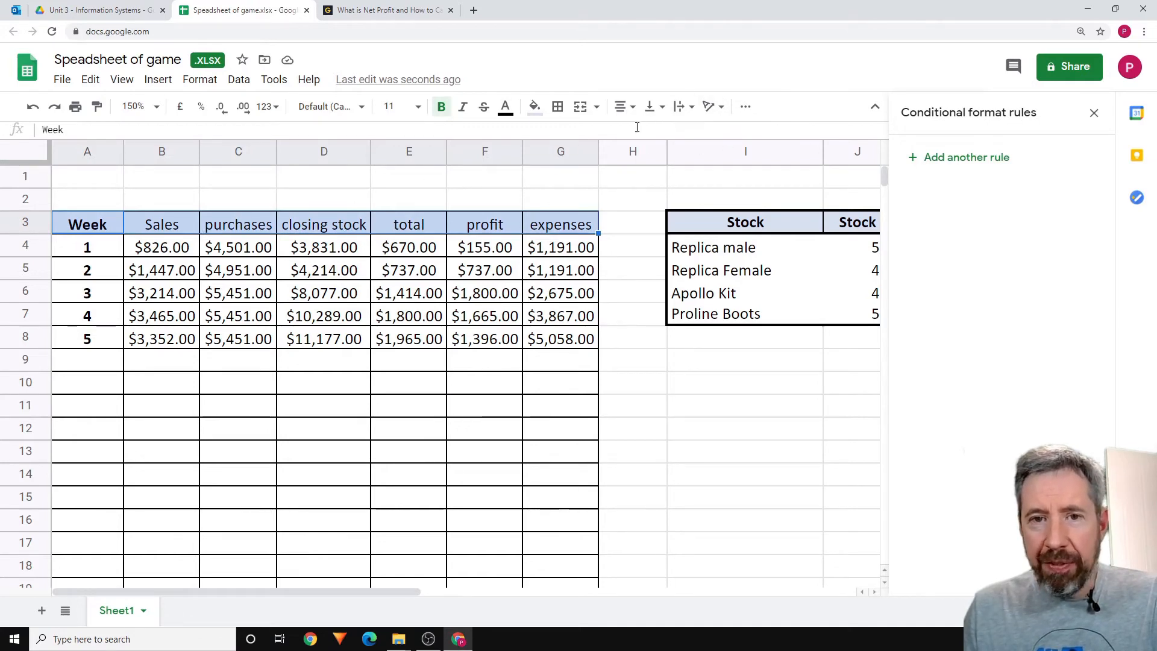
pyautogui.click(1093, 113)
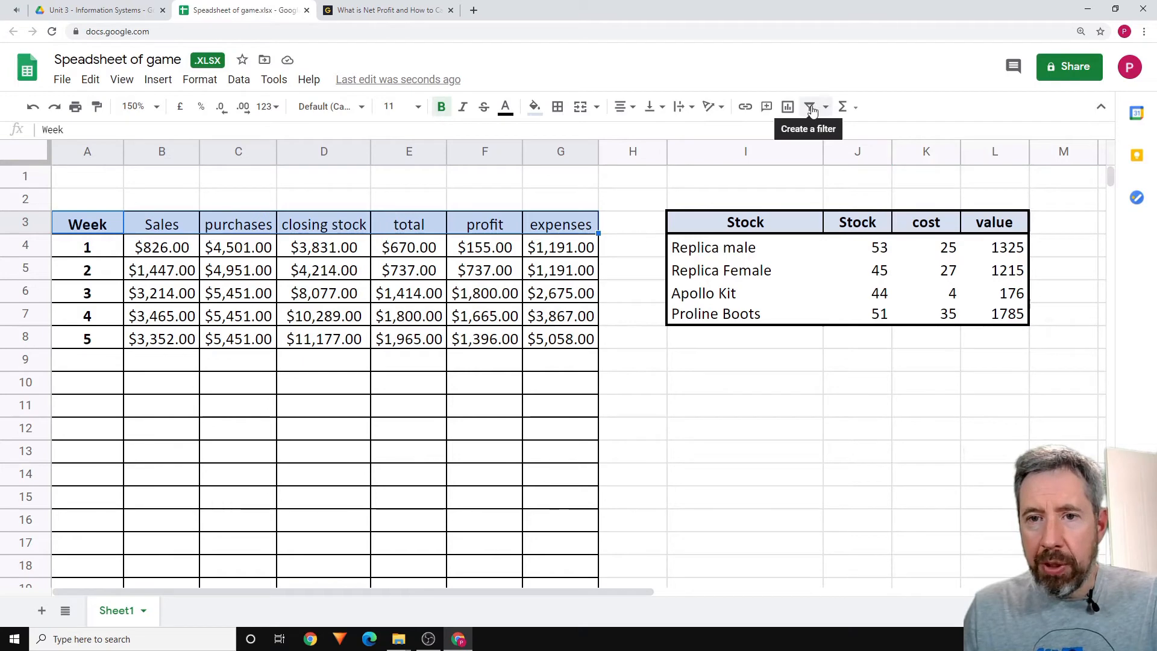
pyautogui.click(810, 106)
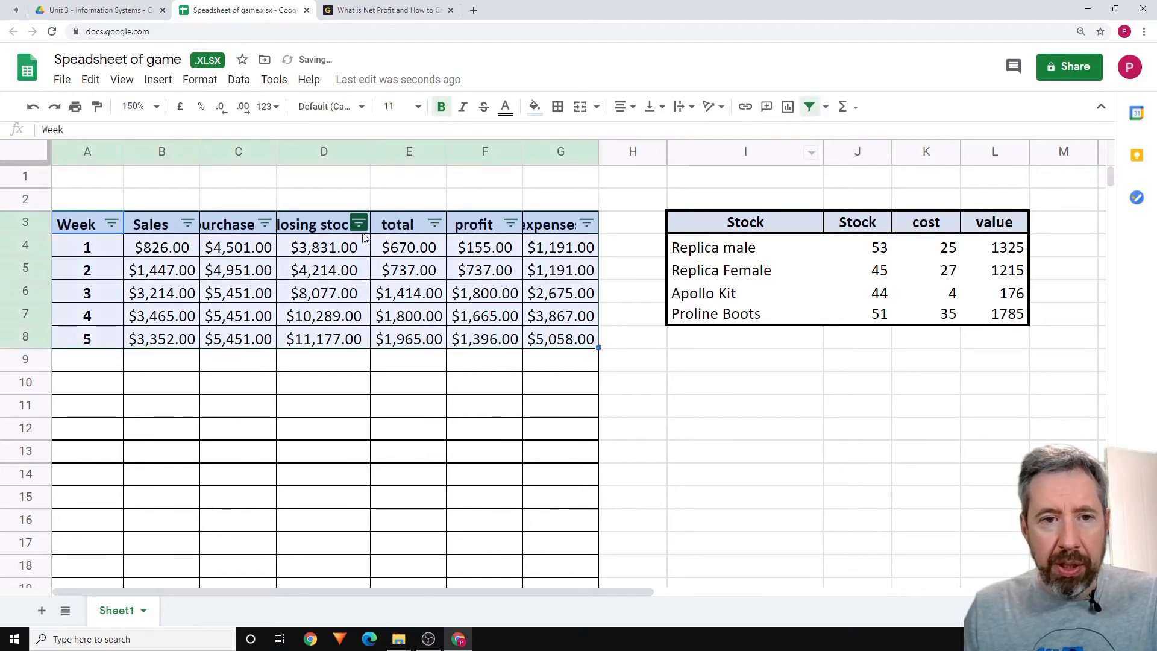
pyautogui.click(187, 224)
pyautogui.click(235, 249)
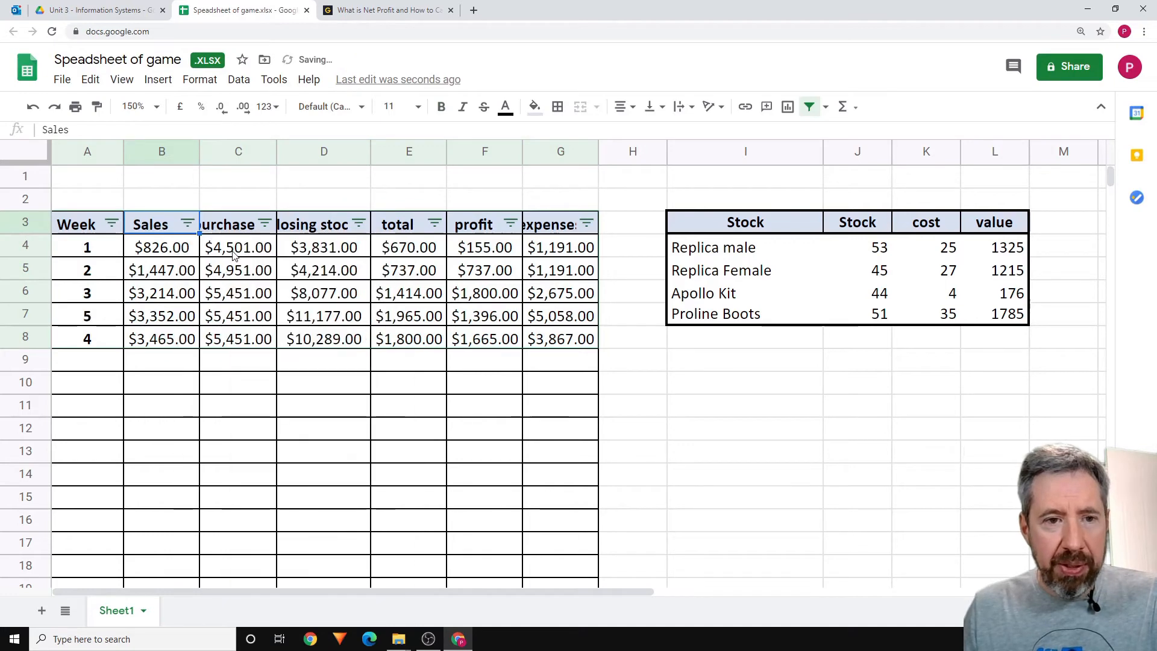
# Step: Try sorting the table by Sales Z → A and turning the filter off, and undo both changes
pyautogui.click(192, 229)
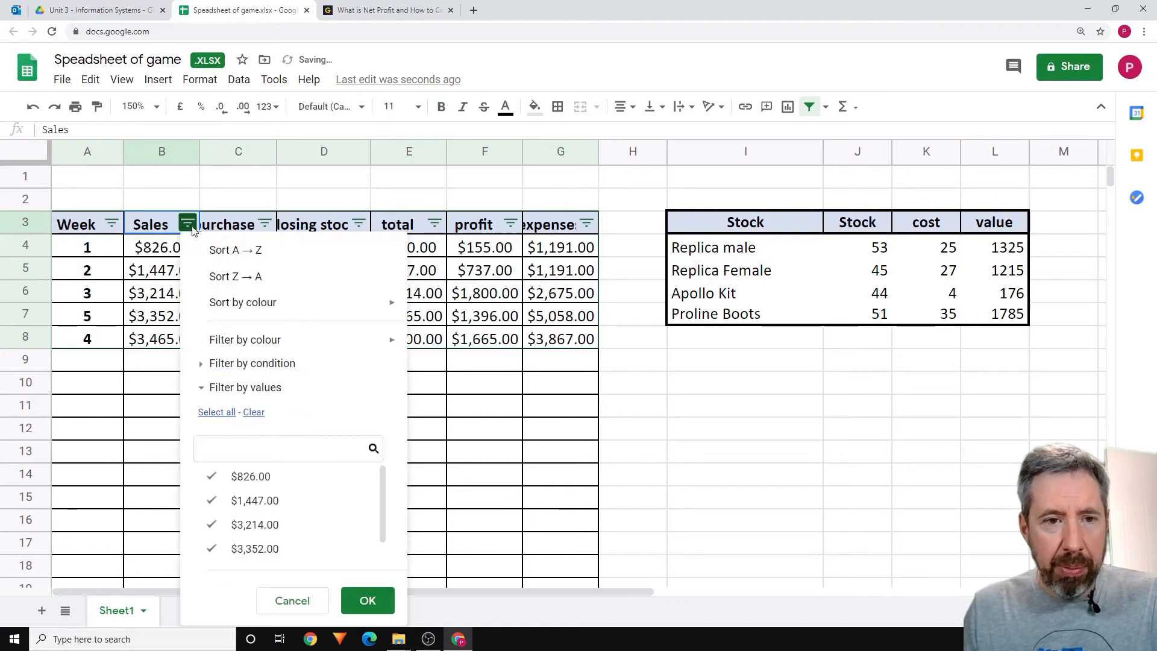
pyautogui.click(215, 277)
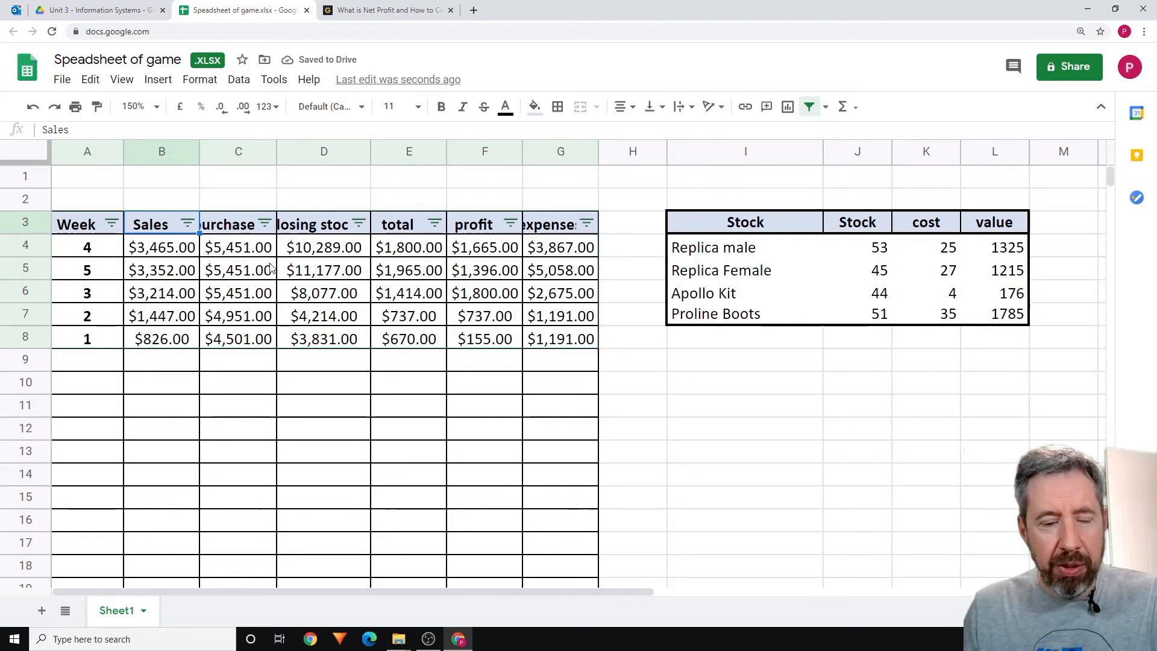
pyautogui.click(809, 107)
pyautogui.click(825, 106)
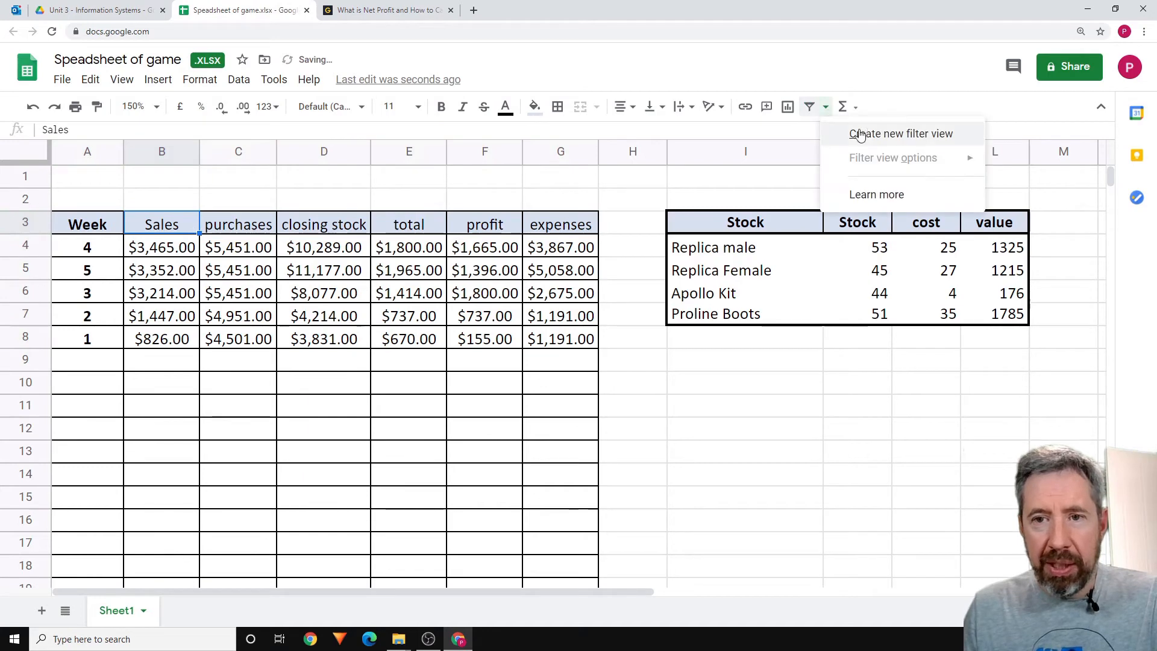
pyautogui.click(620, 290)
pyautogui.hotkey('ctrl', 'z')
pyautogui.hotkey('ctrl', 'z')
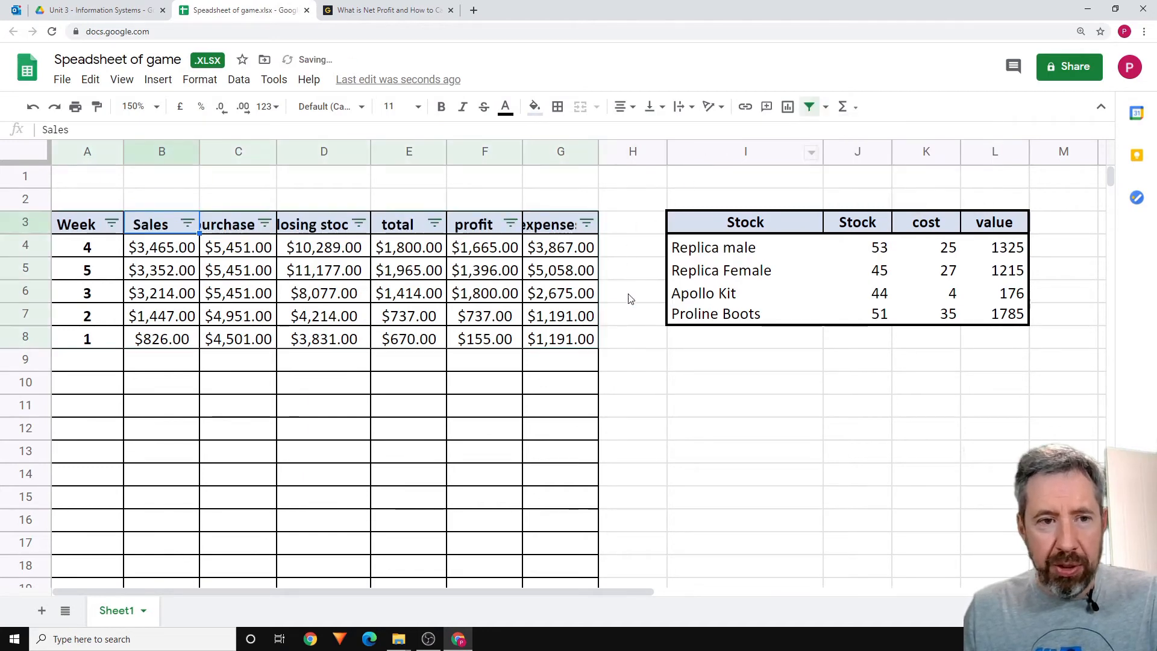
pyautogui.click(746, 449)
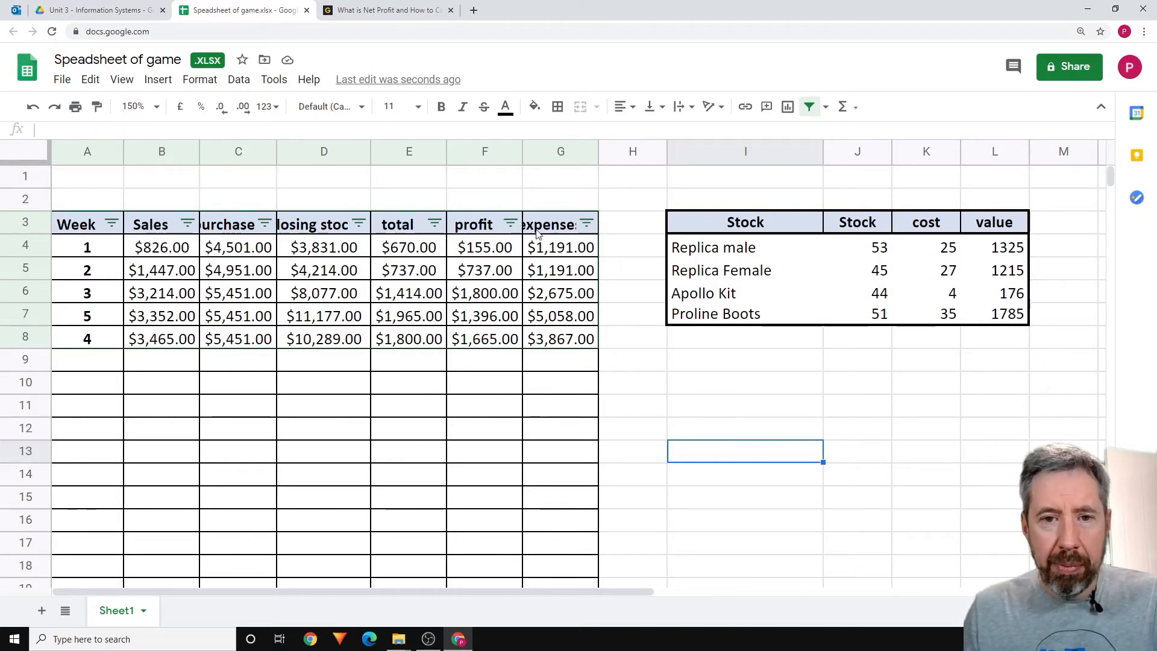
# Step: Set the font size of the sales table's header row to 10
pyautogui.moveTo(545, 234); pyautogui.dragTo(133, 228)
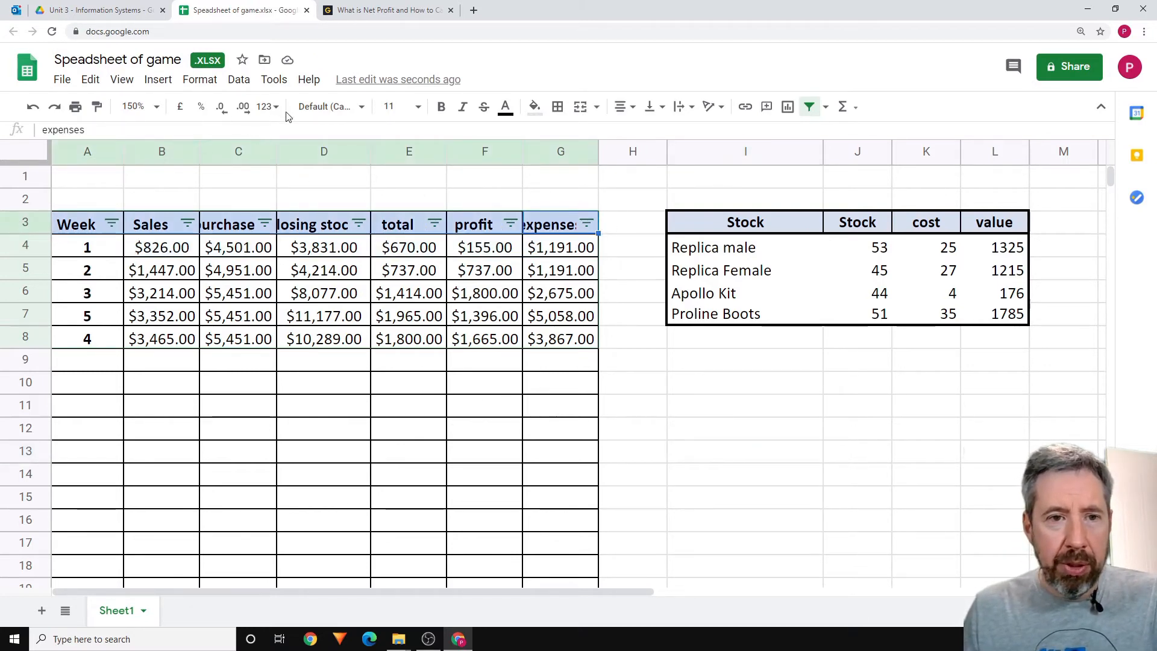
pyautogui.click(398, 106)
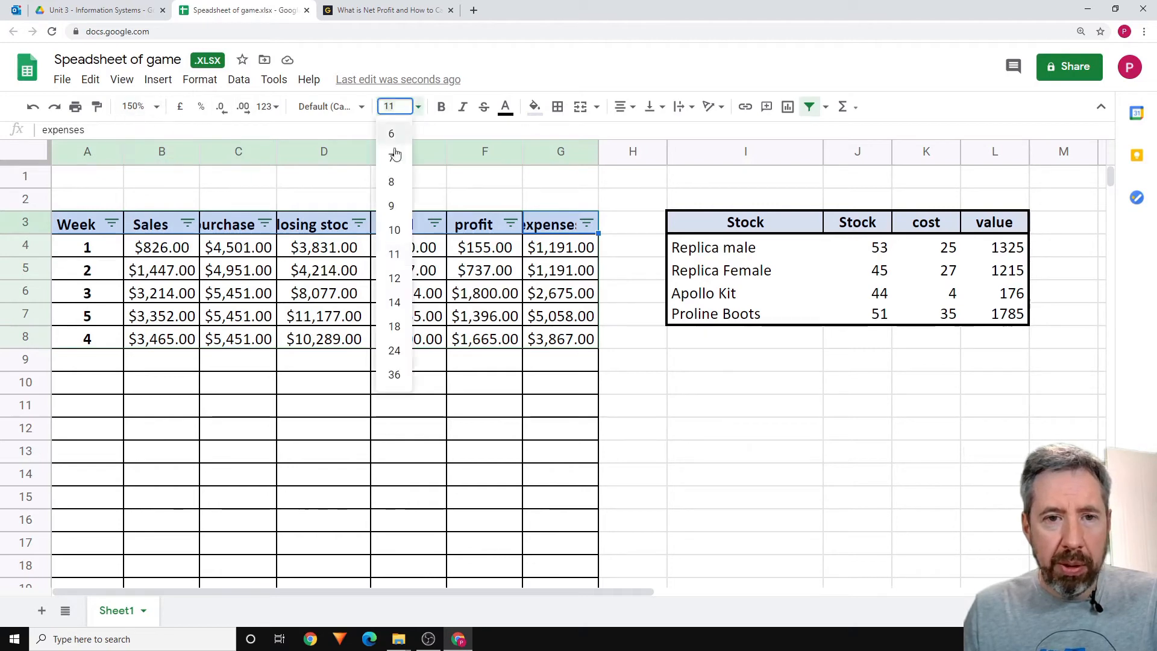
pyautogui.click(393, 227)
pyautogui.click(402, 455)
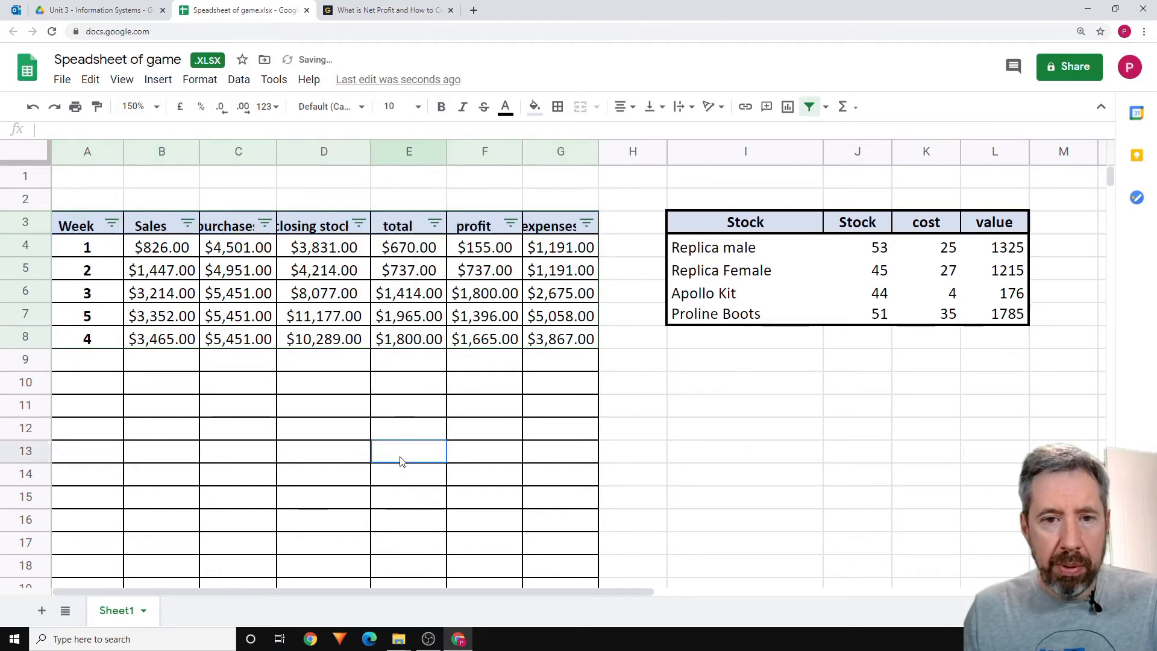
# Step: Remove the filter from the sales table's header row A3:G3
pyautogui.moveTo(500, 590); pyautogui.dragTo(508, 327)
pyautogui.moveTo(100, 225); pyautogui.dragTo(587, 223)
pyautogui.click(811, 109)
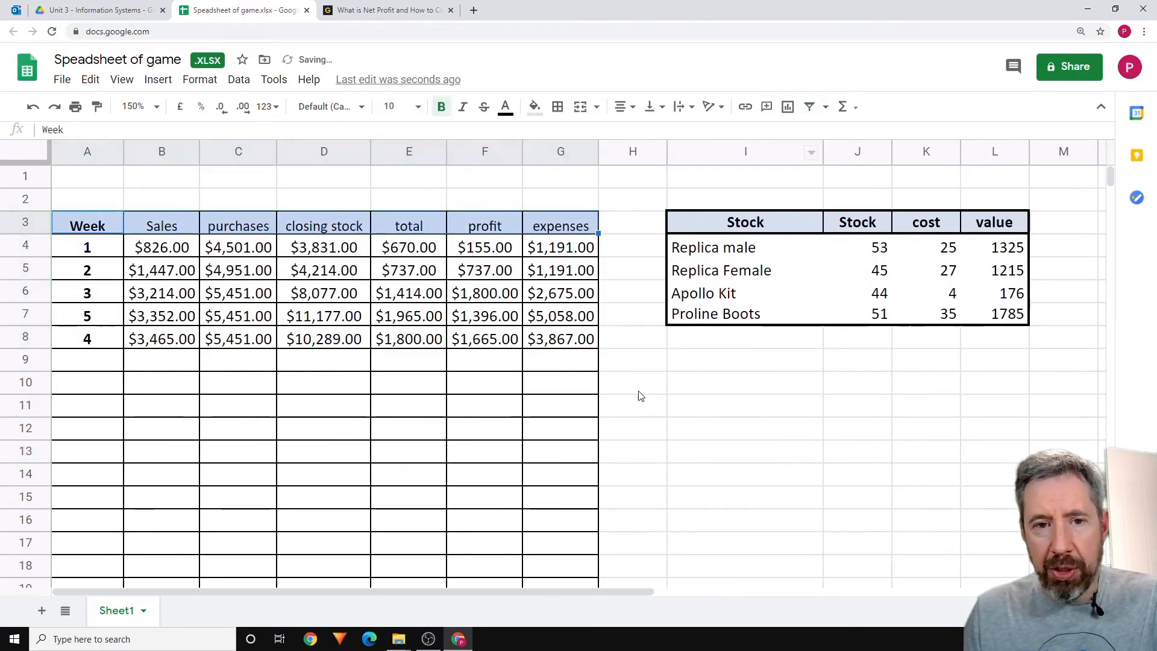
pyautogui.click(625, 415)
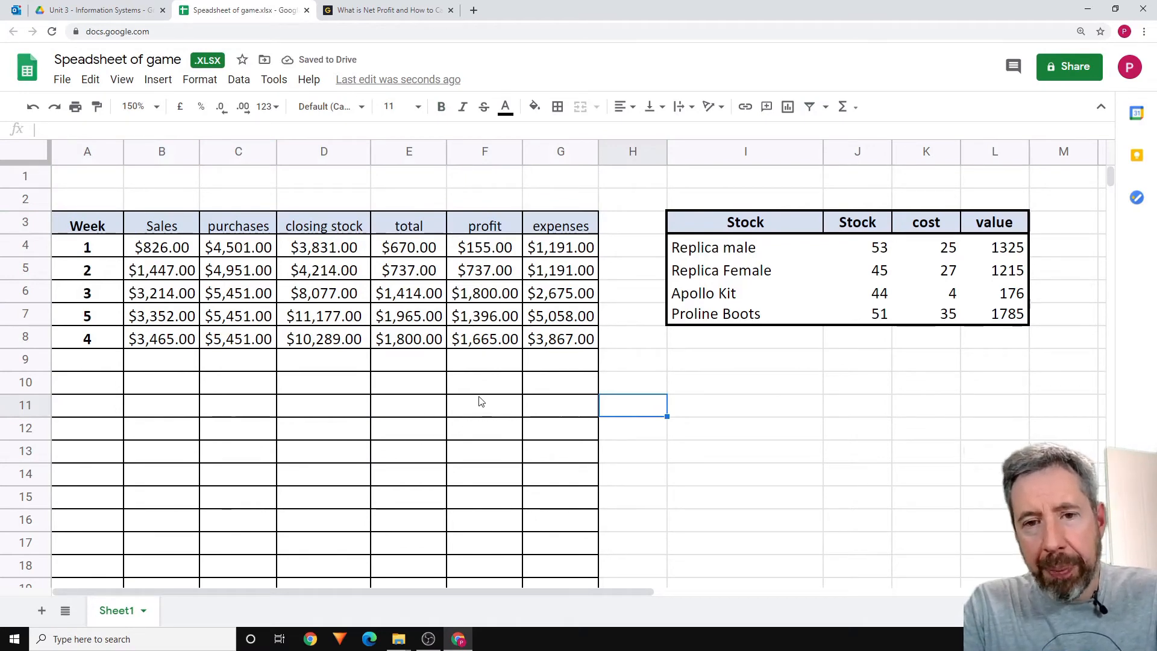
pyautogui.click(171, 367)
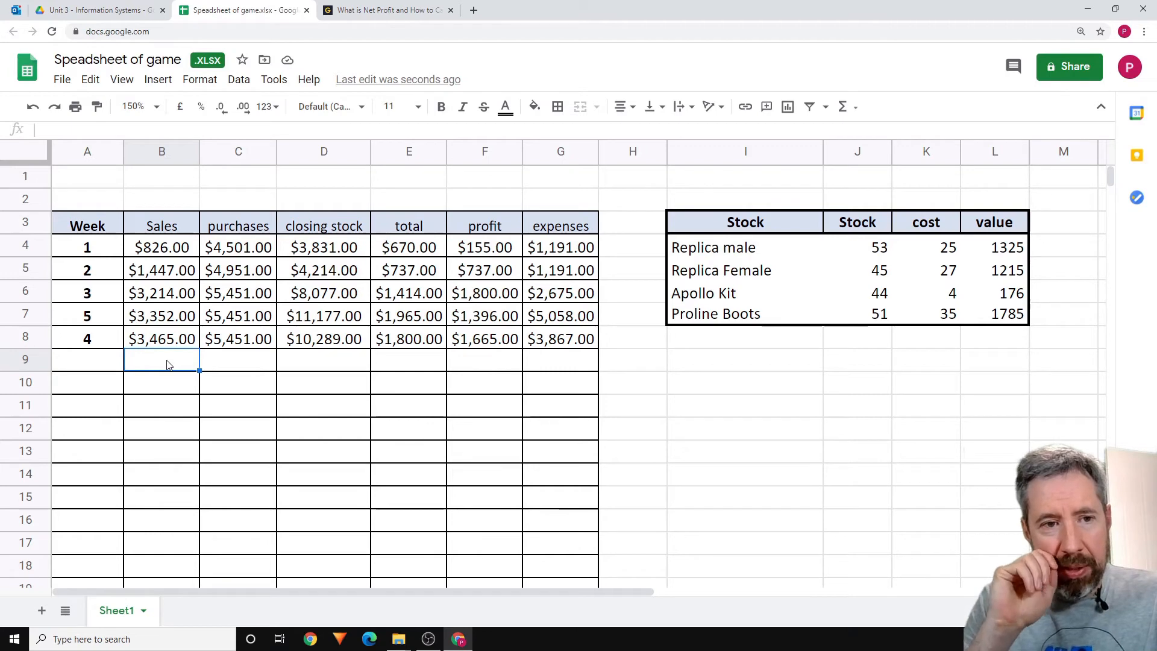
pyautogui.moveTo(95, 365); pyautogui.dragTo(104, 518)
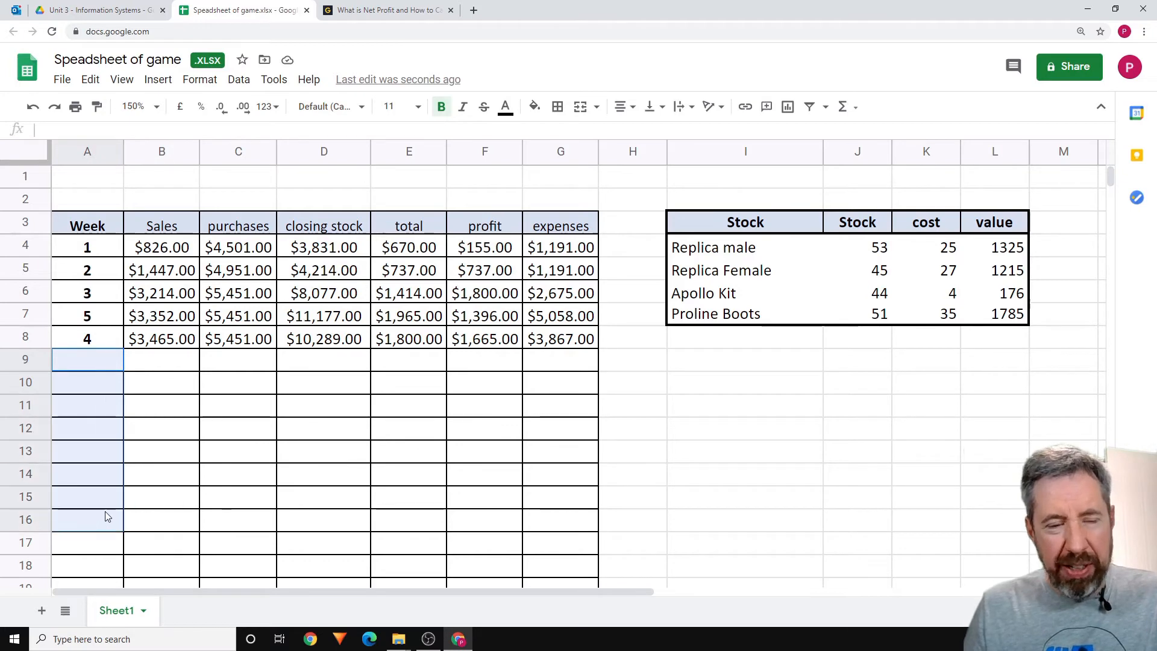
pyautogui.click(168, 412)
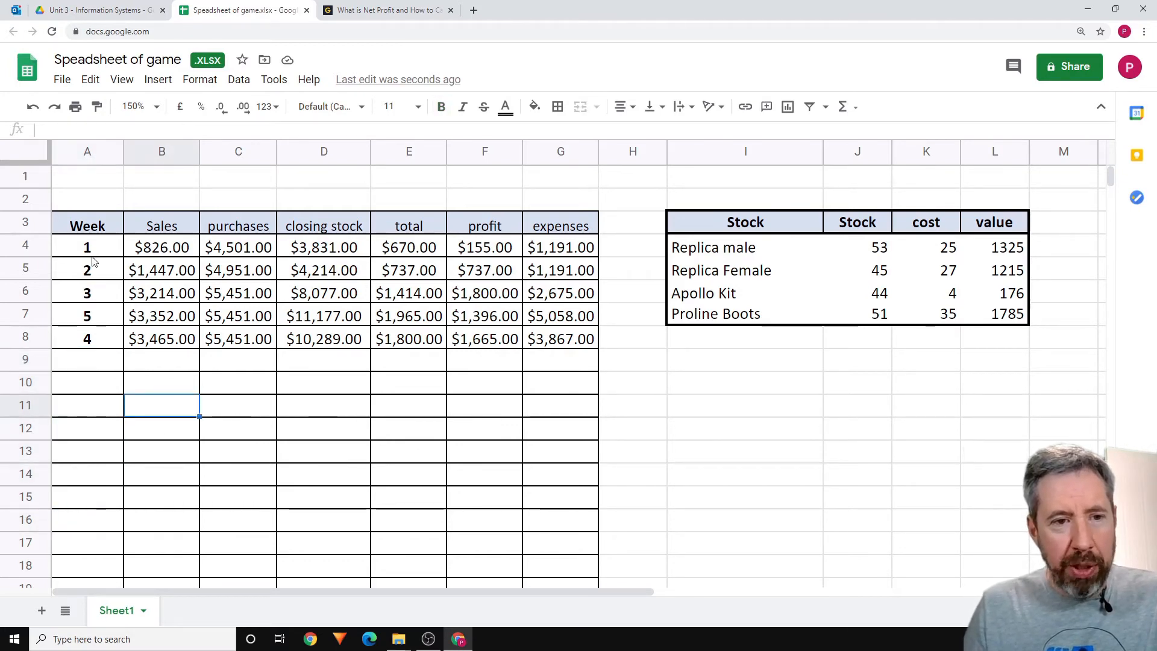
pyautogui.click(92, 340)
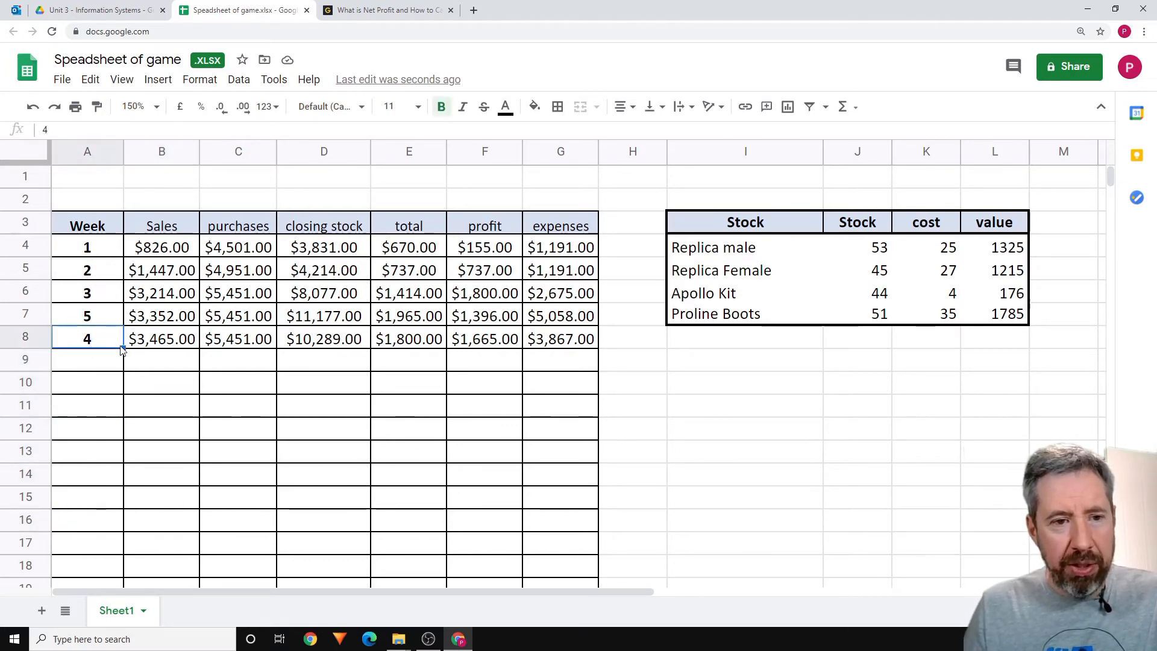
pyautogui.click(258, 423)
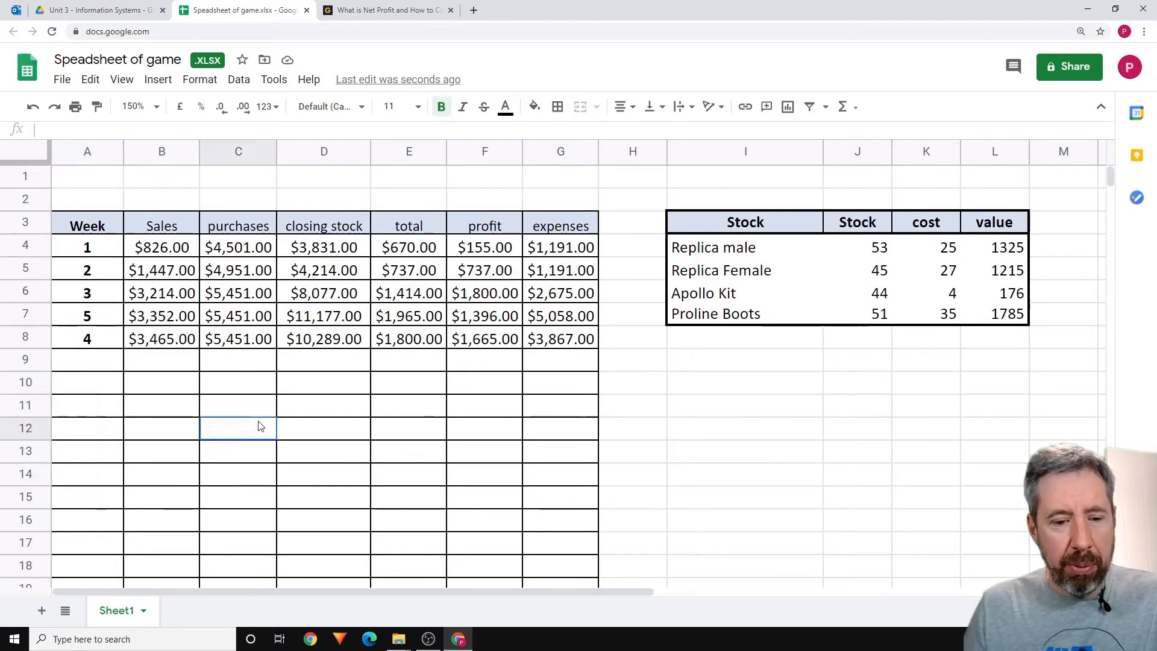
# Step: Undo the filter removal, the header formatting change and the Sales sort on the sales table
pyautogui.hotkey('ctrl', 'z')
pyautogui.hotkey('ctrl', 'z')
pyautogui.hotkey('ctrl', 'z')
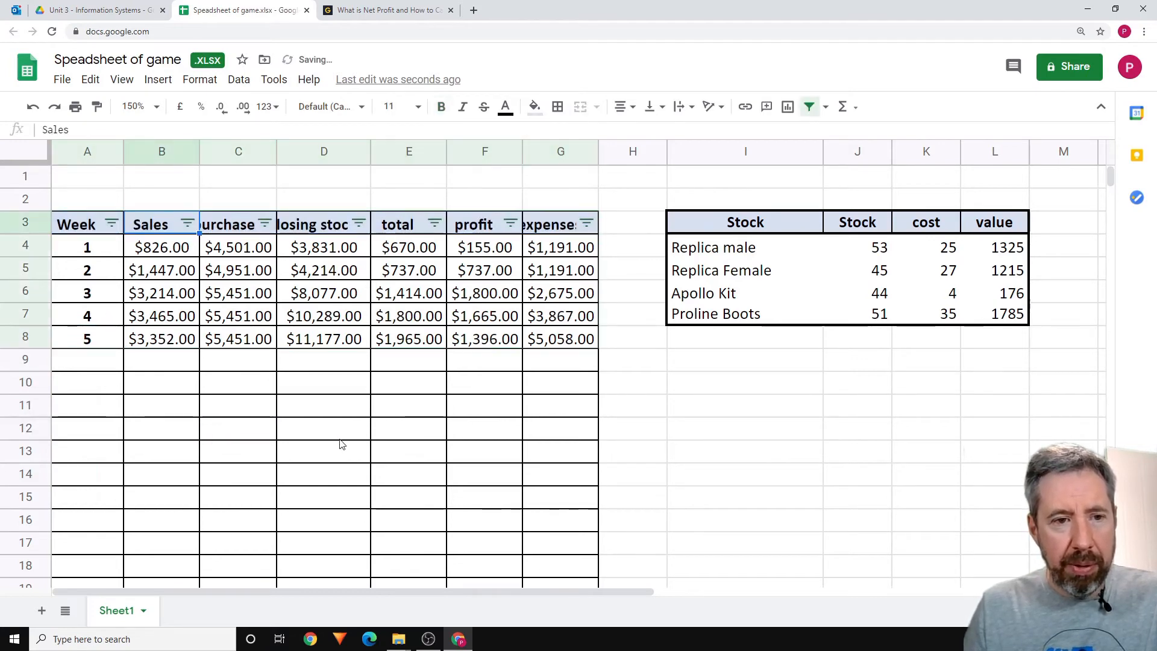
pyautogui.click(262, 428)
# Step: Try filling week number 5 from A8 down to A14, and undo the fill
pyautogui.click(85, 342)
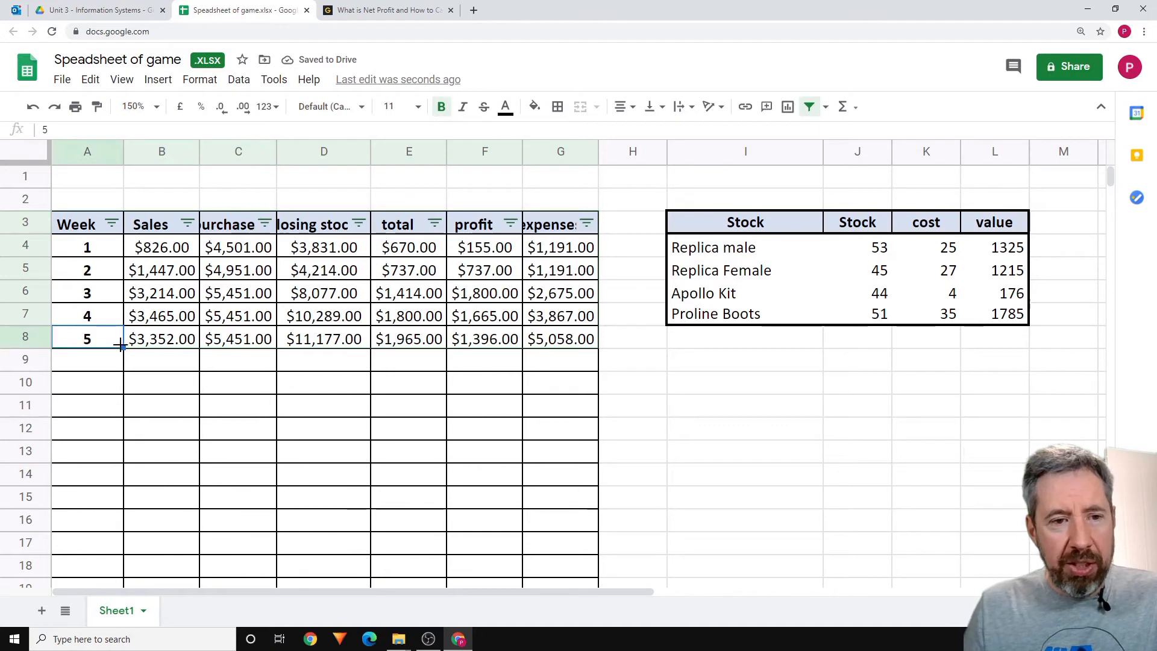
pyautogui.moveTo(123, 347); pyautogui.dragTo(153, 486)
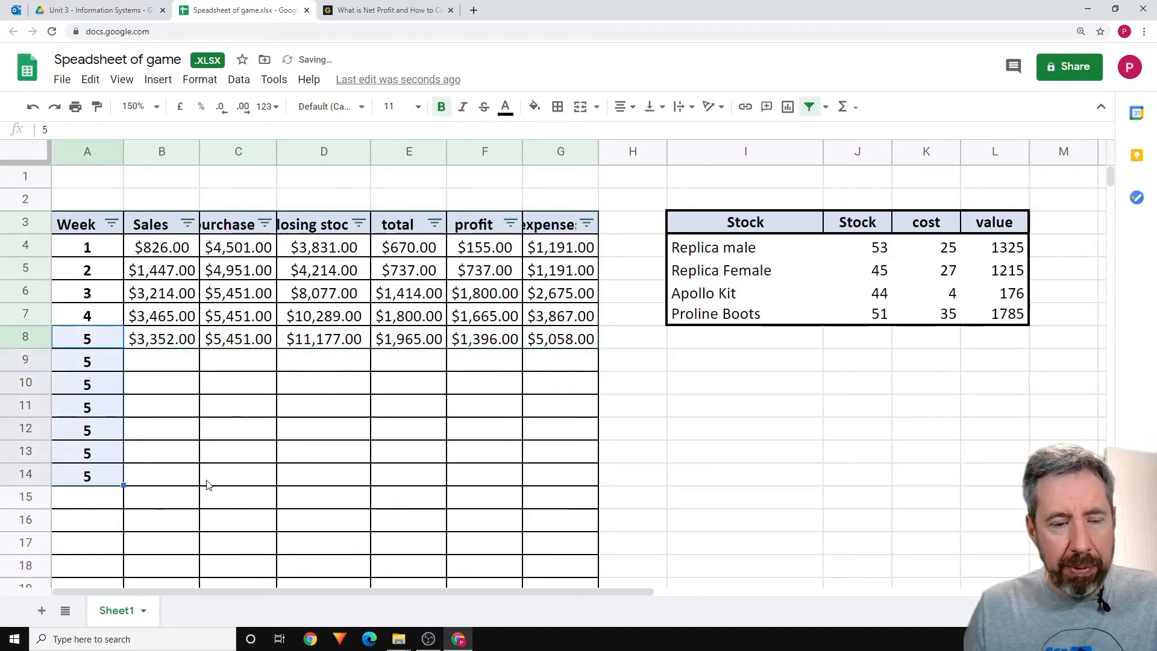
pyautogui.hotkey('ctrl', 'z')
# Step: Enter 6 in A9, try filling the week series from A4:A9 down to A15, and undo the fill
pyautogui.click(95, 368)
pyautogui.write('6')
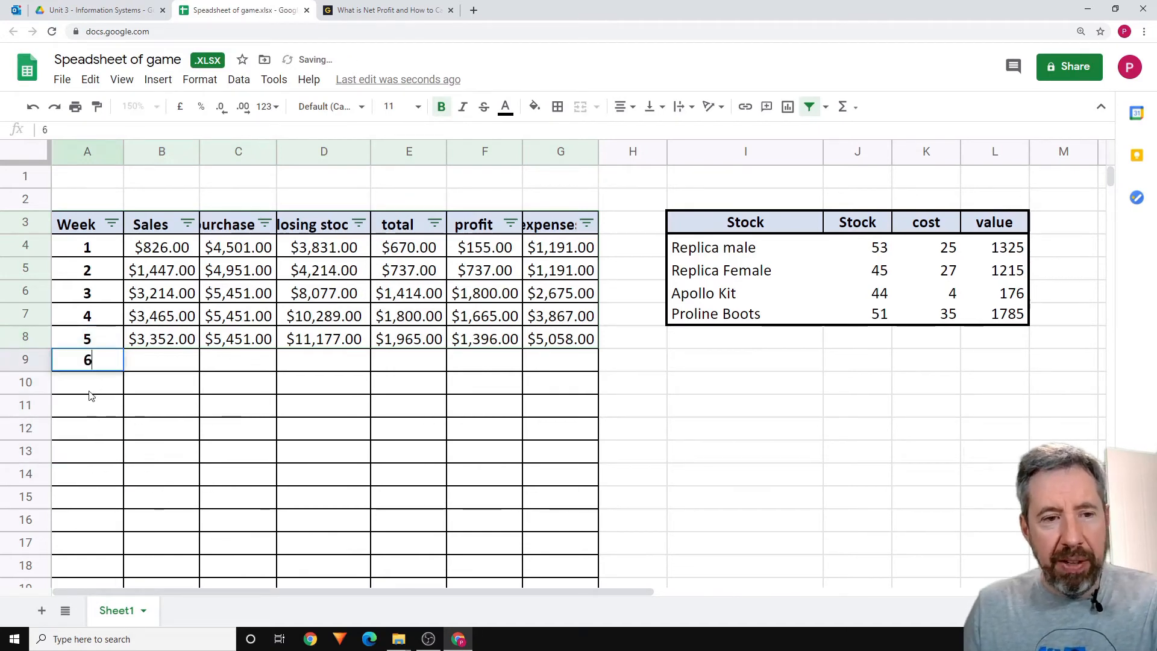
pyautogui.press('Return')
pyautogui.write('6')
pyautogui.press('Escape')
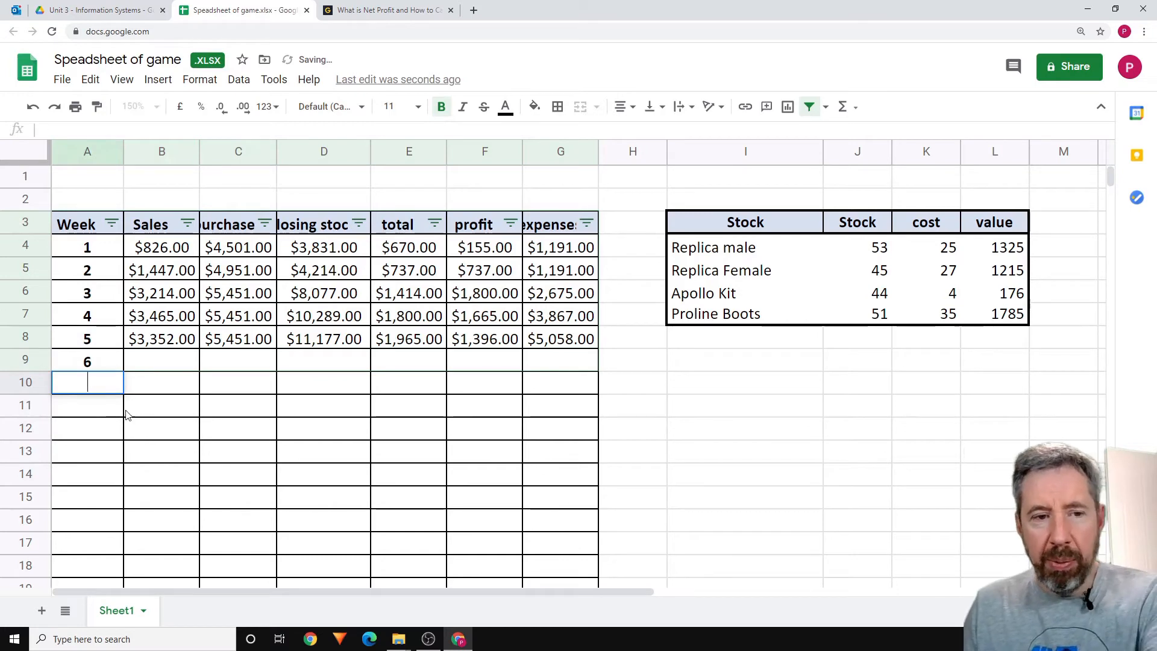
pyautogui.moveTo(87, 248); pyautogui.dragTo(144, 506)
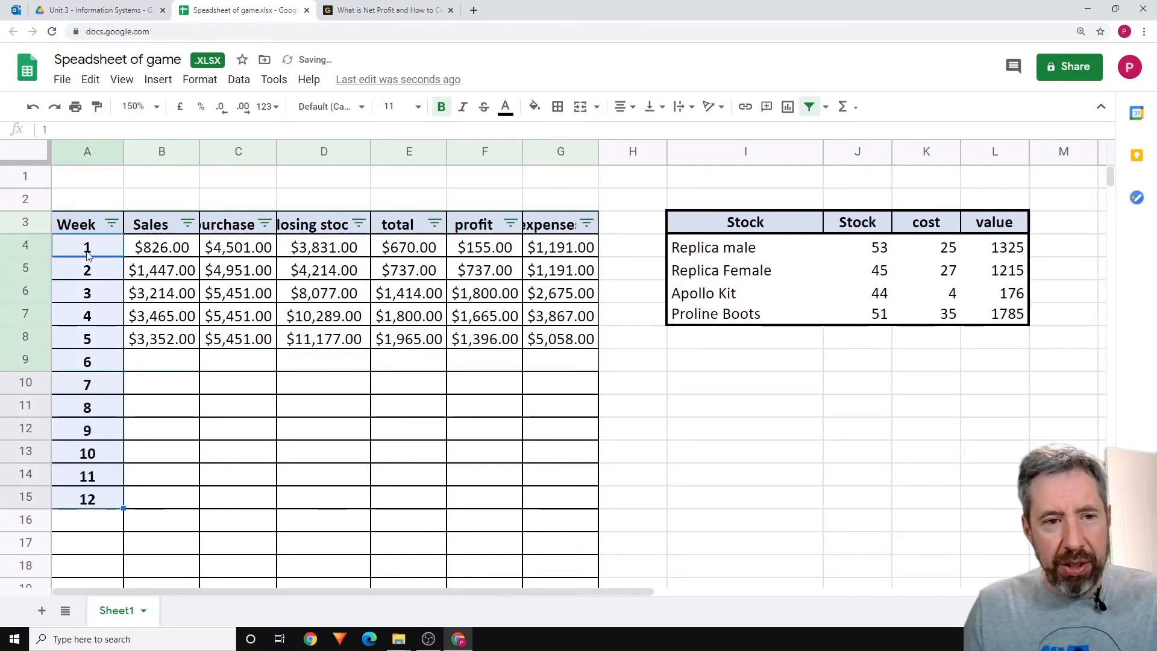
pyautogui.hotkey('ctrl', 'z')
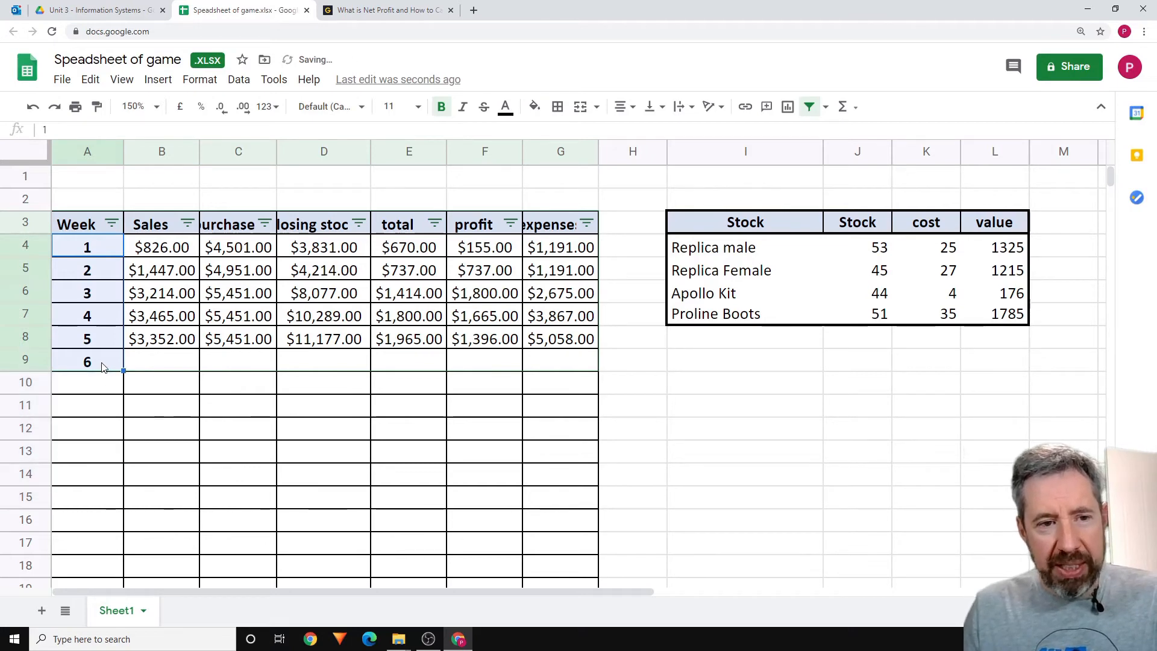
# Step: Clear A9, try entering 6 in A9 and 0 in A10, and undo both entries
pyautogui.click(102, 367)
pyautogui.press('Delete')
pyautogui.write('6')
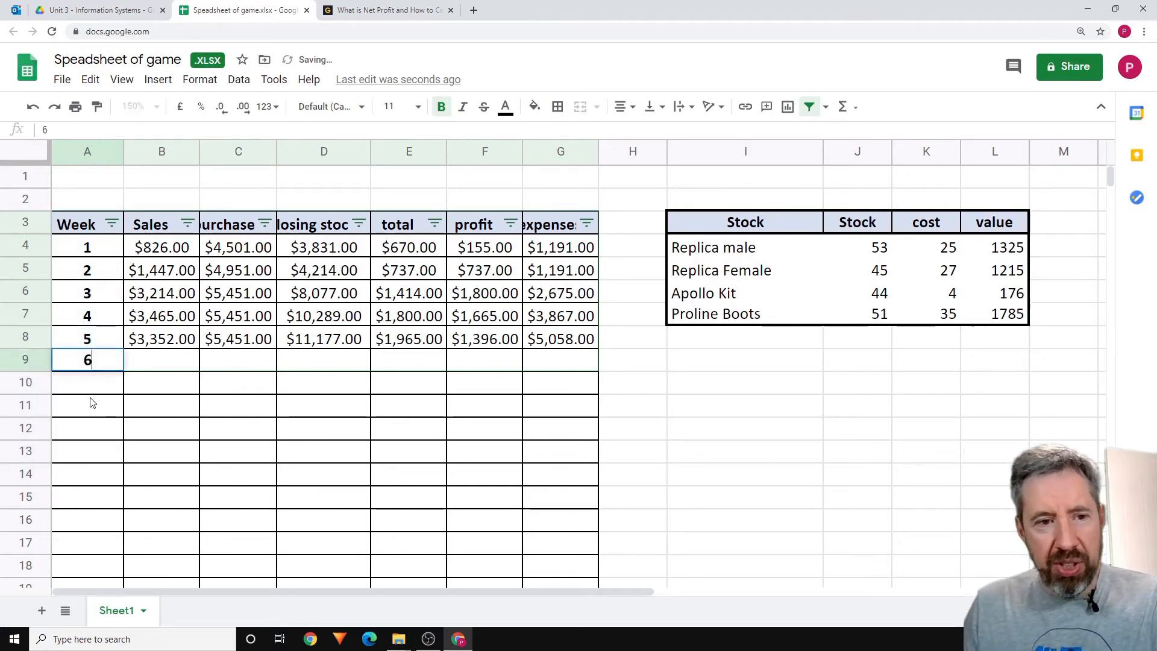
pyautogui.press('Return')
pyautogui.write('0')
pyautogui.press('Return')
pyautogui.click(84, 386)
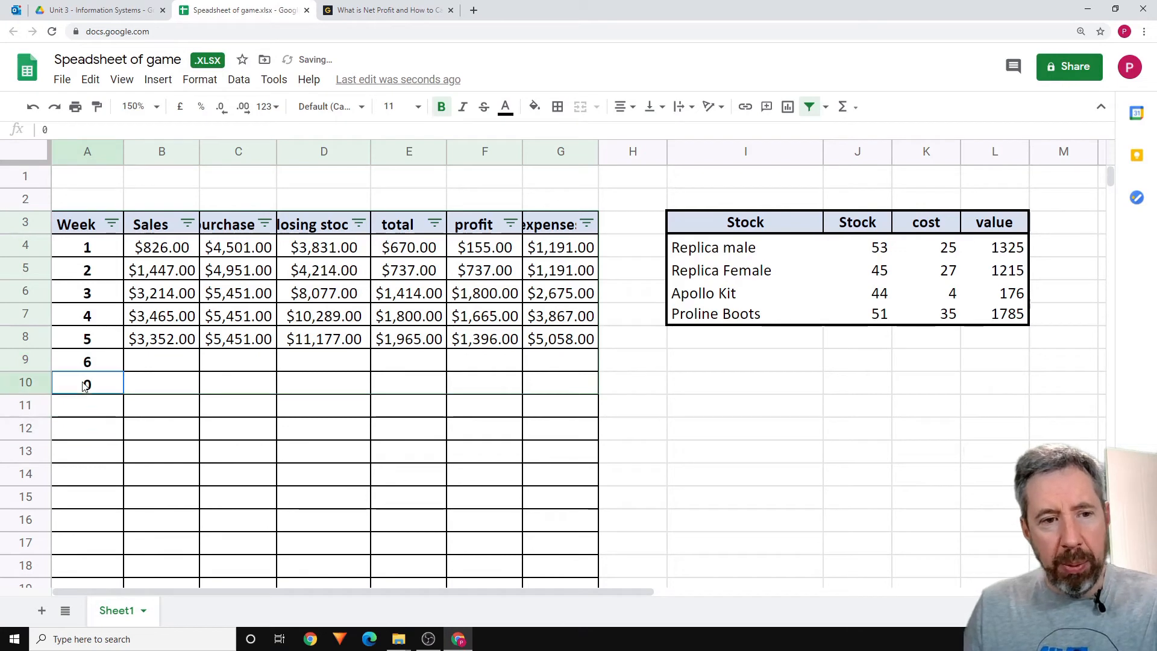
pyautogui.hotkey('ctrl', 'z')
pyautogui.hotkey('ctrl', 'z')
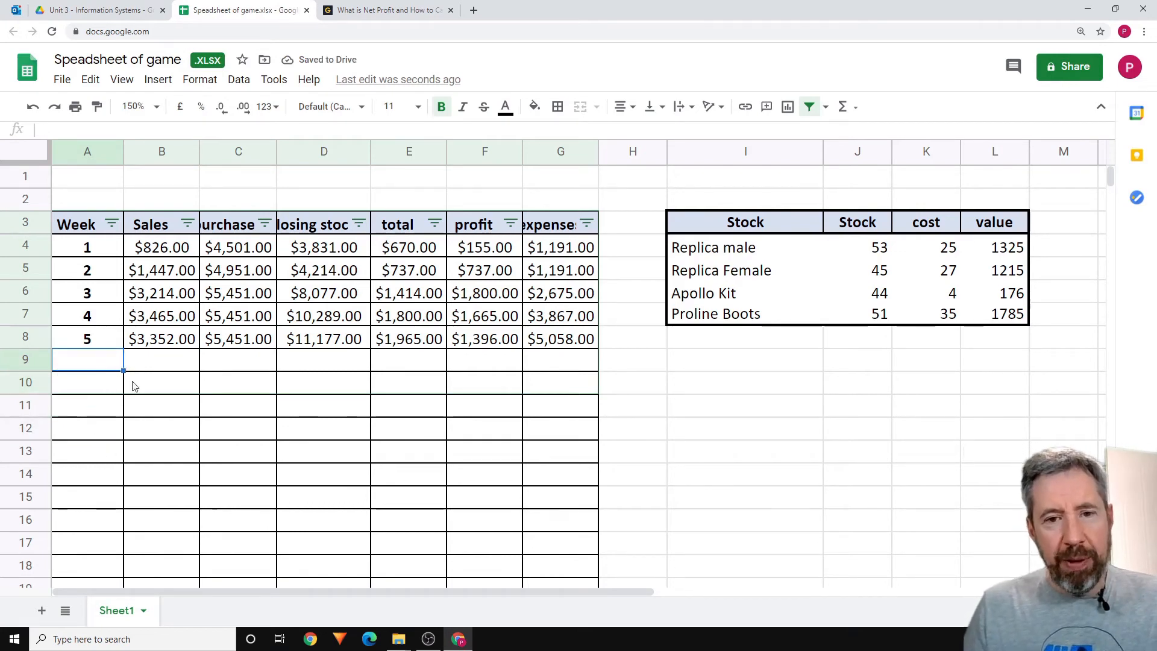
pyautogui.click(110, 428)
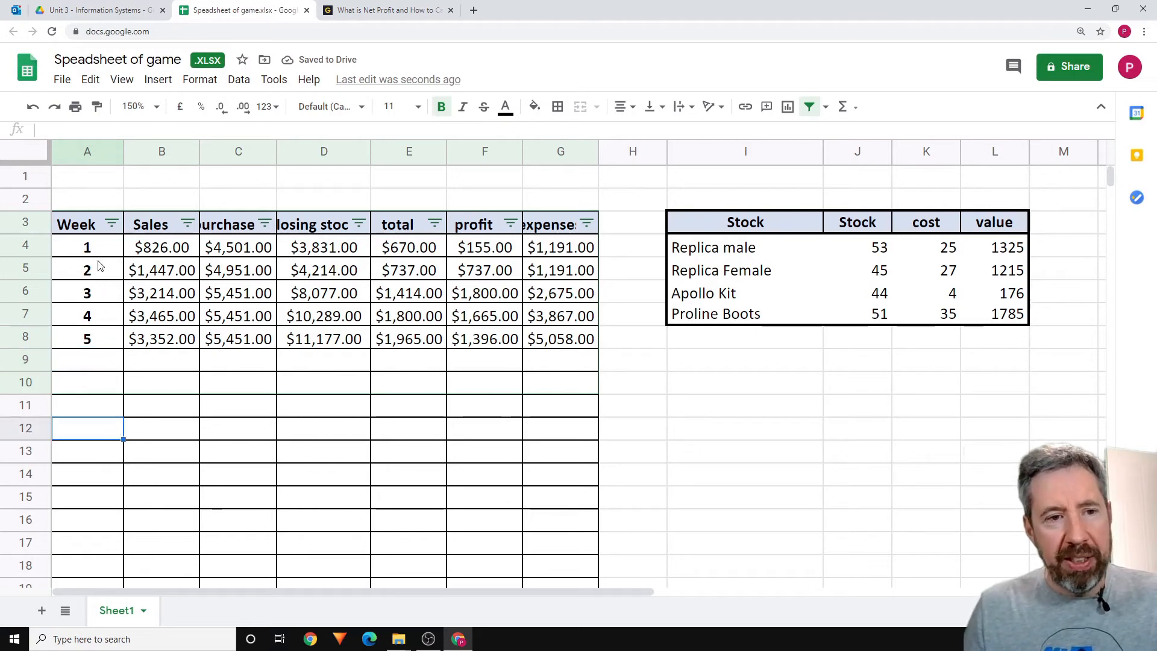
# Step: Add data validation to column A requiring a number greater than 0, with a warning on invalid data
pyautogui.click(96, 154)
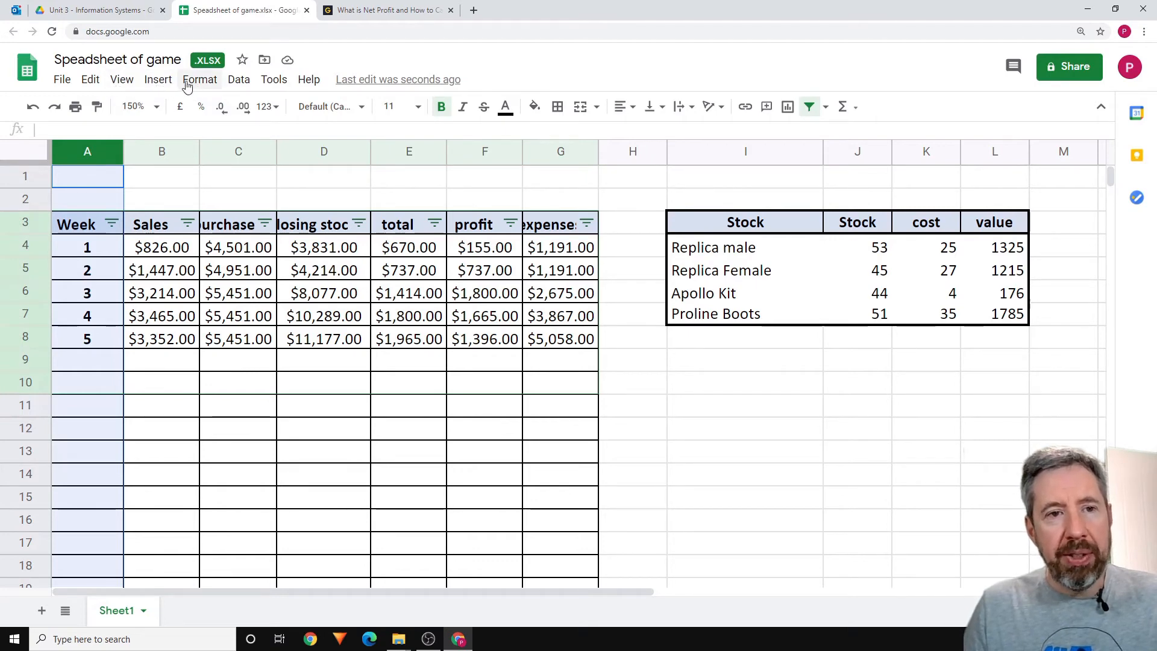
pyautogui.click(158, 80)
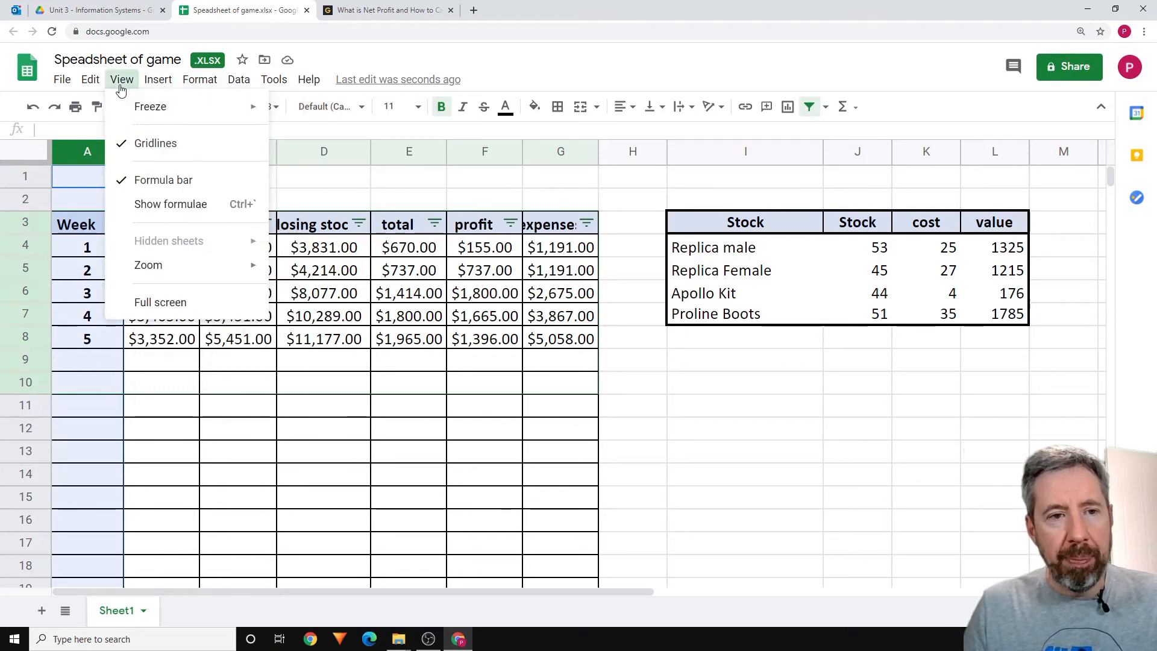
pyautogui.moveTo(208, 89)
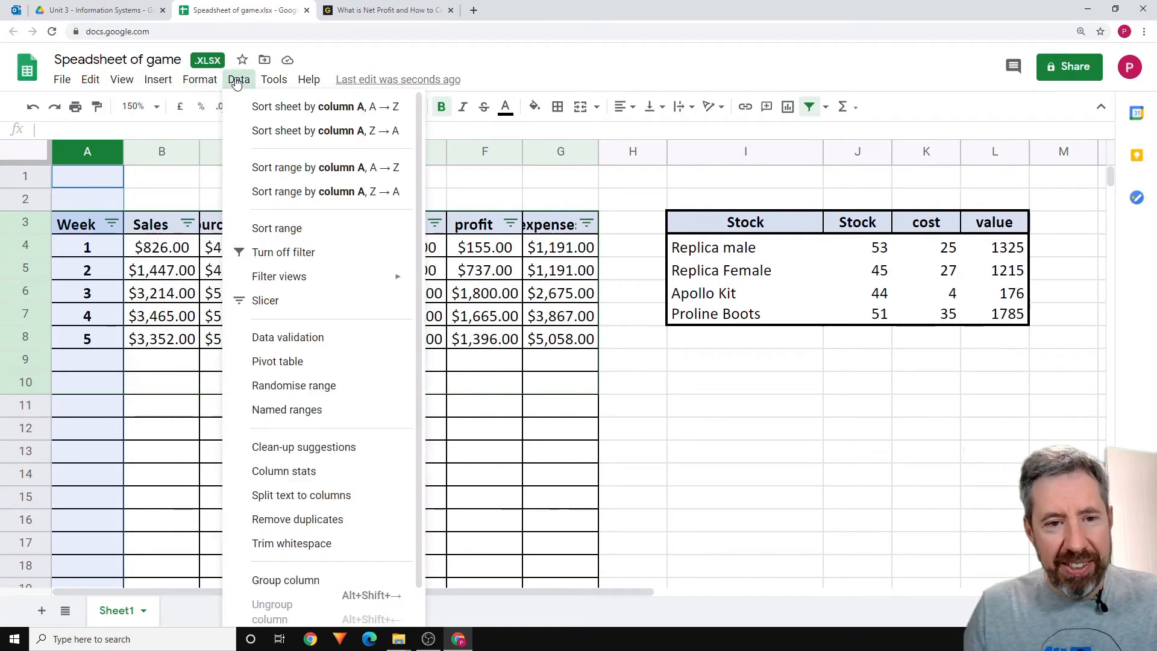
pyautogui.click(288, 338)
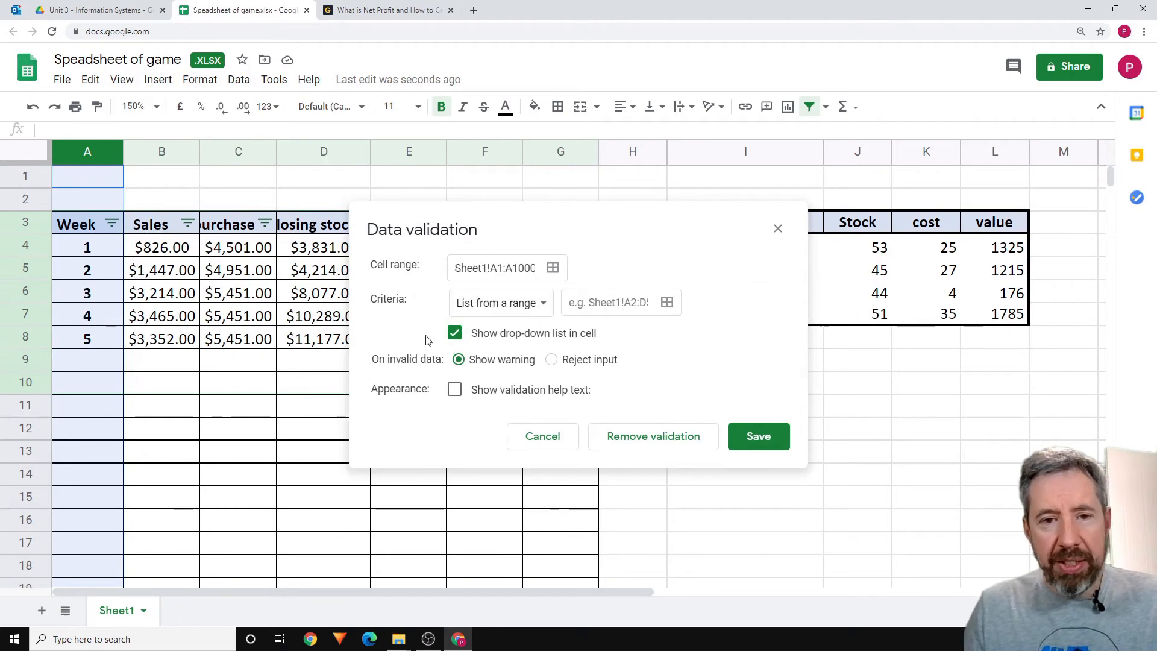
pyautogui.click(541, 304)
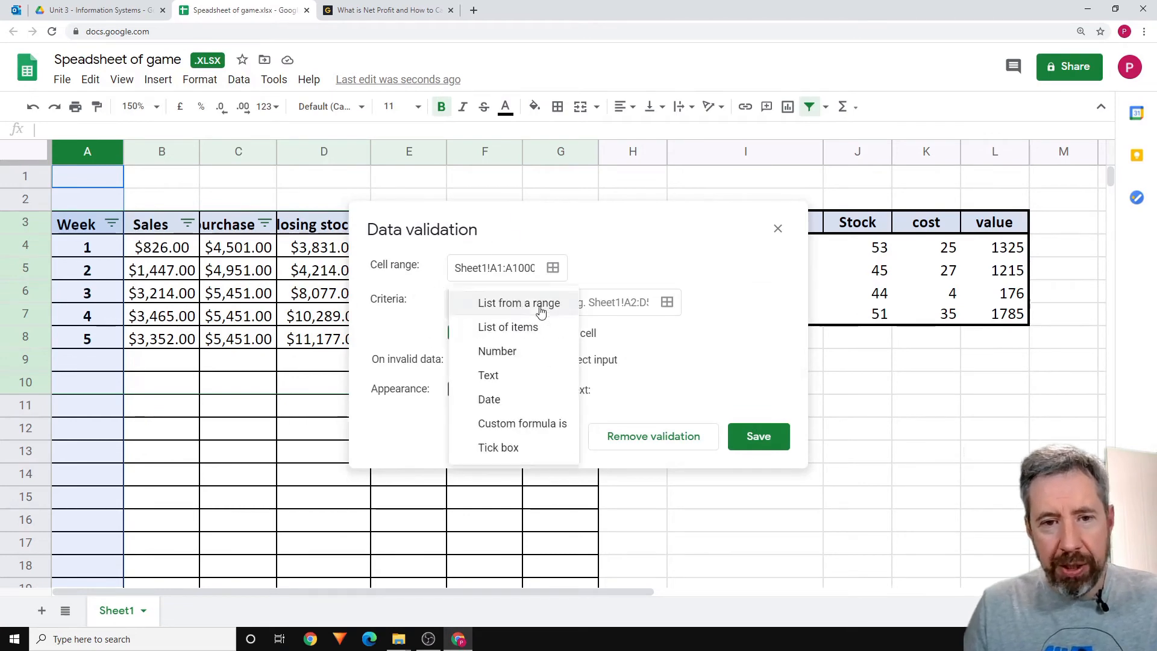
pyautogui.click(498, 354)
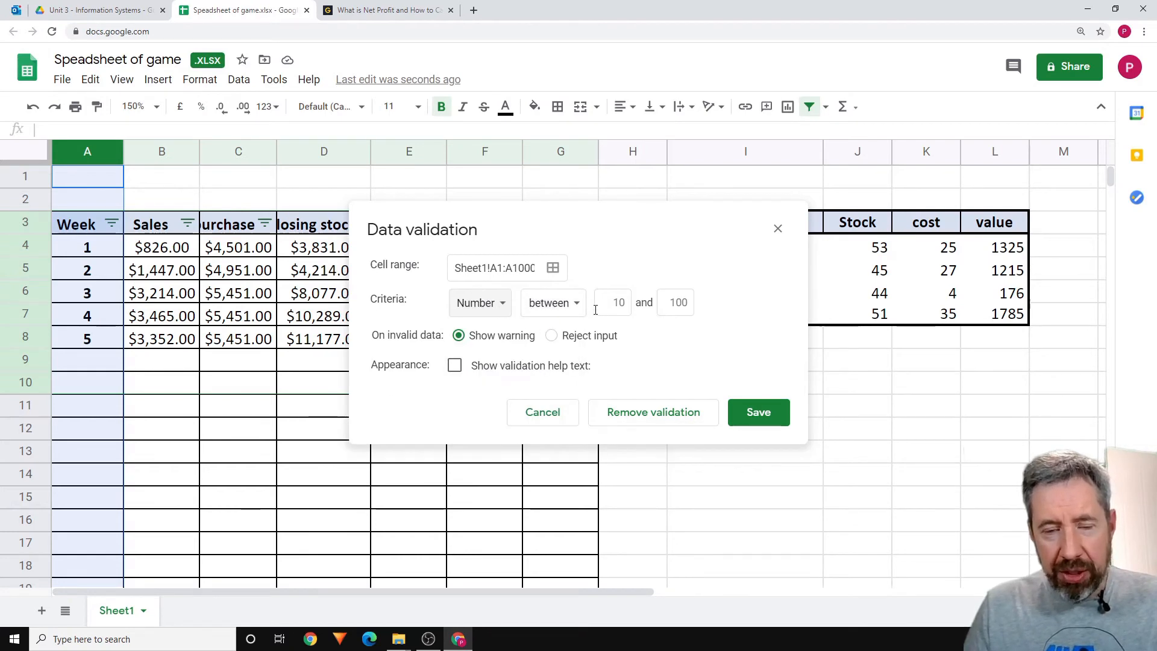
pyautogui.click(573, 311)
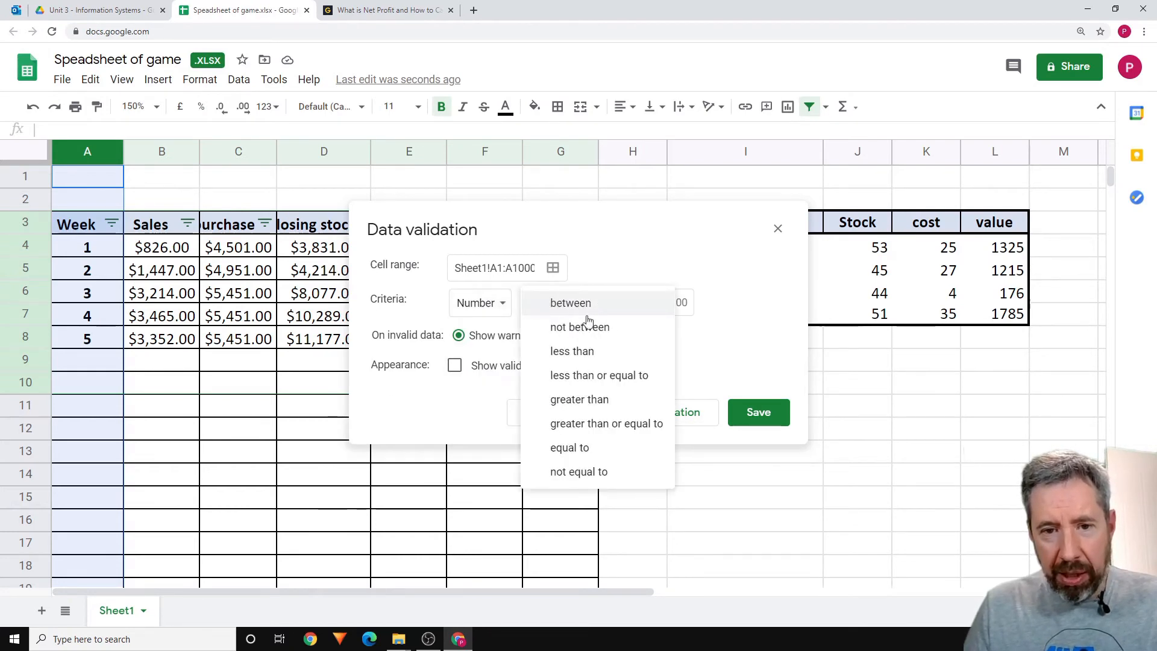
pyautogui.click(591, 400)
pyautogui.click(642, 303)
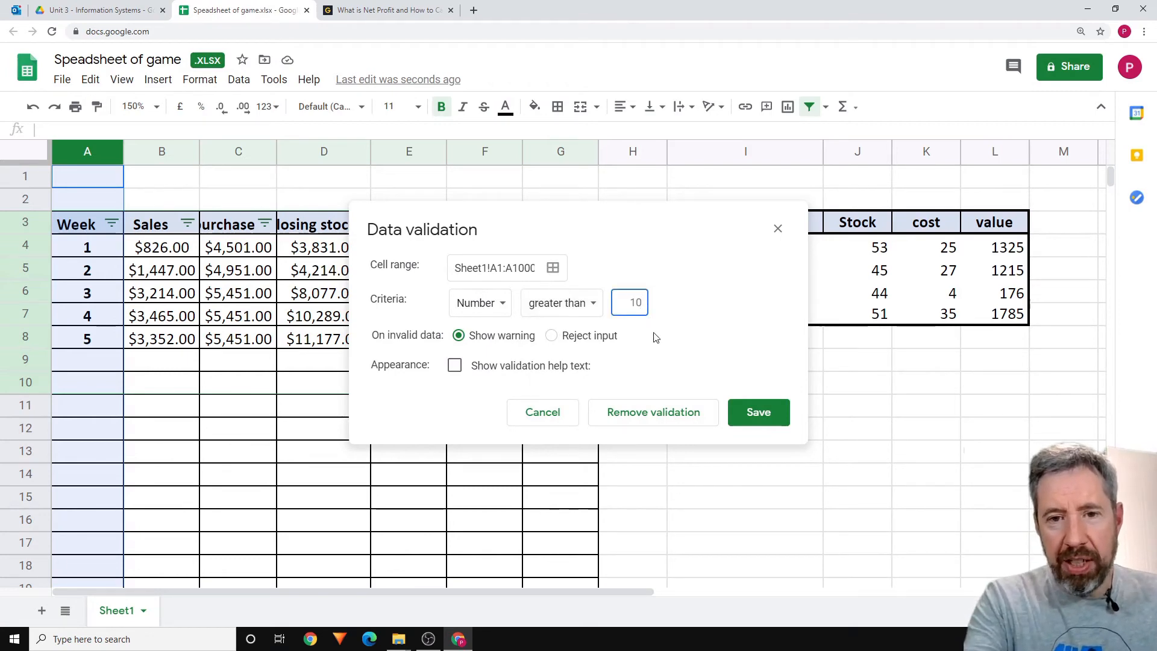
pyautogui.press('BackSpace')
pyautogui.press('BackSpace')
pyautogui.write('0')
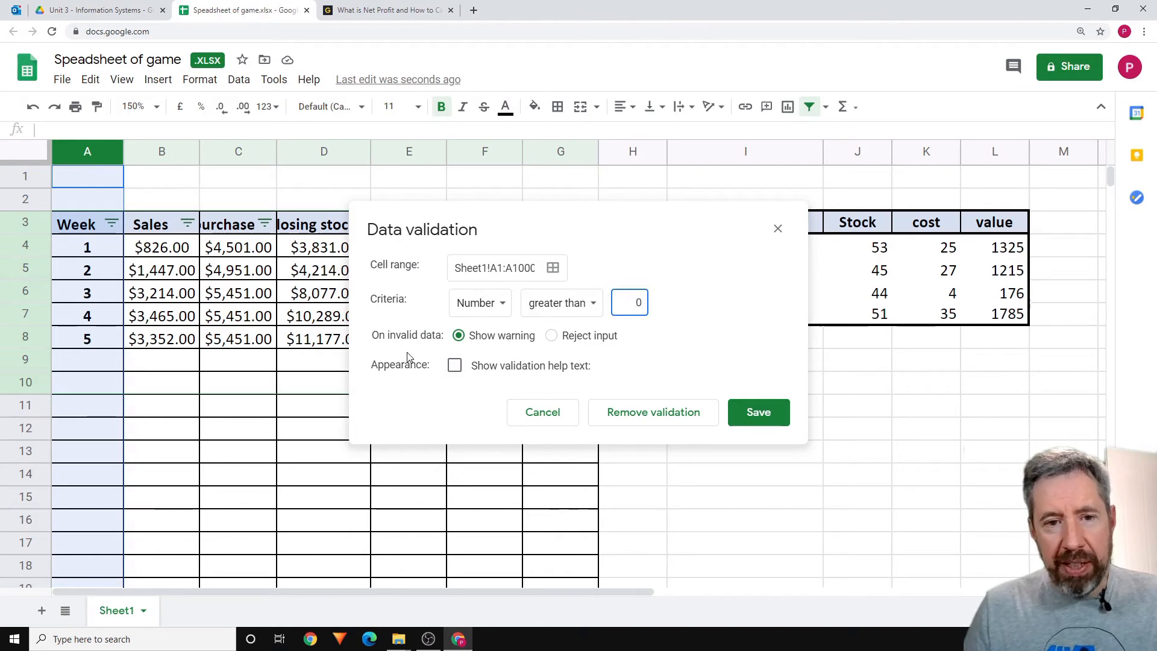
pyautogui.click(767, 419)
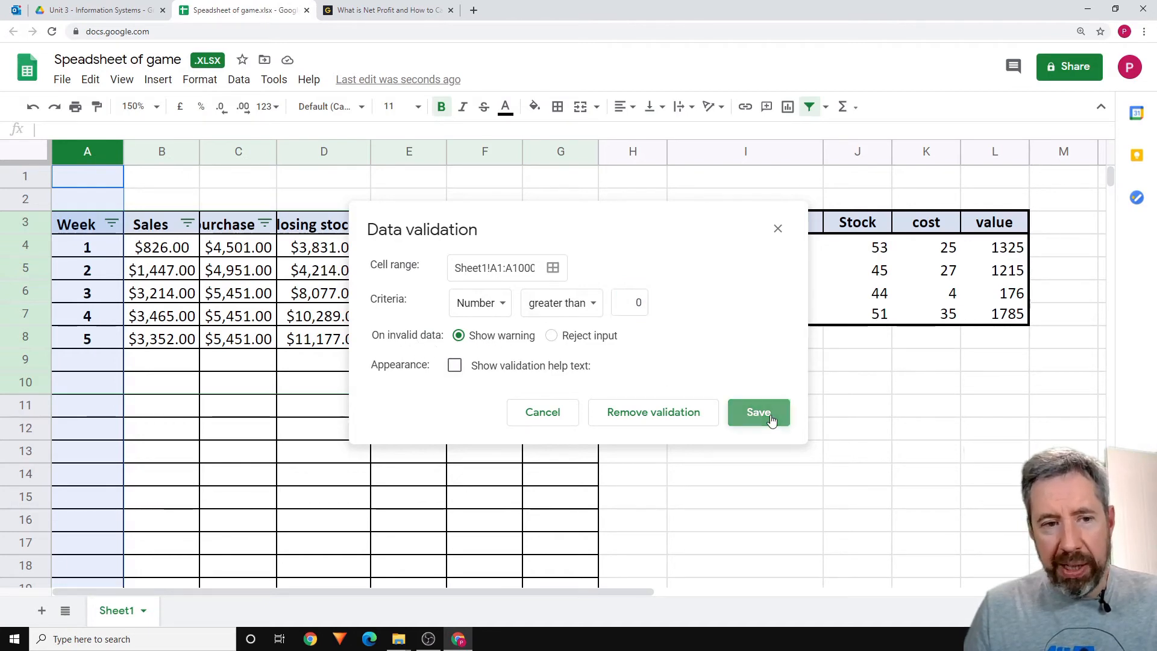
# Step: Test the validation by entering 6, 7 and -3 in A9:A11 and examine the feedback on A11
pyautogui.click(107, 357)
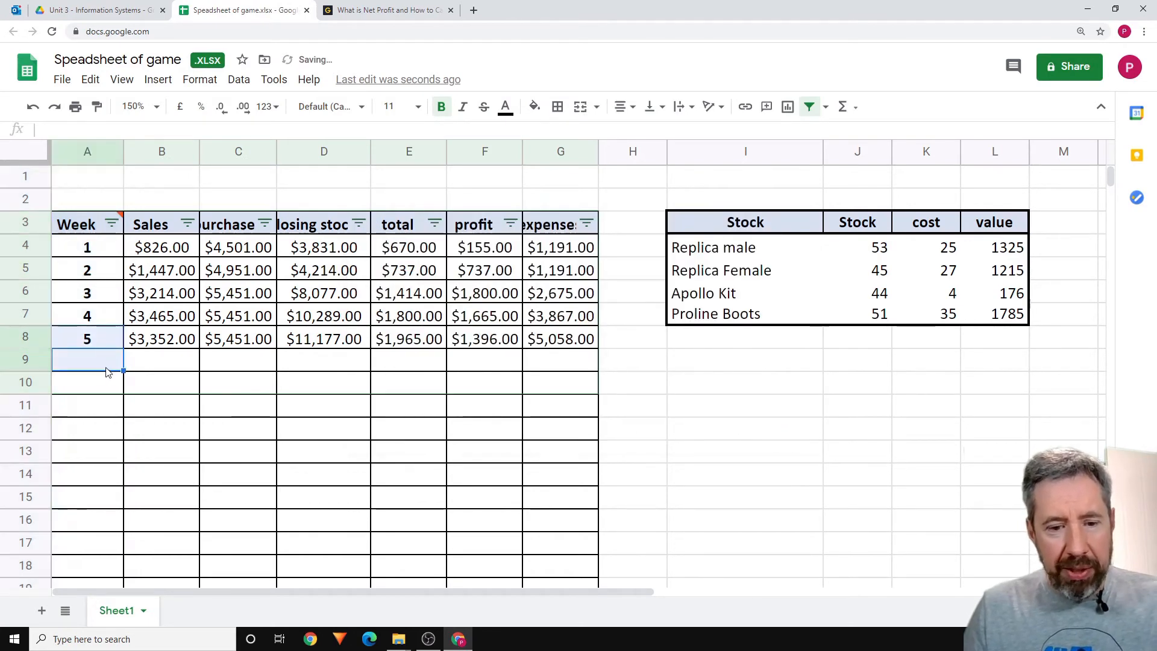
pyautogui.write('6')
pyautogui.press('Return')
pyautogui.write('7')
pyautogui.press('Return')
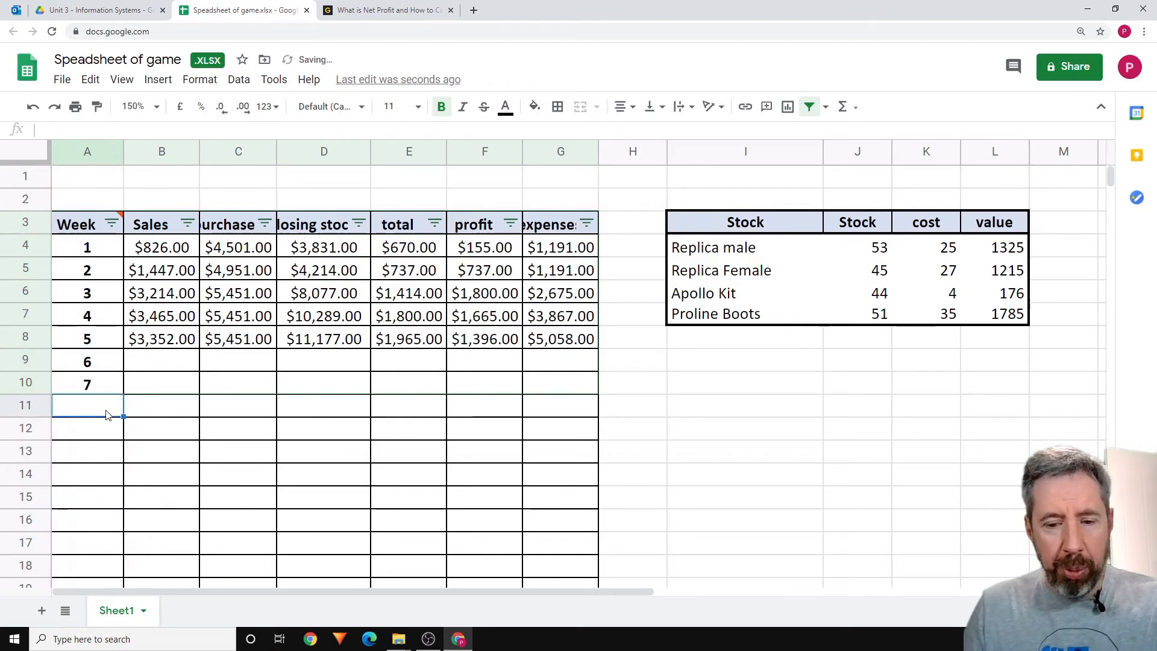
pyautogui.write('-3')
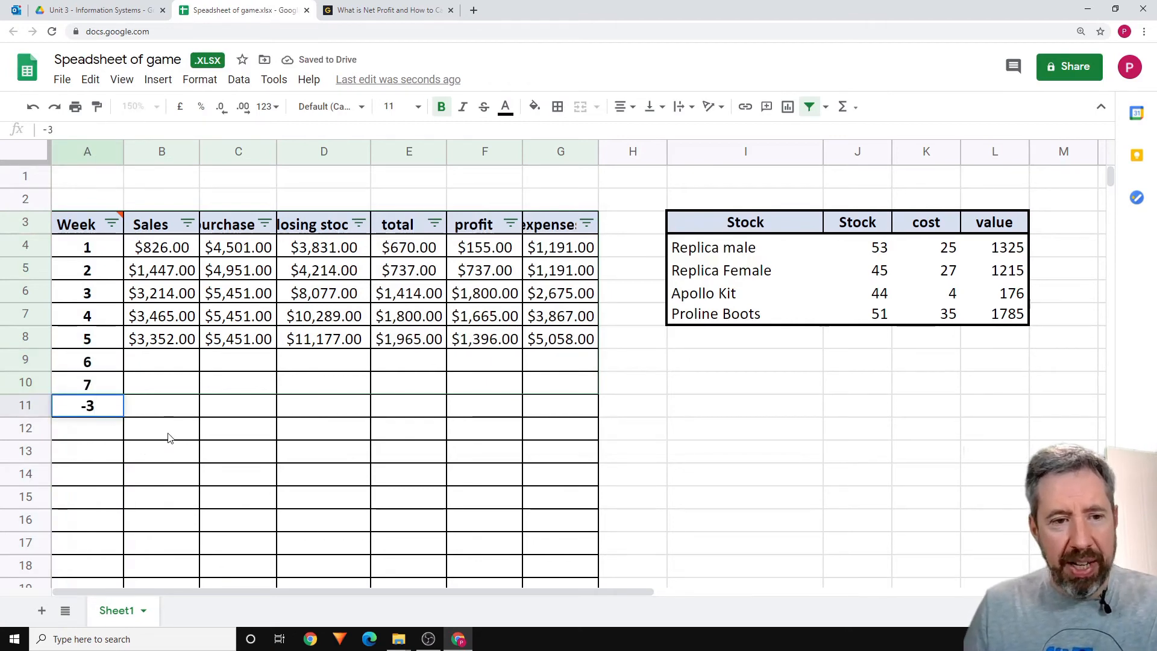
pyautogui.click(178, 451)
pyautogui.moveTo(122, 405)
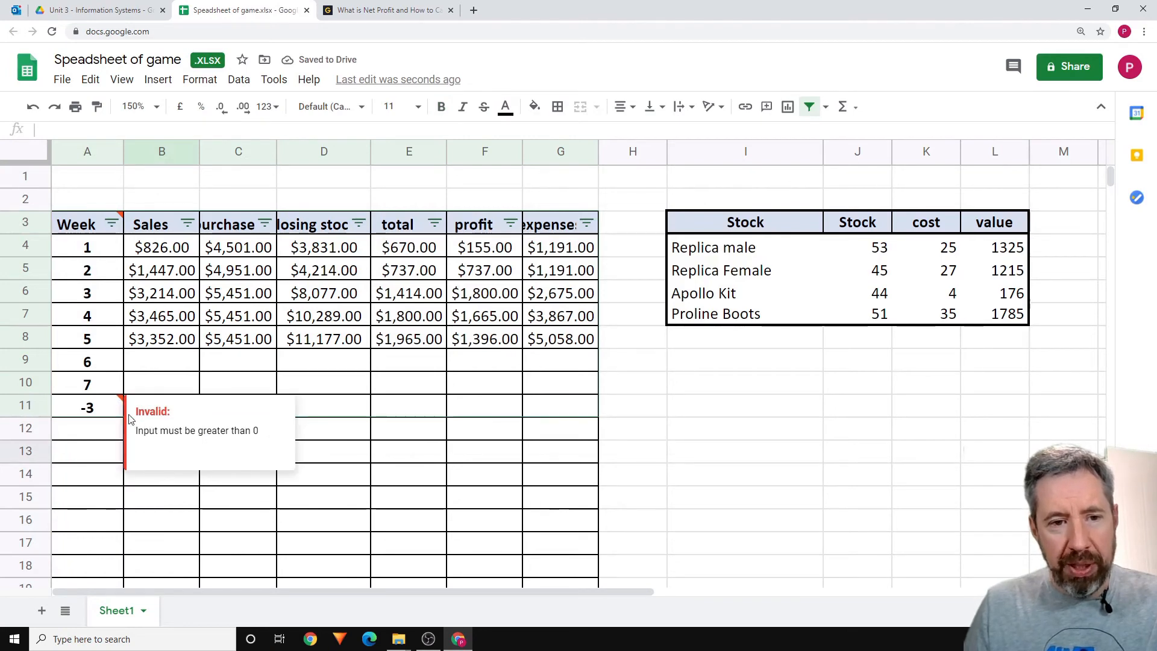
# Step: Test the validation on A11 by replacing its value with 4, and with 0
pyautogui.click(103, 411)
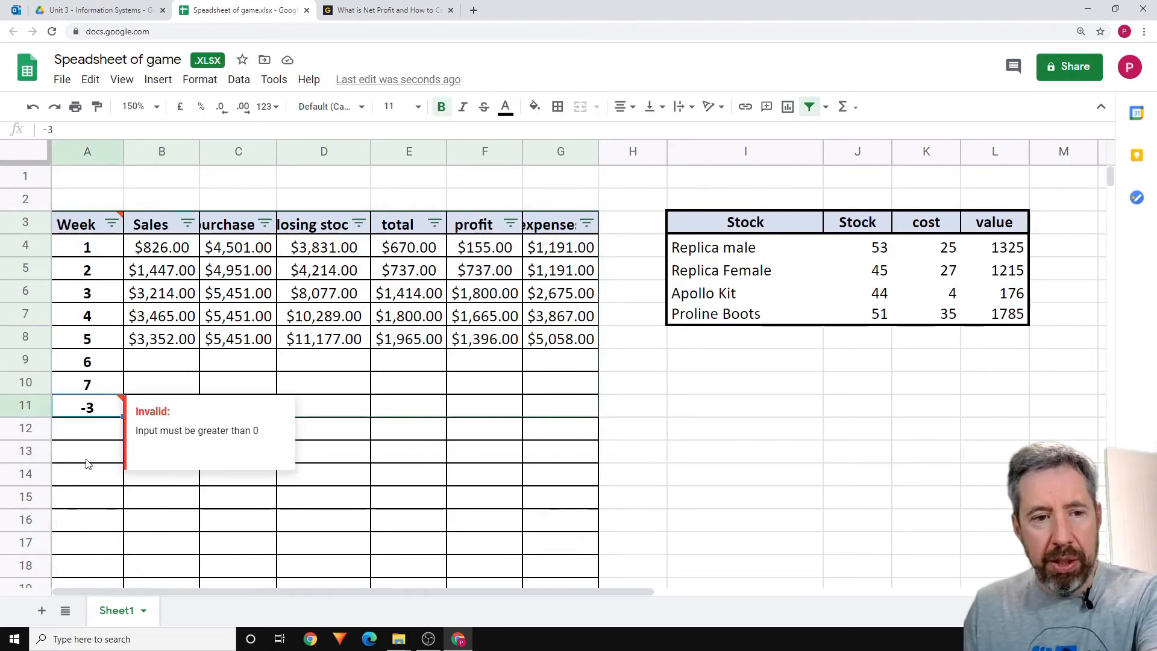
pyautogui.write('4')
pyautogui.click(307, 408)
pyautogui.click(96, 413)
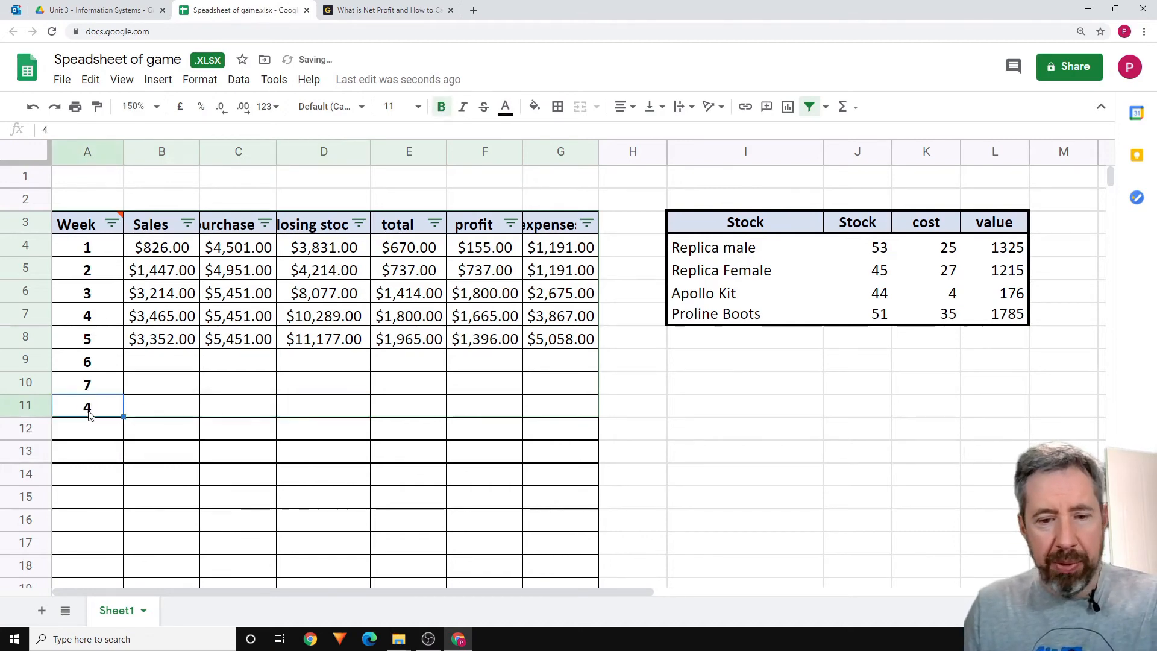
pyautogui.write('0')
pyautogui.click(225, 451)
# Step: Clear the test week values from cells A9:A11
pyautogui.click(102, 408)
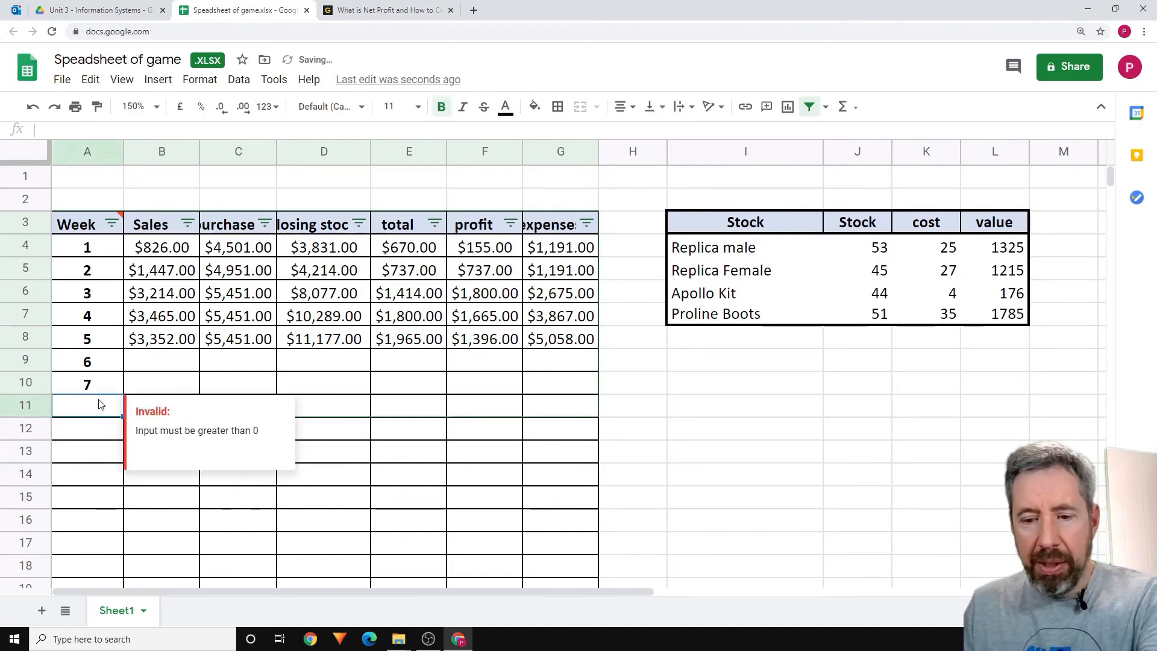
pyautogui.click(77, 385)
pyautogui.press('Delete')
pyautogui.click(113, 350)
pyautogui.press('Delete')
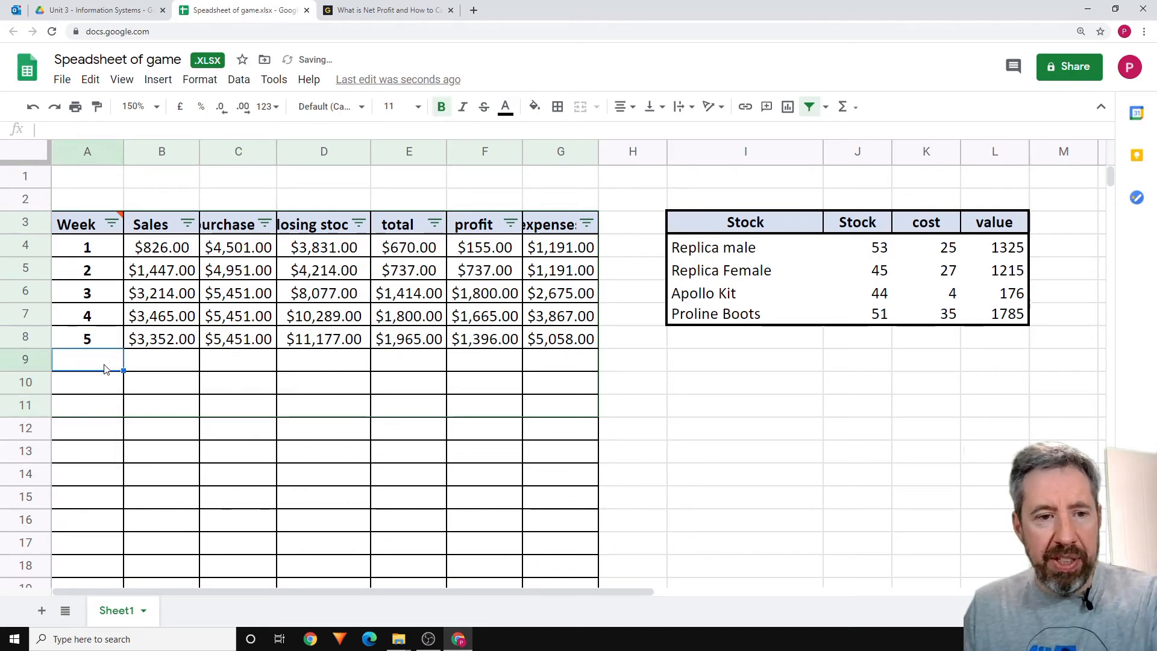
# Step: Change the data validation on column A to reject invalid input, keeping the greater-than-0 number criterion
pyautogui.click(91, 153)
pyautogui.click(239, 80)
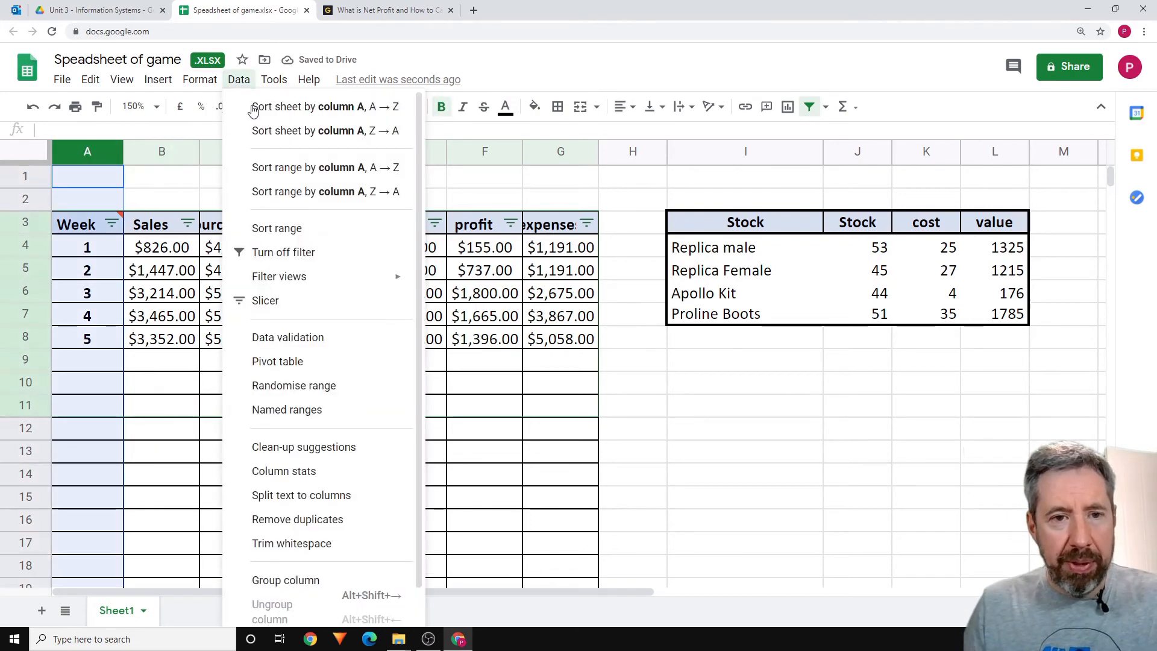
pyautogui.click(295, 337)
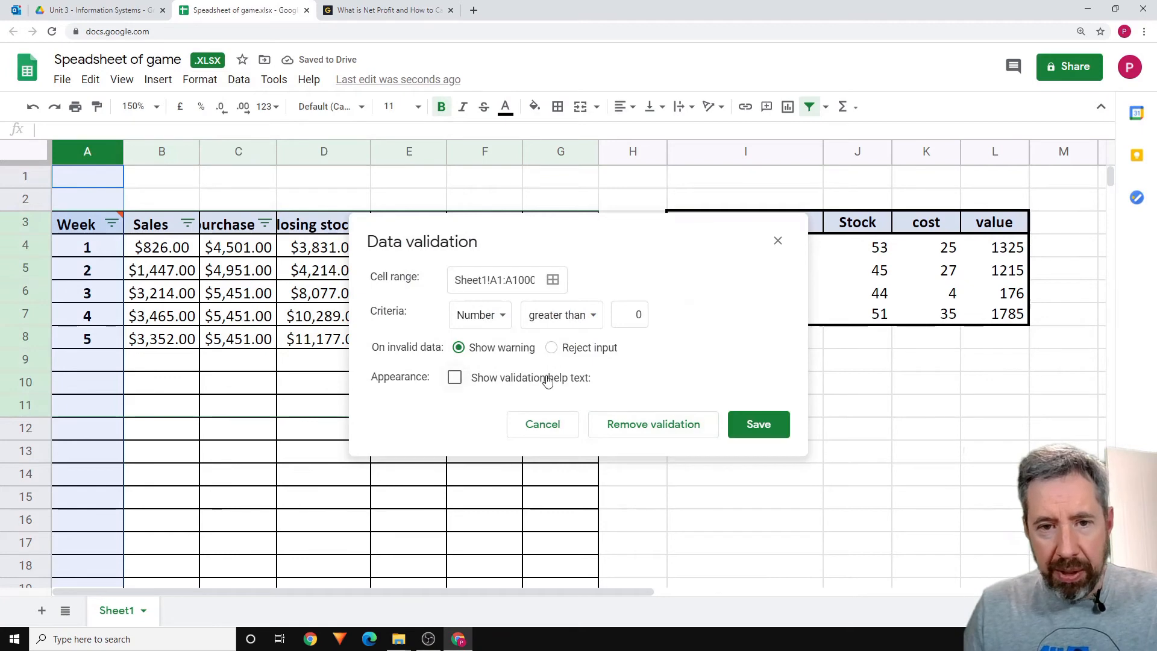
pyautogui.click(551, 347)
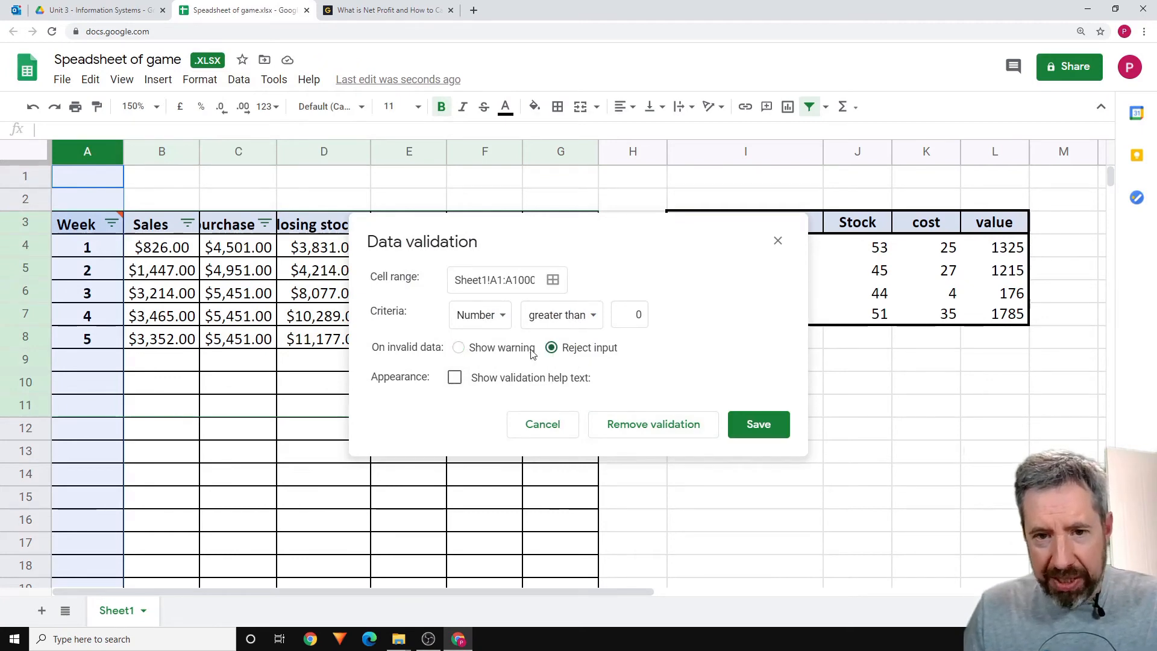
pyautogui.click(743, 433)
# Step: Test the rejecting validation by entering 0 in cell A9, and dismiss the alert
pyautogui.click(95, 369)
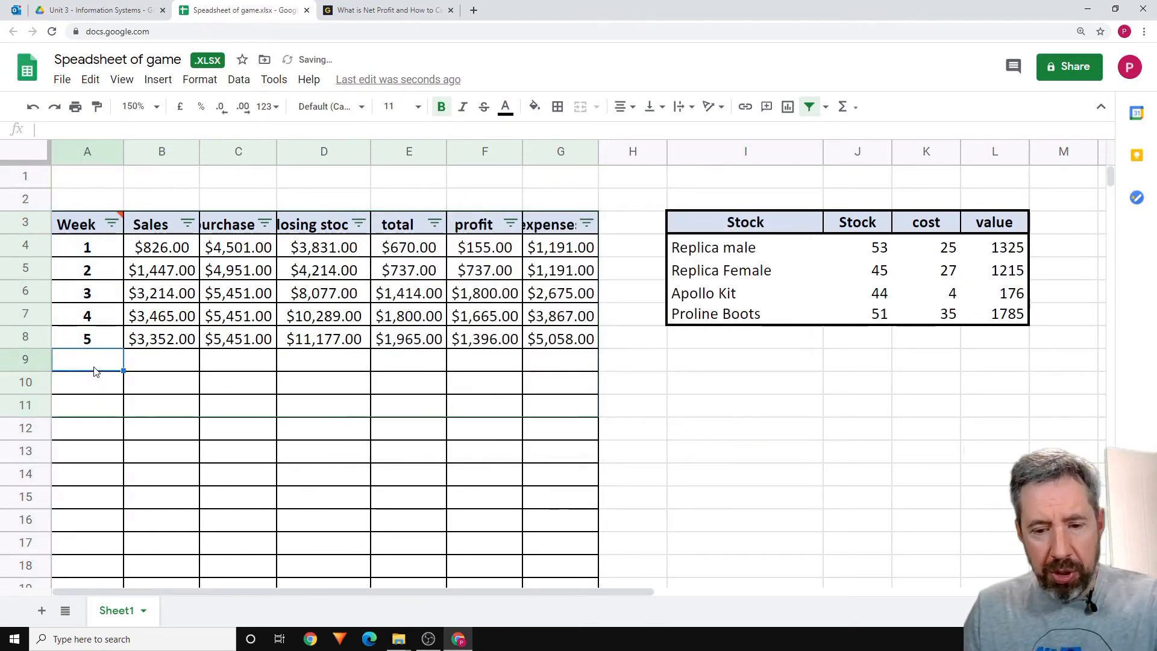
pyautogui.write('0')
pyautogui.click(135, 387)
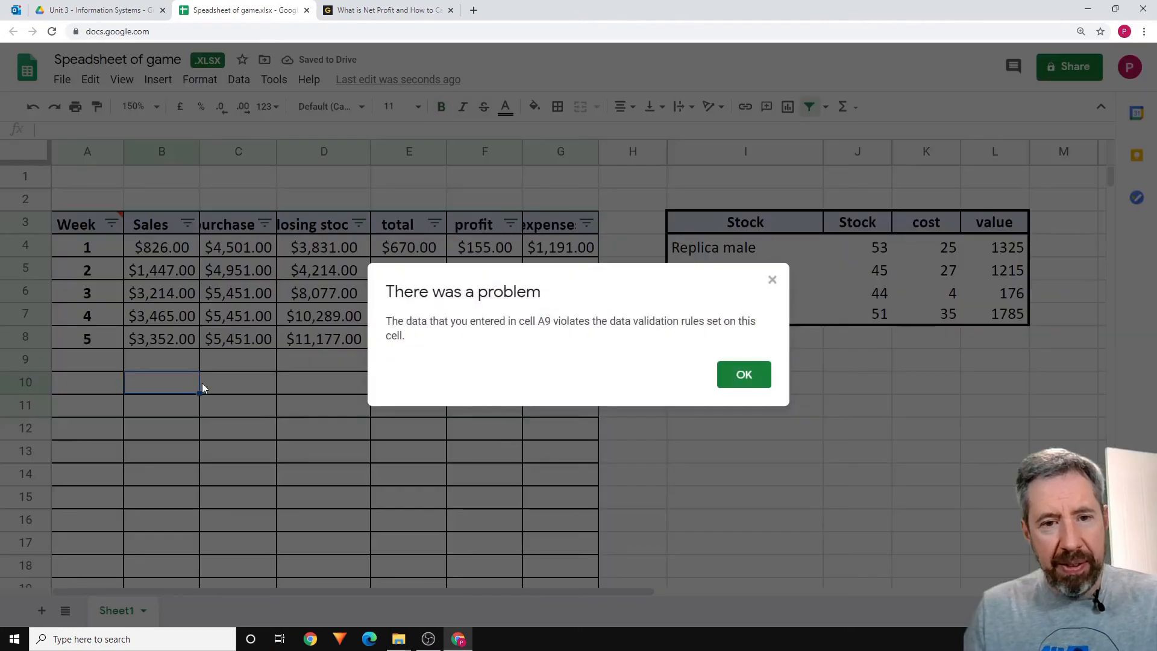
pyautogui.click(736, 376)
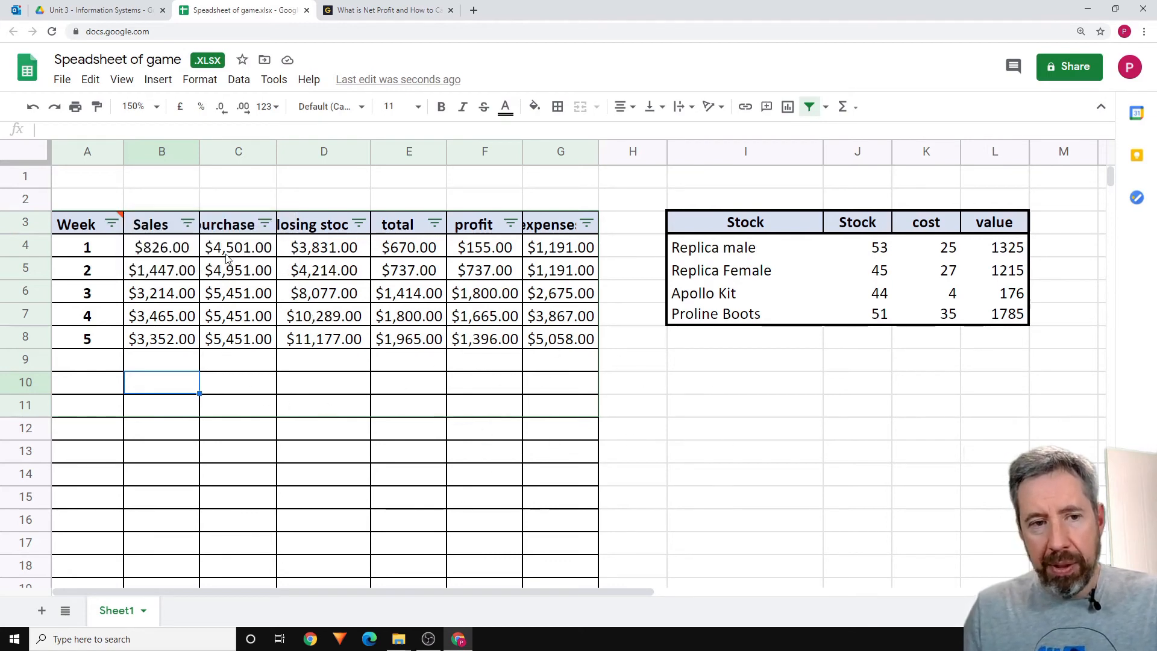
# Step: Remove the data validation from the Week header cell A3
pyautogui.moveTo(88, 226)
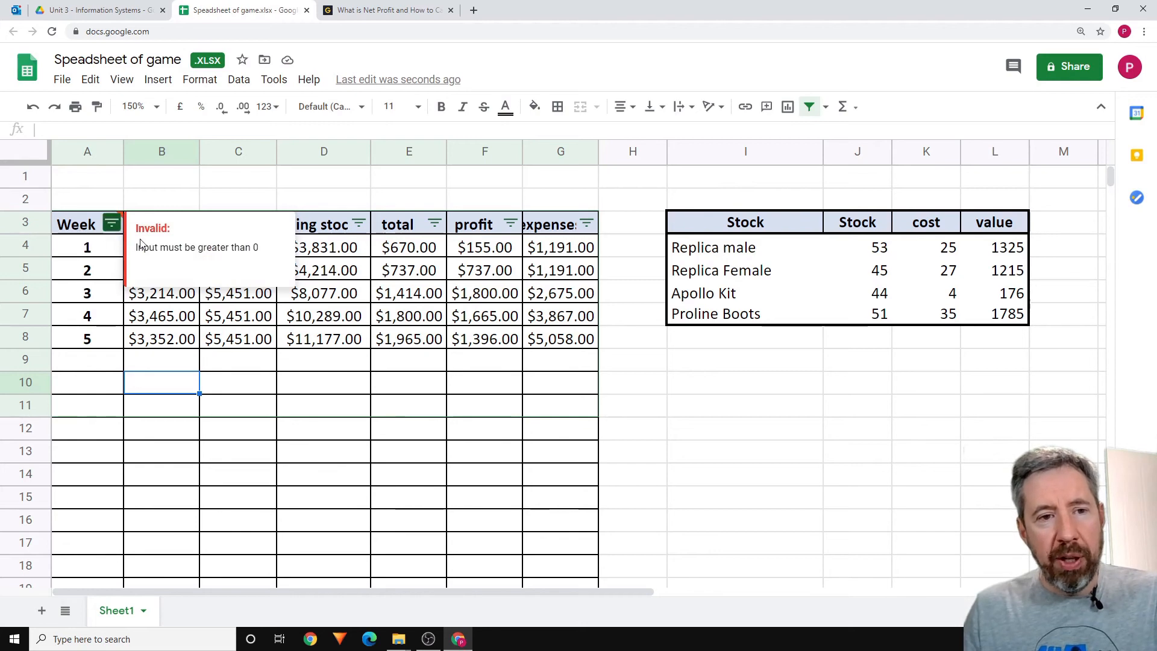
pyautogui.click(86, 226)
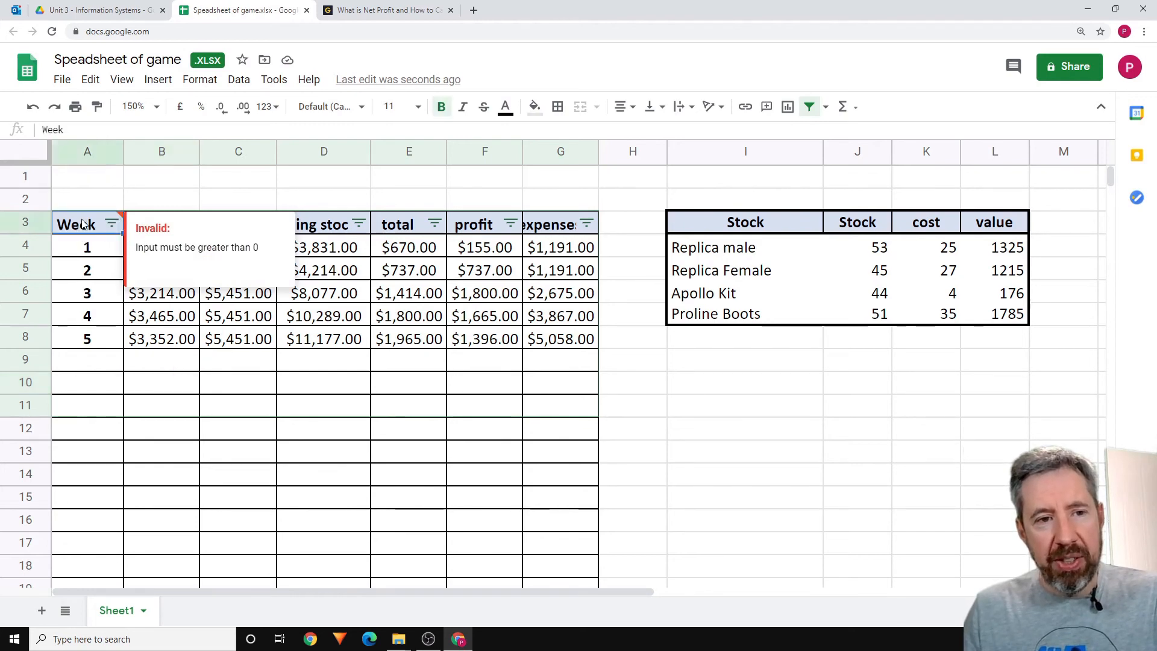
pyautogui.click(239, 80)
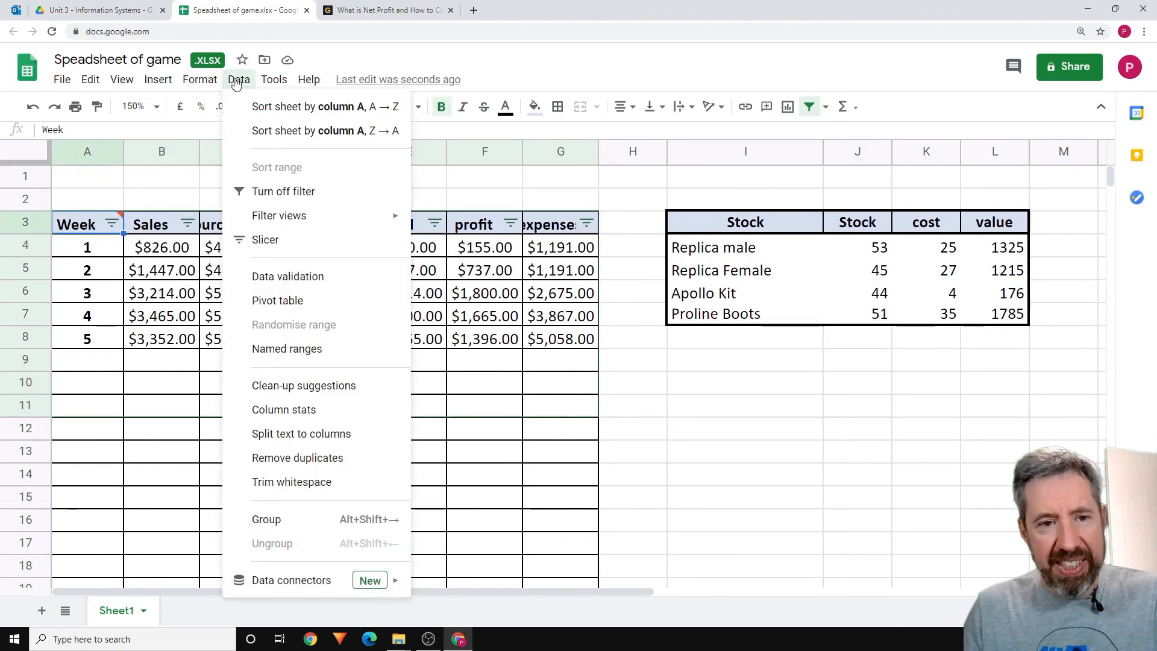
pyautogui.click(302, 278)
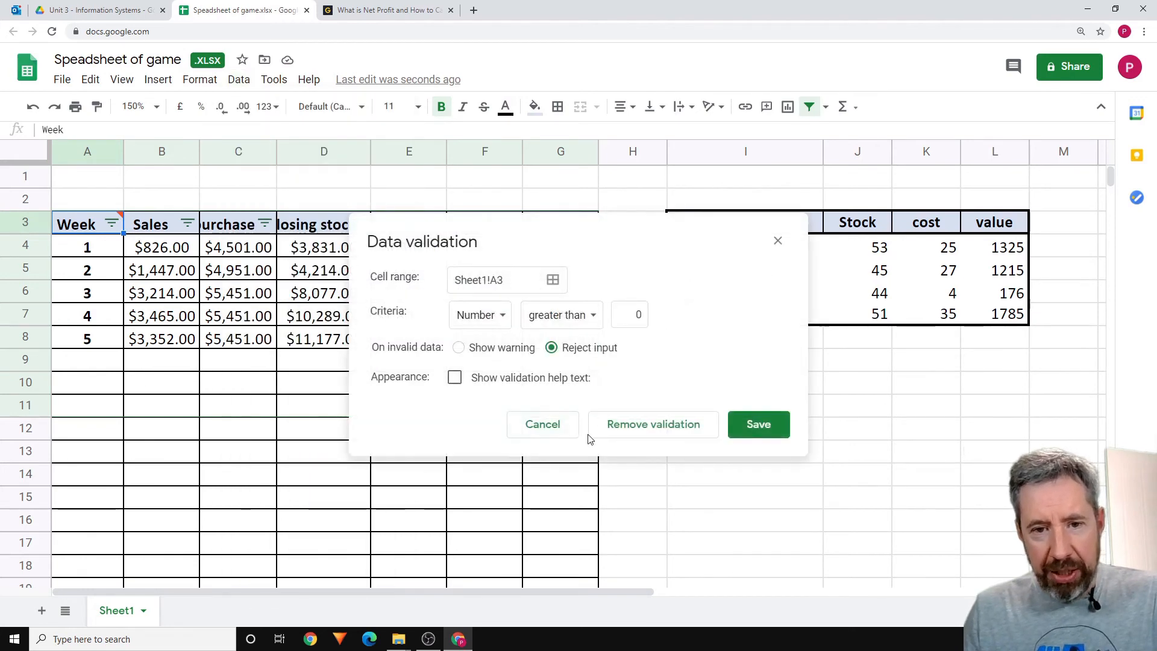
pyautogui.click(661, 425)
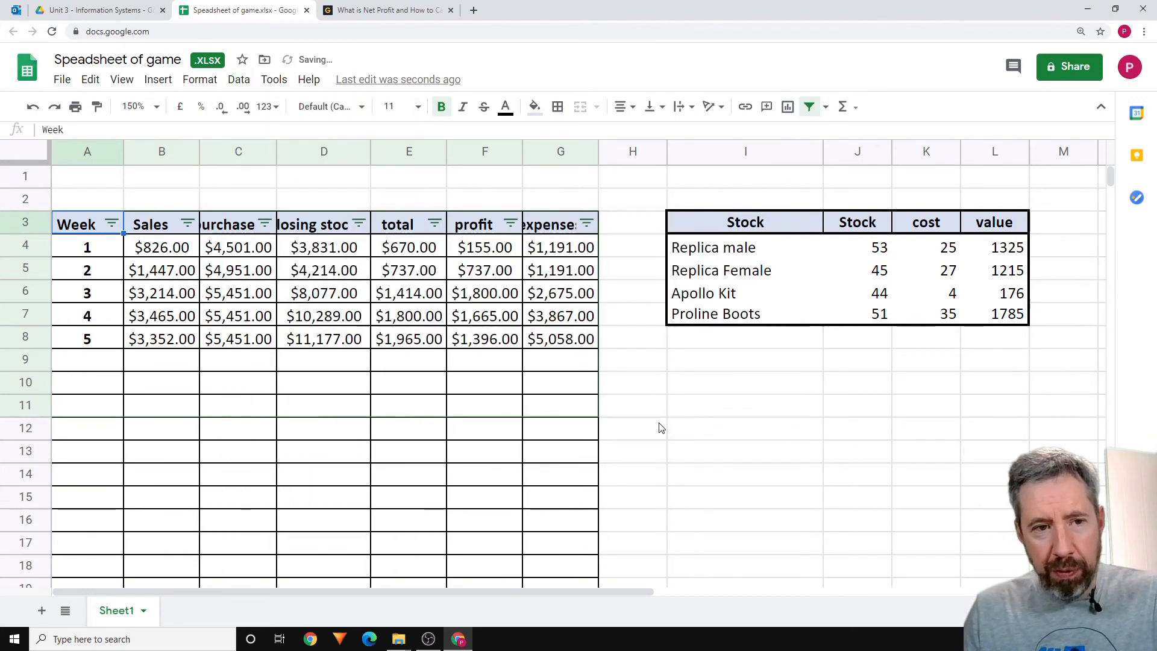
# Step: Test the validation on A9 with another week value and dismiss the alert
pyautogui.click(101, 365)
pyautogui.write('6')
pyautogui.click(313, 506)
pyautogui.click(743, 377)
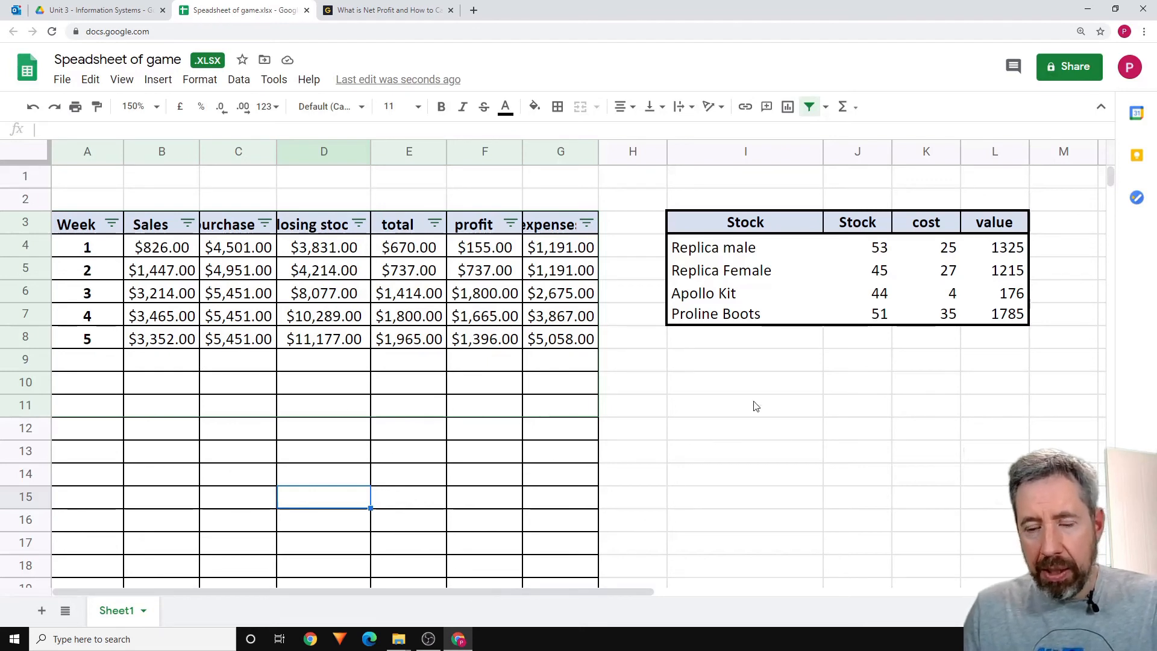
# Step: Set the sheet zoom to 100% and move the Profit and Expenses chart over the stock table beside the sales table
pyautogui.click(153, 107)
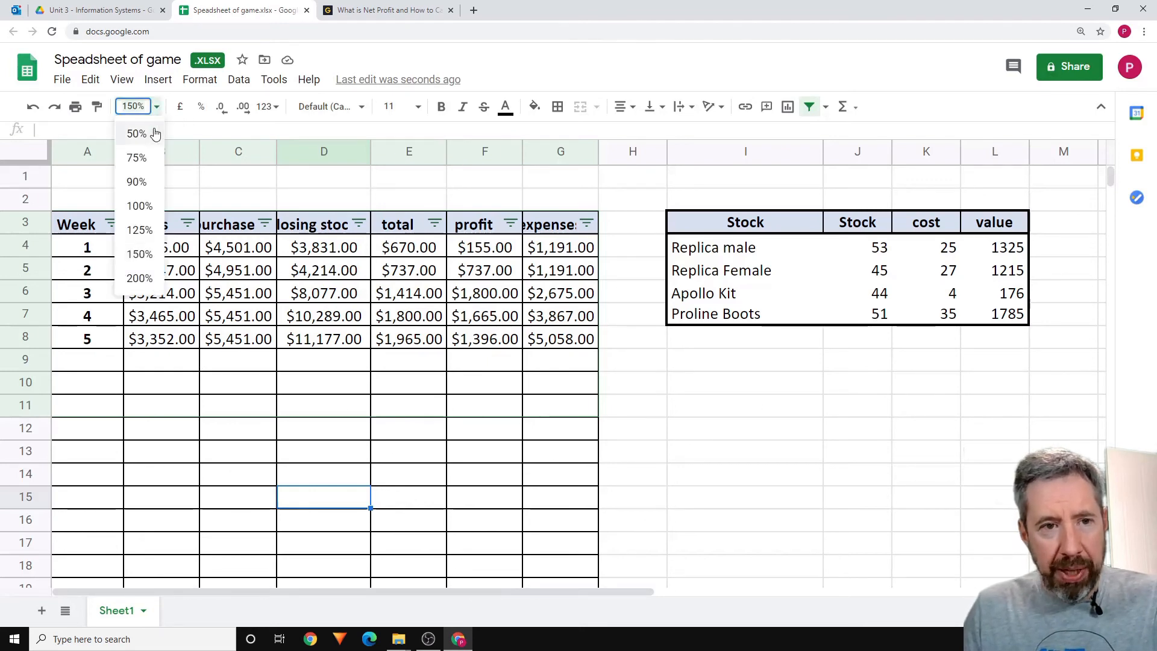
pyautogui.click(137, 205)
pyautogui.scroll(-2, 920, 332)
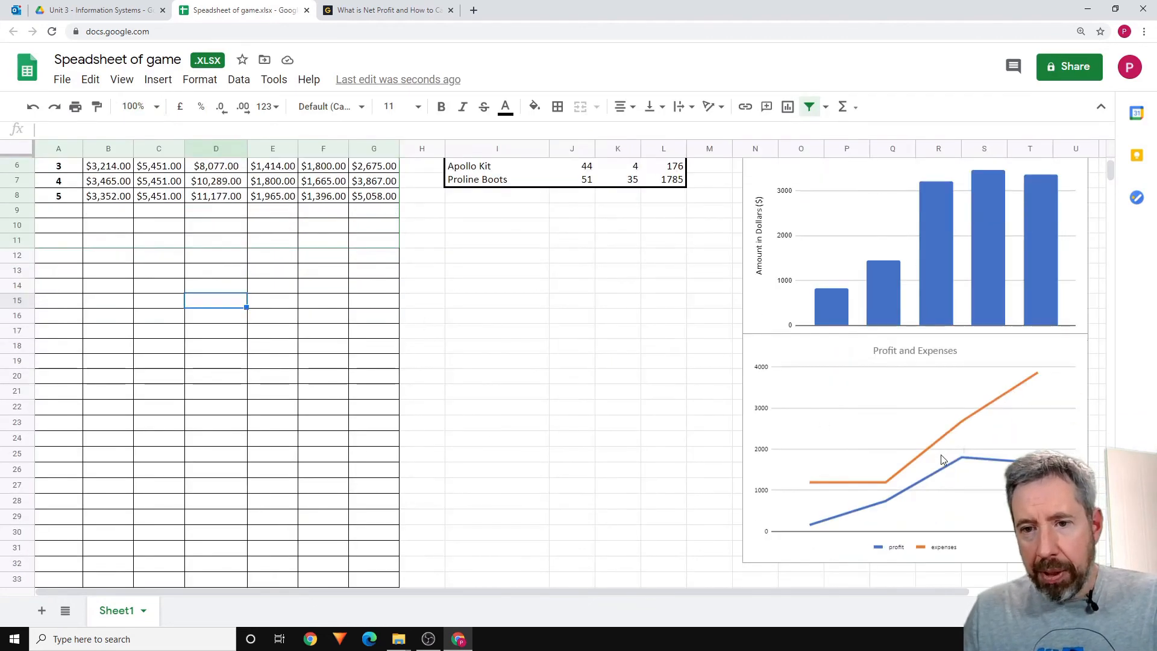
pyautogui.click(892, 371)
pyautogui.moveTo(909, 354); pyautogui.dragTo(486, 246)
pyautogui.scroll(2, 536, 291)
pyautogui.moveTo(518, 325); pyautogui.dragTo(603, 228)
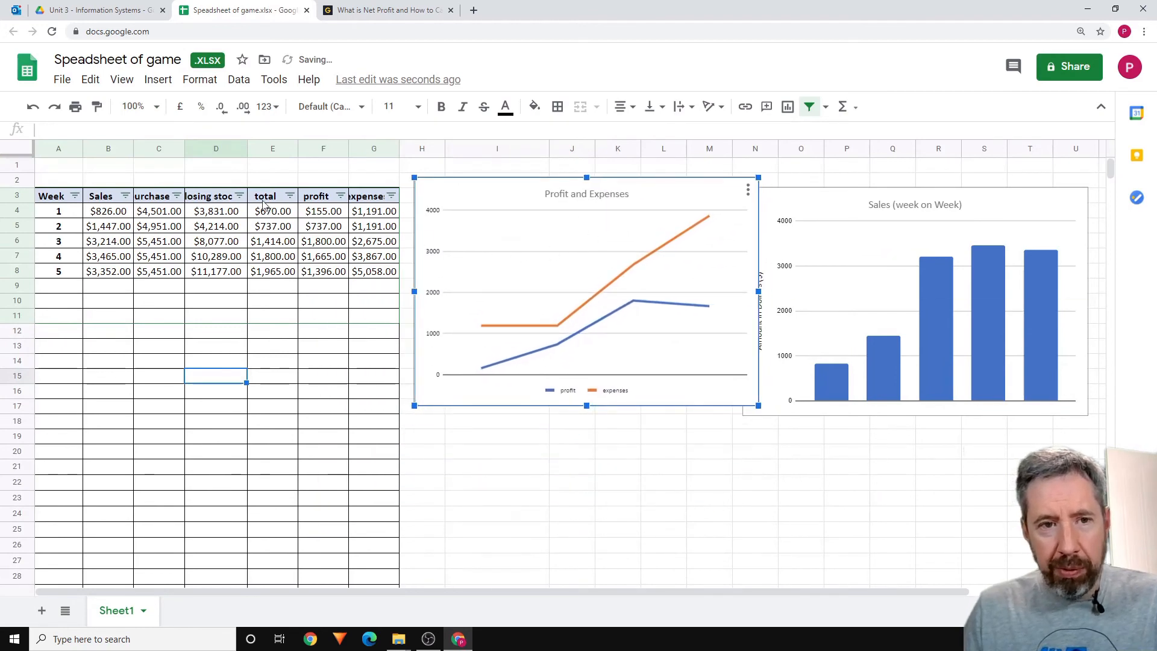
# Step: Try plotting the profit and expenses columns F3:G8 as a line chart, and delete that chart
pyautogui.moveTo(265, 196); pyautogui.dragTo(321, 273)
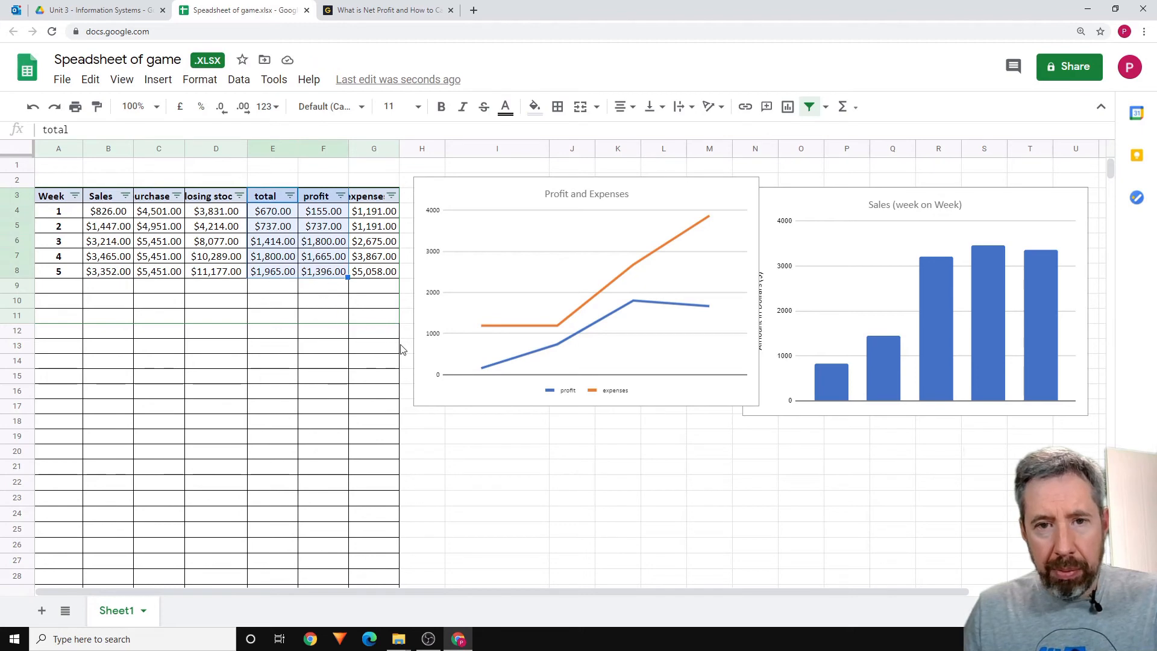
pyautogui.moveTo(335, 331); pyautogui.dragTo(339, 283)
pyautogui.moveTo(317, 202); pyautogui.dragTo(376, 272)
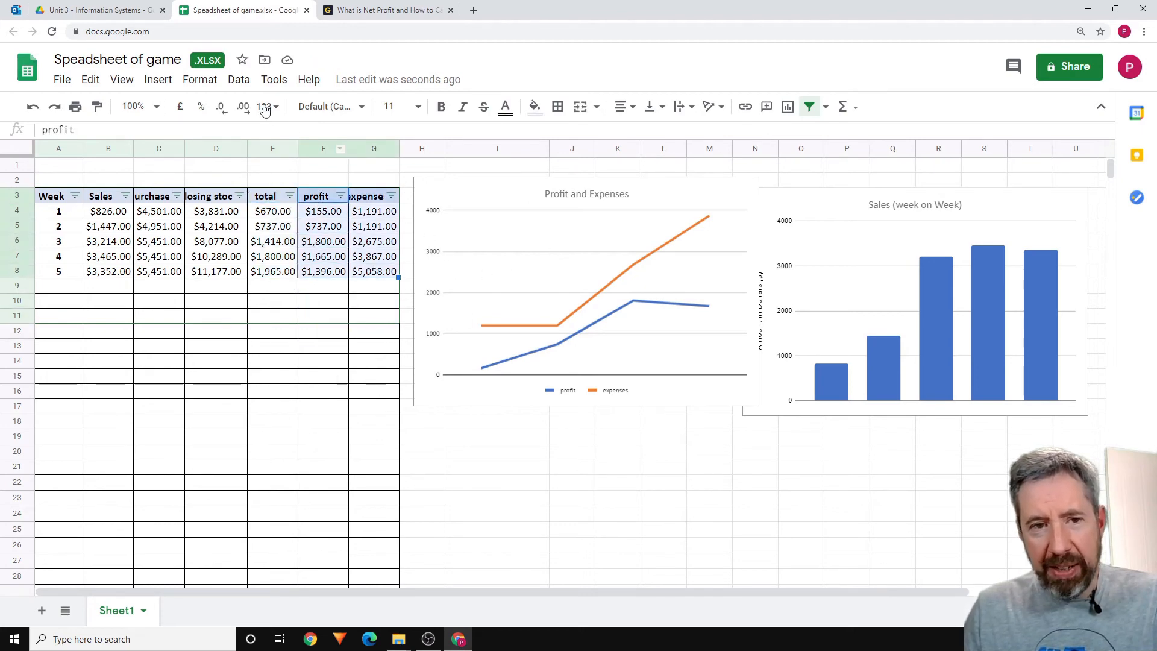
pyautogui.click(170, 84)
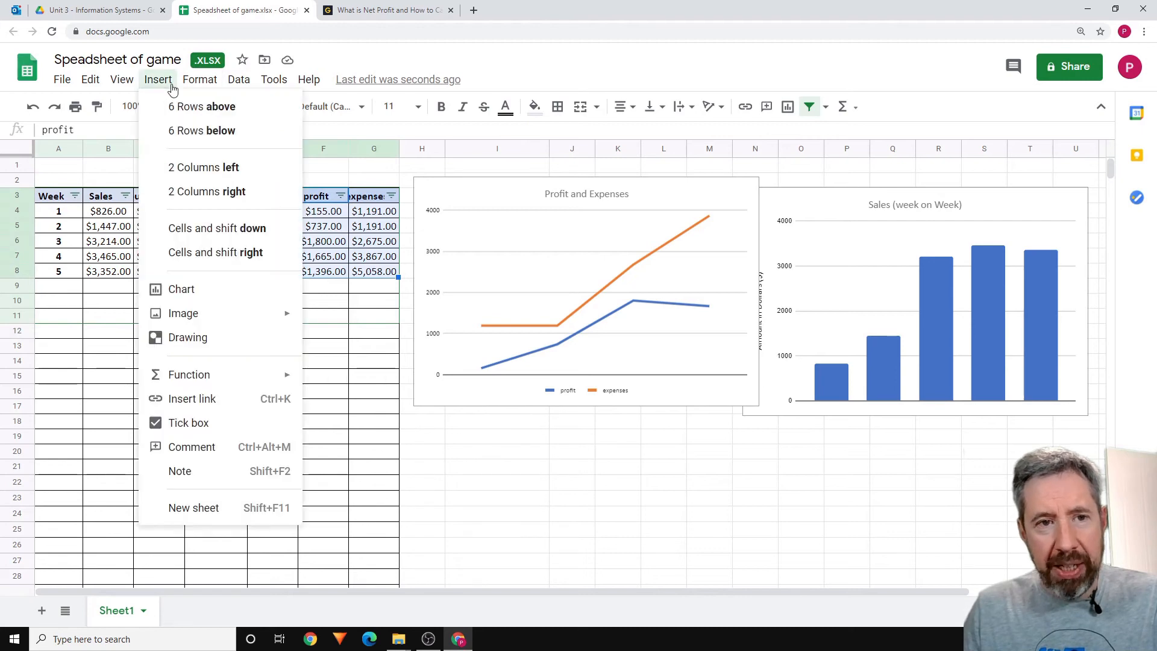
pyautogui.click(214, 291)
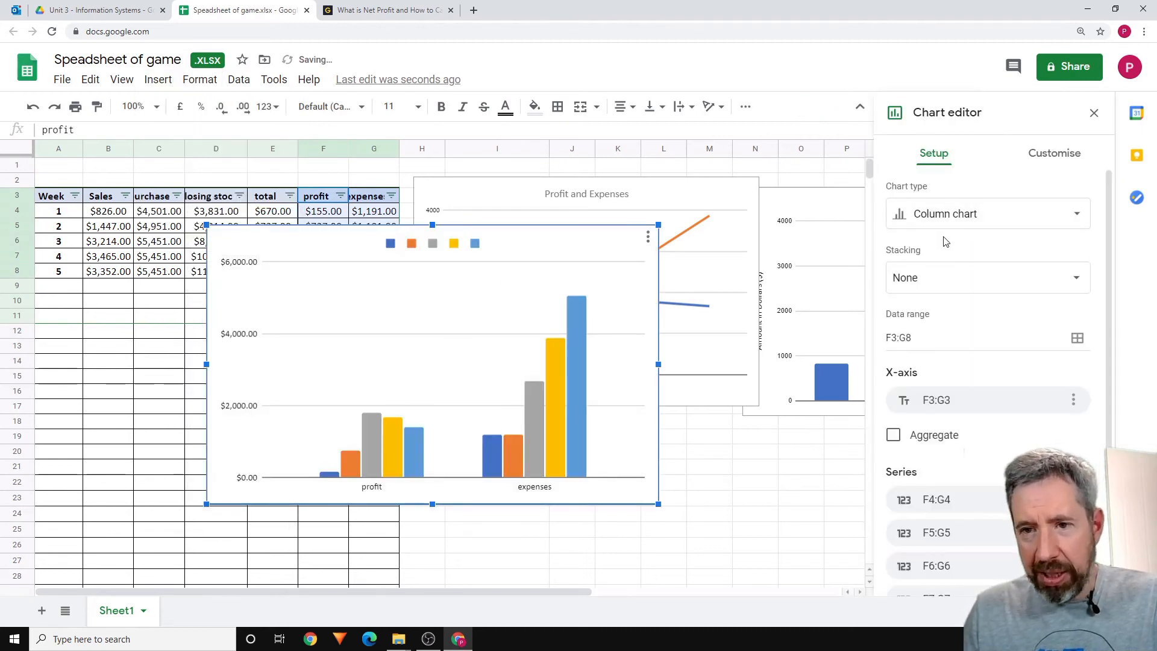
pyautogui.click(967, 220)
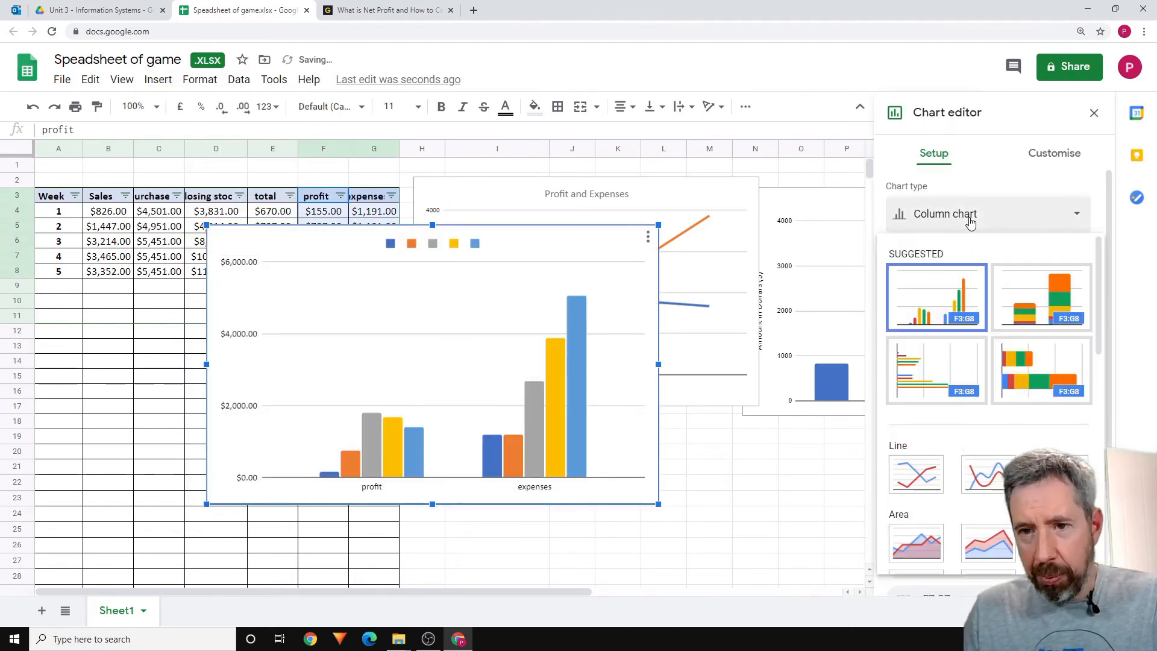
pyautogui.click(916, 474)
pyautogui.moveTo(601, 261); pyautogui.dragTo(456, 203)
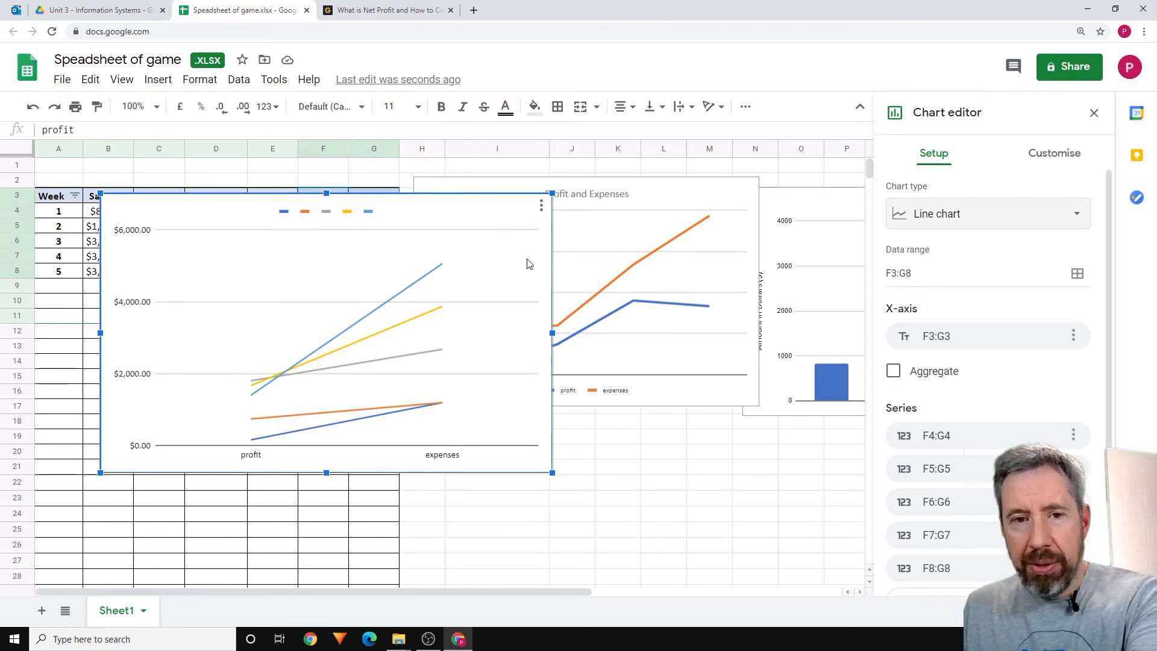
pyautogui.press('Delete')
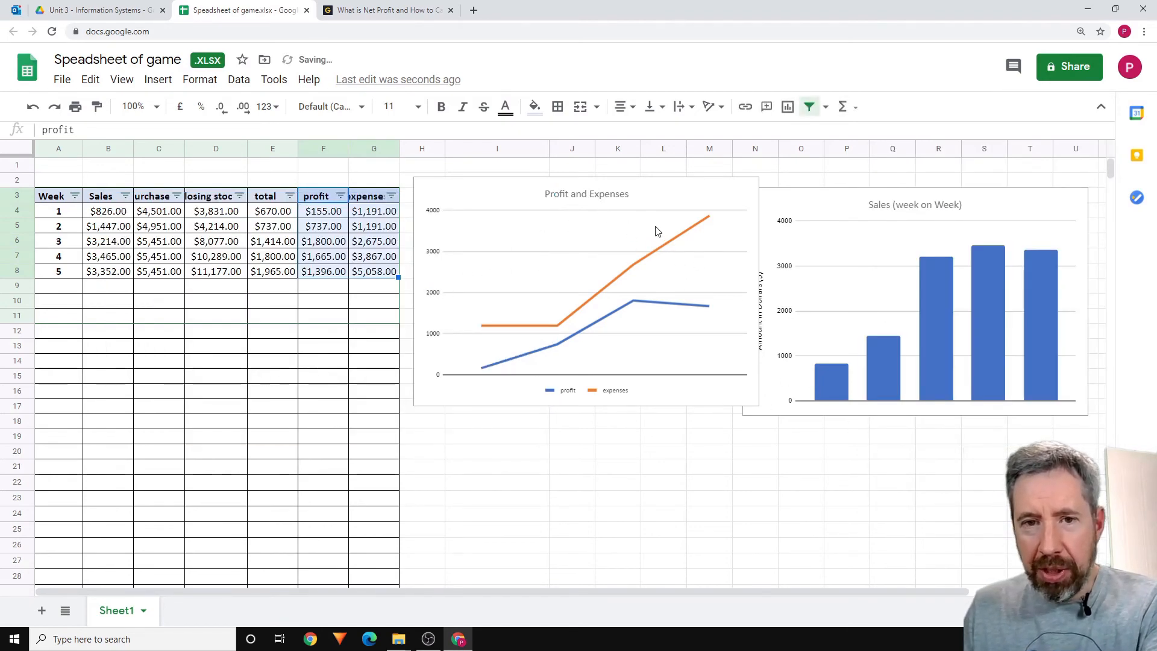
# Step: Move the Profit and Expenses chart back beneath the Sales (week on Week) chart
pyautogui.moveTo(596, 193); pyautogui.dragTo(935, 464)
pyautogui.scroll(-1, 935, 464)
pyautogui.moveTo(567, 406); pyautogui.dragTo(538, 400)
pyautogui.scroll(1, 313, 238)
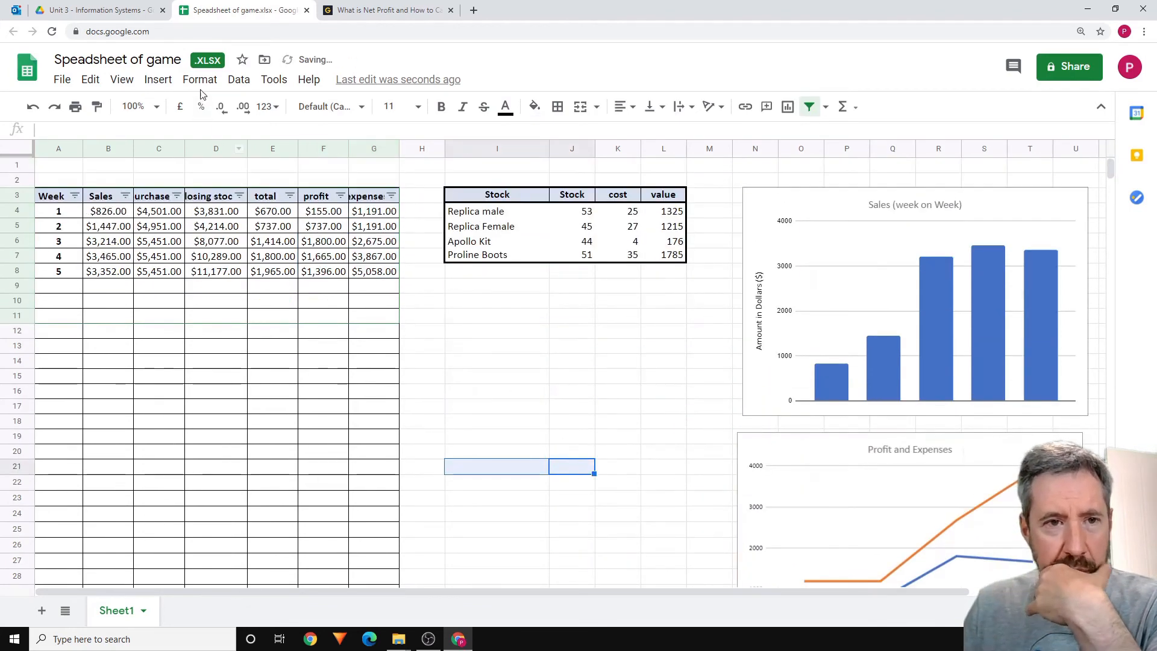
# Step: Insert an empty chart, move it below the sales table data and set its type to Line chart
pyautogui.click(239, 79)
pyautogui.moveTo(158, 79)
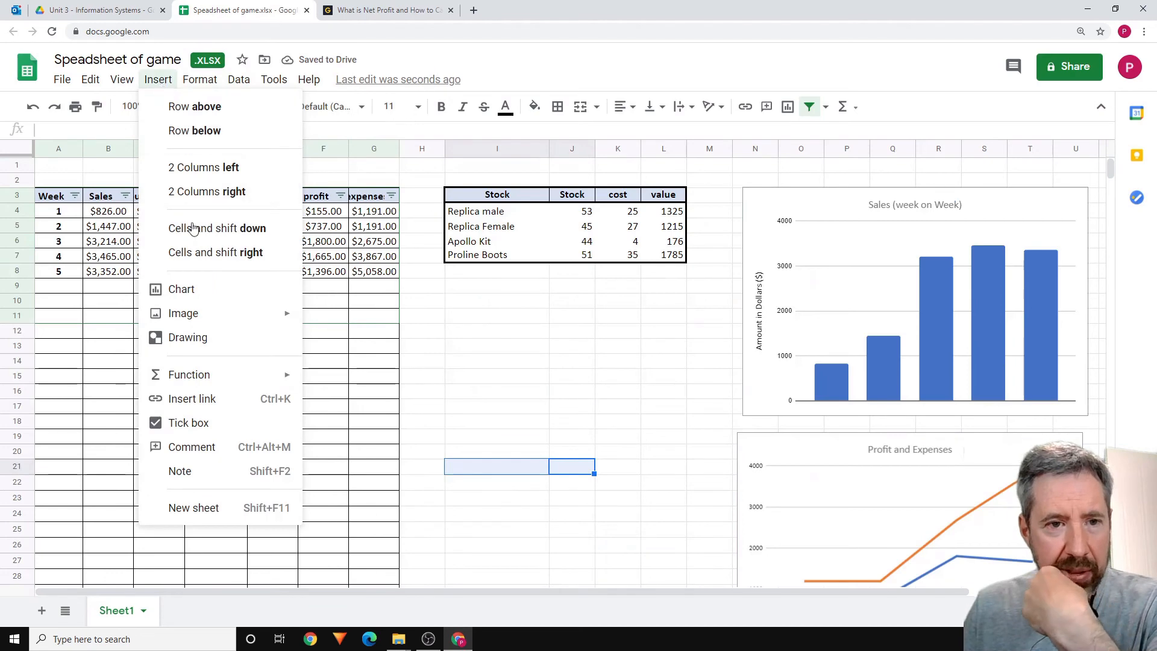
pyautogui.click(191, 289)
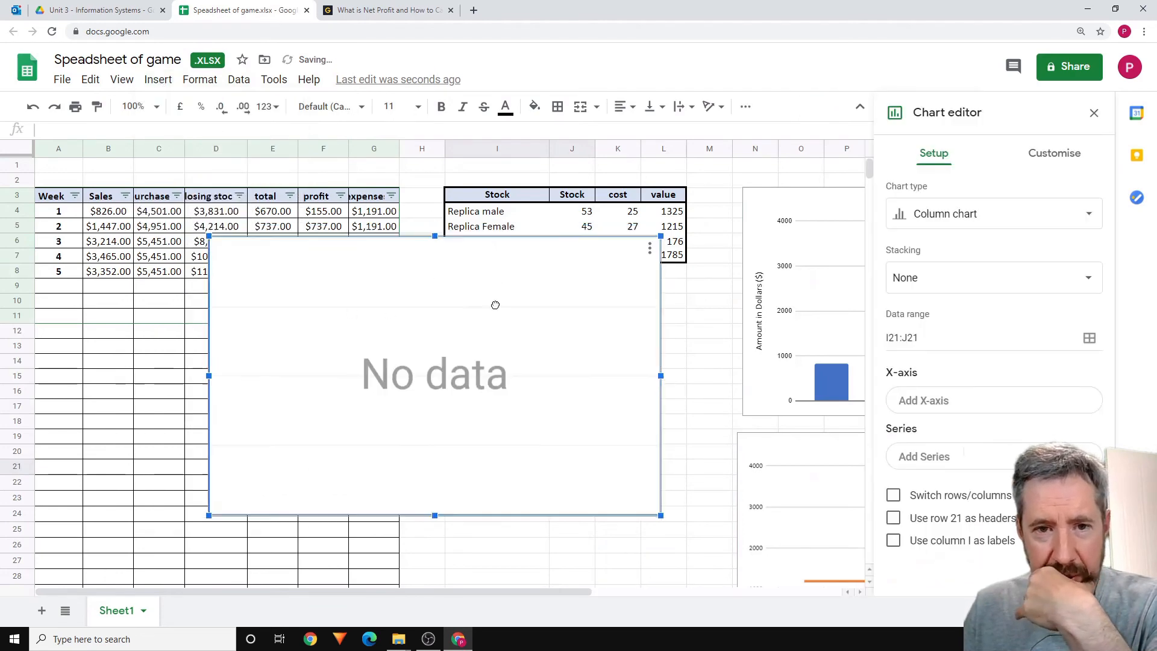
pyautogui.moveTo(495, 305); pyautogui.dragTo(402, 380)
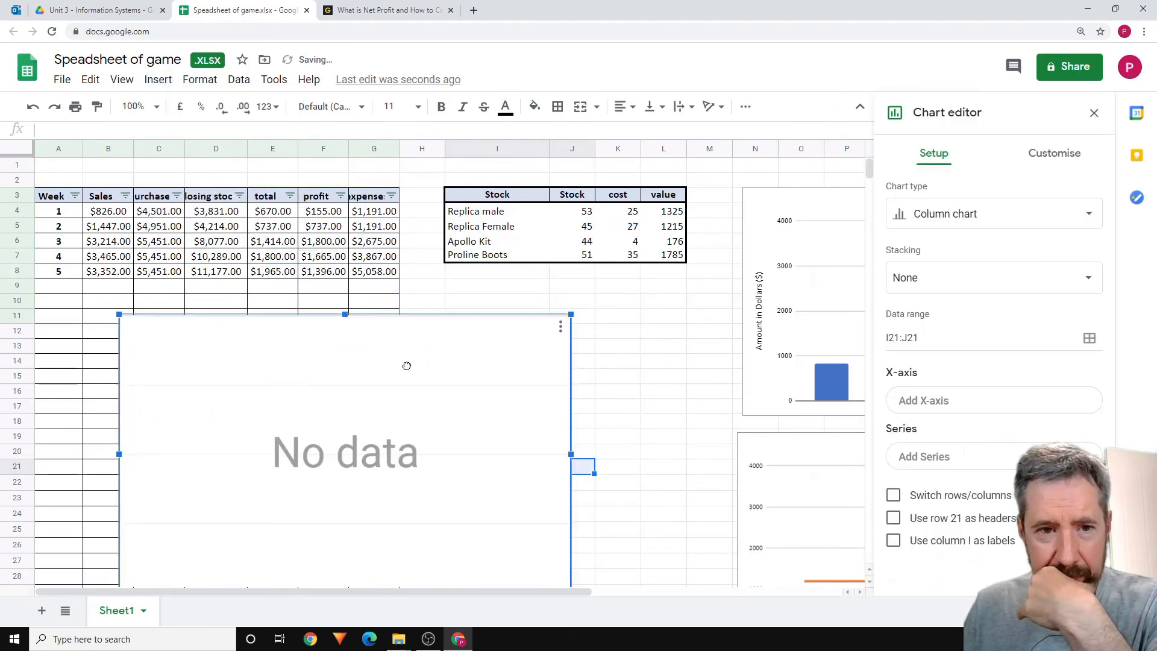
pyautogui.click(1017, 218)
pyautogui.click(917, 288)
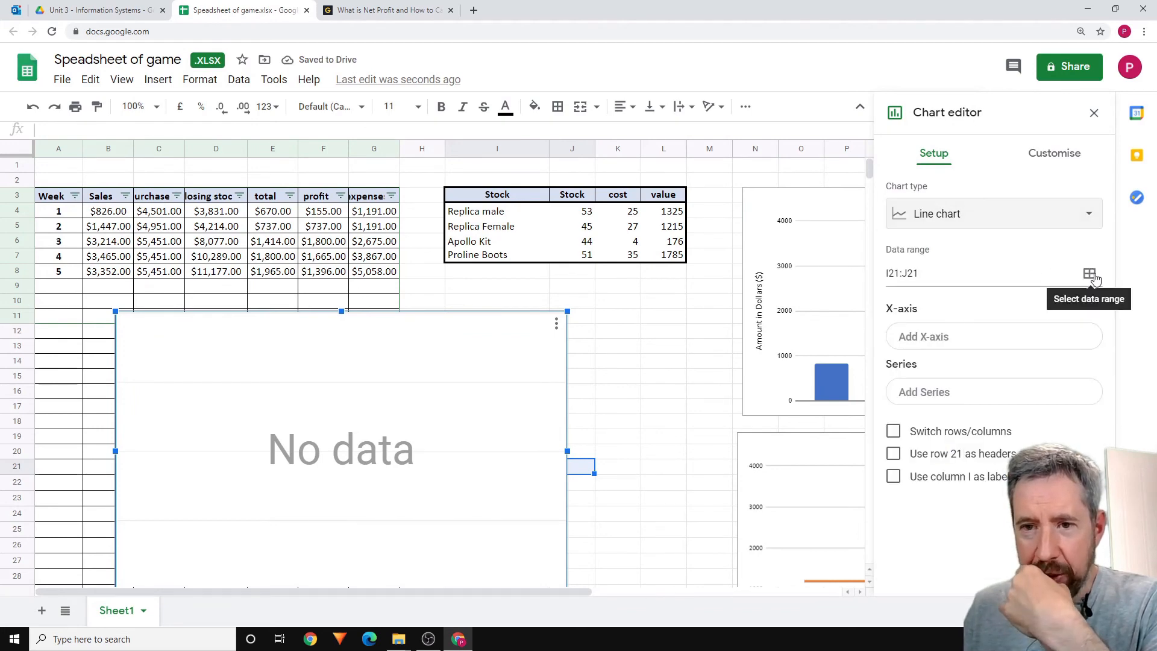
# Step: Set the new line chart's data to two separate ranges, profit F3:F8 and expenses G3:G8
pyautogui.click(1095, 278)
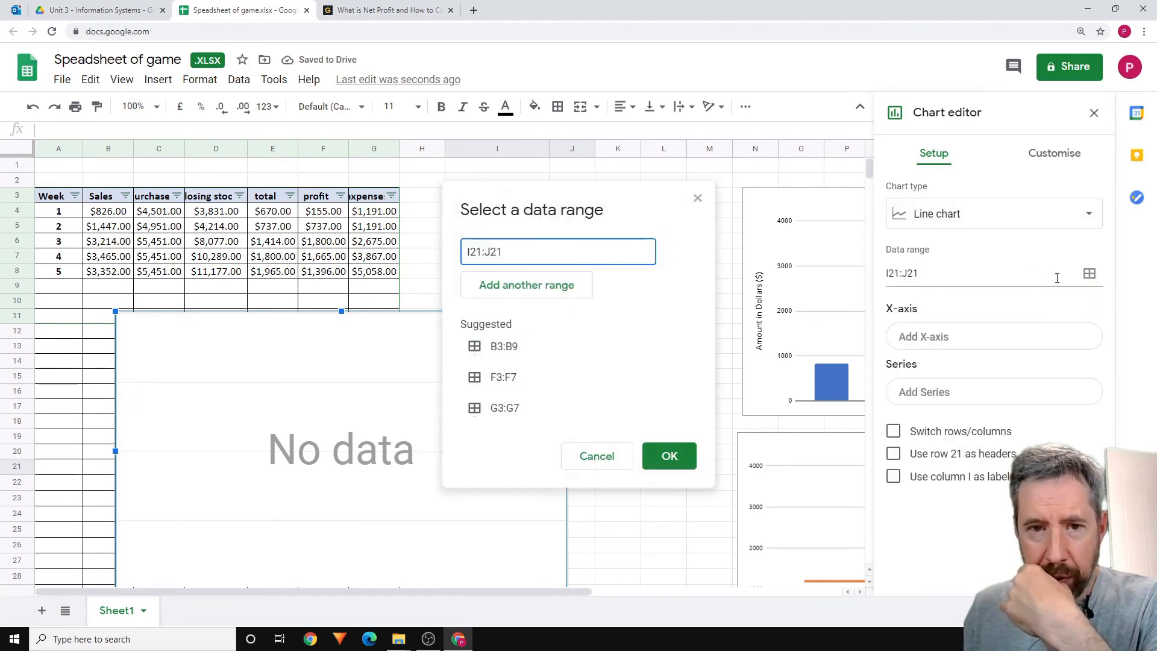
pyautogui.moveTo(516, 249); pyautogui.dragTo(463, 253)
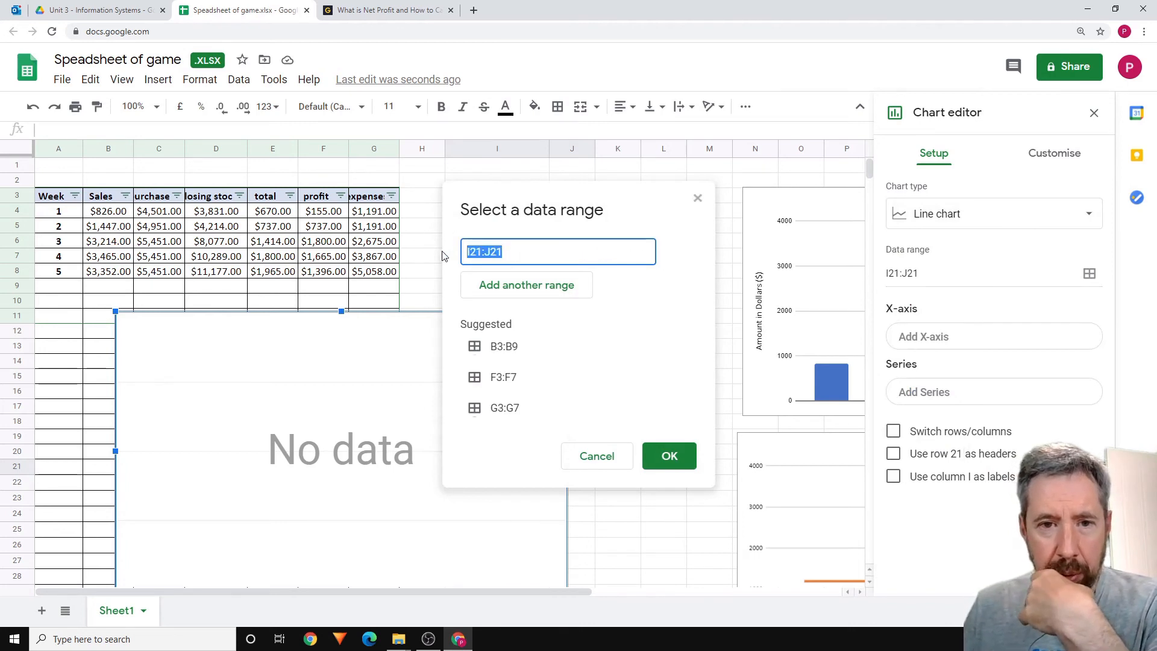
pyautogui.moveTo(321, 203); pyautogui.dragTo(332, 273)
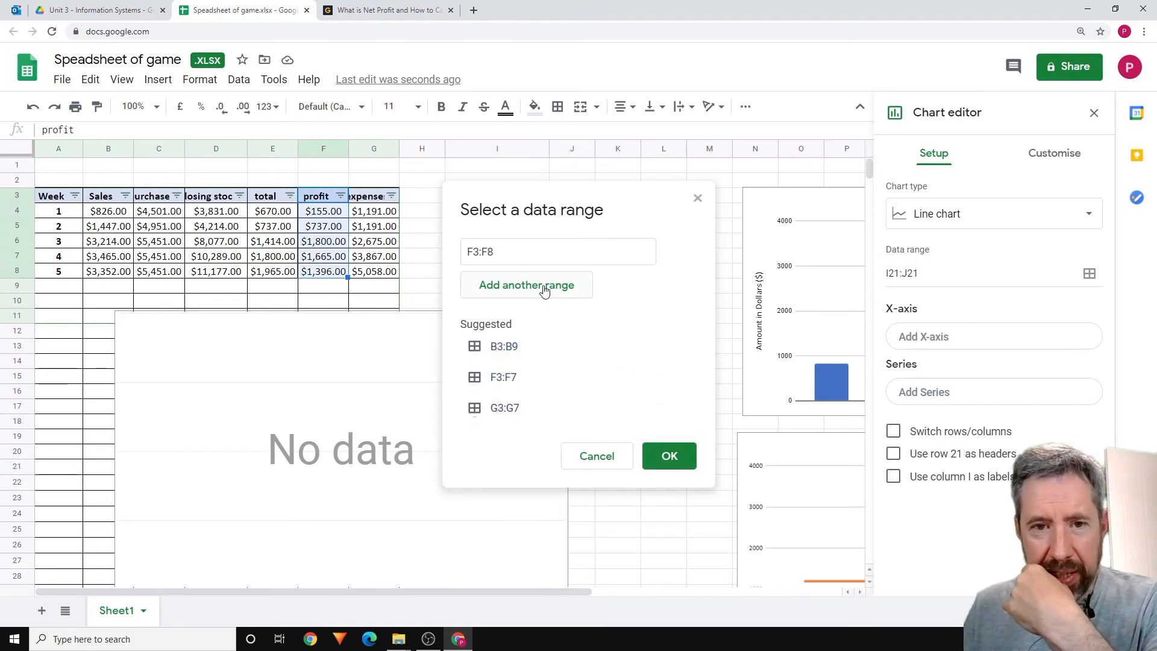
pyautogui.click(527, 295)
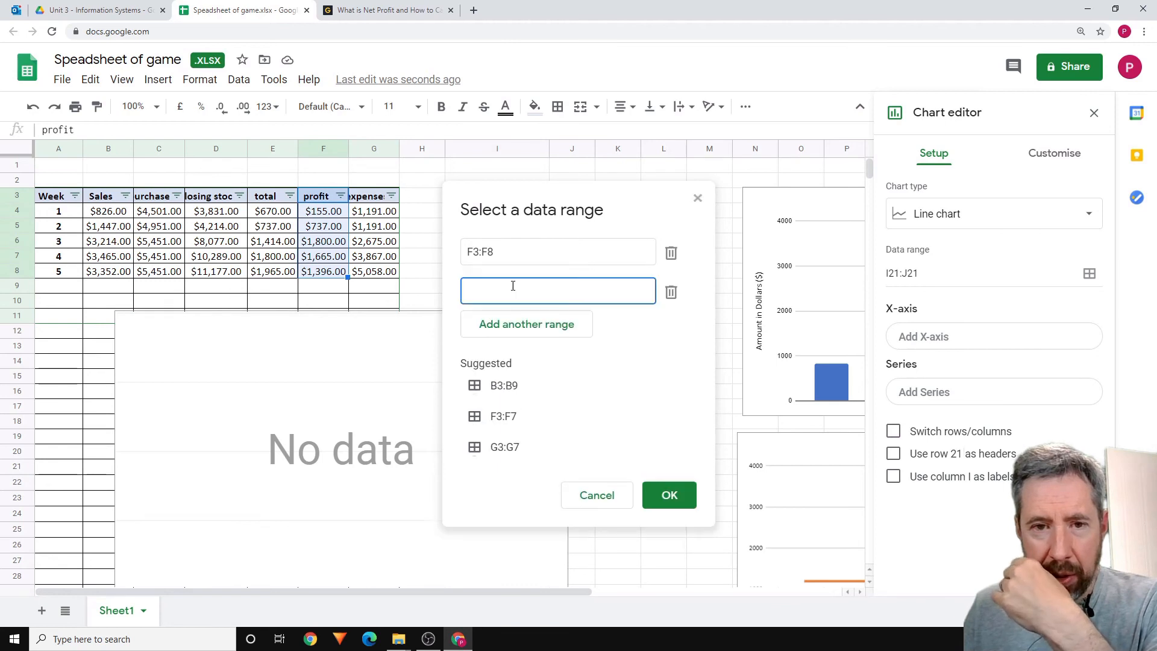
pyautogui.moveTo(370, 197); pyautogui.dragTo(373, 271)
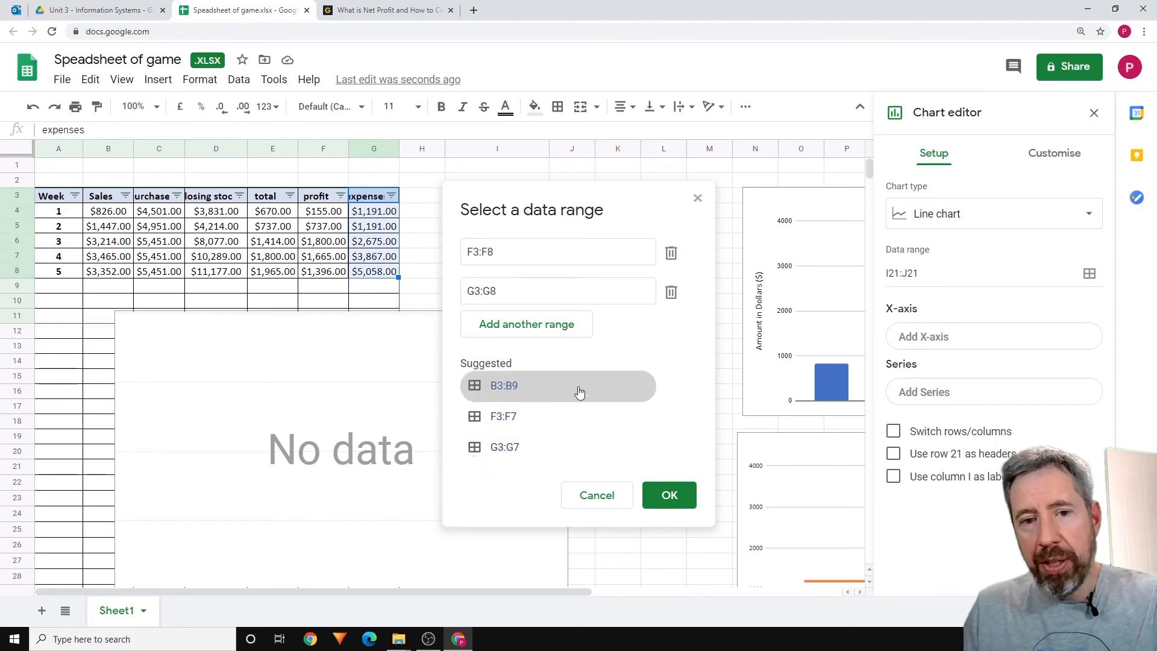
pyautogui.click(670, 496)
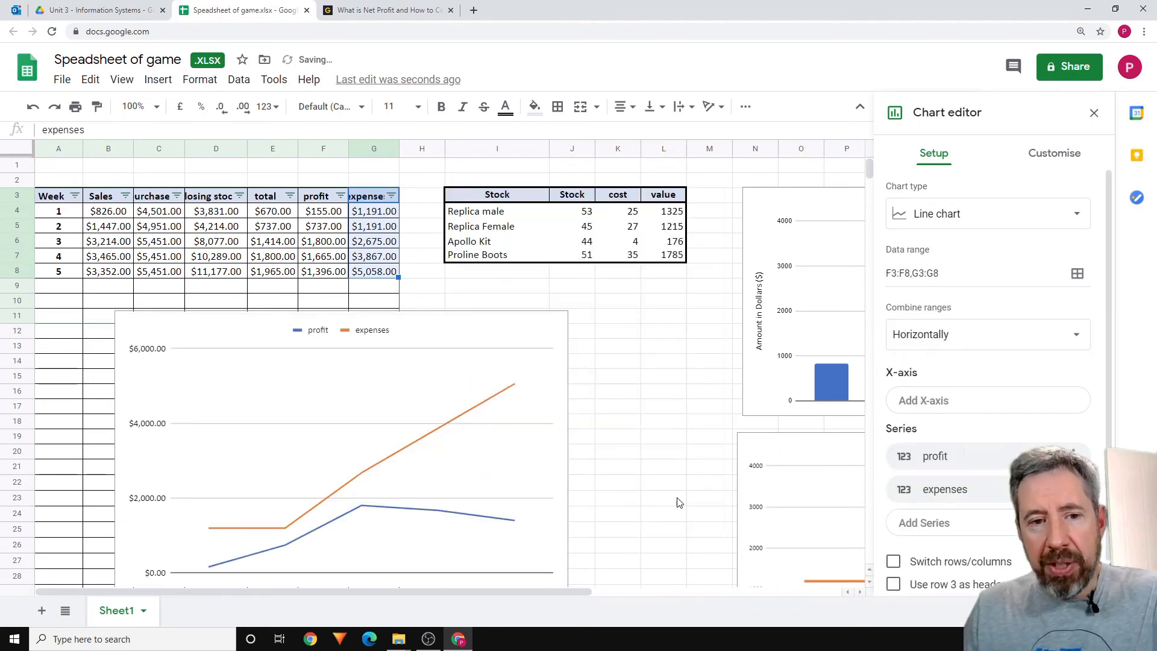
# Step: Try combining the new line chart's two data ranges vertically, and set them back to horizontally
pyautogui.scroll(-2, 596, 432)
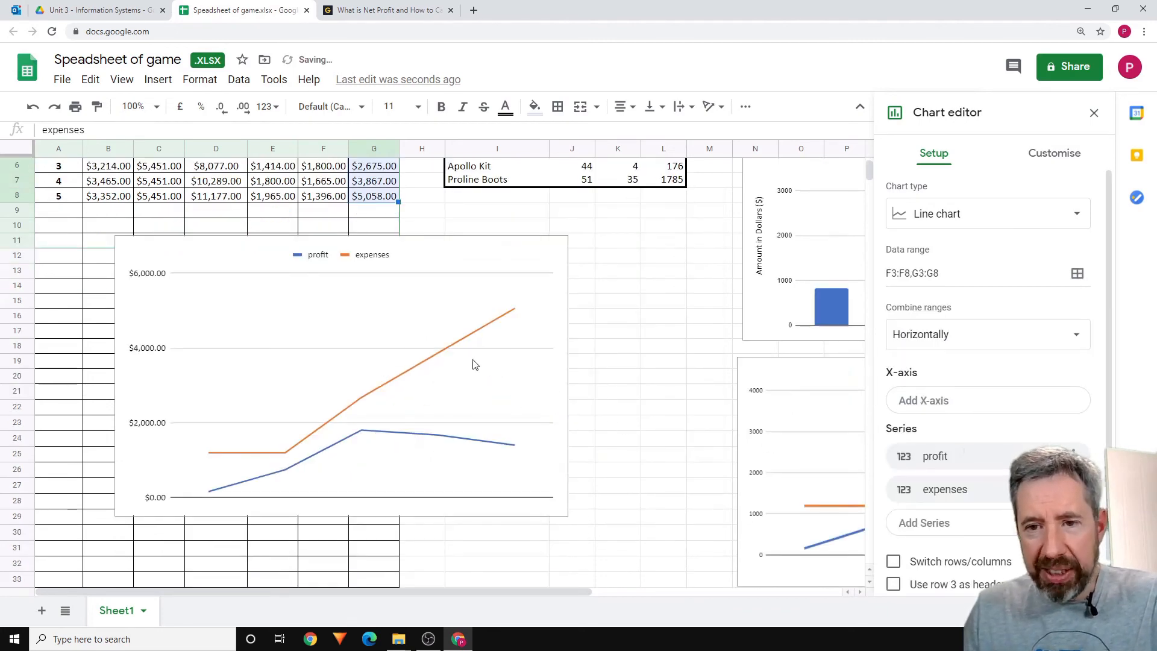
pyautogui.scroll(1, 473, 364)
pyautogui.click(959, 334)
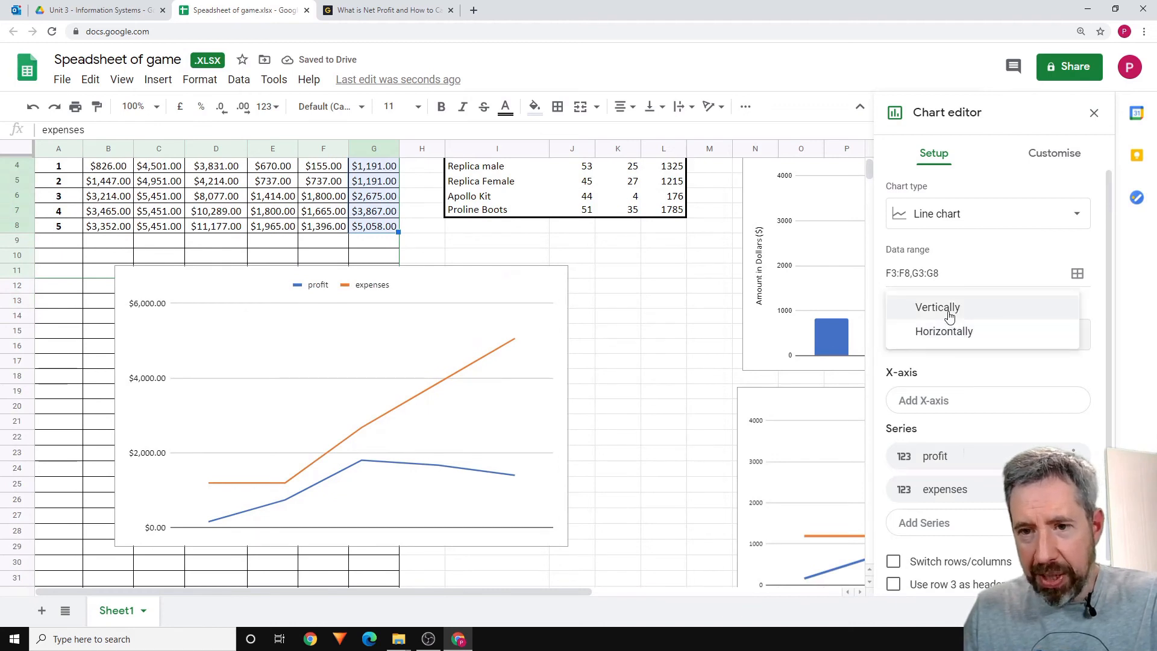
pyautogui.click(950, 314)
pyautogui.click(913, 336)
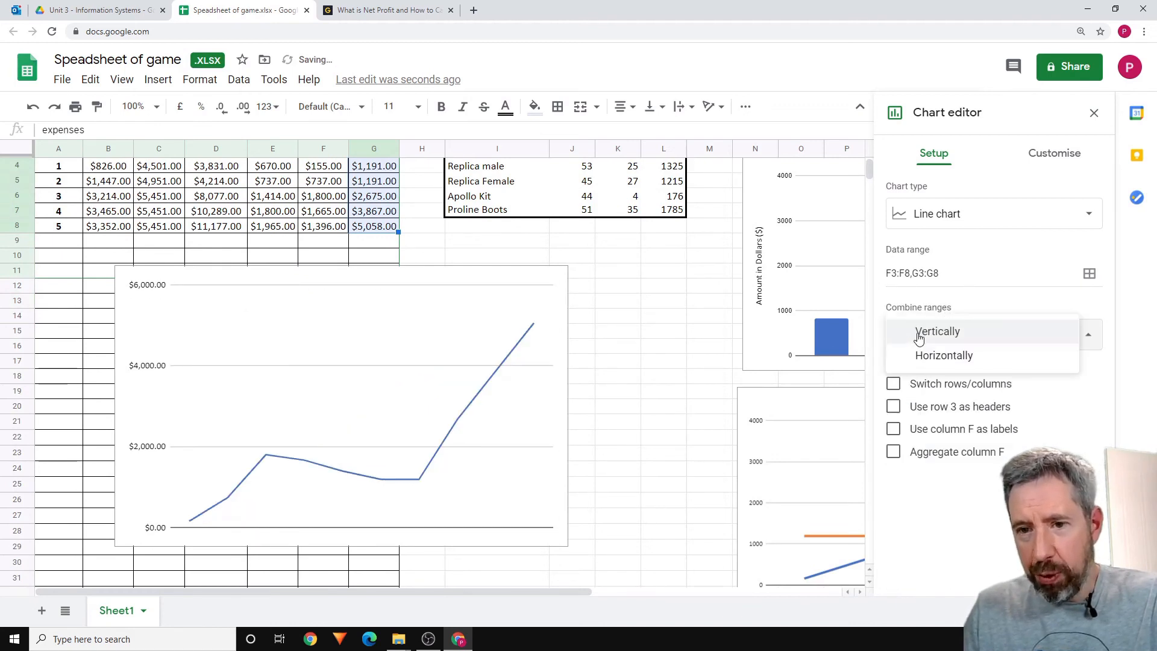
pyautogui.click(917, 354)
# Step: Try switching rows and columns in the profit and expenses line chart, and turn the option off again
pyautogui.scroll(-1, 1007, 426)
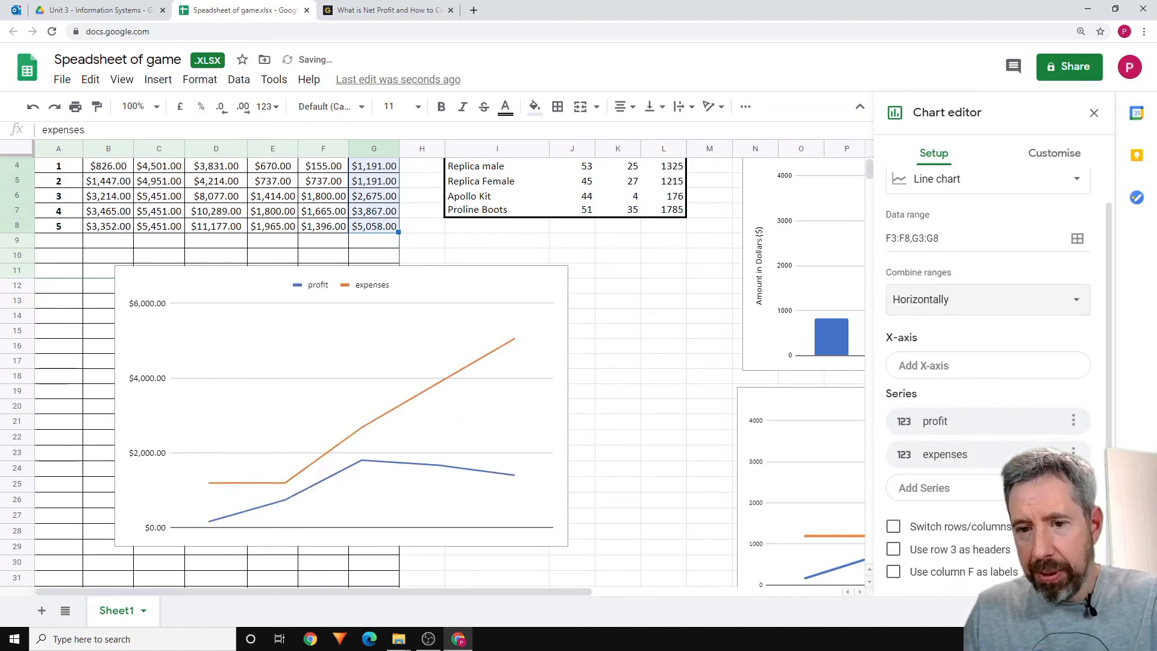
pyautogui.click(893, 527)
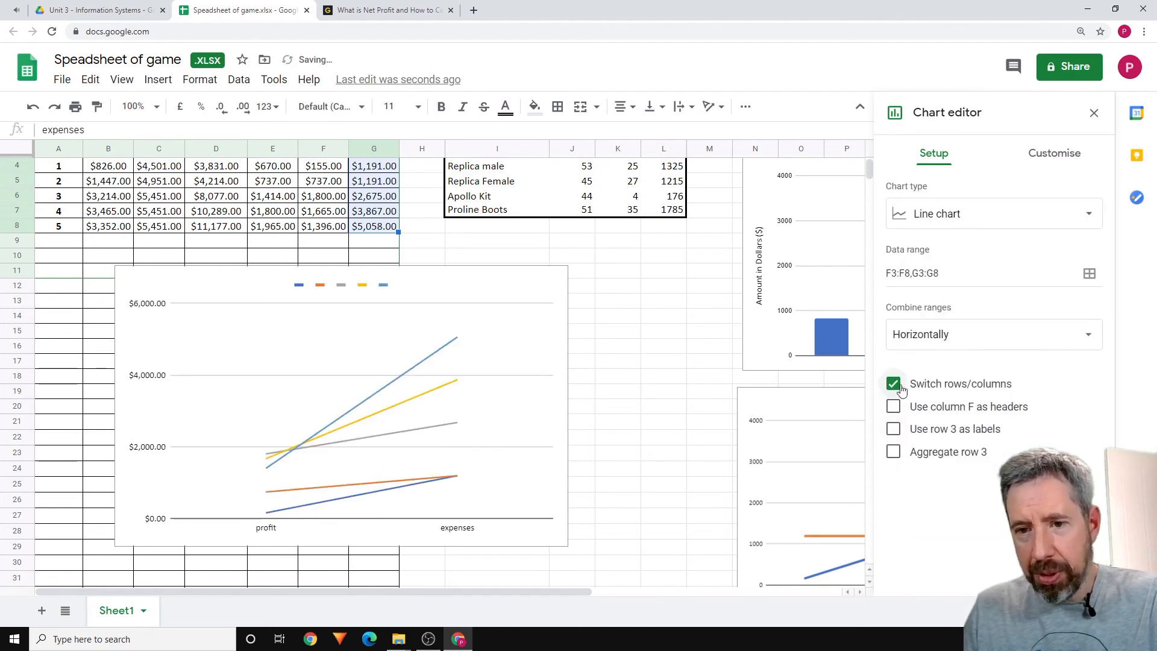
pyautogui.click(893, 384)
pyautogui.scroll(-1, 961, 491)
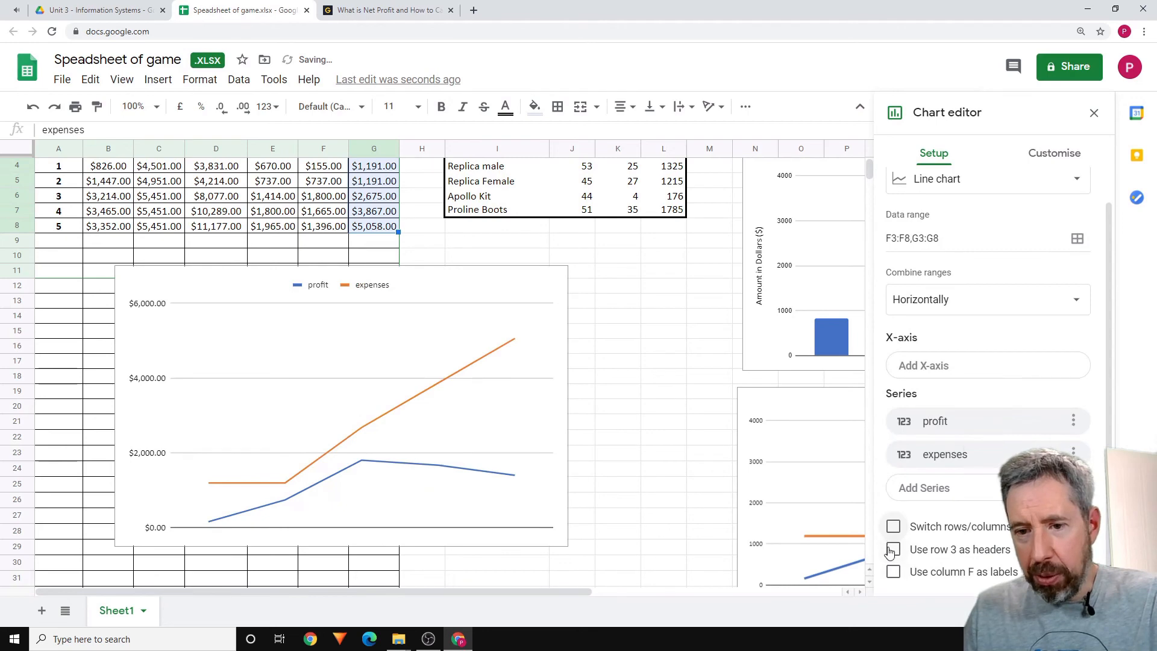
# Step: Use row 3 as headers for the profit and expenses line chart, and close the chart settings
pyautogui.scroll(1, 309, 218)
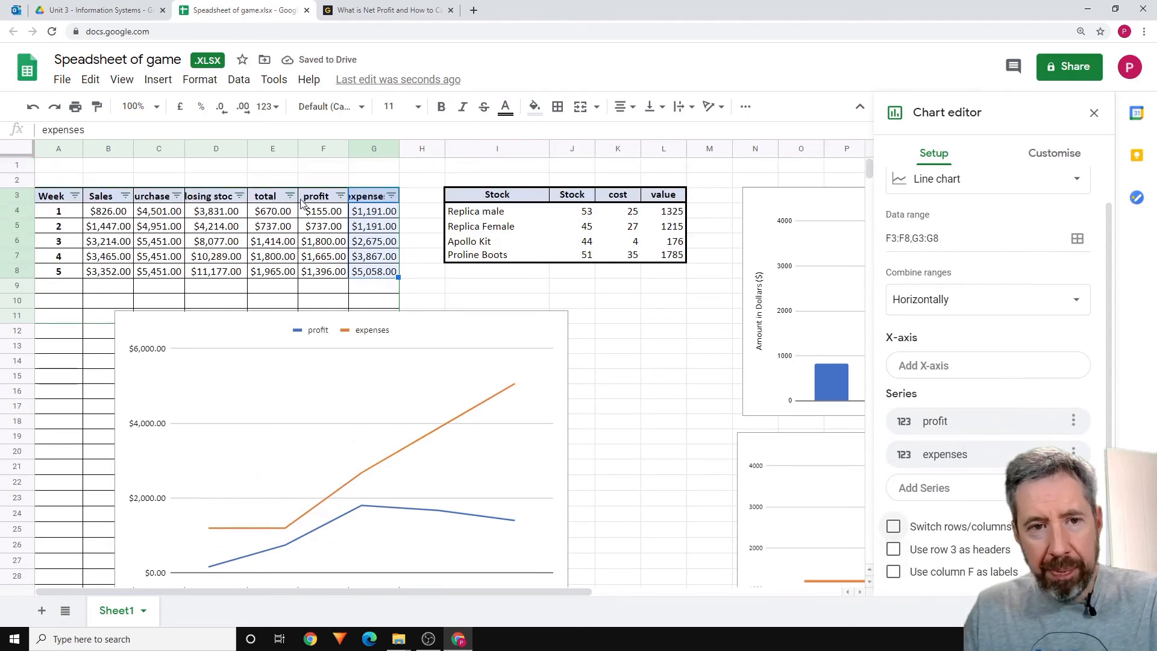
pyautogui.scroll(-2, 303, 205)
pyautogui.click(894, 549)
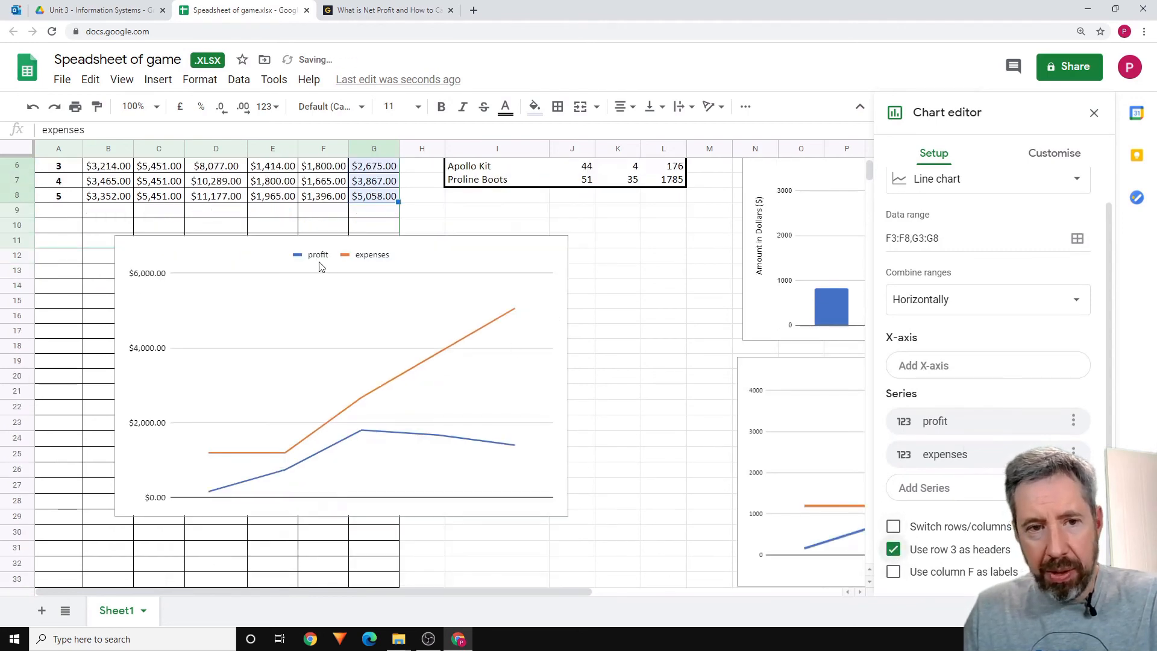
pyautogui.click(648, 324)
pyautogui.scroll(2, 692, 403)
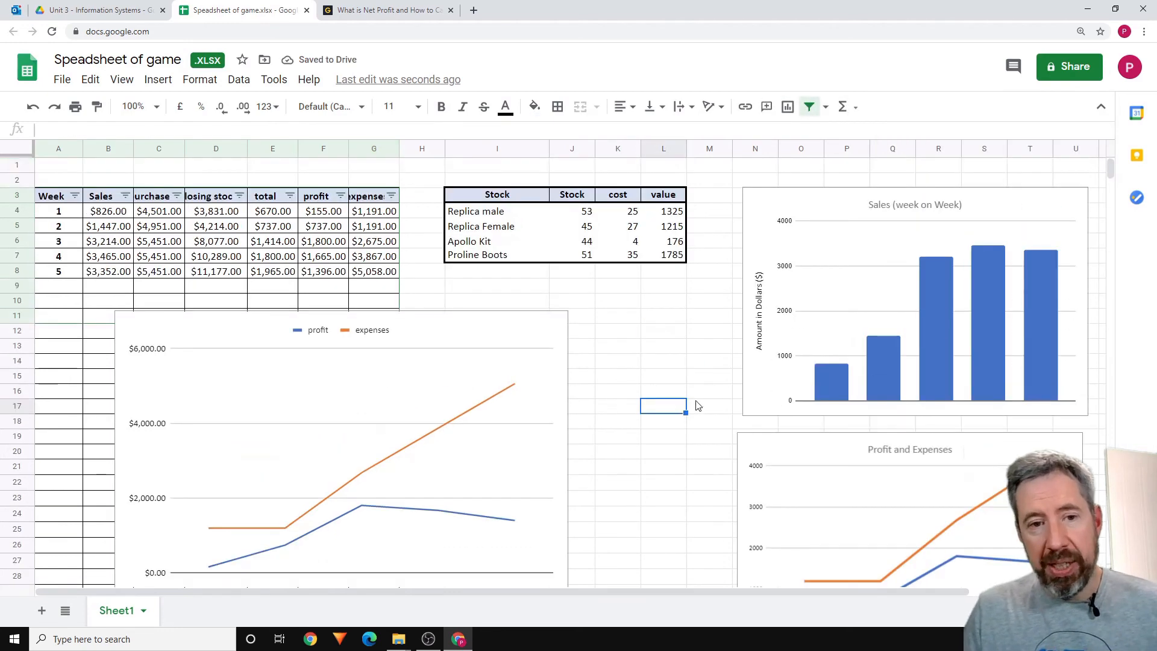
# Step: Enlarge the new profit and expenses line chart and place it over the sales table, just below the header row
pyautogui.click(421, 349)
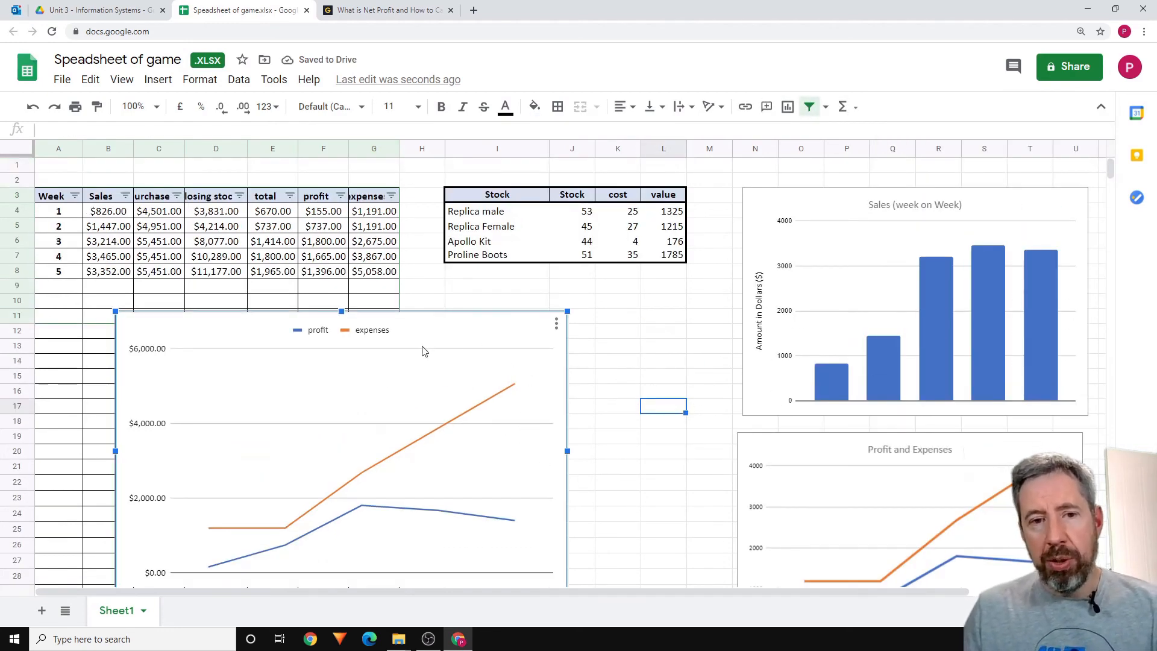
pyautogui.moveTo(421, 349); pyautogui.dragTo(680, 299)
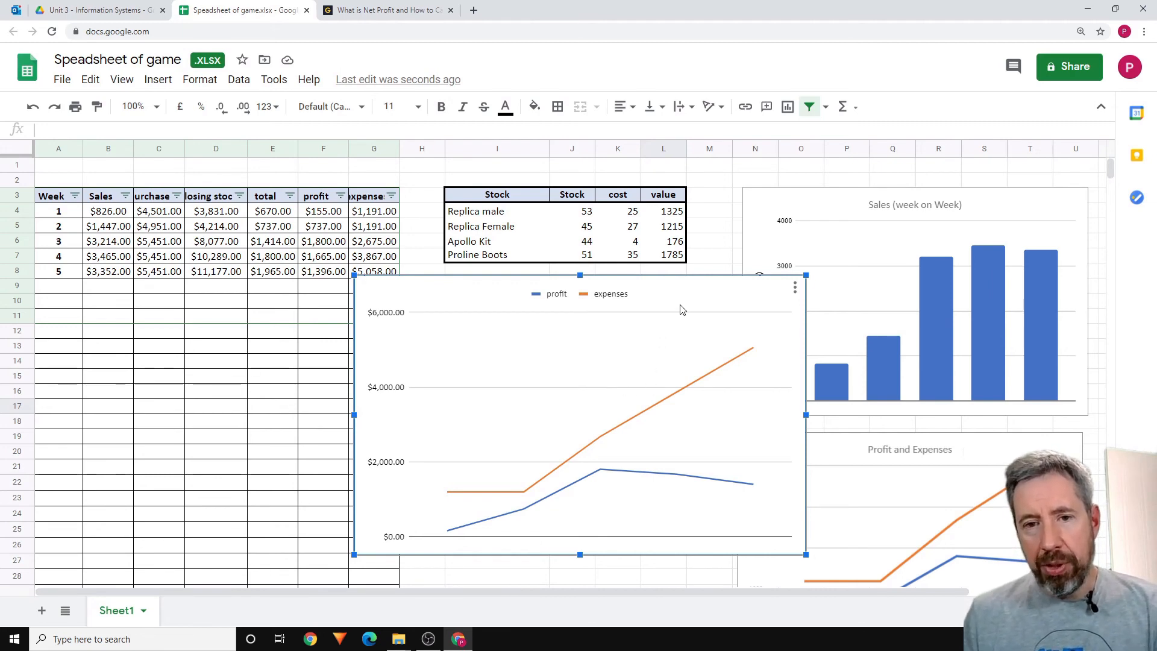
pyautogui.moveTo(681, 299); pyautogui.dragTo(402, 270)
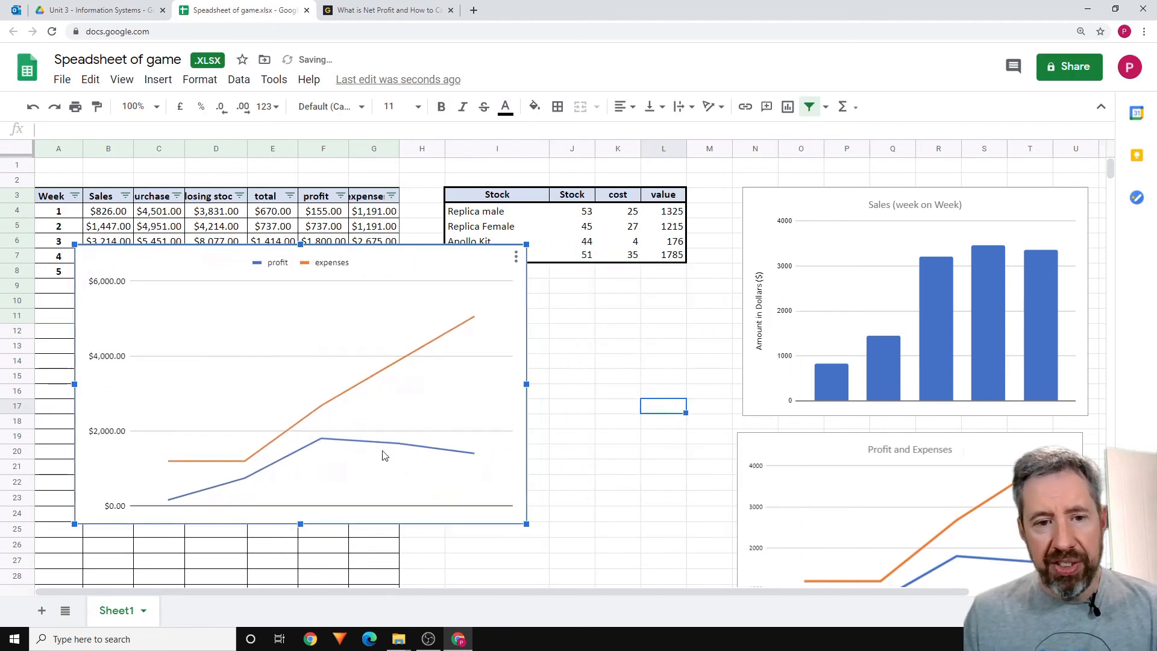
pyautogui.moveTo(525, 524); pyautogui.dragTo(637, 589)
pyautogui.moveTo(571, 480); pyautogui.dragTo(536, 433)
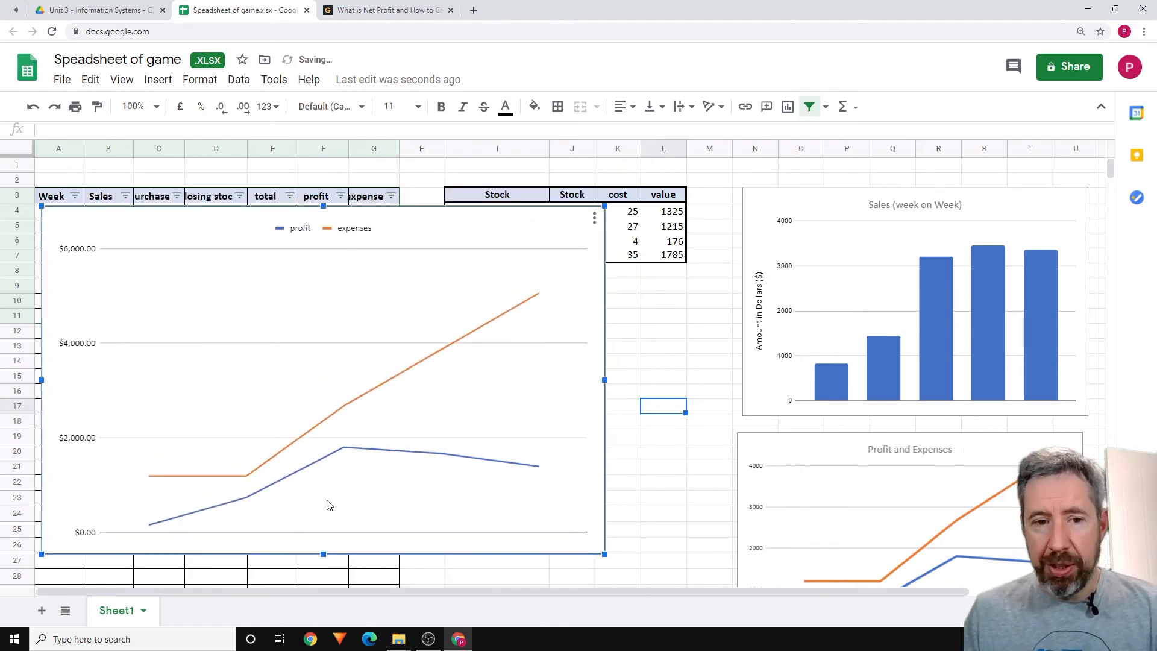
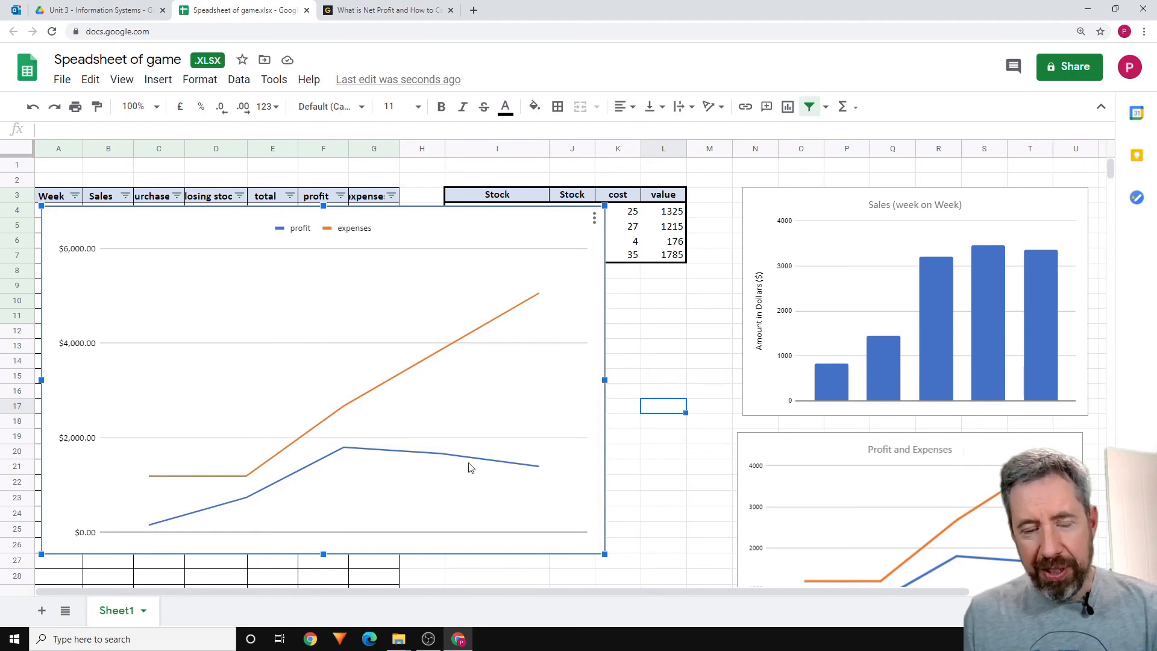
# Step: Add a linear trend line to the profit series of the new line chart
pyautogui.doubleClick(426, 461)
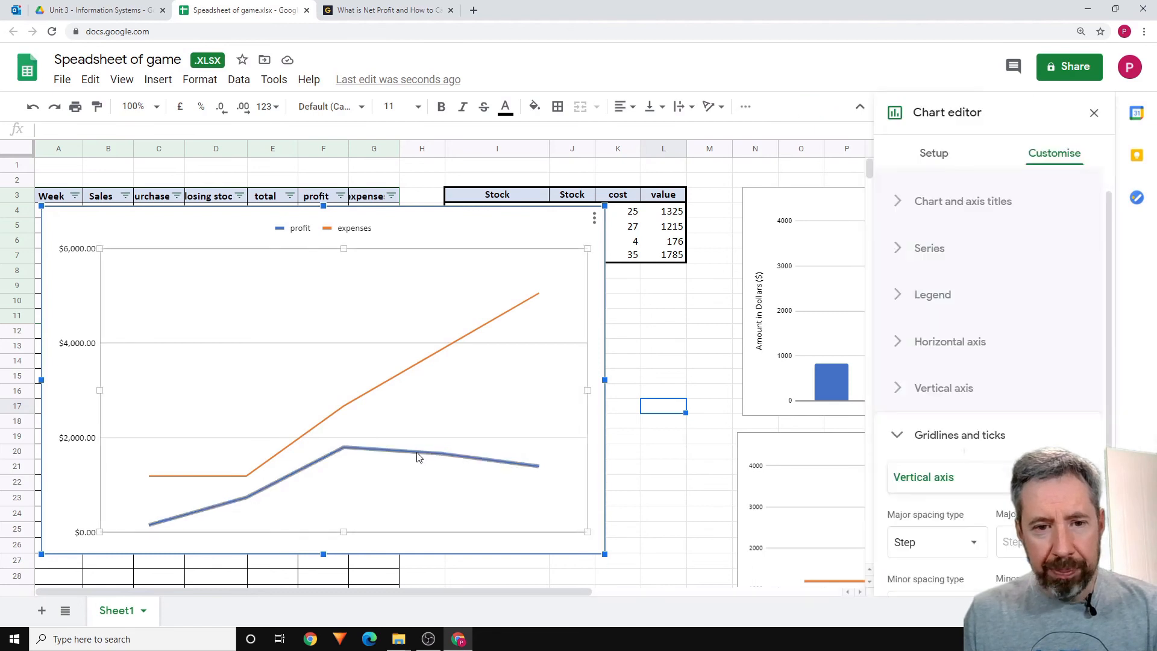
pyautogui.click(896, 443)
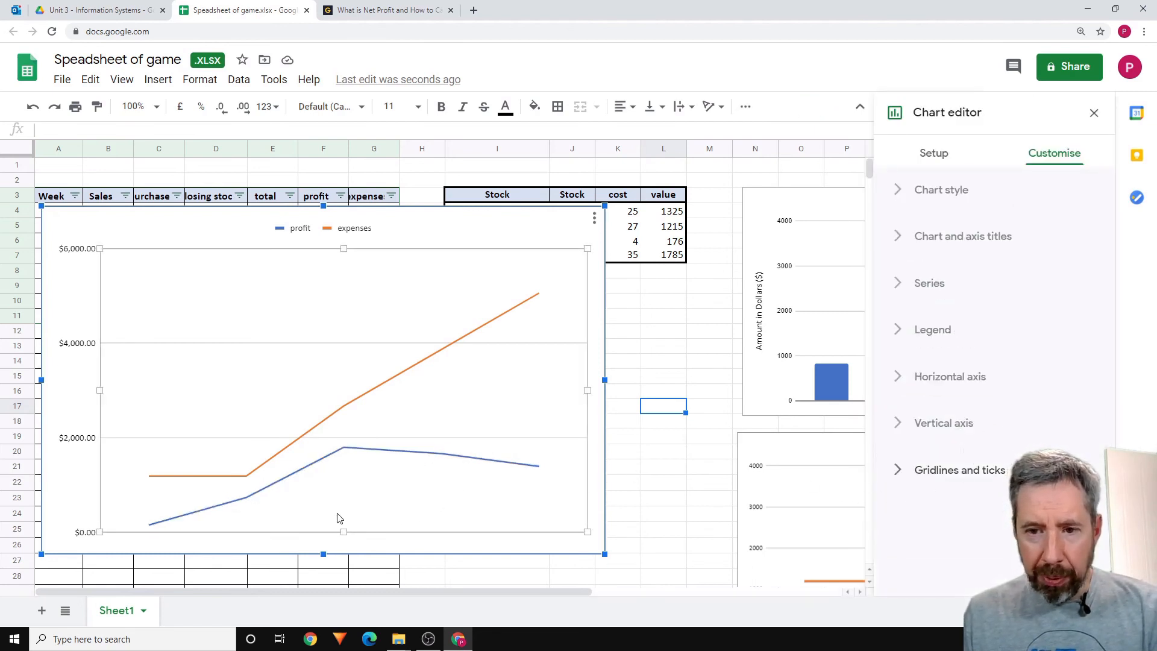
pyautogui.click(303, 471)
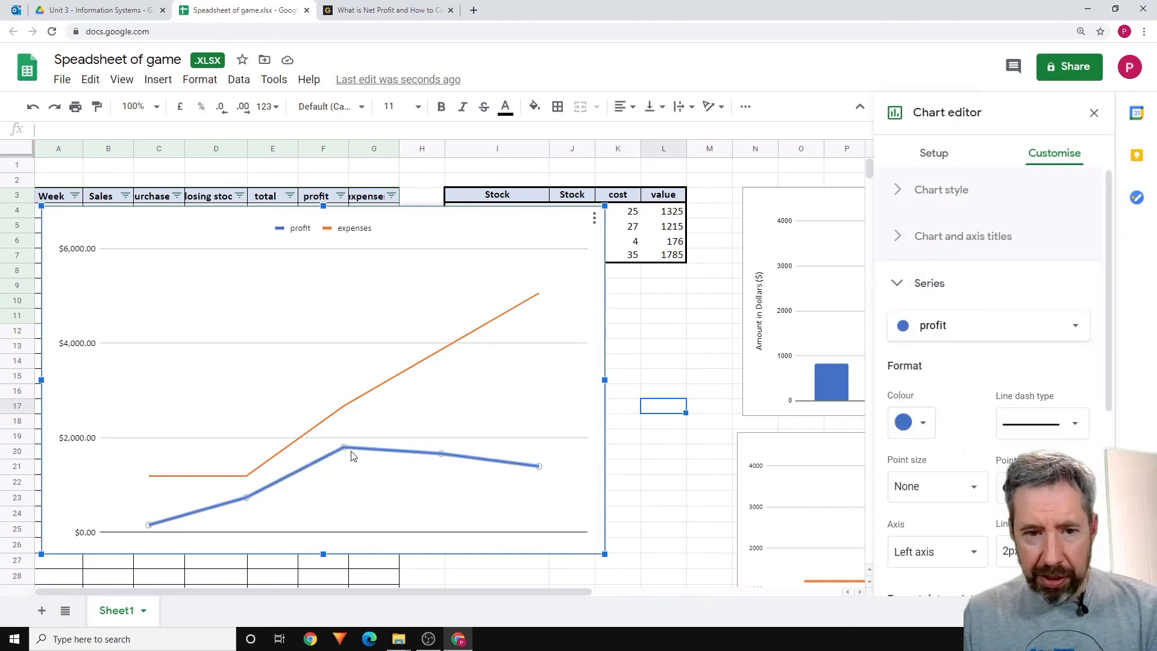
pyautogui.scroll(-4, 1018, 362)
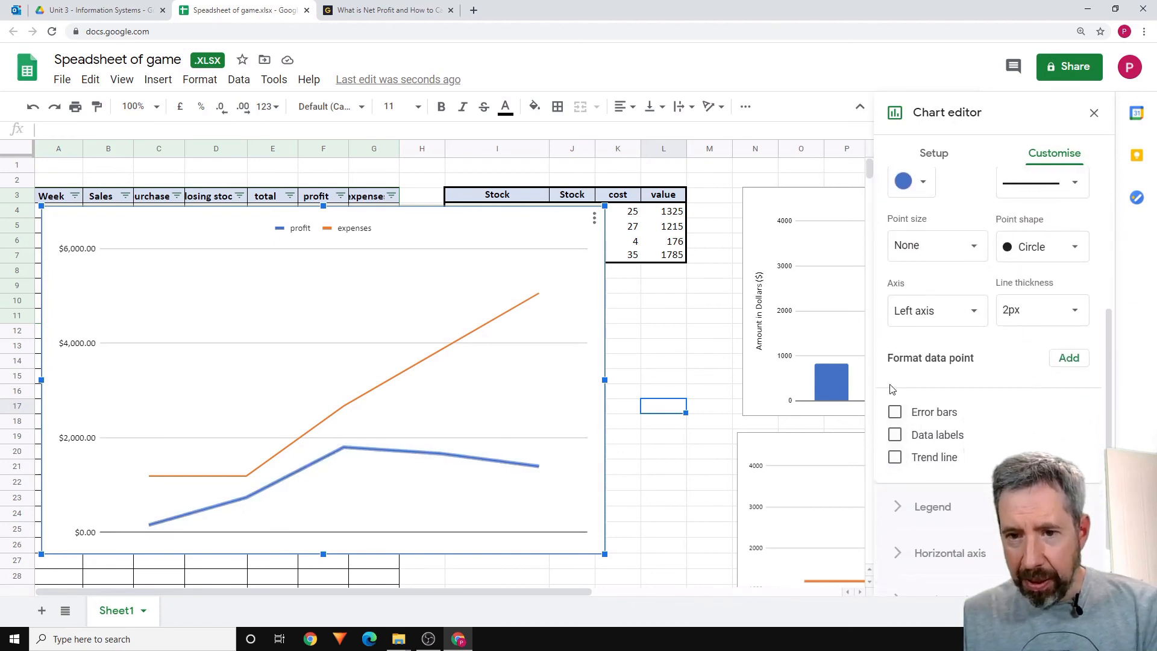
pyautogui.click(896, 458)
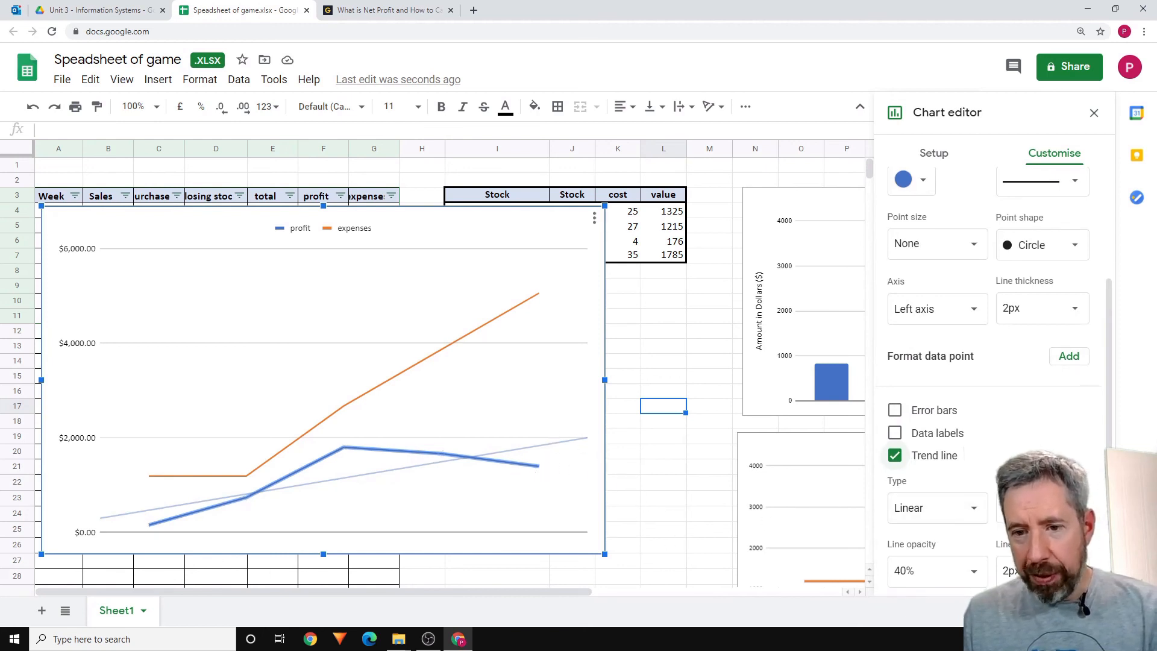
pyautogui.scroll(-2, 980, 492)
pyautogui.scroll(-3, 988, 530)
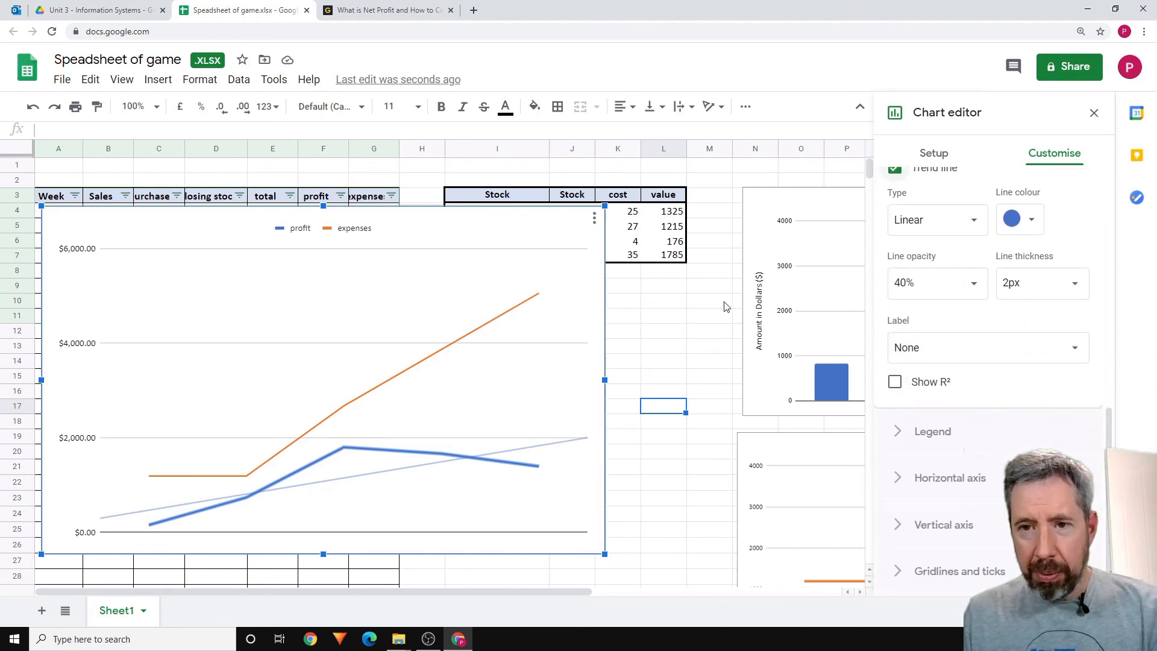
pyautogui.moveTo(1110, 438); pyautogui.dragTo(1087, 185)
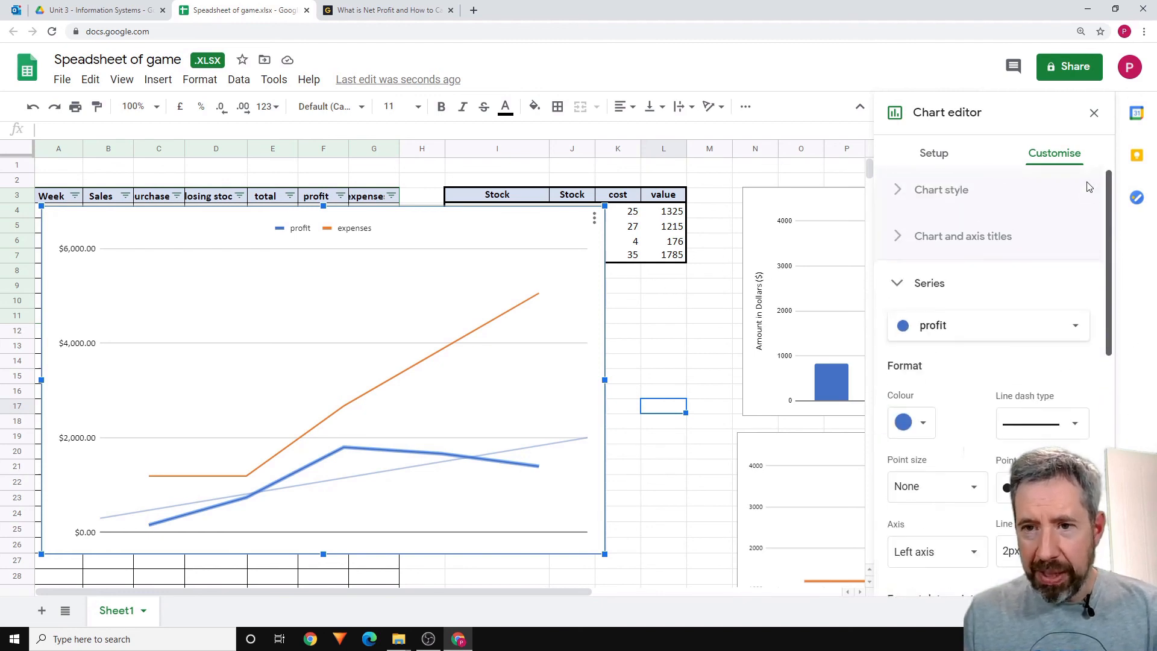
# Step: Move the line chart off the first table columns and extend its data ranges to F3:F9 and G3:G9
pyautogui.moveTo(472, 220); pyautogui.dragTo(744, 251)
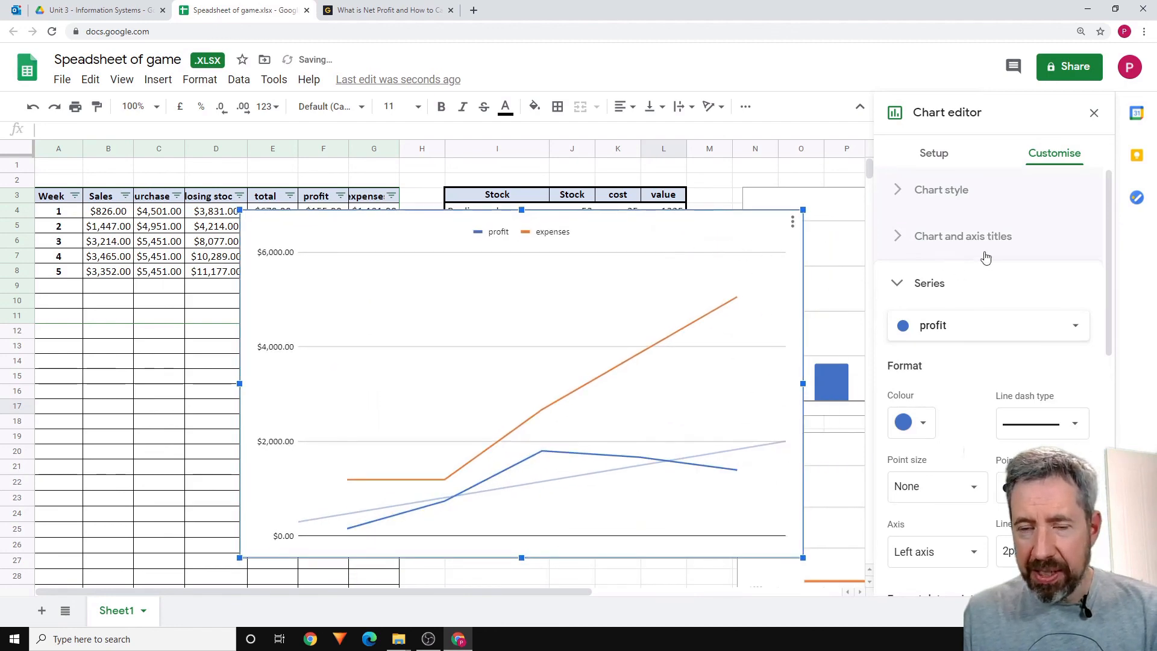
pyautogui.click(934, 153)
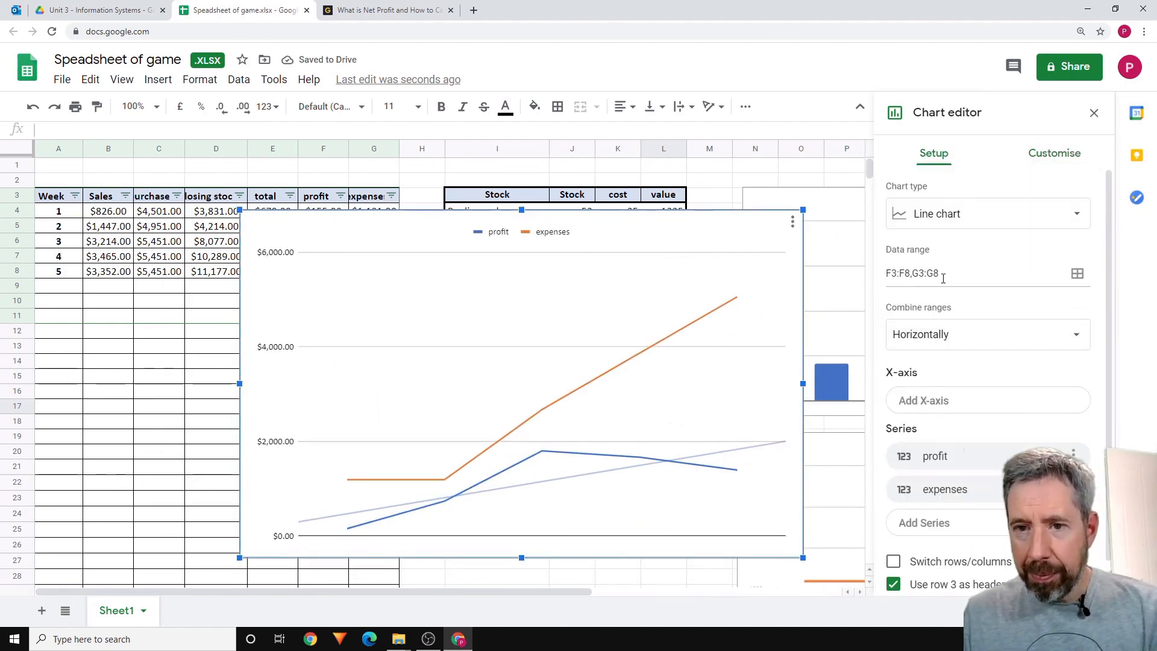
pyautogui.click(1077, 273)
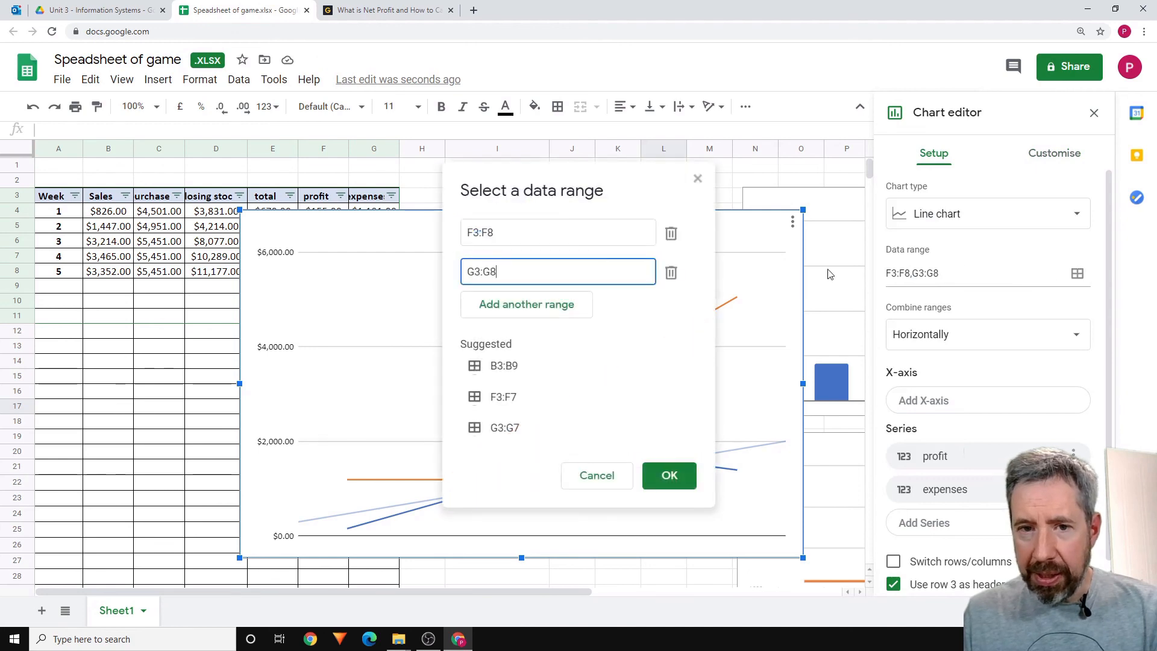
pyautogui.click(523, 234)
pyautogui.press('BackSpace')
pyautogui.write('9')
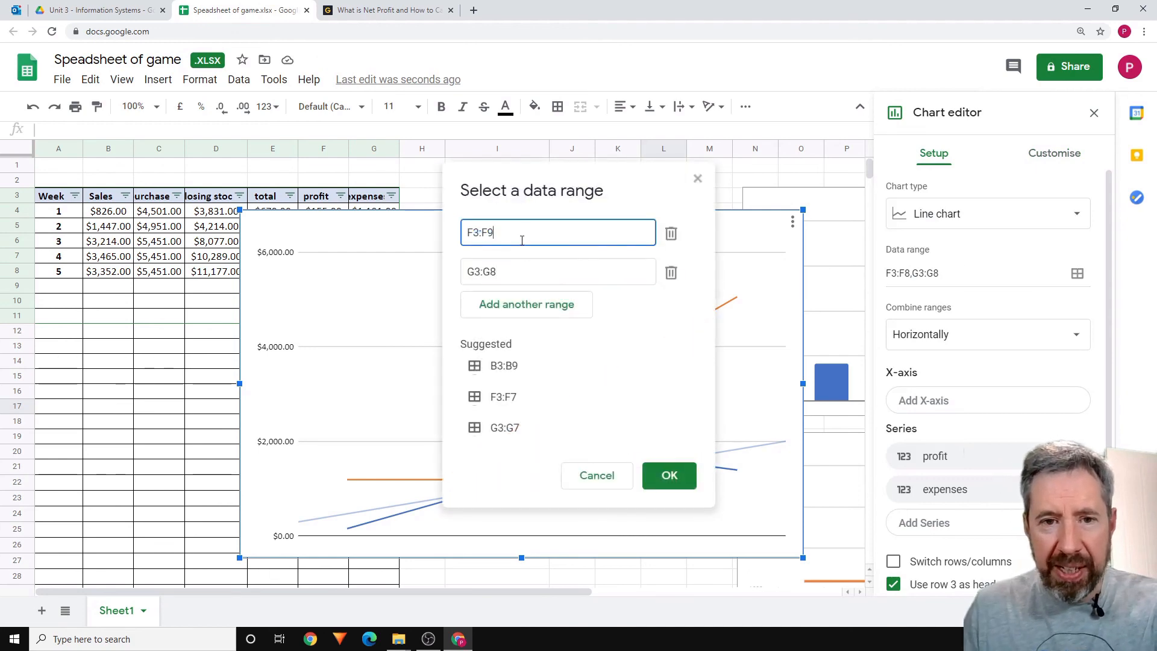
pyautogui.click(514, 273)
pyautogui.press('BackSpace')
pyautogui.write('9')
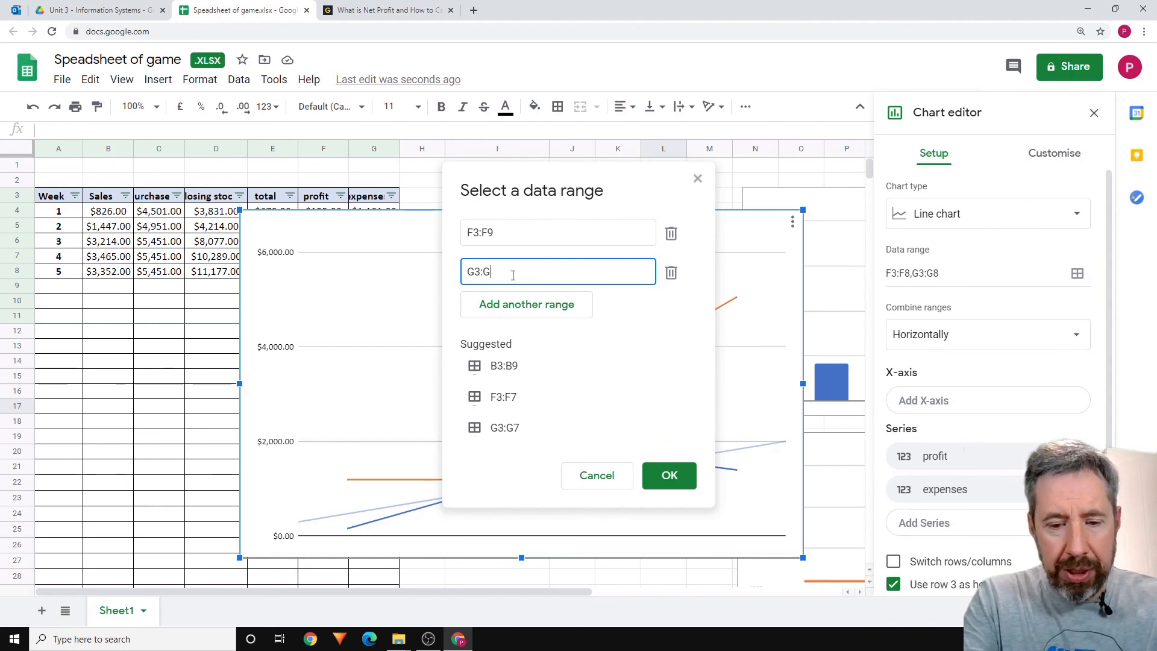
pyautogui.write('9')
pyautogui.click(667, 473)
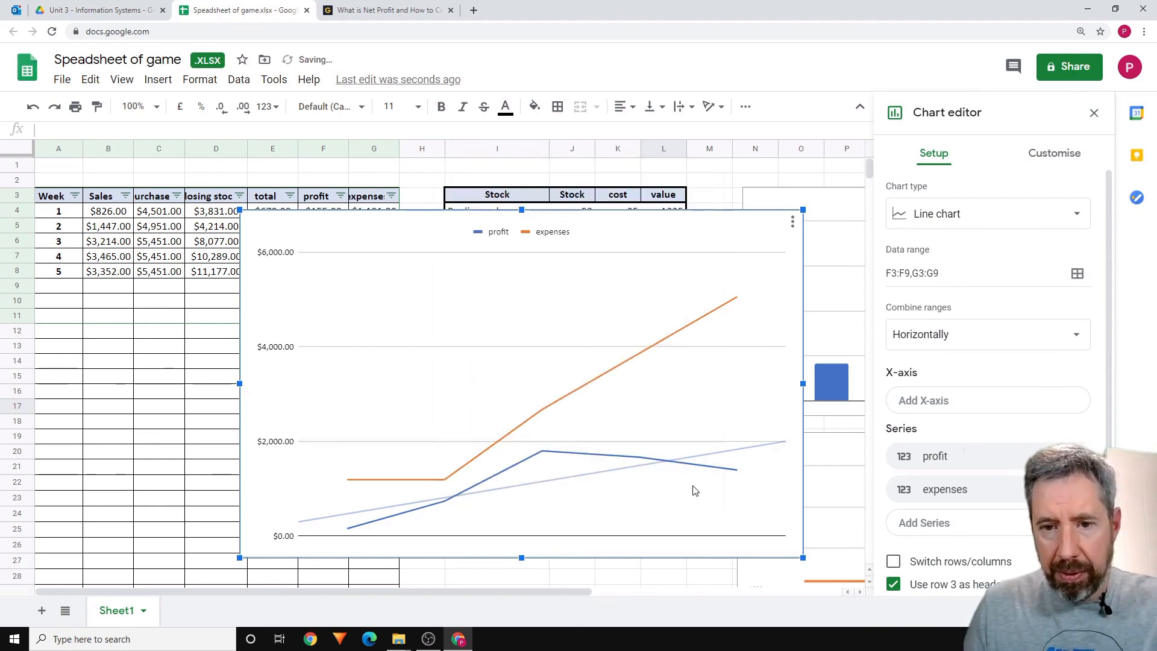
# Step: Reposition the line chart with the Week column left uncovered, and set its X-axis to the week numbers in A4:A8
pyautogui.moveTo(689, 227); pyautogui.dragTo(633, 339)
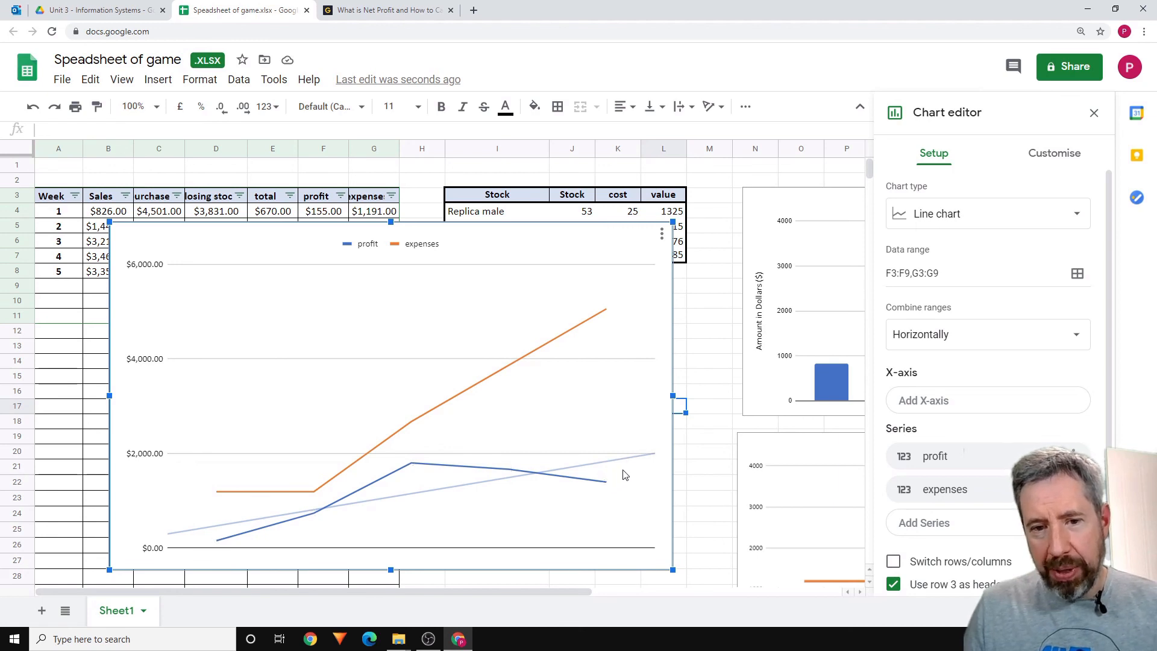
pyautogui.moveTo(578, 268); pyautogui.dragTo(638, 224)
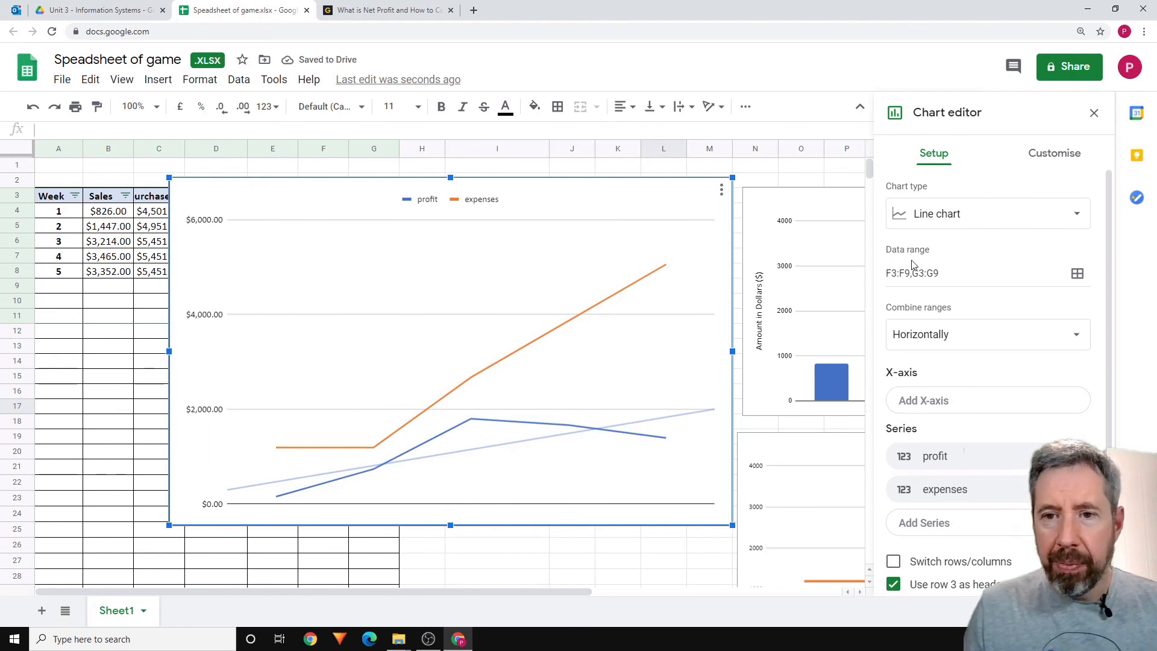
pyautogui.scroll(-1, 982, 430)
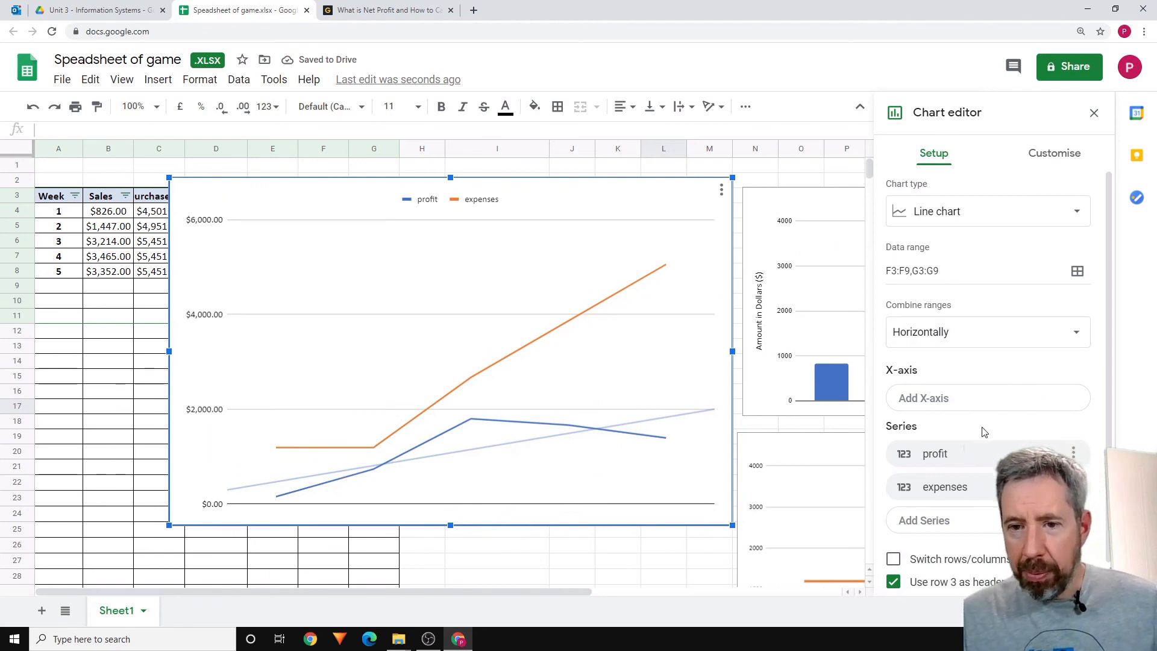
pyautogui.click(1021, 367)
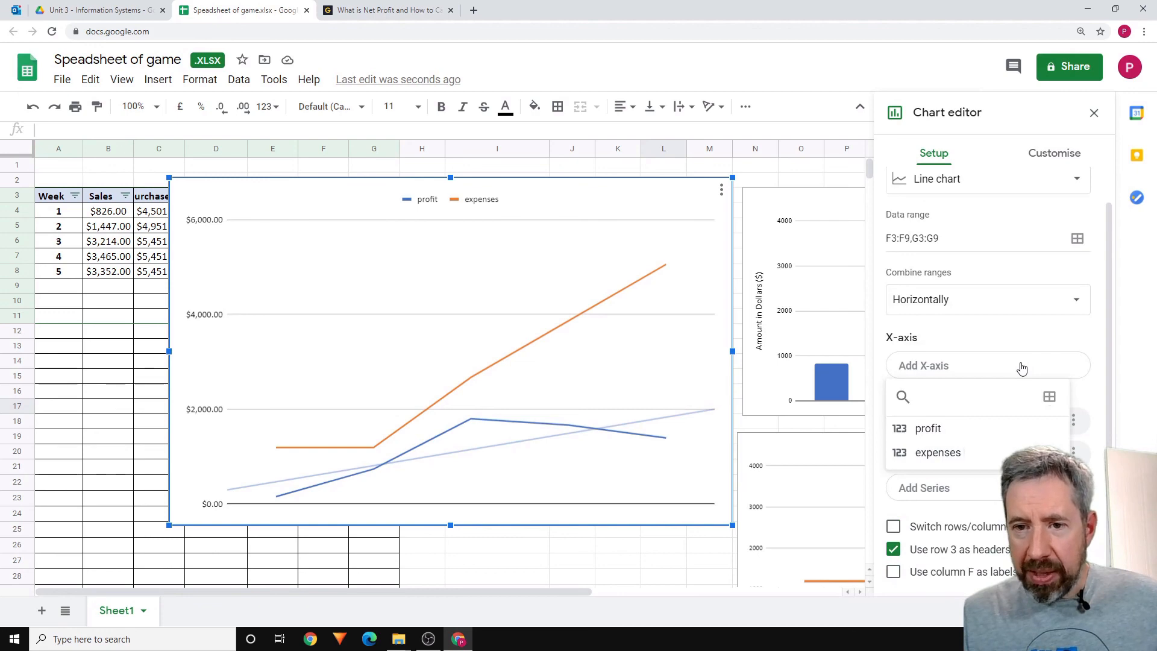
pyautogui.click(1049, 396)
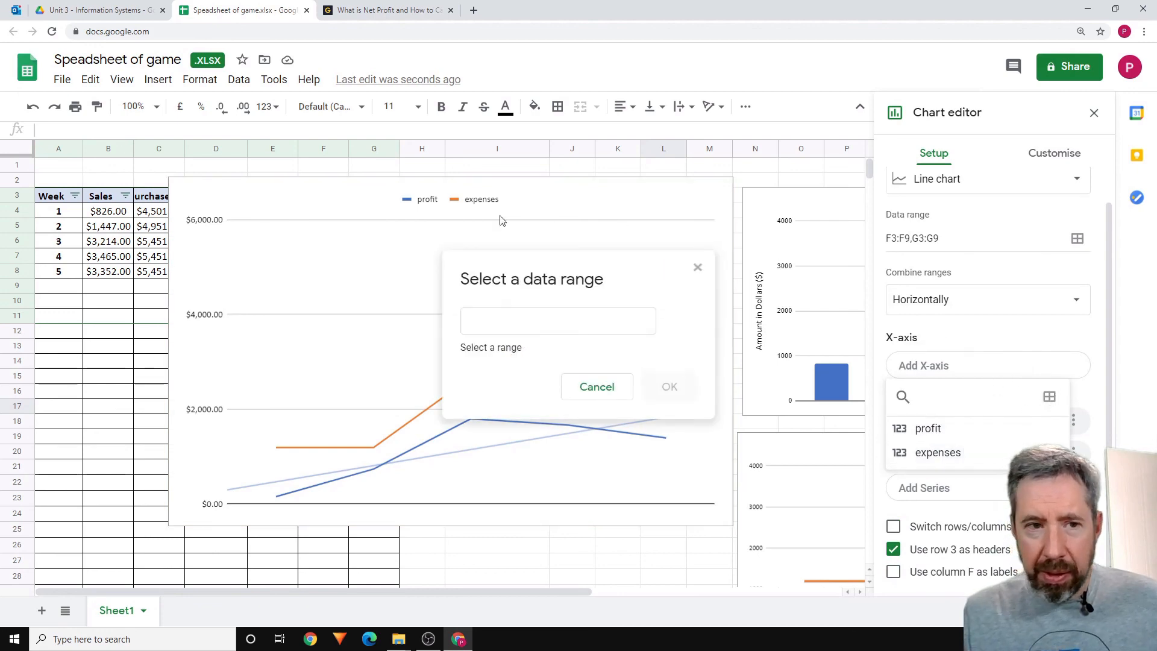
pyautogui.moveTo(62, 215); pyautogui.dragTo(61, 272)
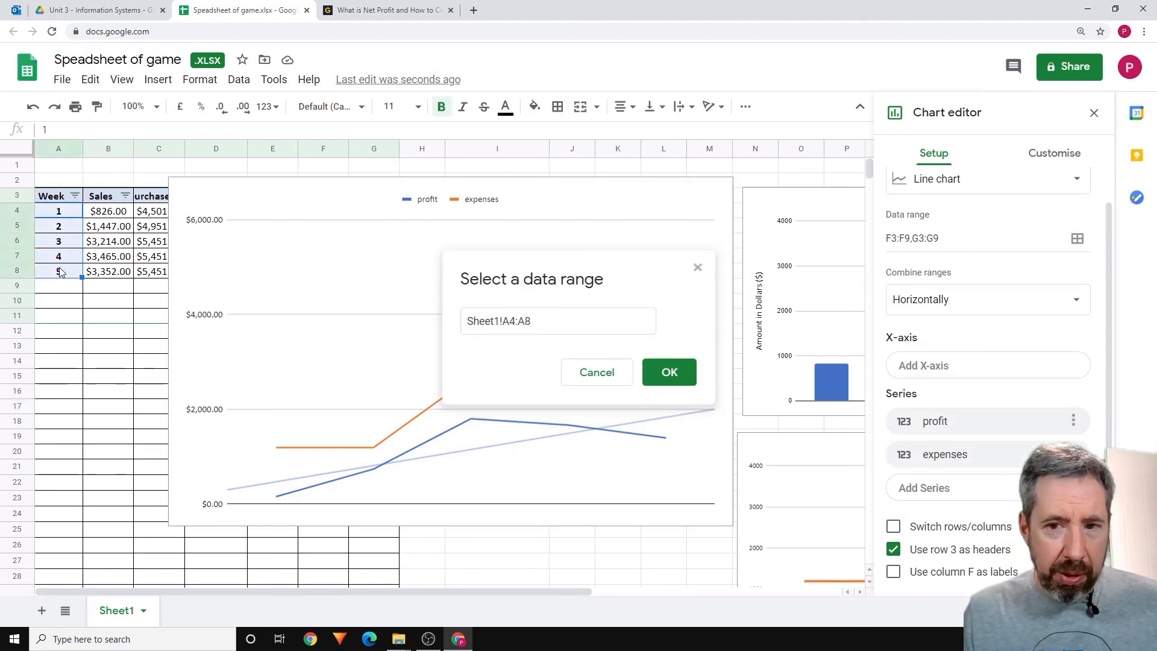
pyautogui.click(675, 373)
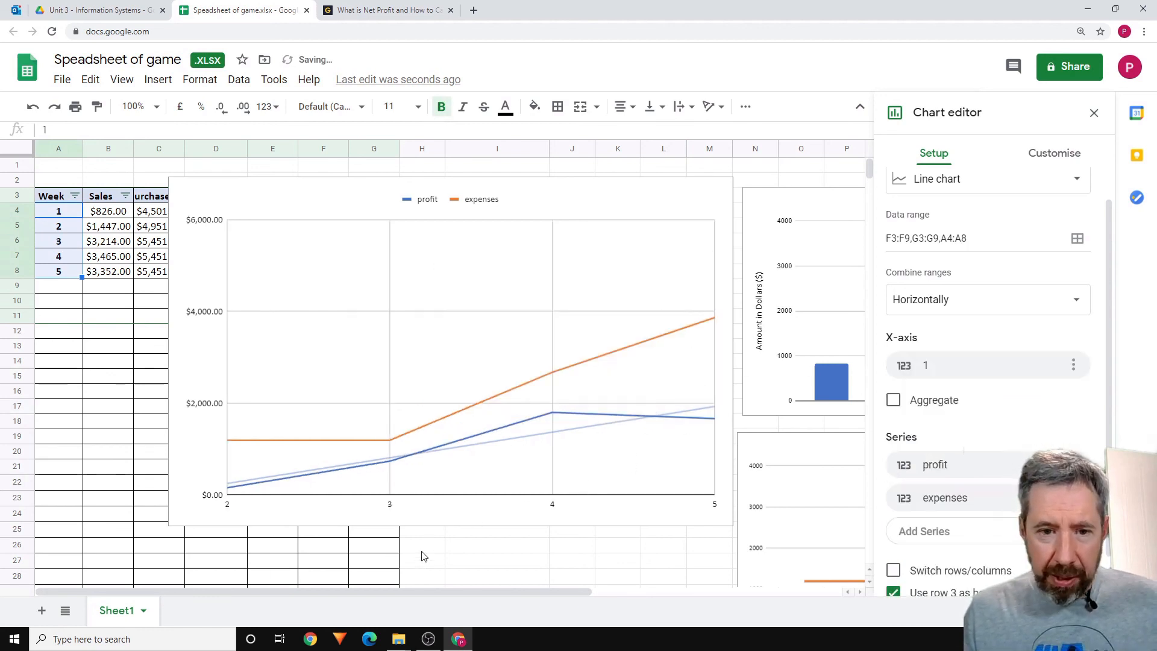
pyautogui.moveTo(417, 588); pyautogui.dragTo(454, 591)
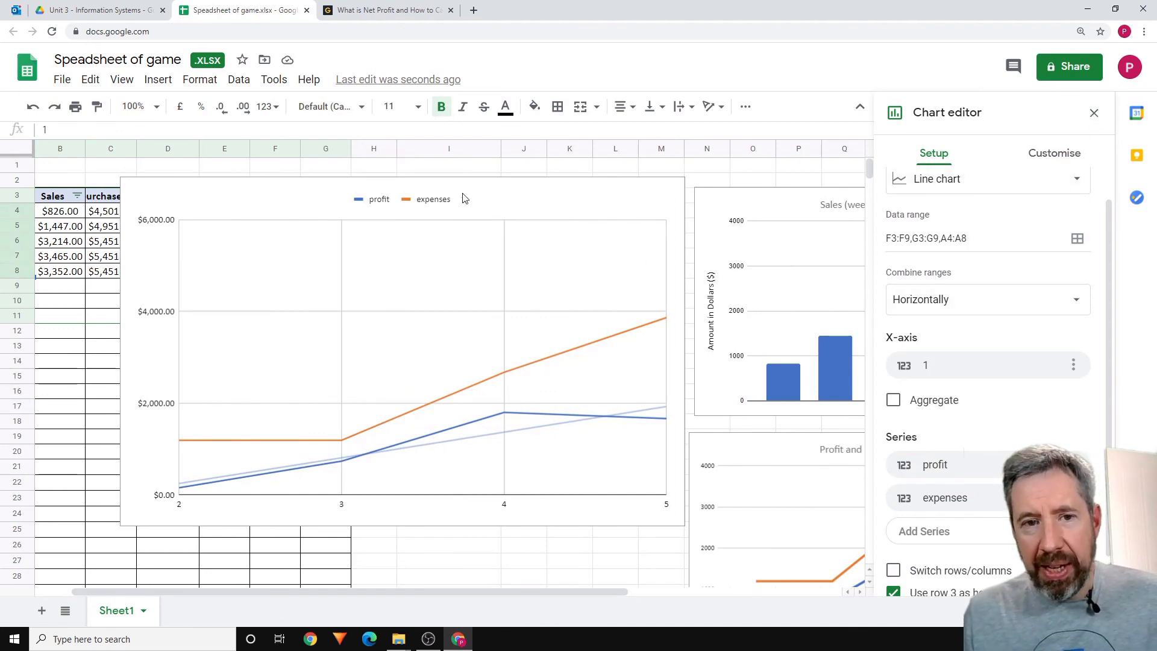
# Step: Set the background colour of the new profit and expenses line chart to dark green 1
pyautogui.click(489, 202)
pyautogui.click(1054, 153)
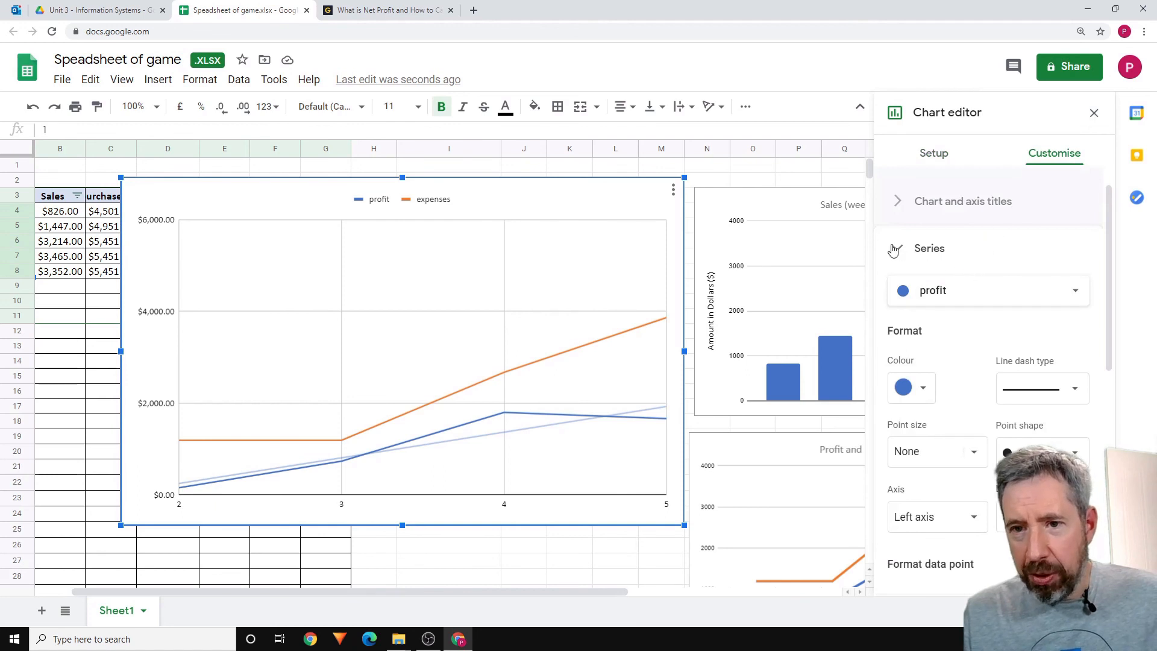
pyautogui.click(893, 249)
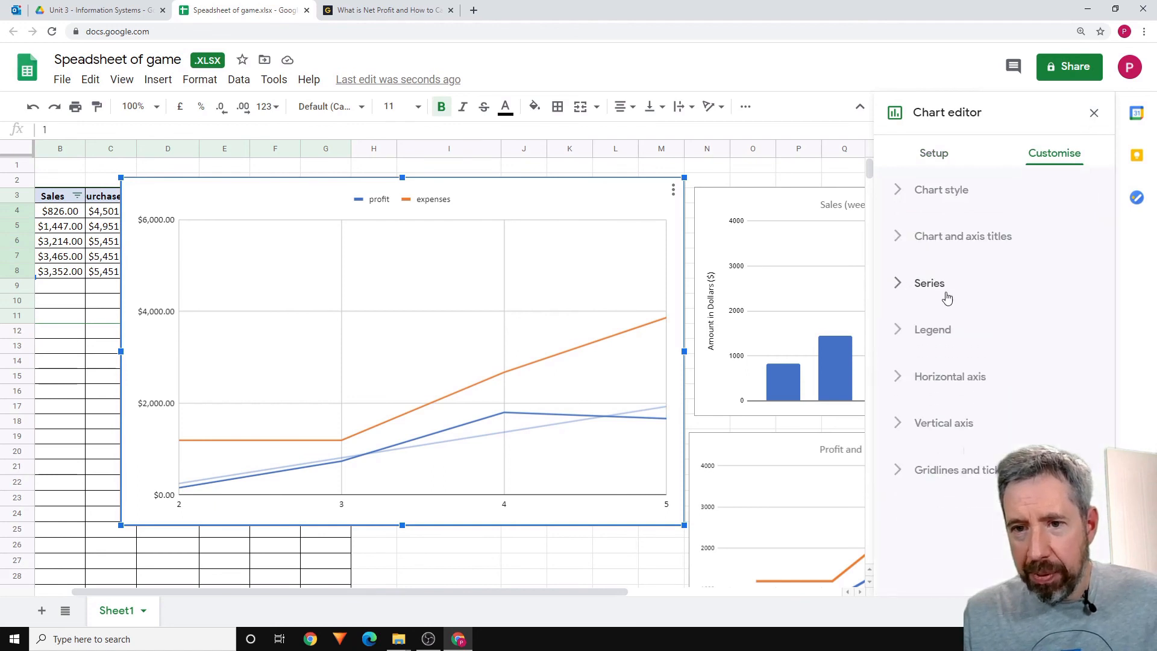
pyautogui.click(900, 190)
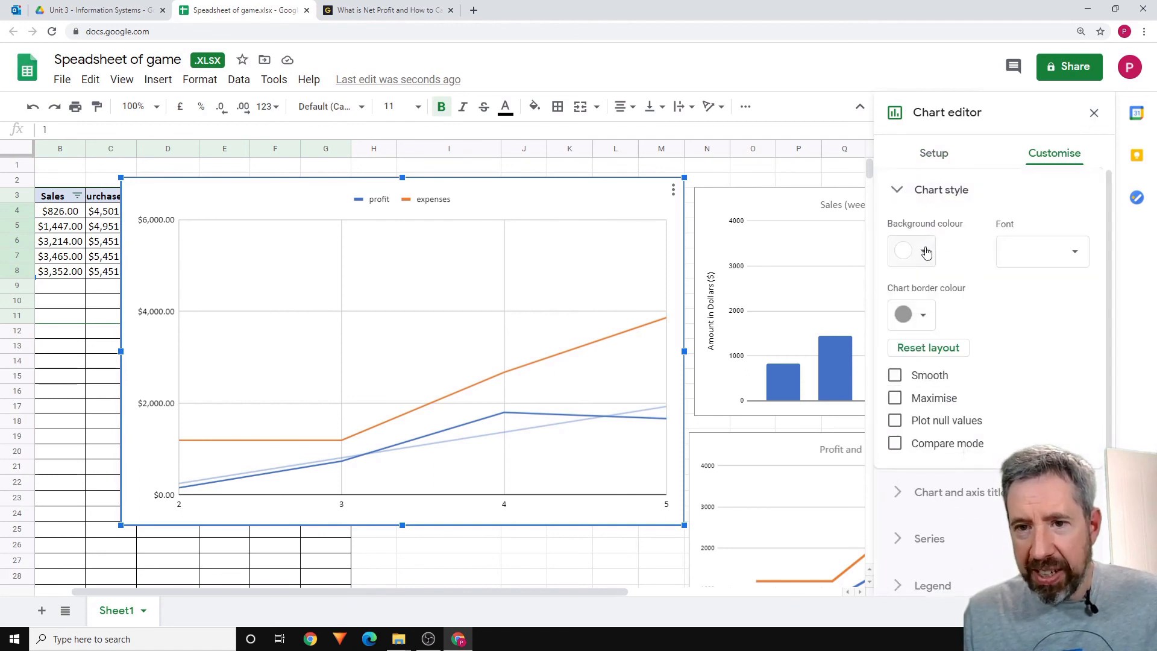
pyautogui.click(924, 252)
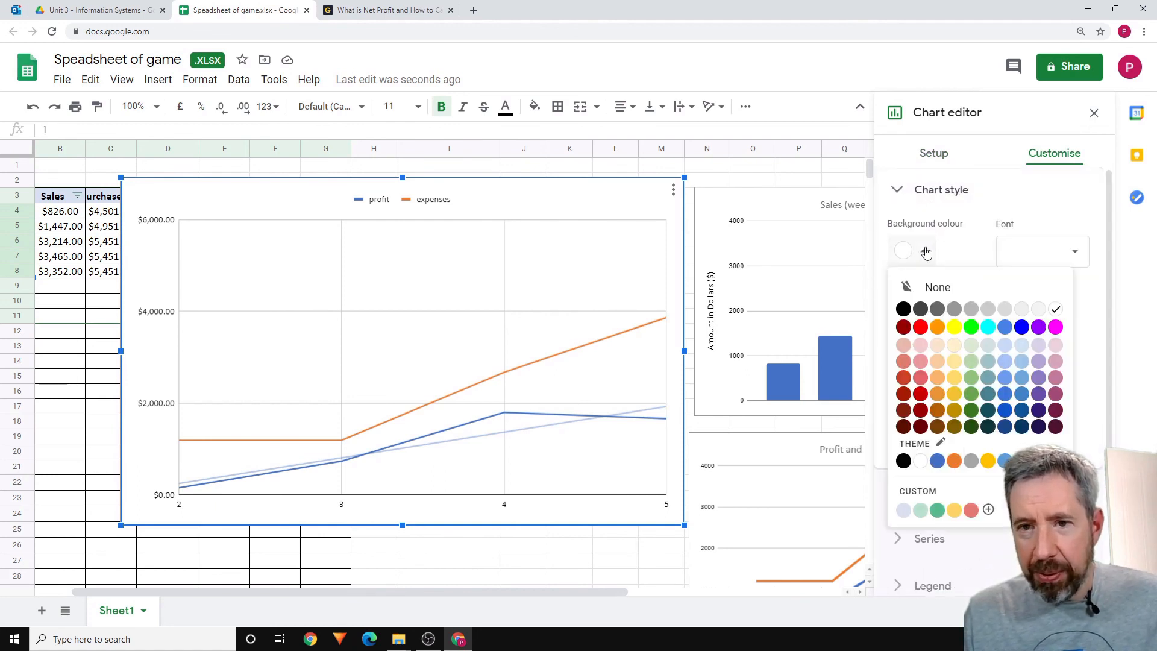
pyautogui.click(971, 394)
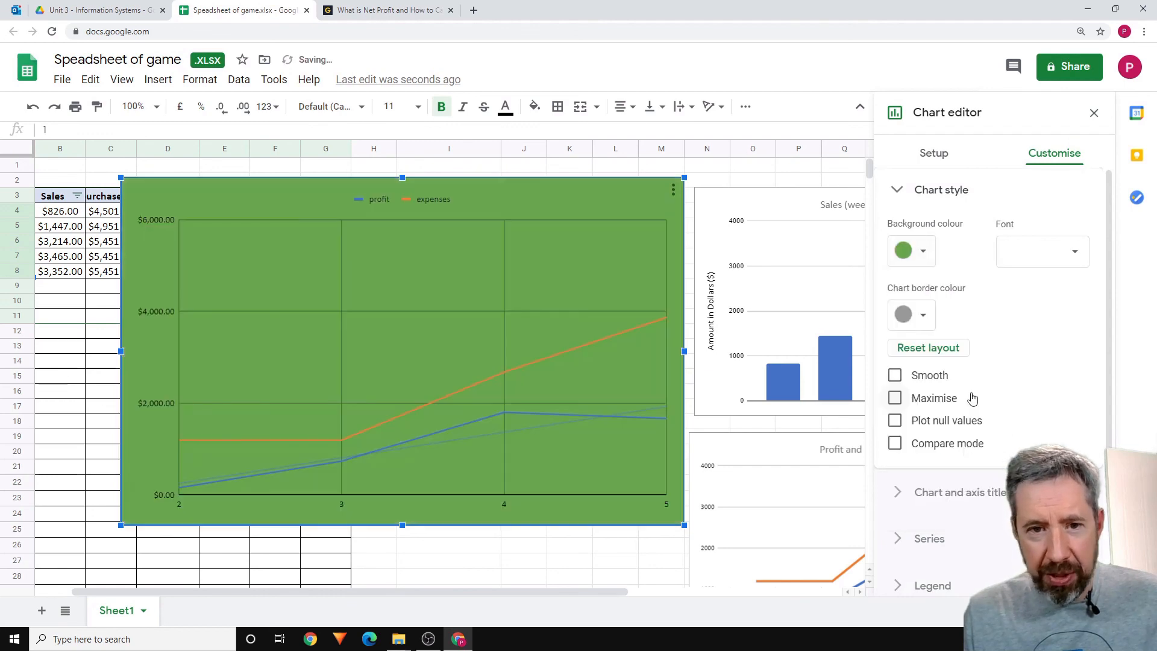
# Step: Give the line chart a bright green border and set its font to Wide
pyautogui.click(930, 315)
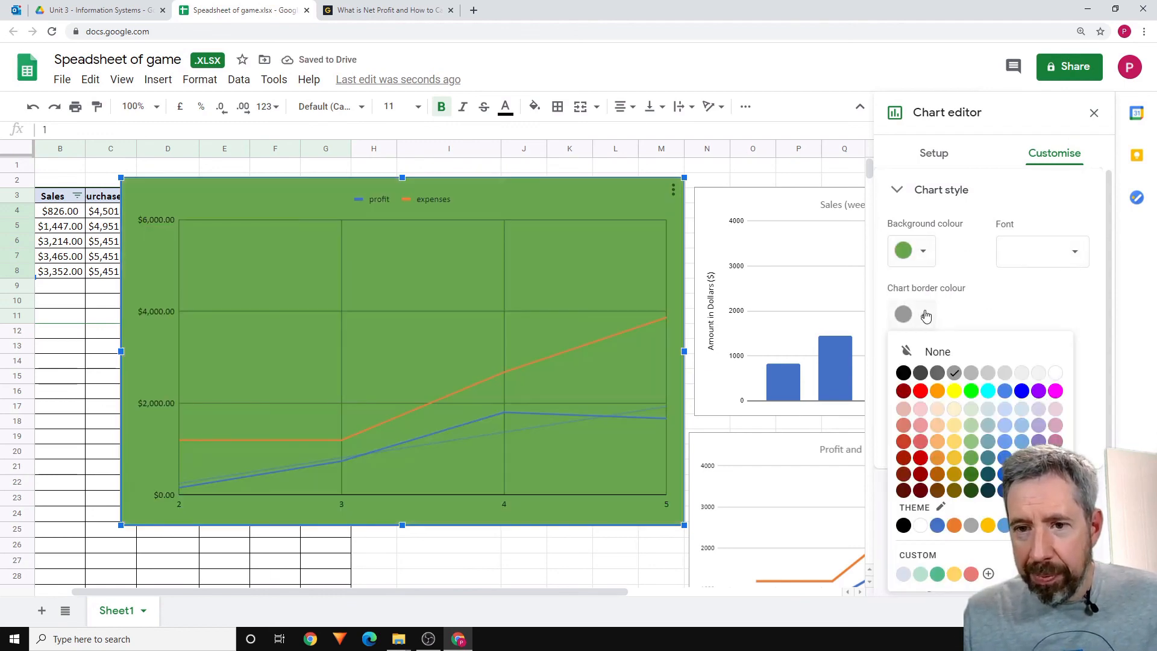
pyautogui.click(972, 393)
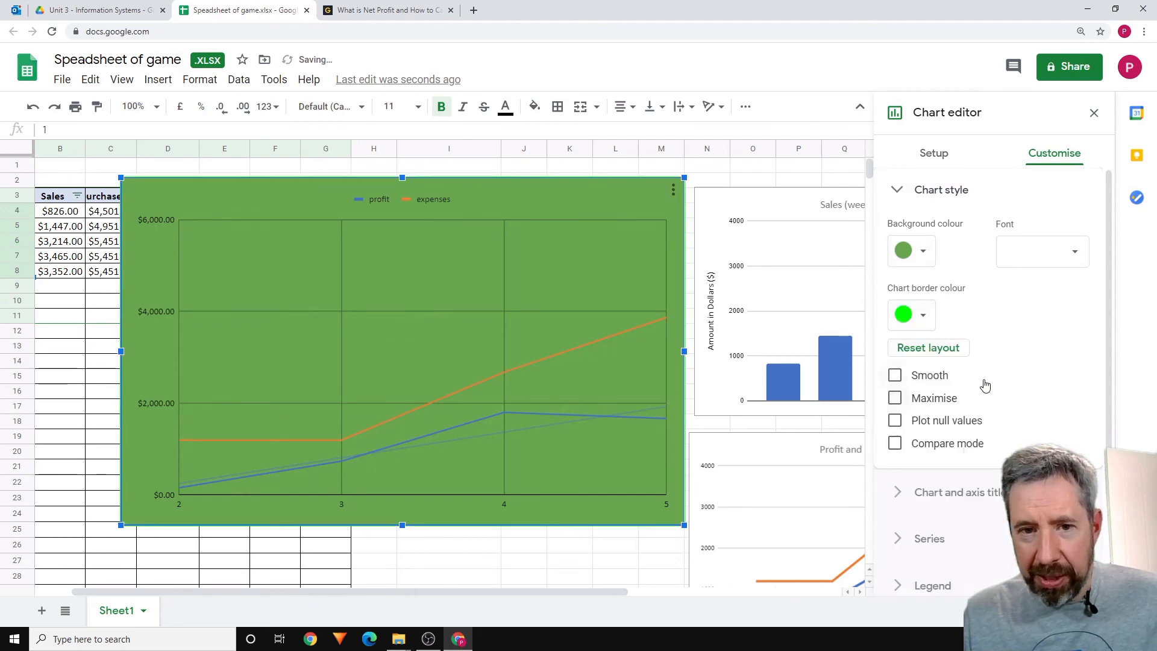
pyautogui.click(1078, 250)
pyautogui.click(1051, 322)
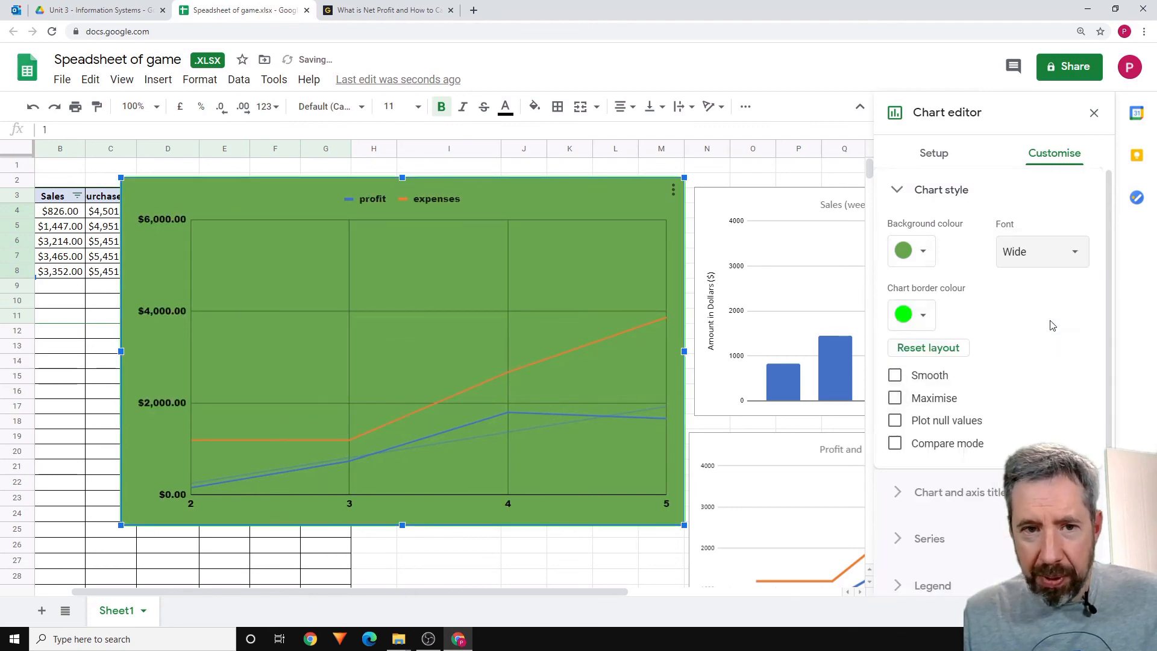
pyautogui.scroll(-2, 964, 386)
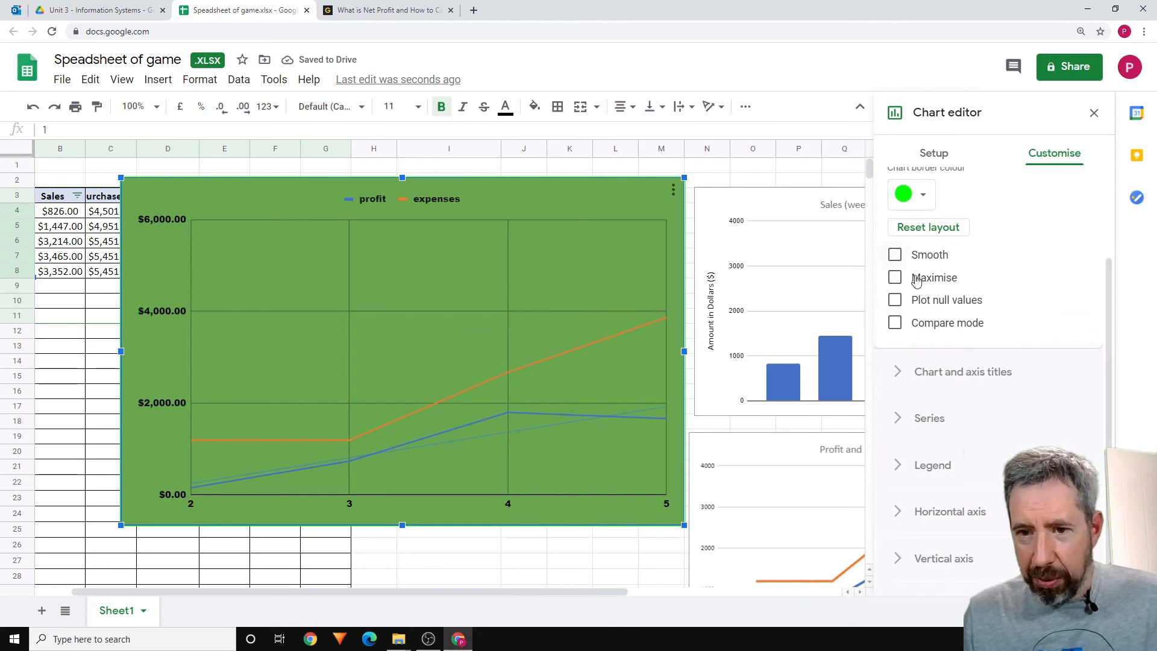
pyautogui.scroll(-1, 928, 373)
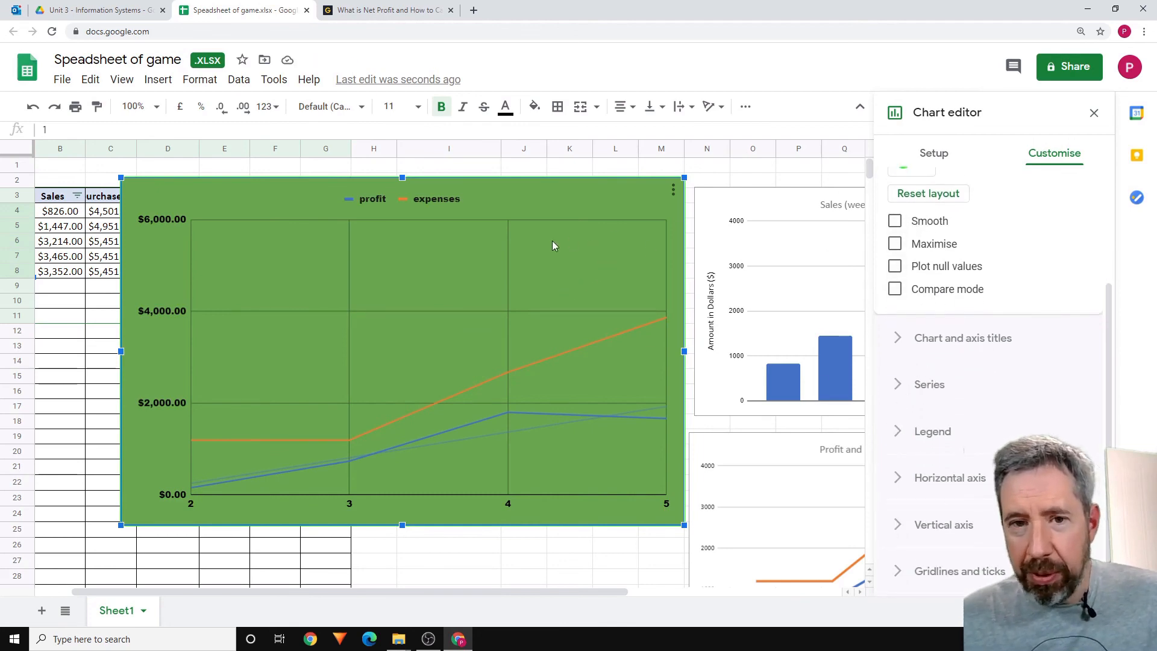
# Step: Close the chart settings and delete the green profit and expenses line chart covering the tables
pyautogui.click(1093, 113)
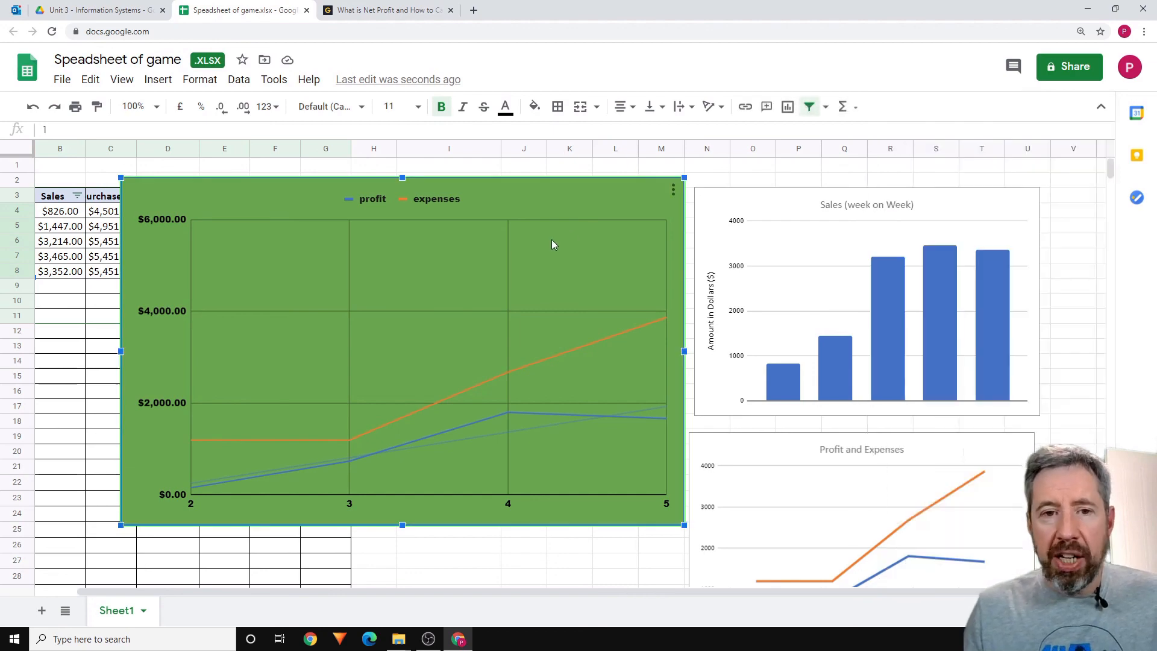
pyautogui.press('Delete')
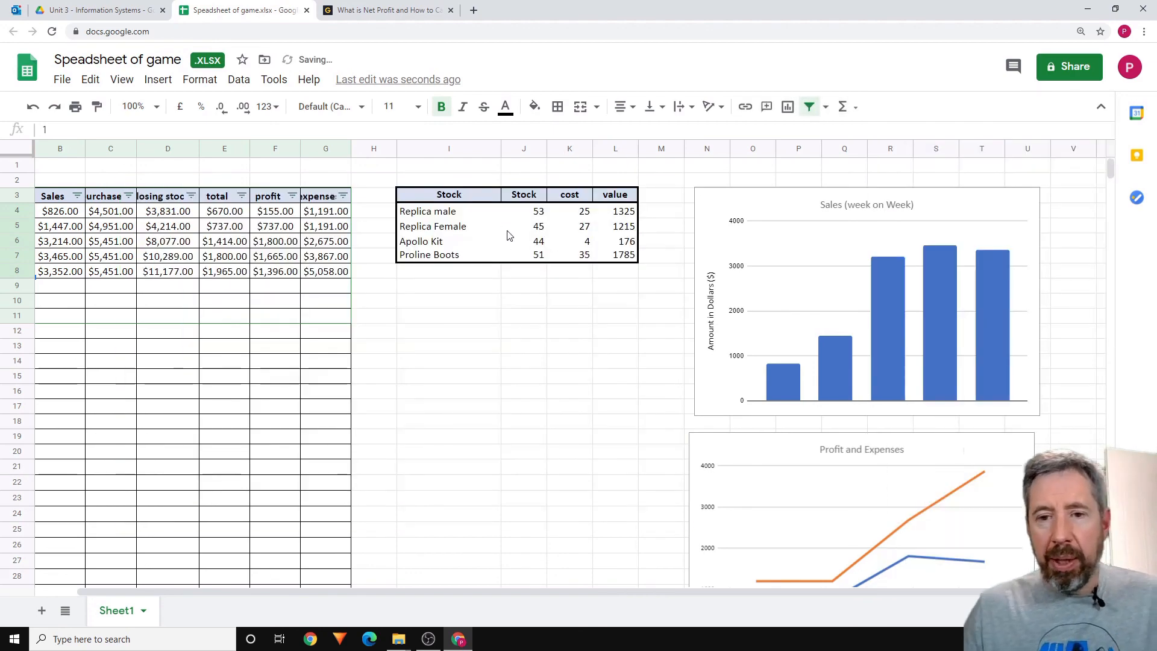
# Step: Select the sales table from the Sales header through the last expenses value, B3:G8
pyautogui.scroll(-3, 757, 434)
pyautogui.scroll(3, 757, 452)
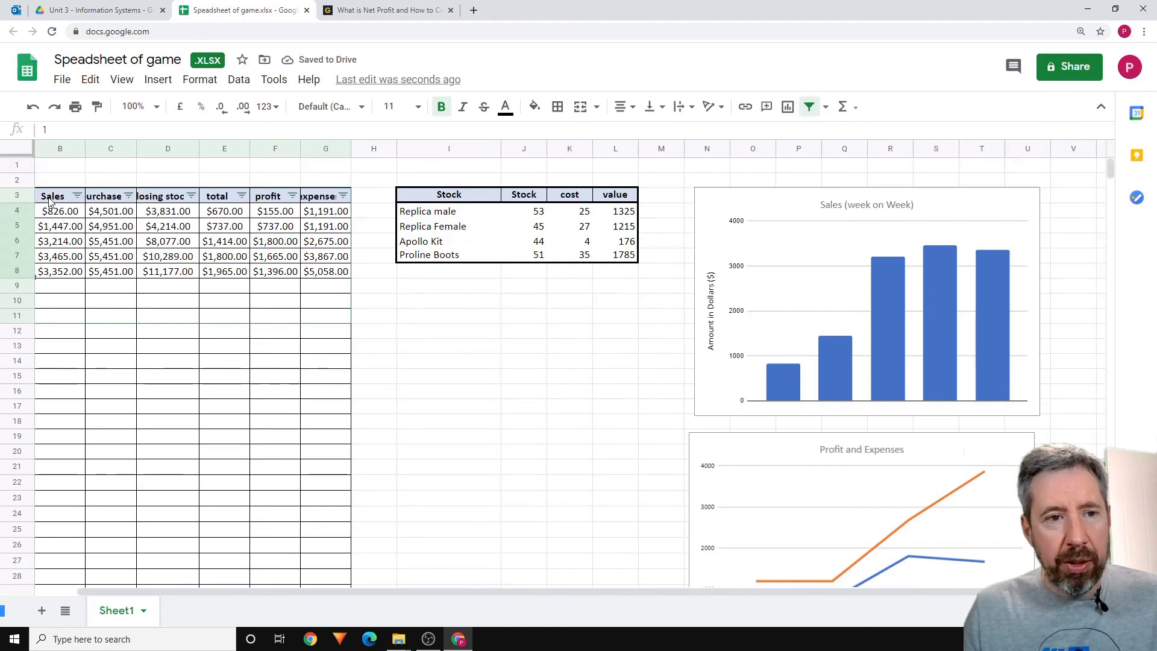
pyautogui.moveTo(49, 201); pyautogui.dragTo(332, 281)
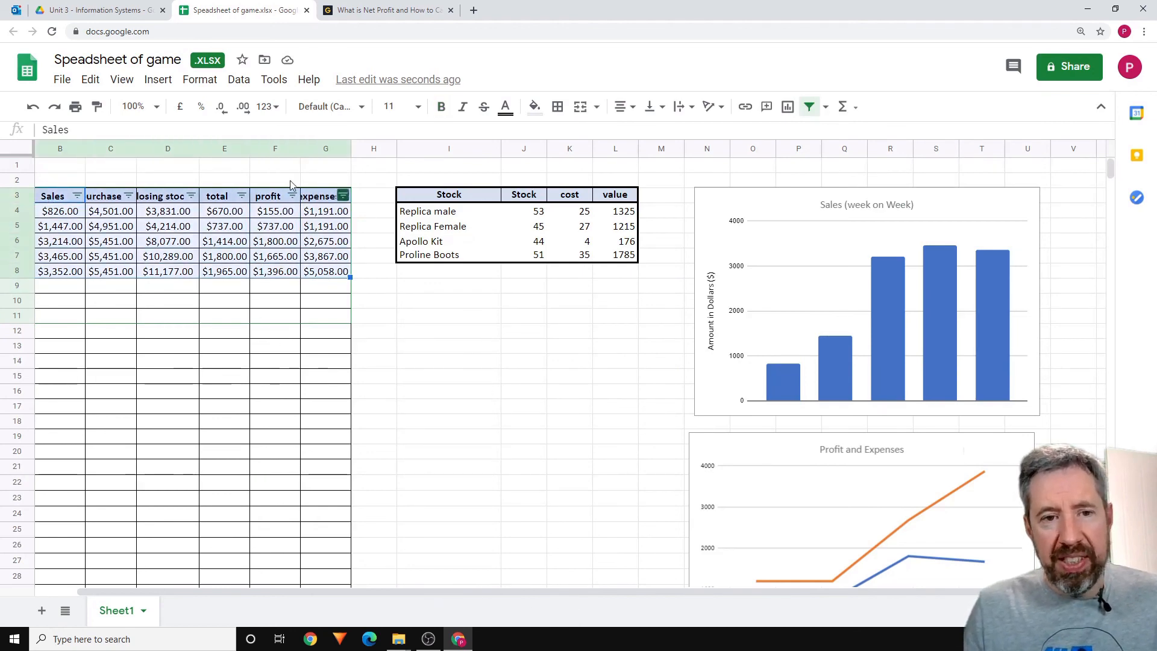